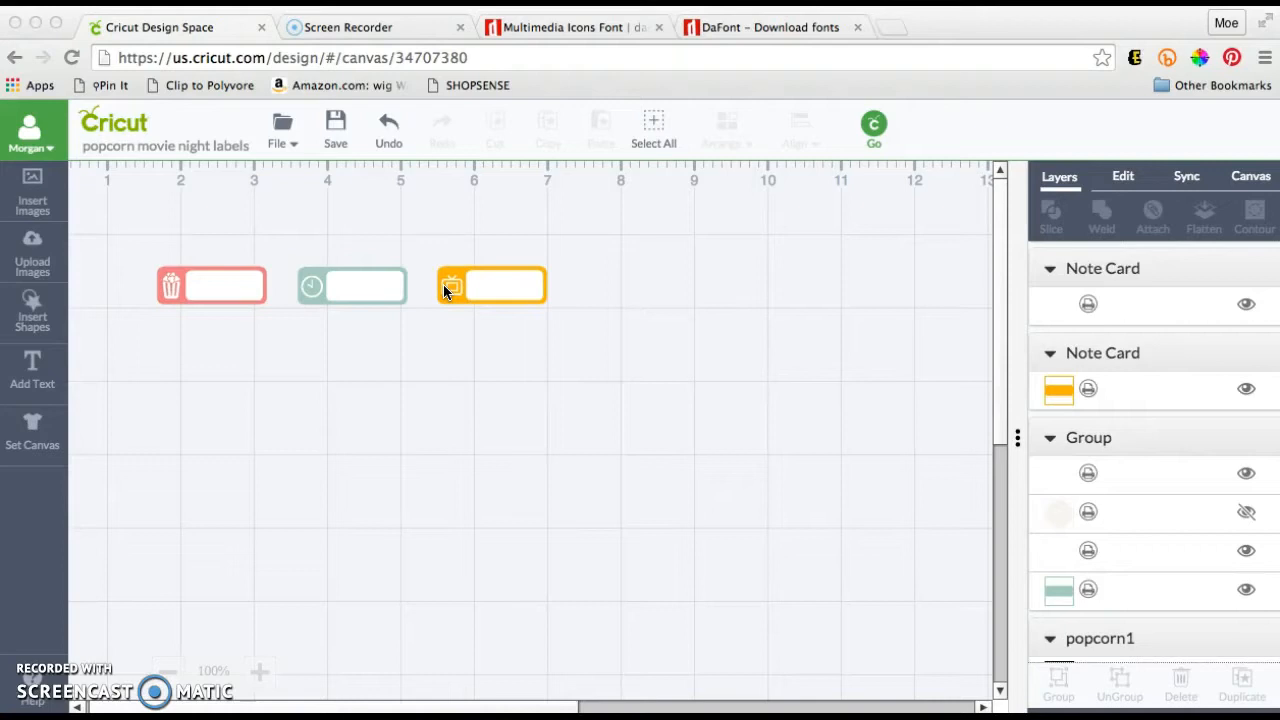
Move the popcorn icon off the pink label onto the empty canvas below it
{"action": "left_click", "coordinate": [175, 288]}
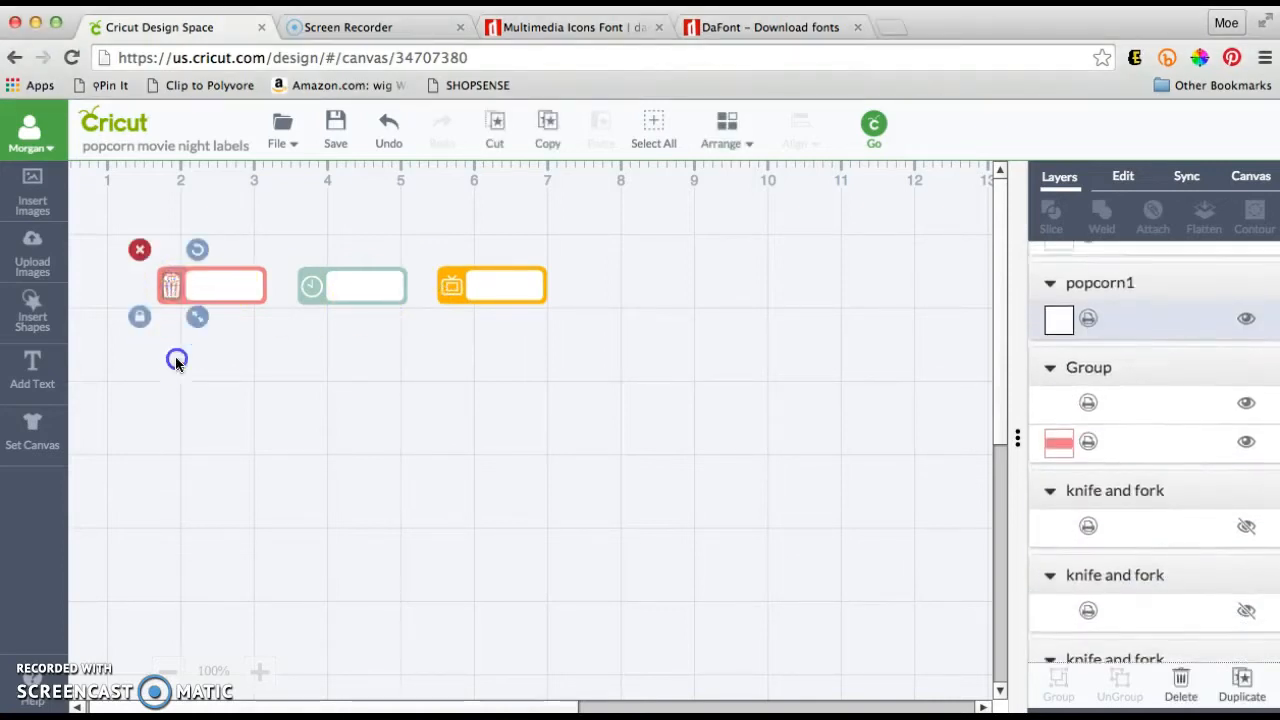
{"action": "left_click_drag", "start_coordinate": [176, 343], "coordinate": [177, 428]}
Examine the pink label up close and view the source image information of its coloured background layer
{"action": "left_click", "coordinate": [177, 282]}
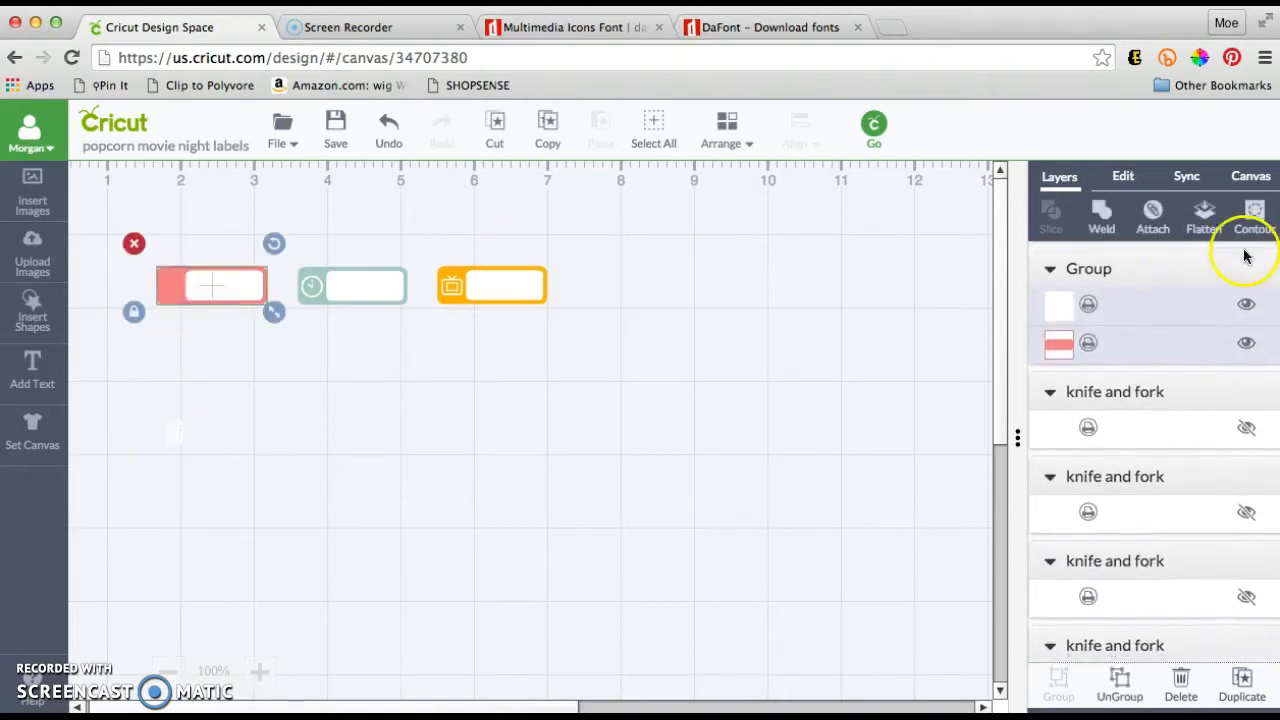
{"action": "left_click", "coordinate": [1088, 343]}
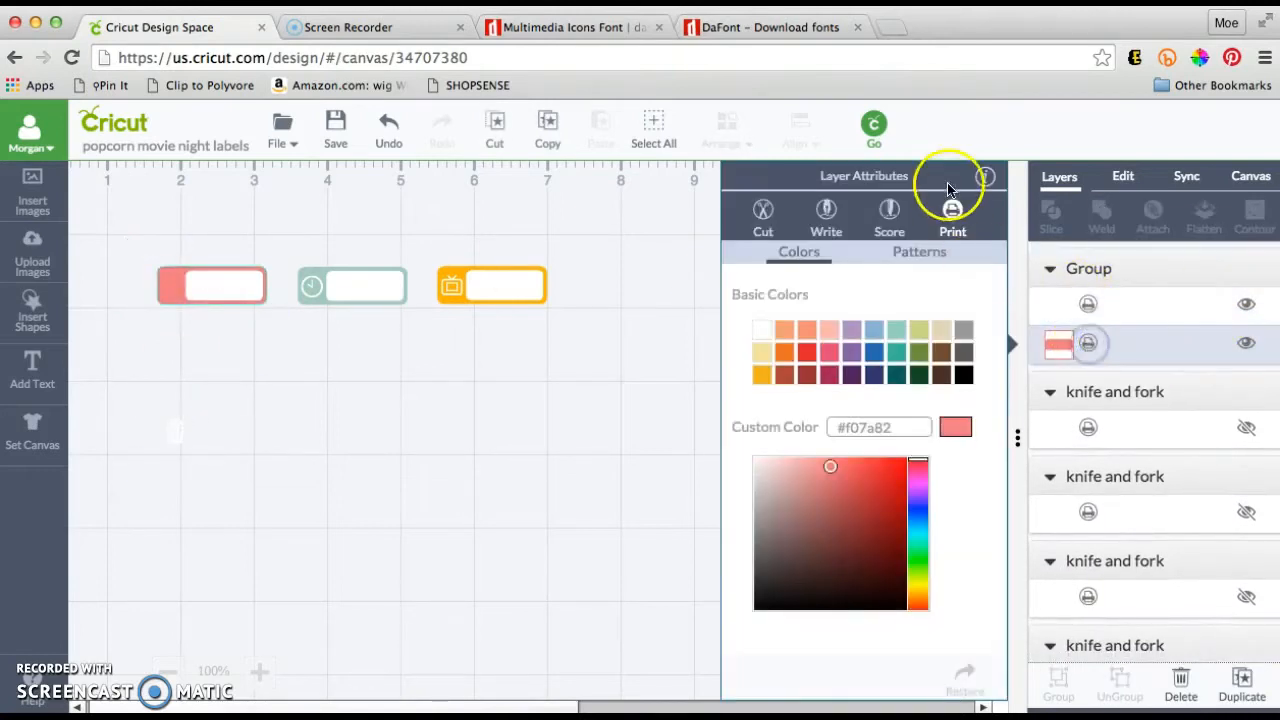
{"action": "left_click", "coordinate": [985, 177]}
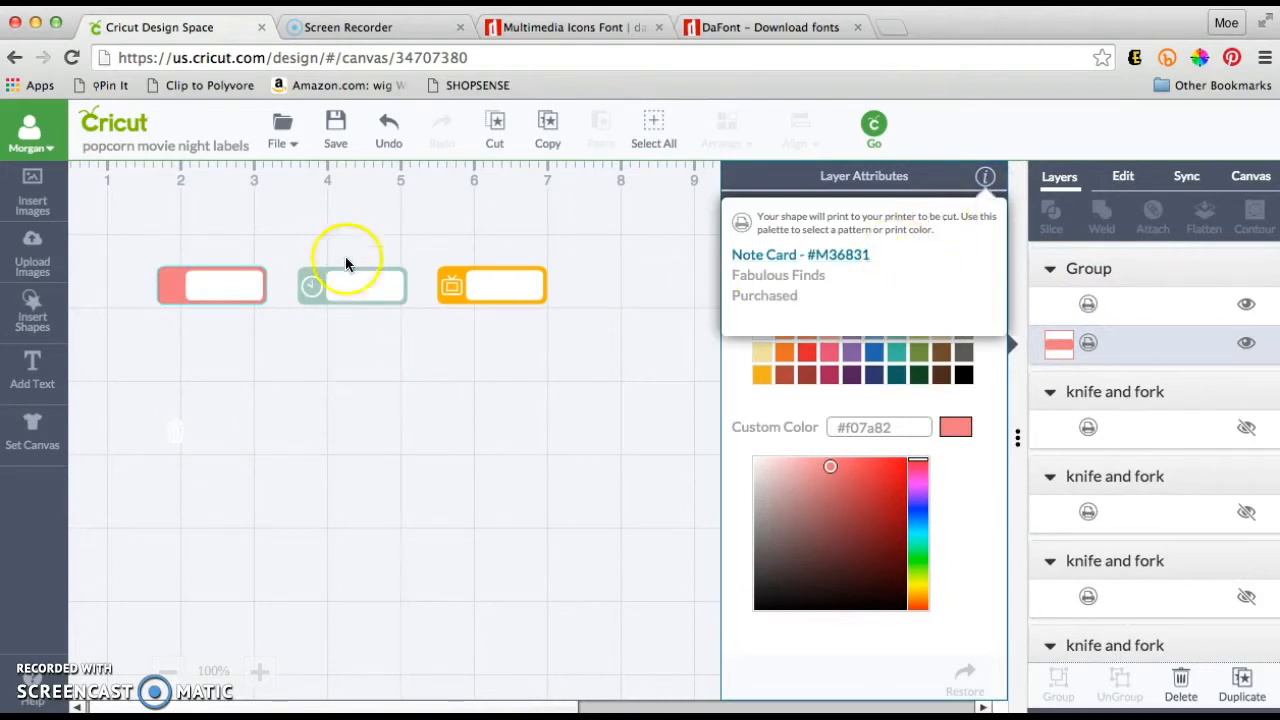
{"action": "left_click", "coordinate": [259, 672]}
{"action": "left_click", "coordinate": [259, 672]}
{"action": "mouse_move", "coordinate": [538, 710]}
{"action": "left_mouse_down"}
{"action": "mouse_move", "coordinate": [500, 706]}
{"action": "mouse_move", "coordinate": [530, 706]}
{"action": "left_mouse_up"}
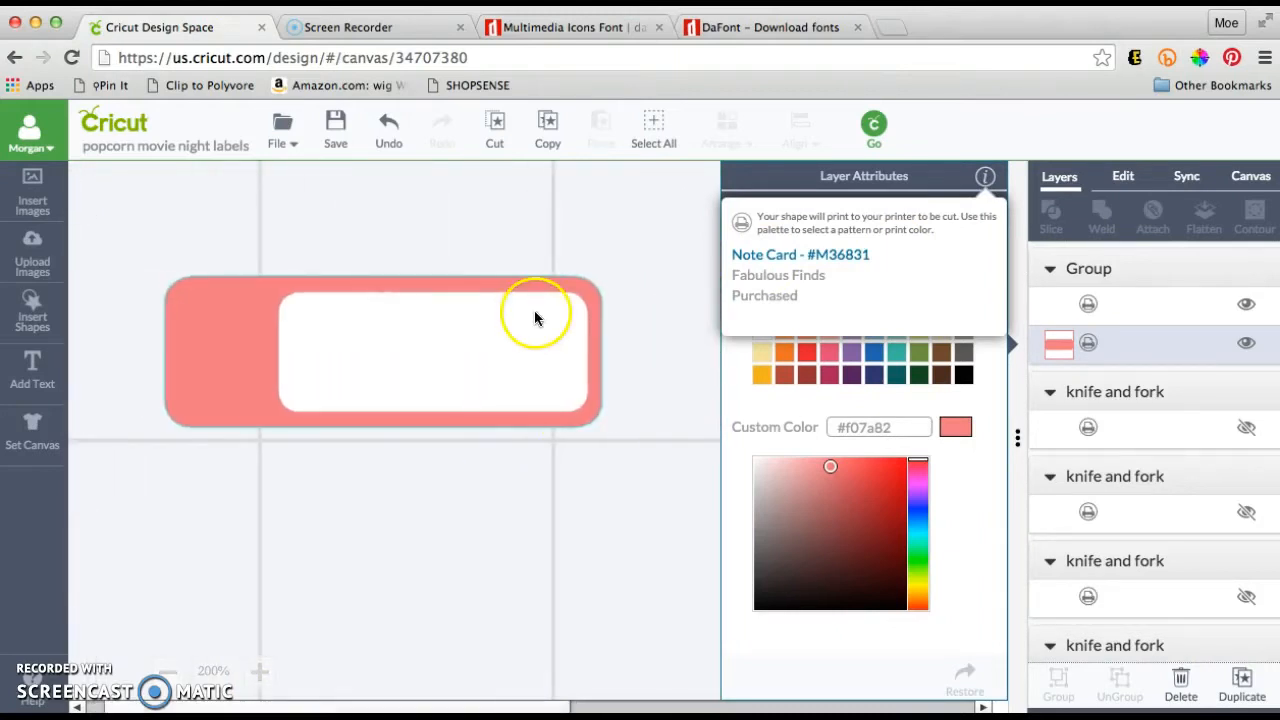
{"action": "left_click", "coordinate": [499, 324]}
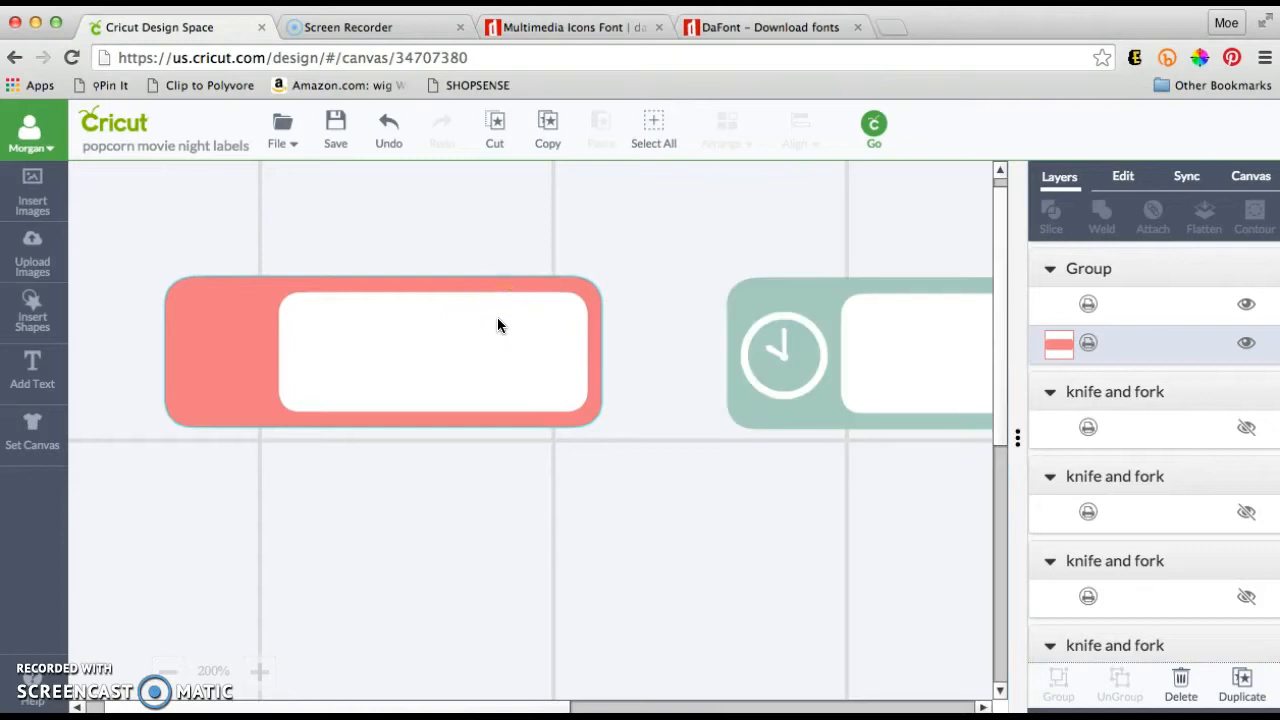
{"action": "left_click", "coordinate": [1090, 343]}
{"action": "left_click", "coordinate": [984, 176]}
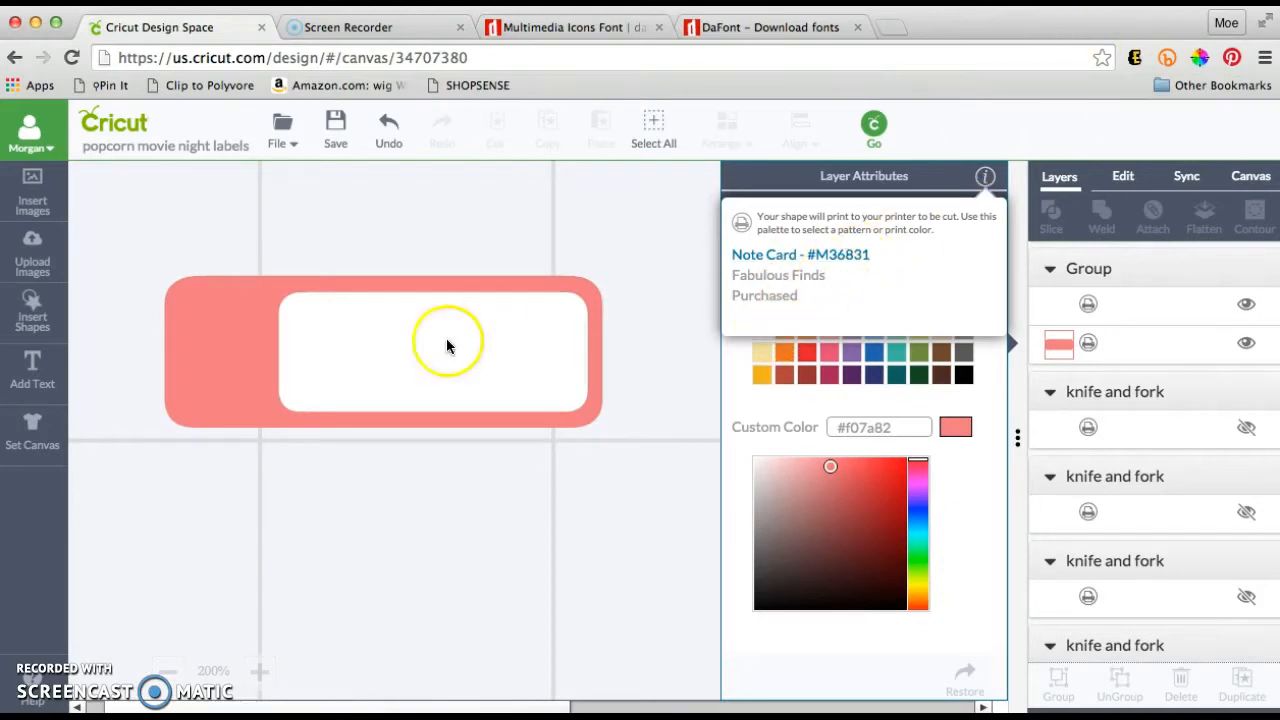
Check the overall width and height of the grouped pink label
{"action": "left_click", "coordinate": [1123, 177]}
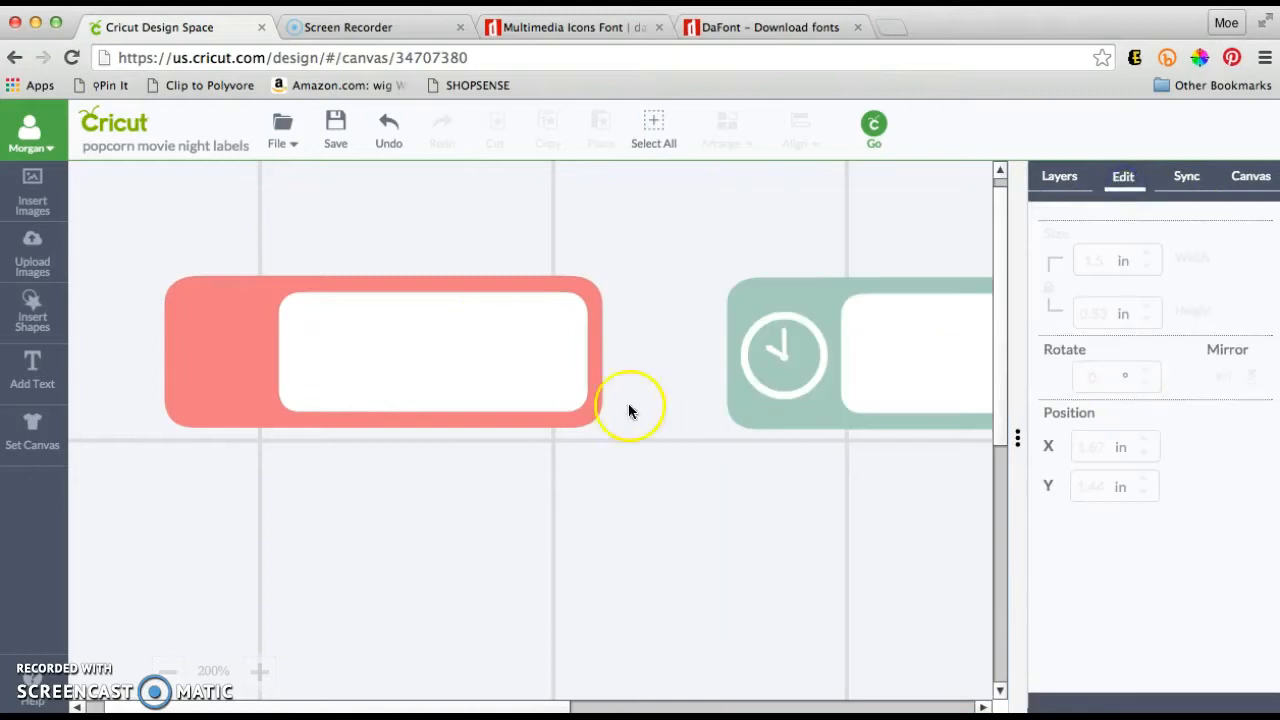
{"action": "left_click", "coordinate": [217, 366]}
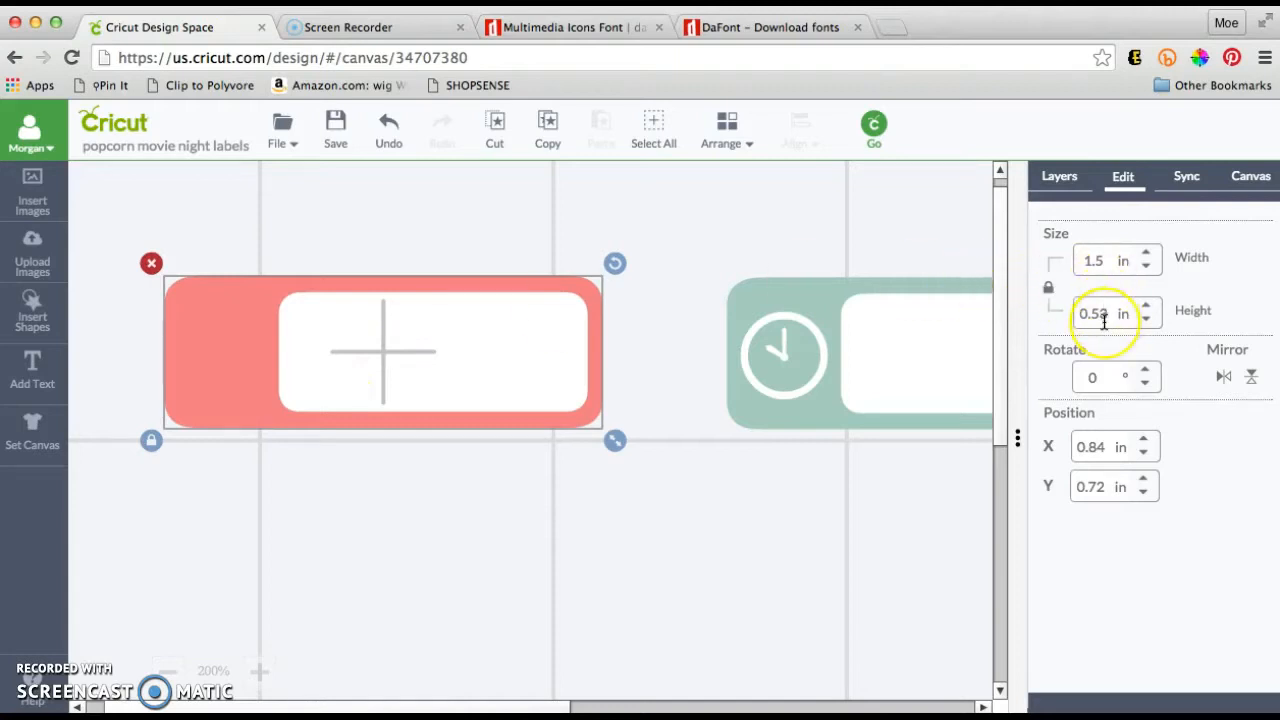
{"action": "left_click", "coordinate": [557, 346]}
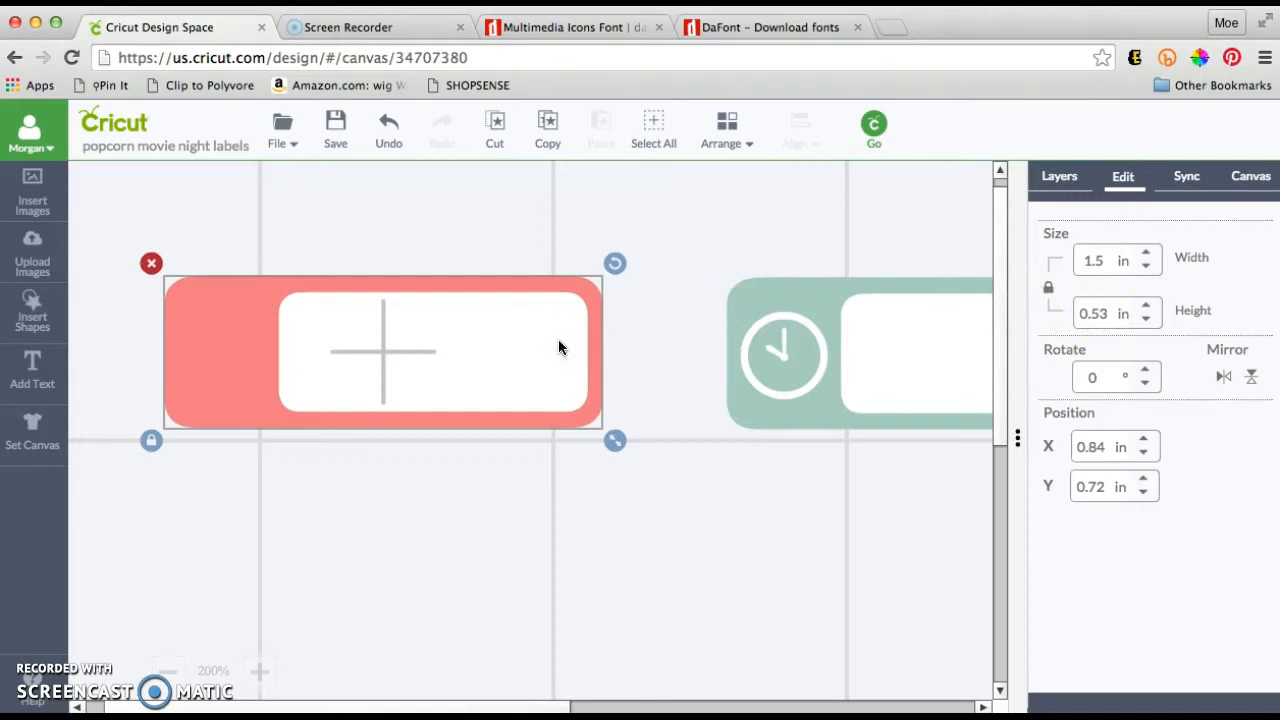
Ungroup the pink label into its coloured background and white inner rectangle
{"action": "right_click", "coordinate": [560, 347]}
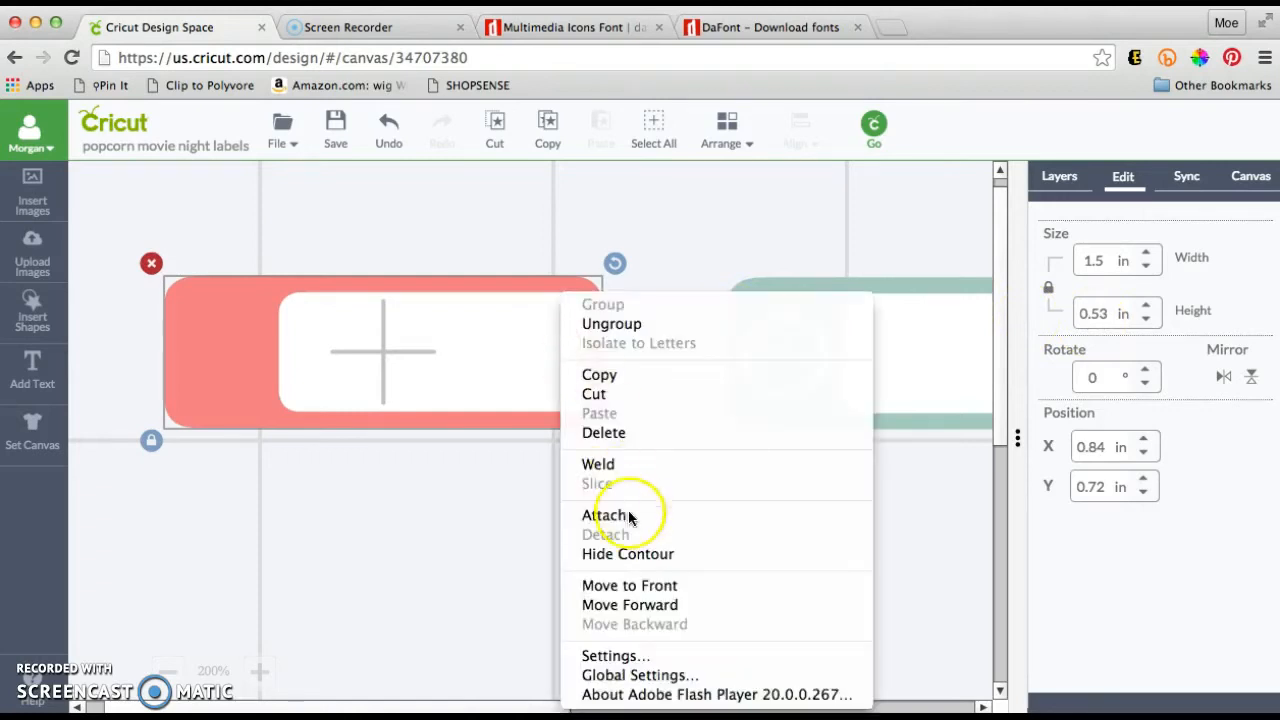
{"action": "left_click", "coordinate": [625, 322]}
{"action": "left_click", "coordinate": [634, 378]}
Check the width and height of the white inner rectangle on the pink label
{"action": "left_click", "coordinate": [500, 336]}
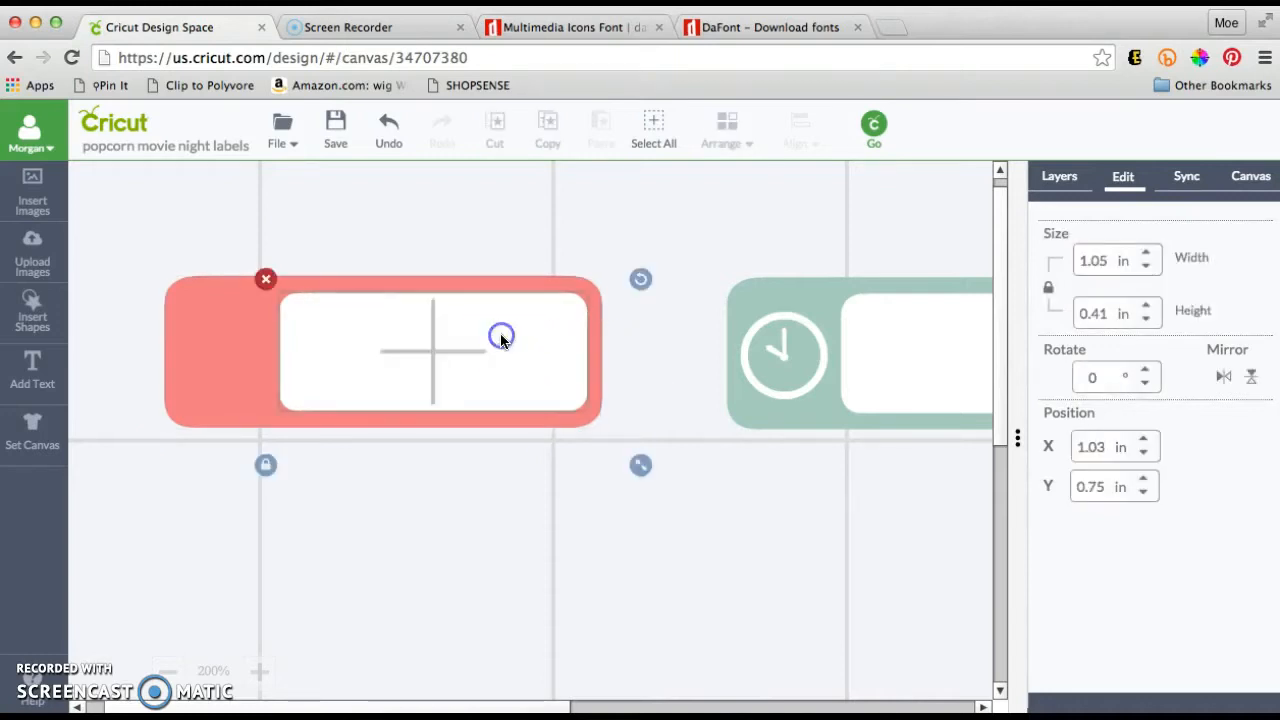
{"action": "left_click", "coordinate": [512, 334]}
{"action": "left_click", "coordinate": [1048, 289]}
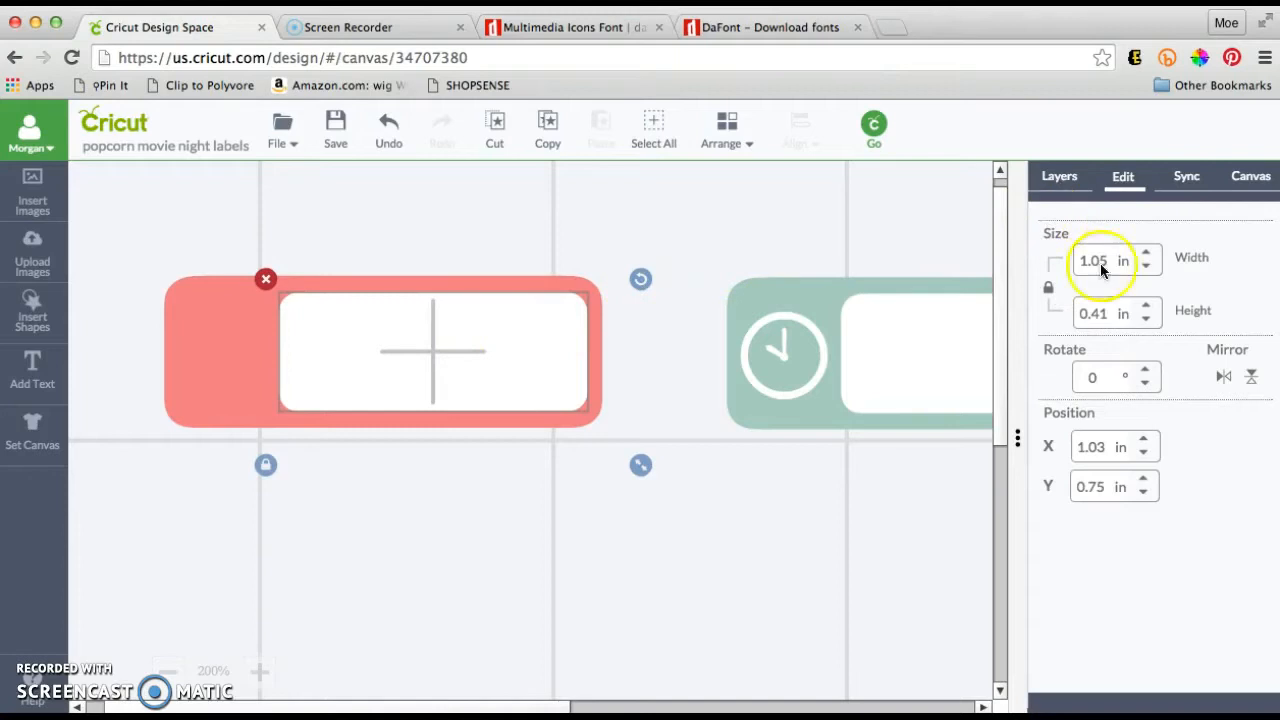
{"action": "left_click", "coordinate": [1108, 315]}
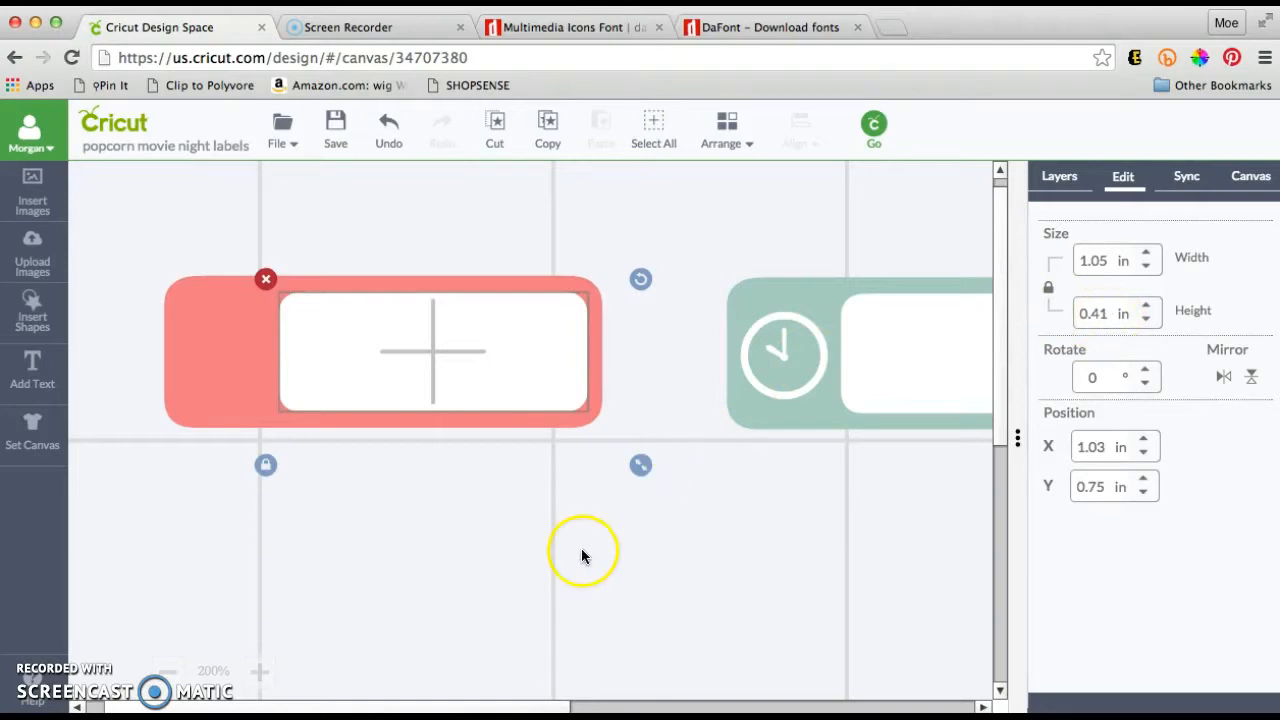
Place the popcorn icon back on the coloured end of the pink label and move it to the front
{"action": "left_click", "coordinate": [168, 676]}
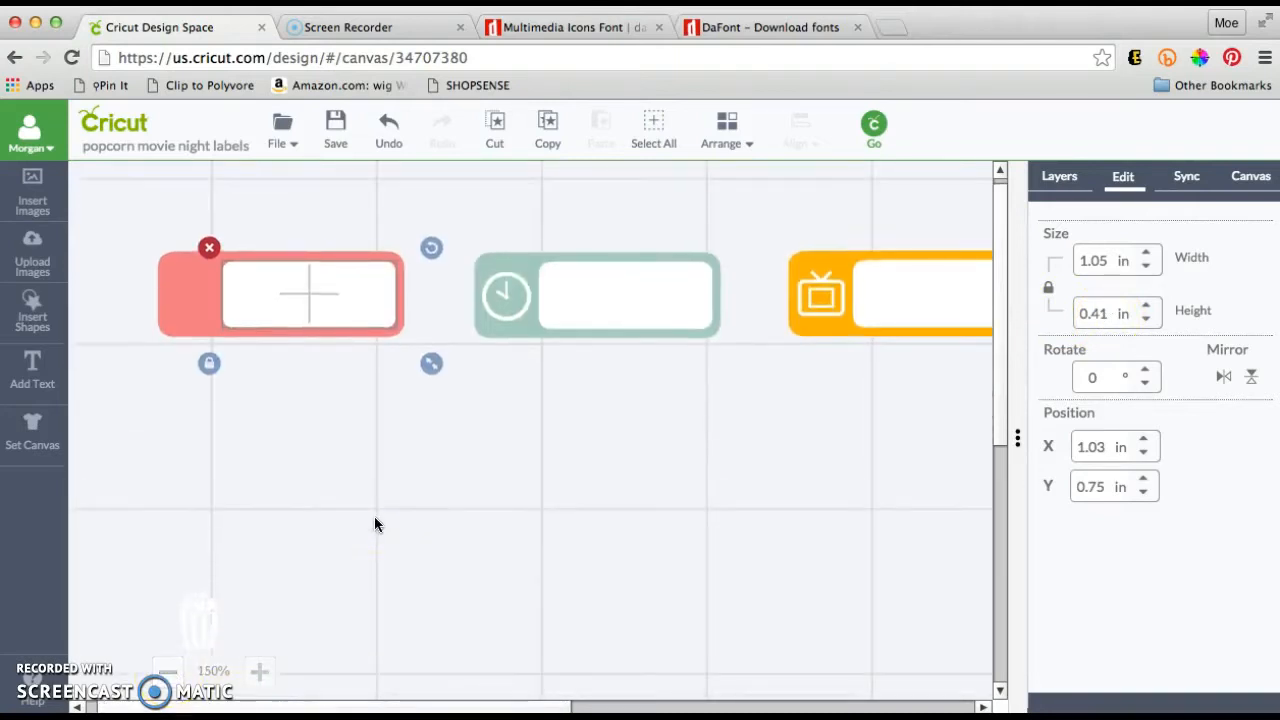
{"action": "scroll", "coordinate": [375, 517], "scroll_direction": "down", "scroll_amount": 2}
{"action": "scroll", "coordinate": [375, 517], "scroll_direction": "up", "scroll_amount": 3}
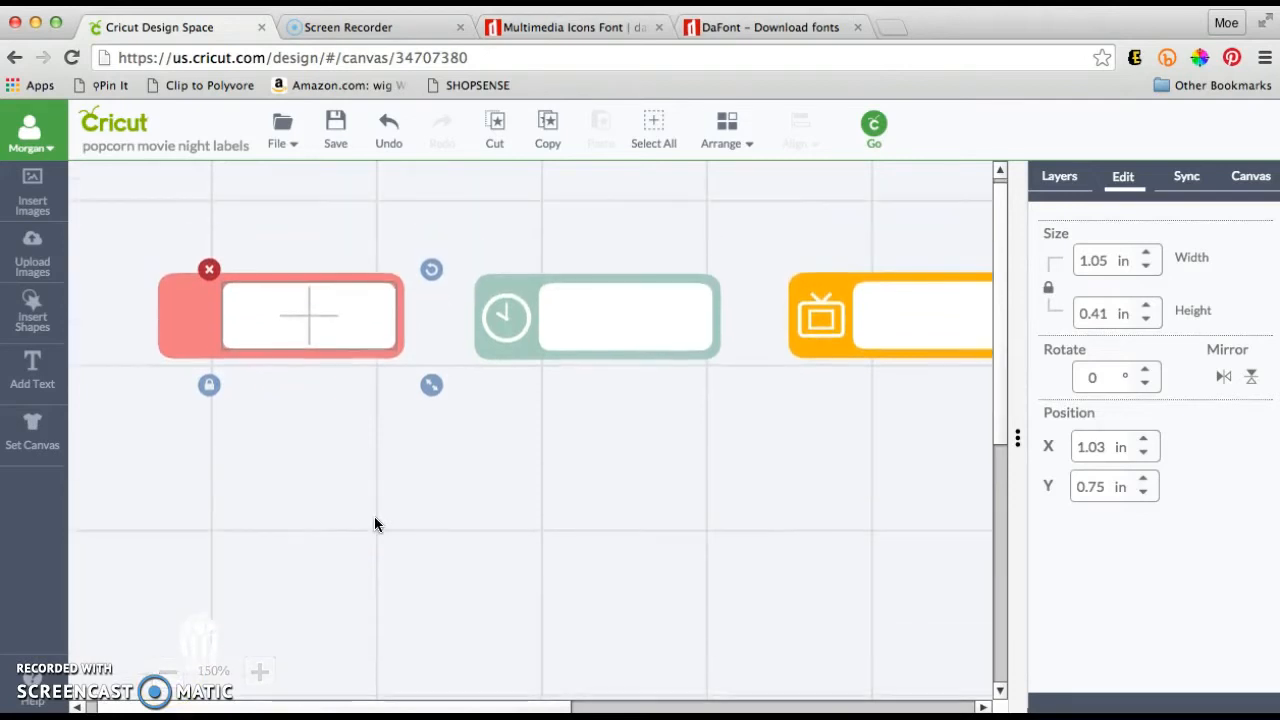
{"action": "left_click_drag", "start_coordinate": [215, 618], "coordinate": [195, 299]}
{"action": "right_click", "coordinate": [130, 322]}
{"action": "left_click", "coordinate": [205, 585]}
{"action": "left_click_drag", "start_coordinate": [126, 320], "coordinate": [191, 305]}
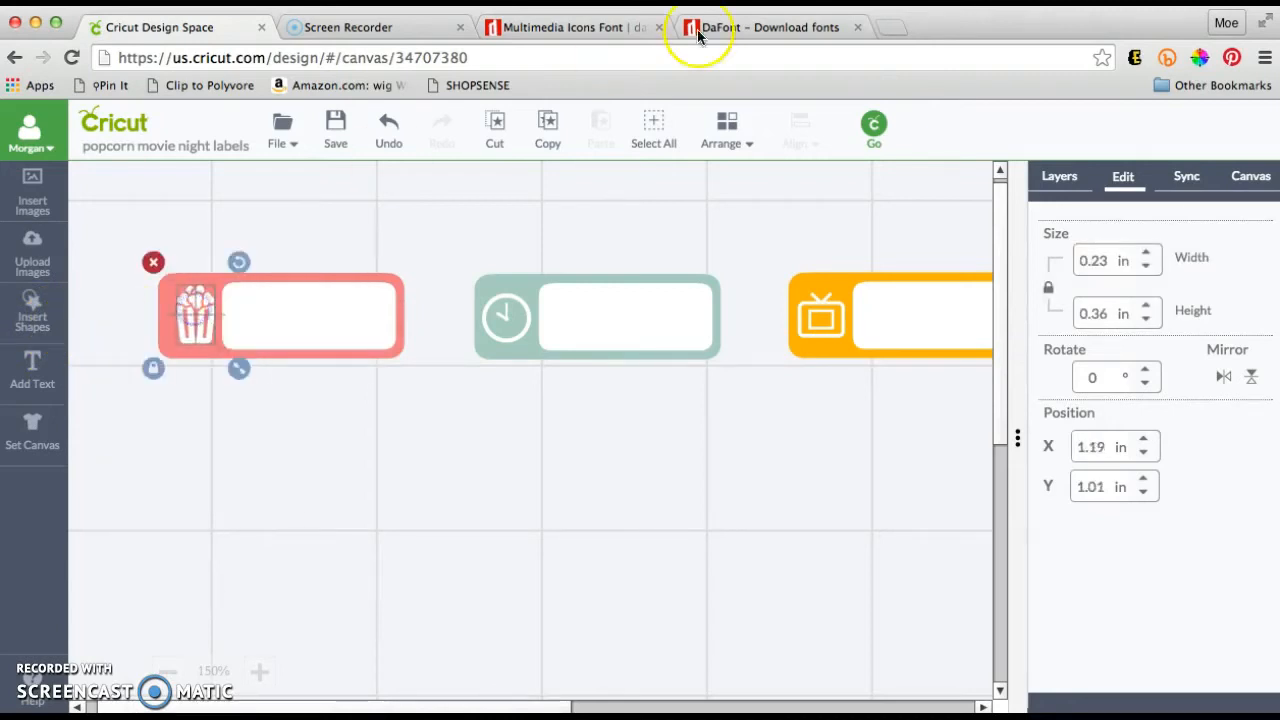
Open freepik.com in a new browser tab and close the Shutterstock advertisement
{"action": "left_click", "coordinate": [899, 37]}
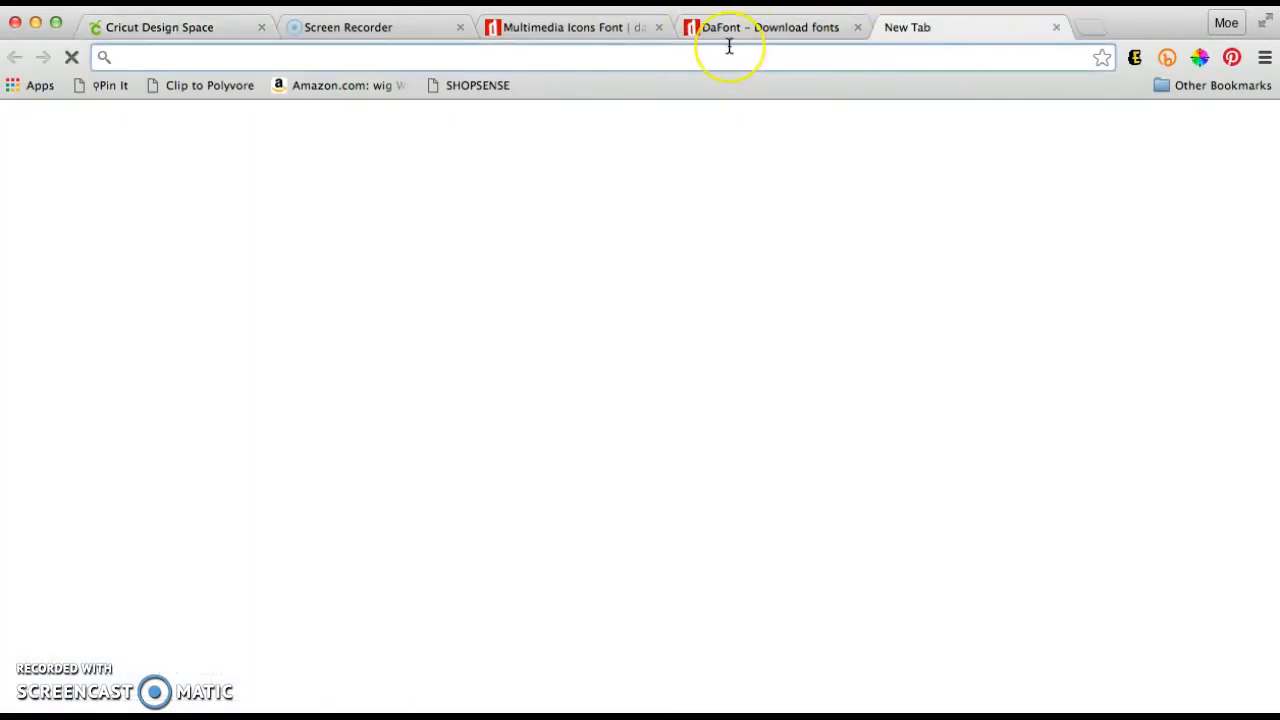
{"action": "type", "text": "freepik.com"}
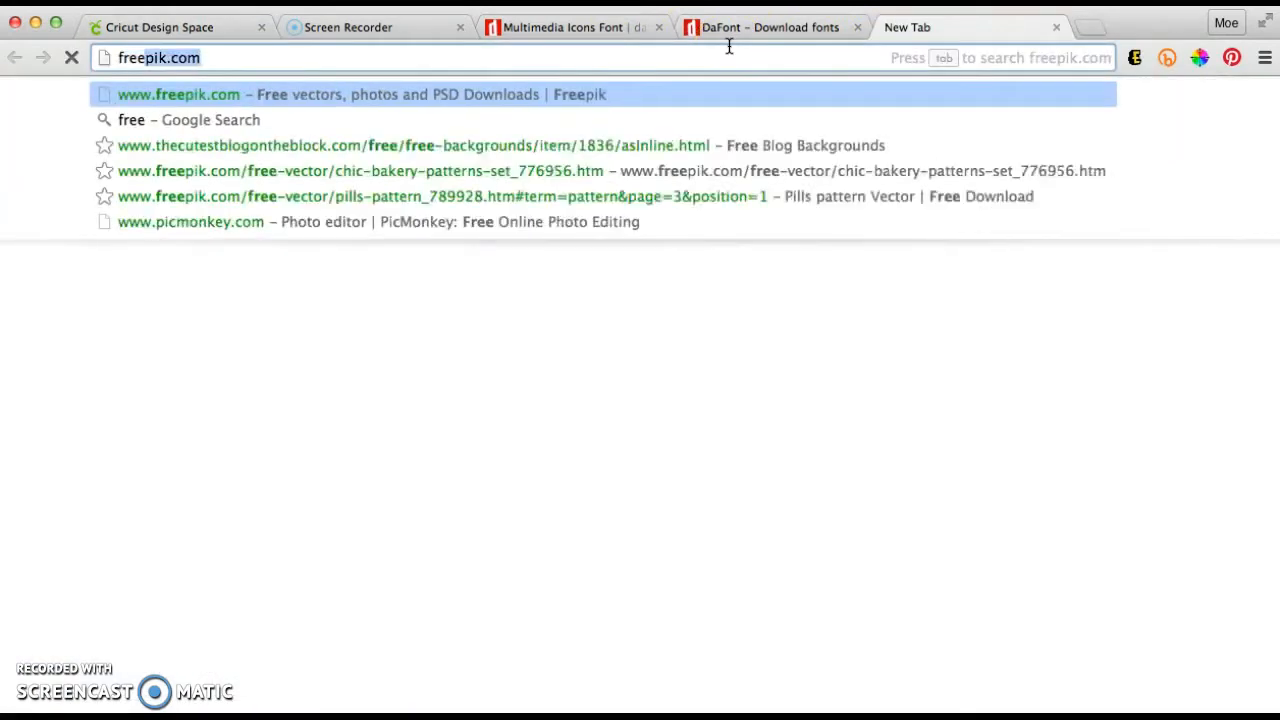
{"action": "key", "text": "Return"}
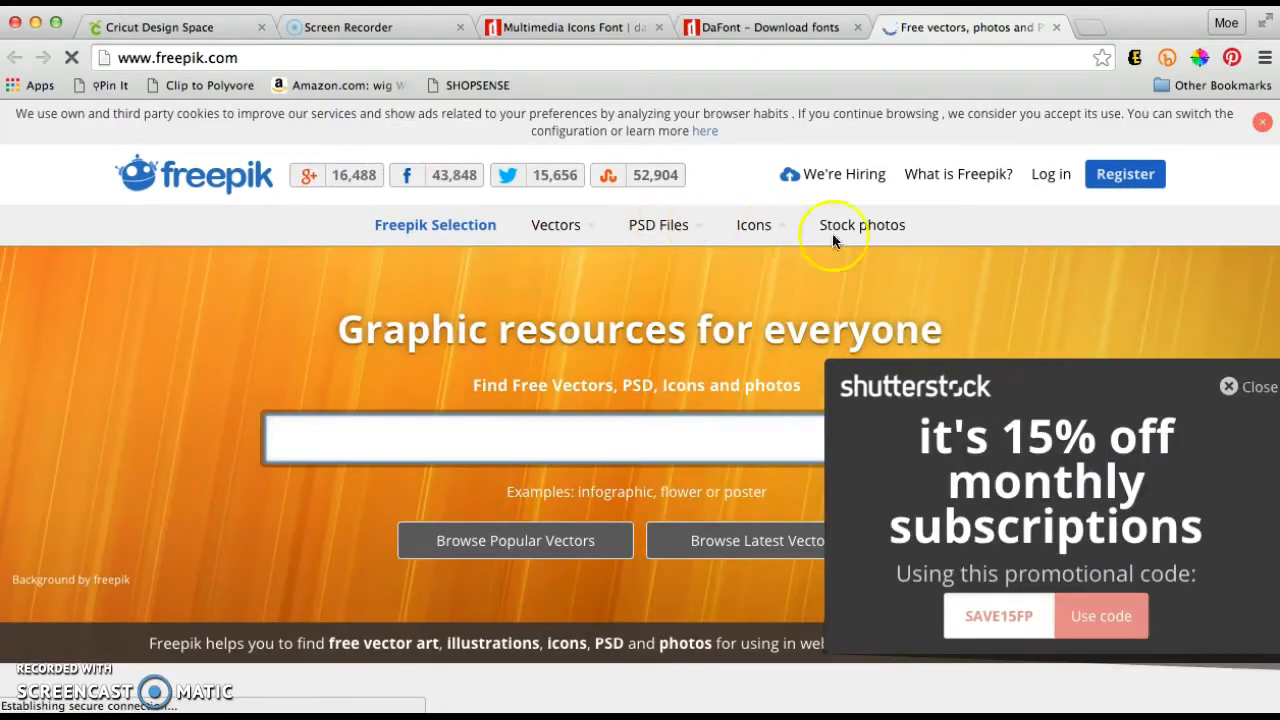
{"action": "left_click", "coordinate": [1230, 388]}
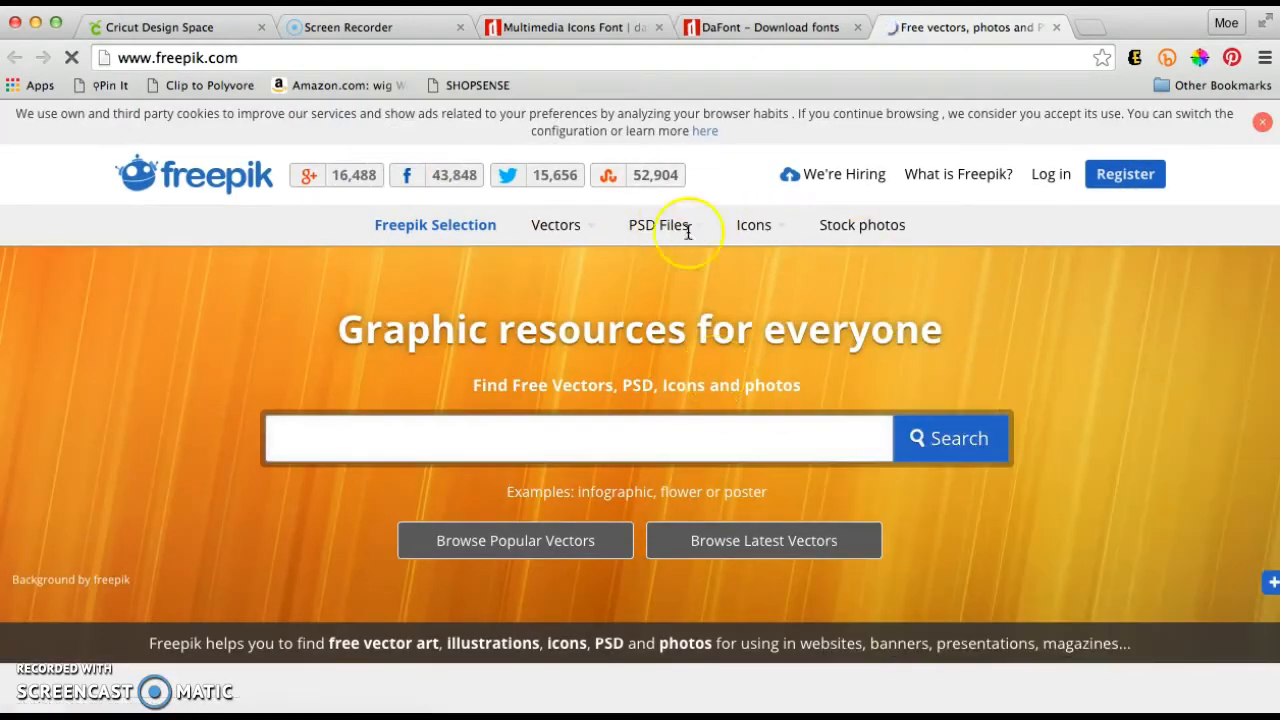
Search Freepik for "popcorn" and limit the results to icons
{"action": "mouse_move", "coordinate": [771, 228]}
{"action": "left_click", "coordinate": [710, 438]}
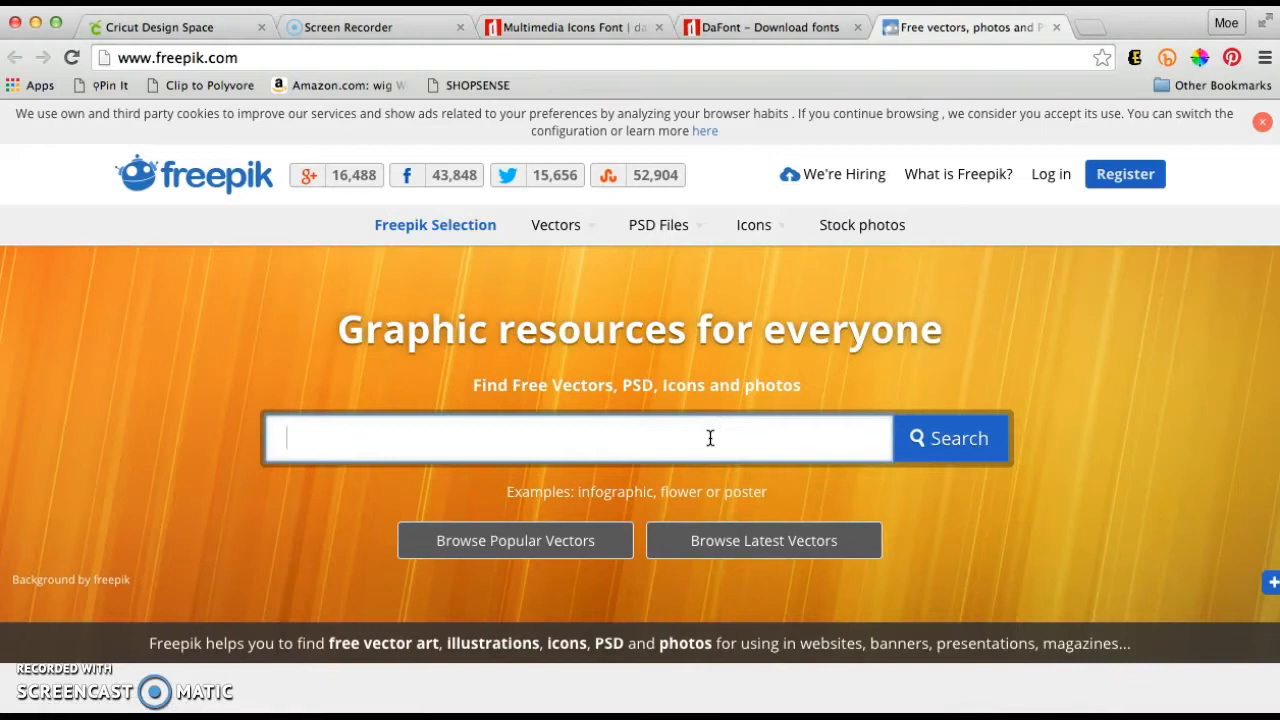
{"action": "type", "text": "popcorn"}
{"action": "key", "text": "Return"}
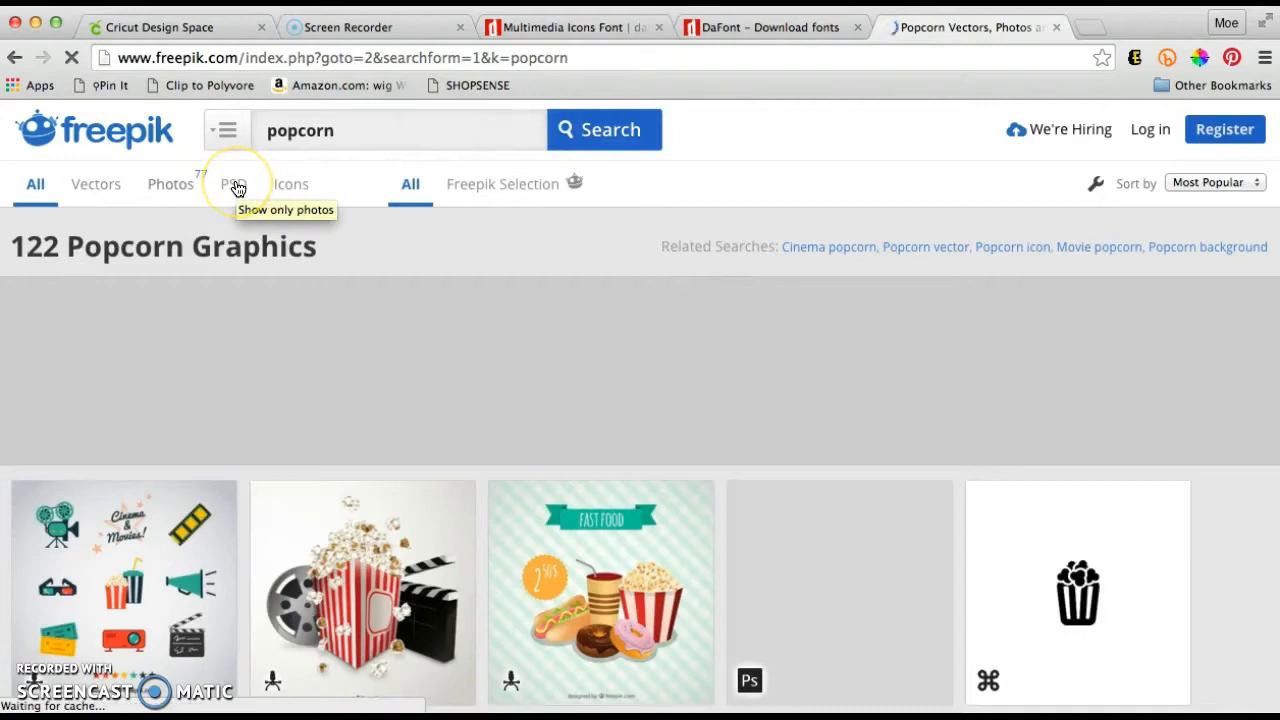
{"action": "left_click", "coordinate": [291, 186]}
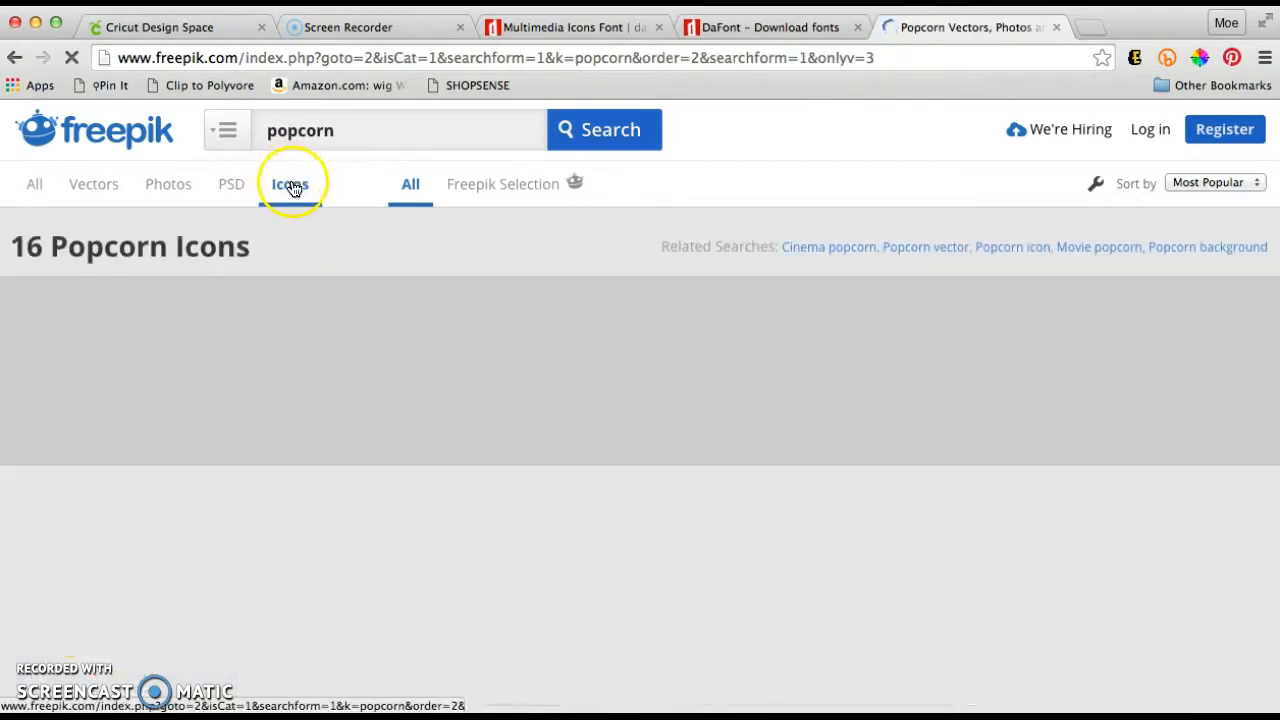
Browse the popcorn icons, open the "Box of popcorn" free icon, and go to its Flaticon download page
{"action": "scroll", "coordinate": [280, 486], "scroll_direction": "down", "scroll_amount": 2}
{"action": "scroll", "coordinate": [280, 486], "scroll_direction": "down", "scroll_amount": 5}
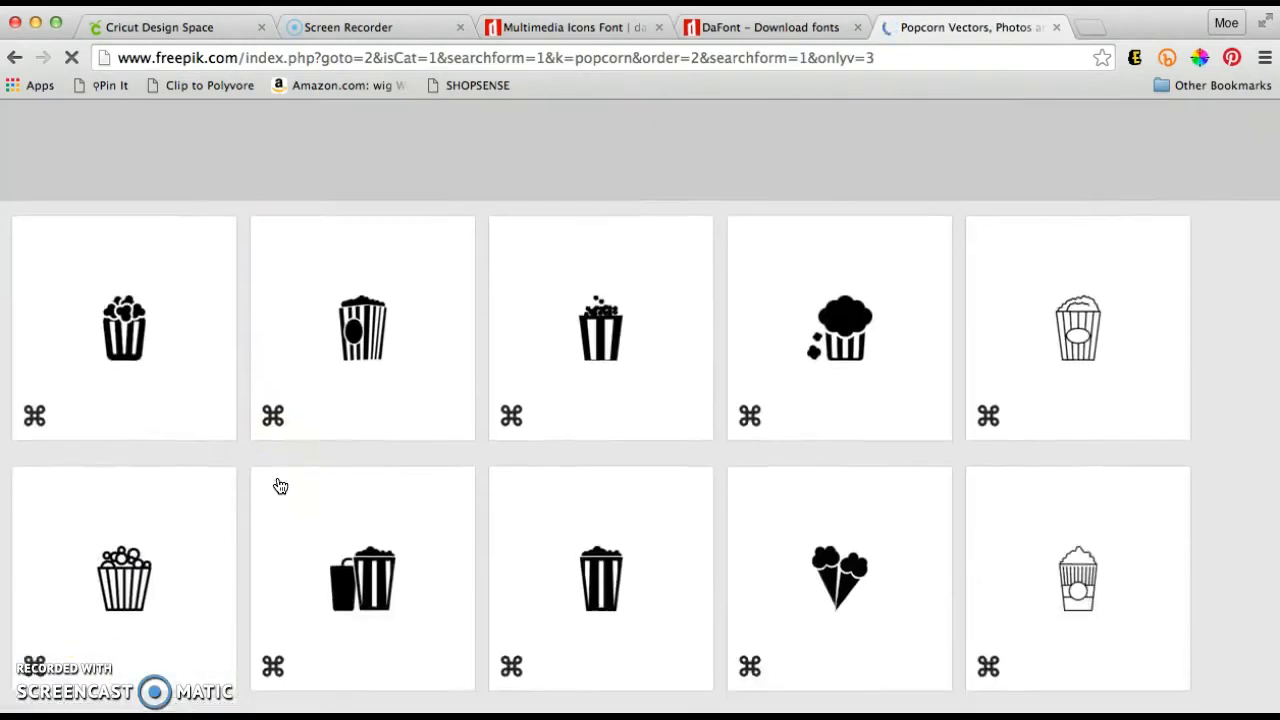
{"action": "scroll", "coordinate": [280, 486], "scroll_direction": "down", "scroll_amount": 3}
{"action": "scroll", "coordinate": [280, 486], "scroll_direction": "up", "scroll_amount": 3}
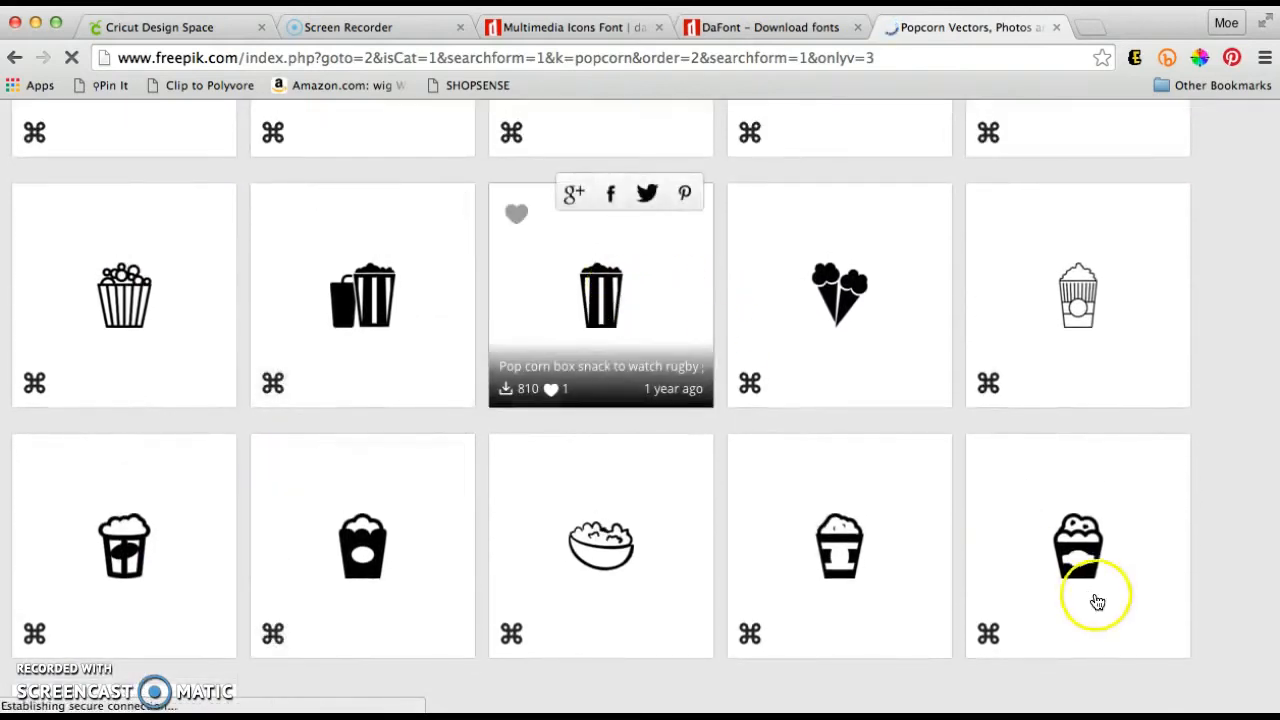
{"action": "scroll", "coordinate": [691, 390], "scroll_direction": "up", "scroll_amount": 3}
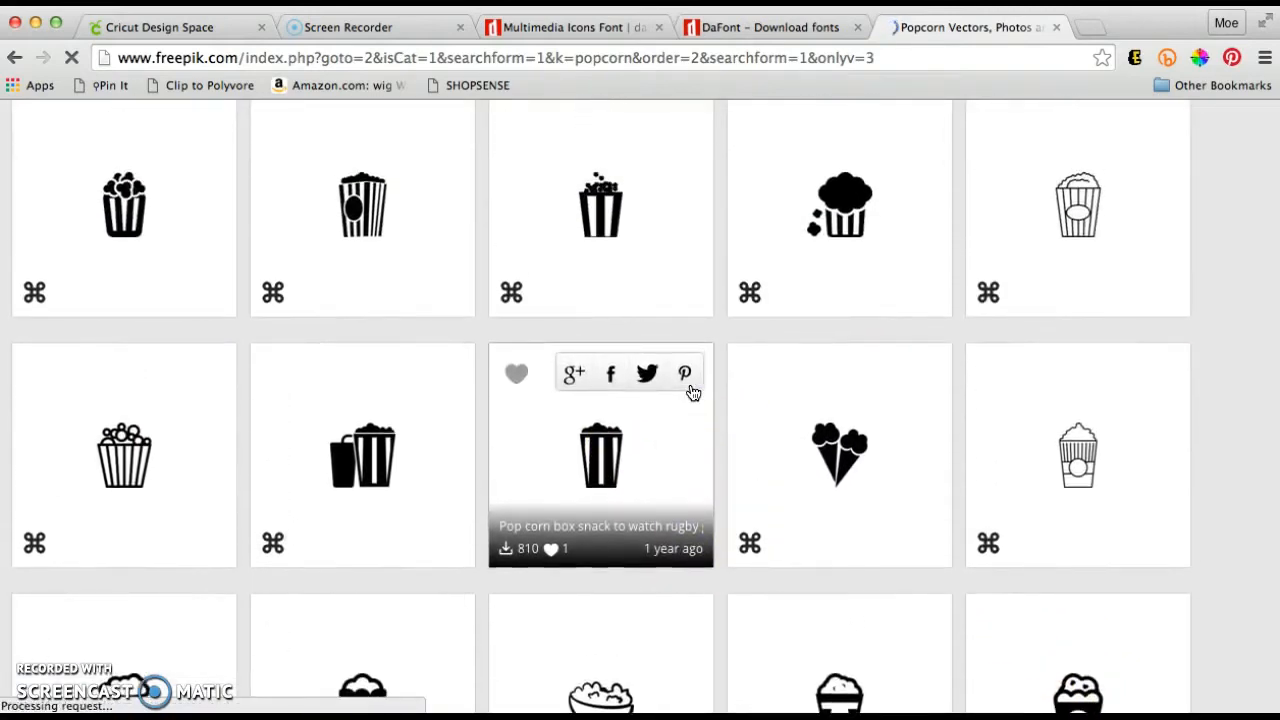
{"action": "scroll", "coordinate": [692, 391], "scroll_direction": "up", "scroll_amount": 1}
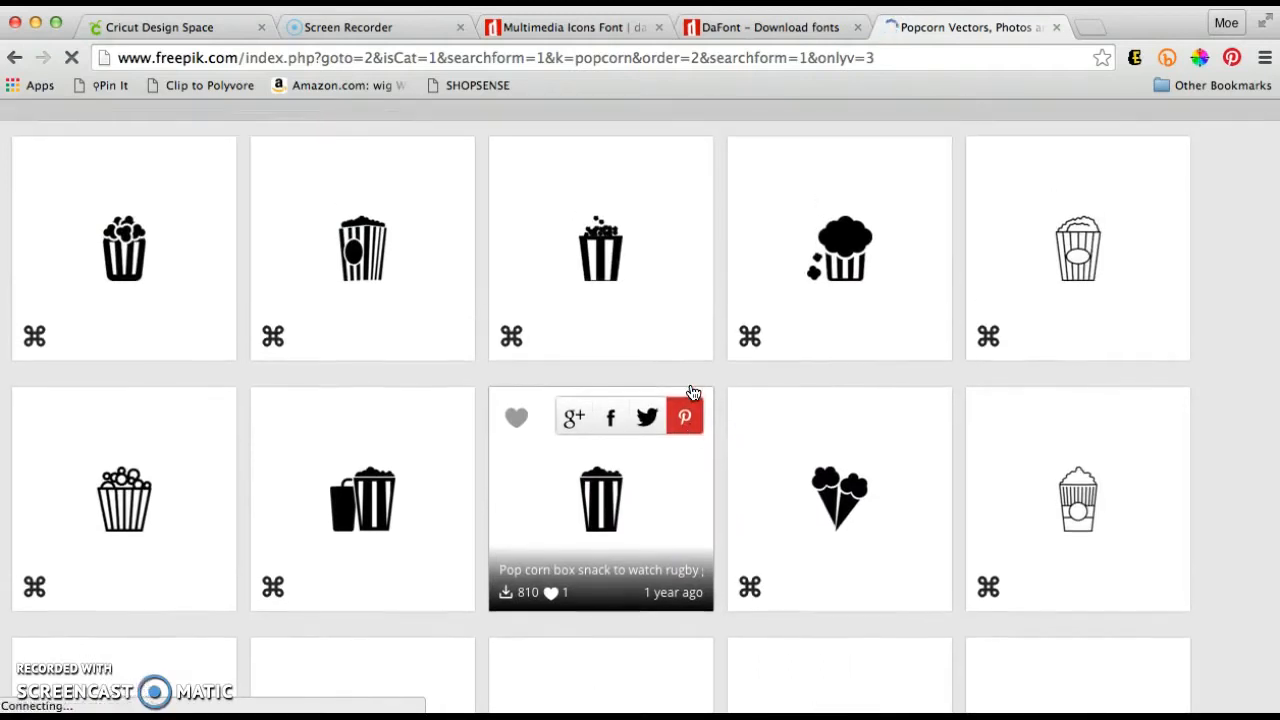
{"action": "left_click", "coordinate": [122, 265]}
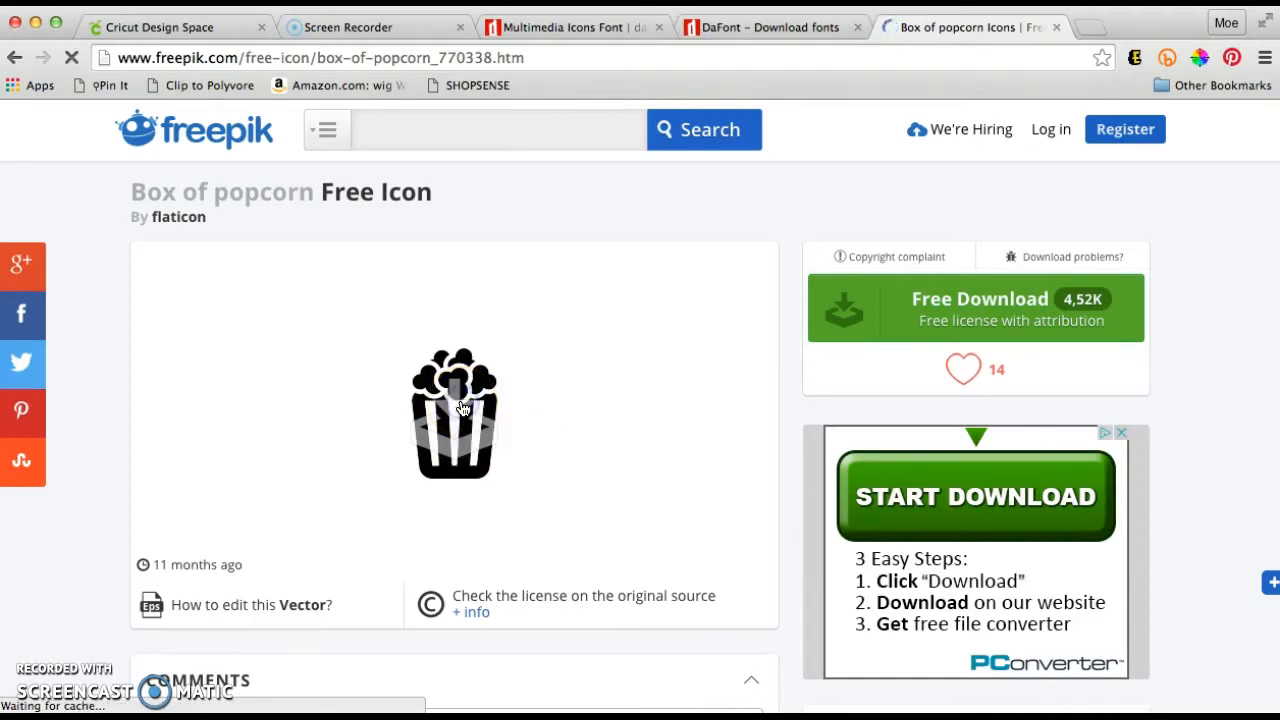
{"action": "left_click", "coordinate": [531, 397]}
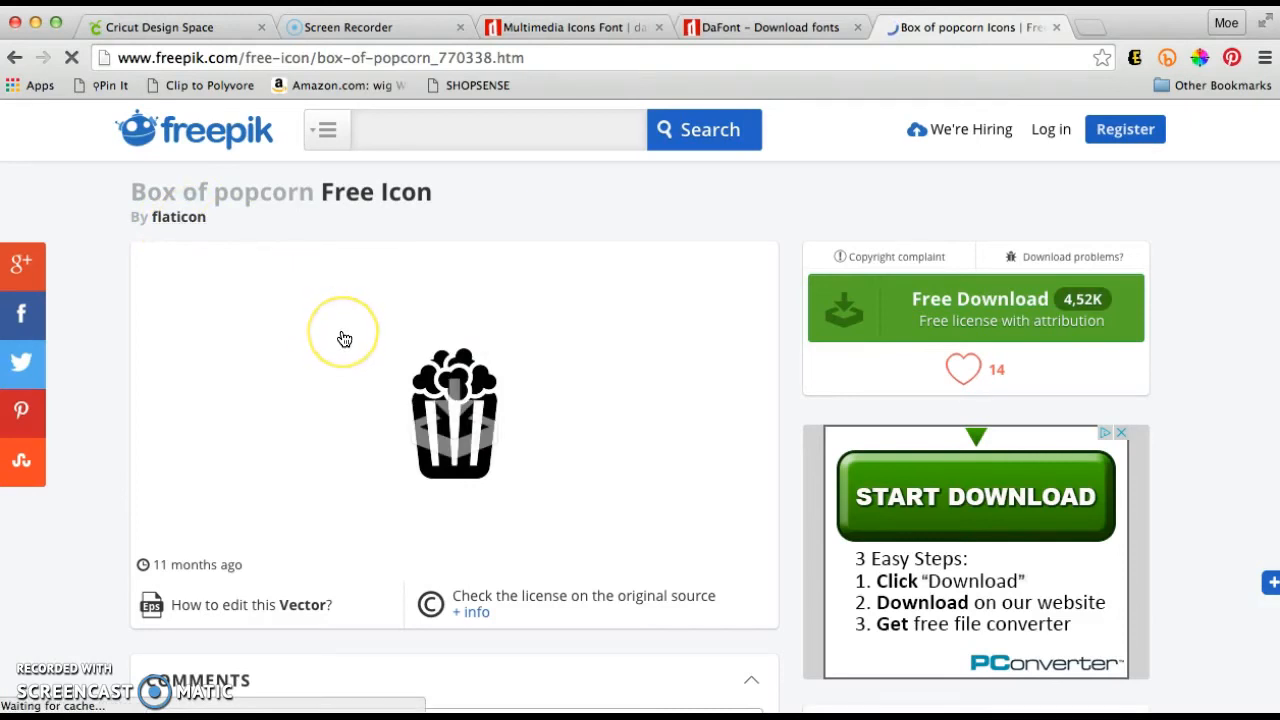
{"action": "left_click", "coordinate": [448, 432]}
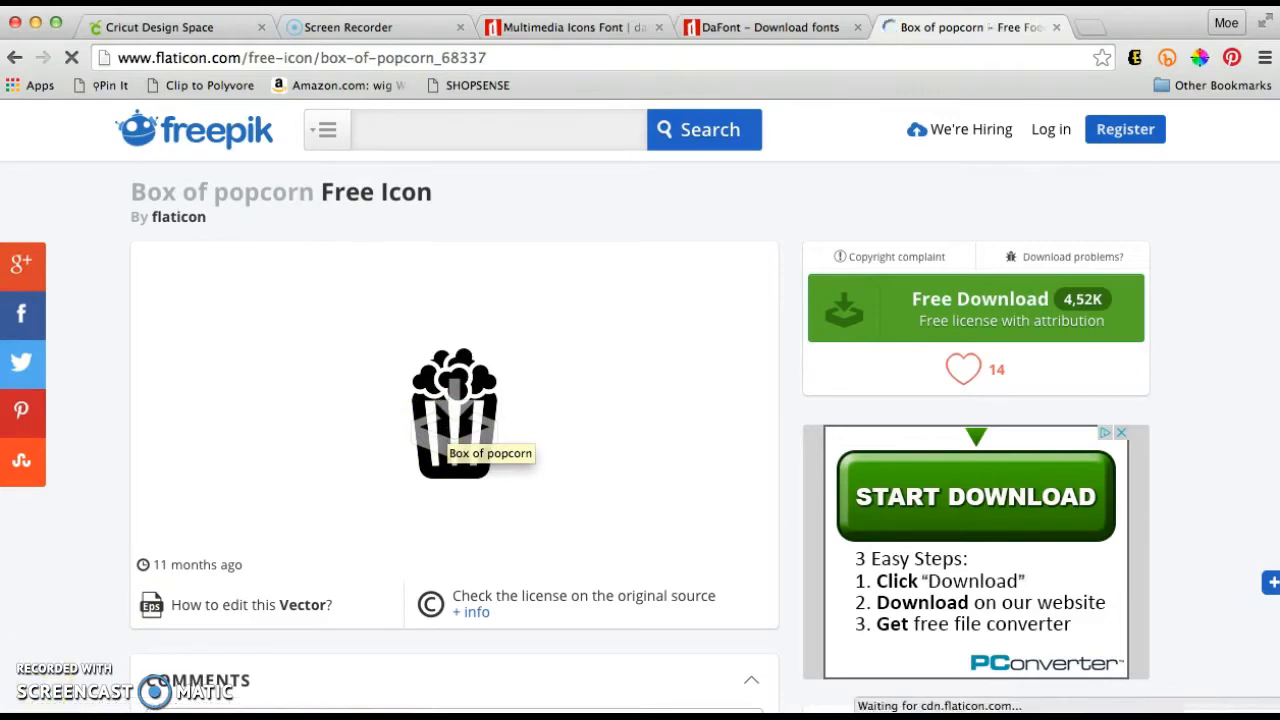
Download the "Box of popcorn" icon as a PNG file
{"action": "scroll", "coordinate": [351, 497], "scroll_direction": "down", "scroll_amount": 3}
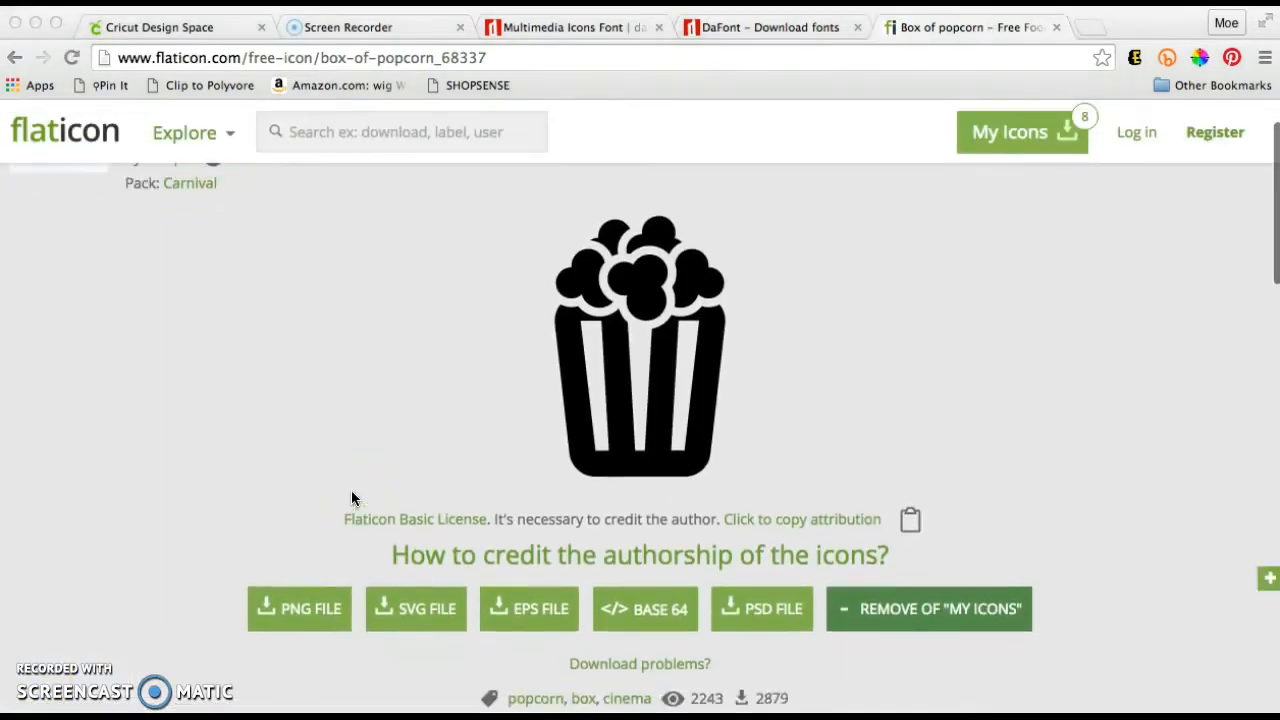
{"action": "scroll", "coordinate": [351, 497], "scroll_direction": "up", "scroll_amount": 2}
{"action": "scroll", "coordinate": [231, 308], "scroll_direction": "up", "scroll_amount": 1}
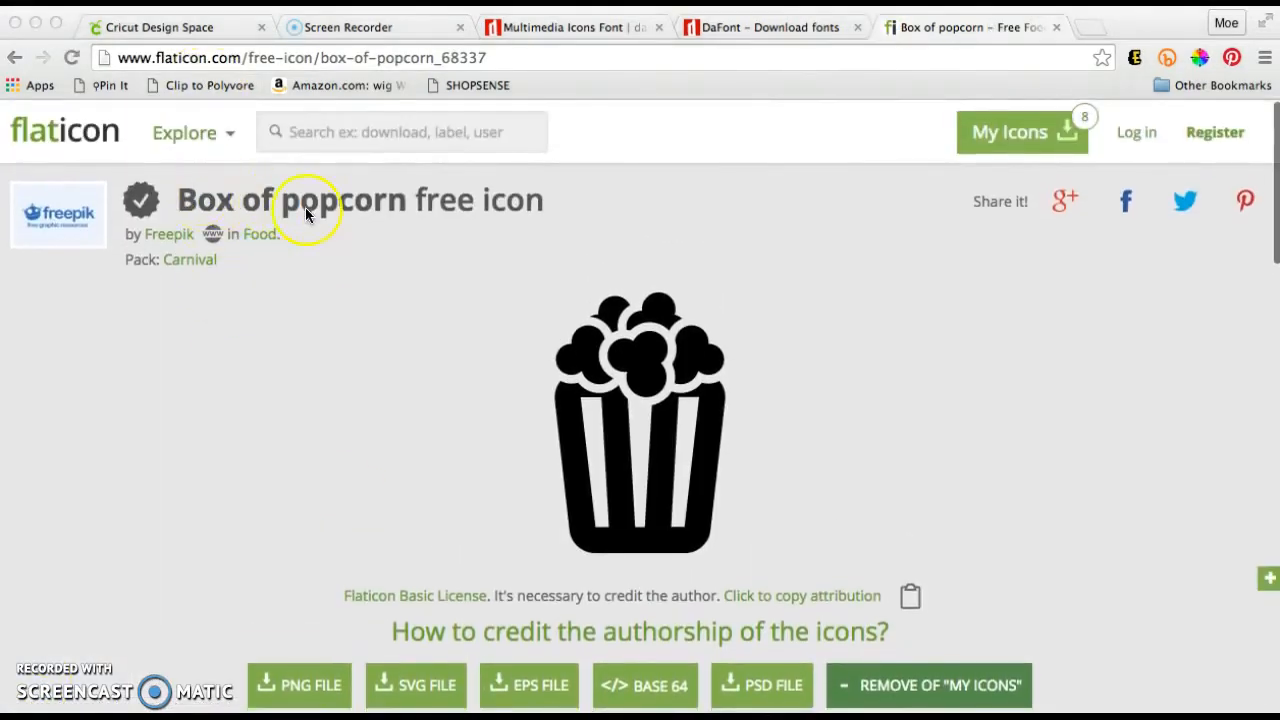
{"action": "scroll", "coordinate": [446, 352], "scroll_direction": "down", "scroll_amount": 2}
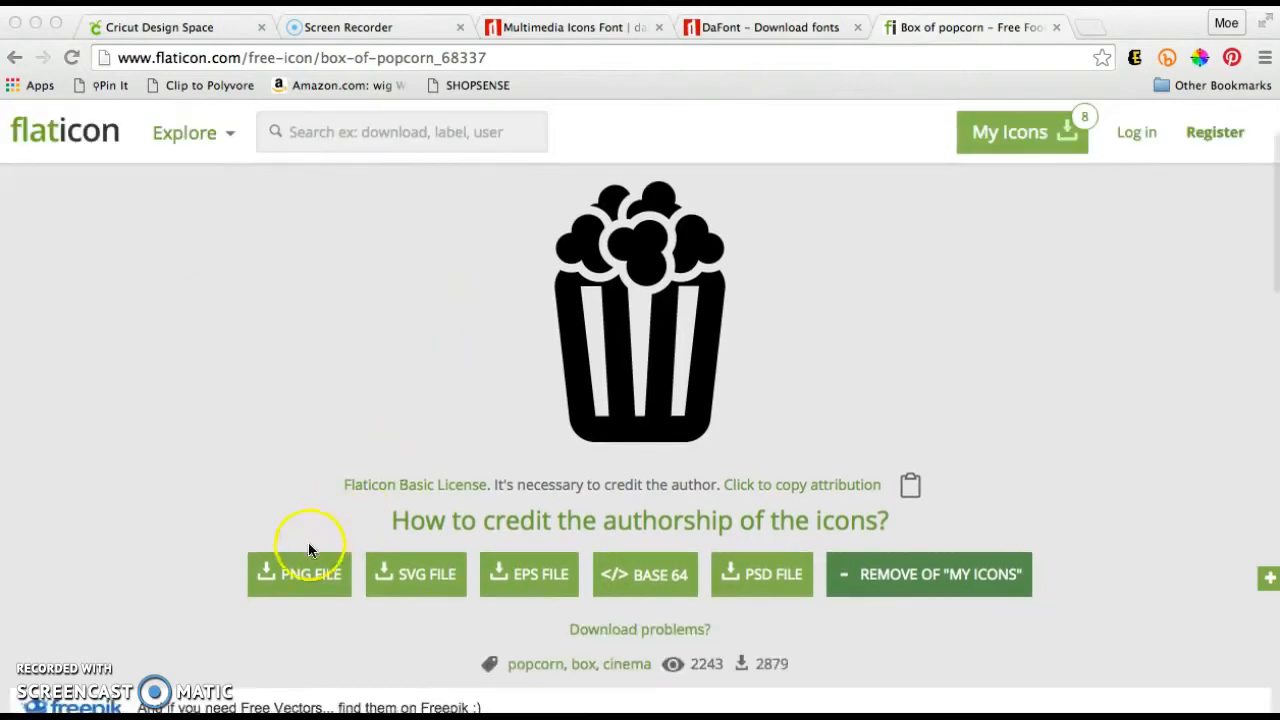
{"action": "left_click", "coordinate": [303, 574]}
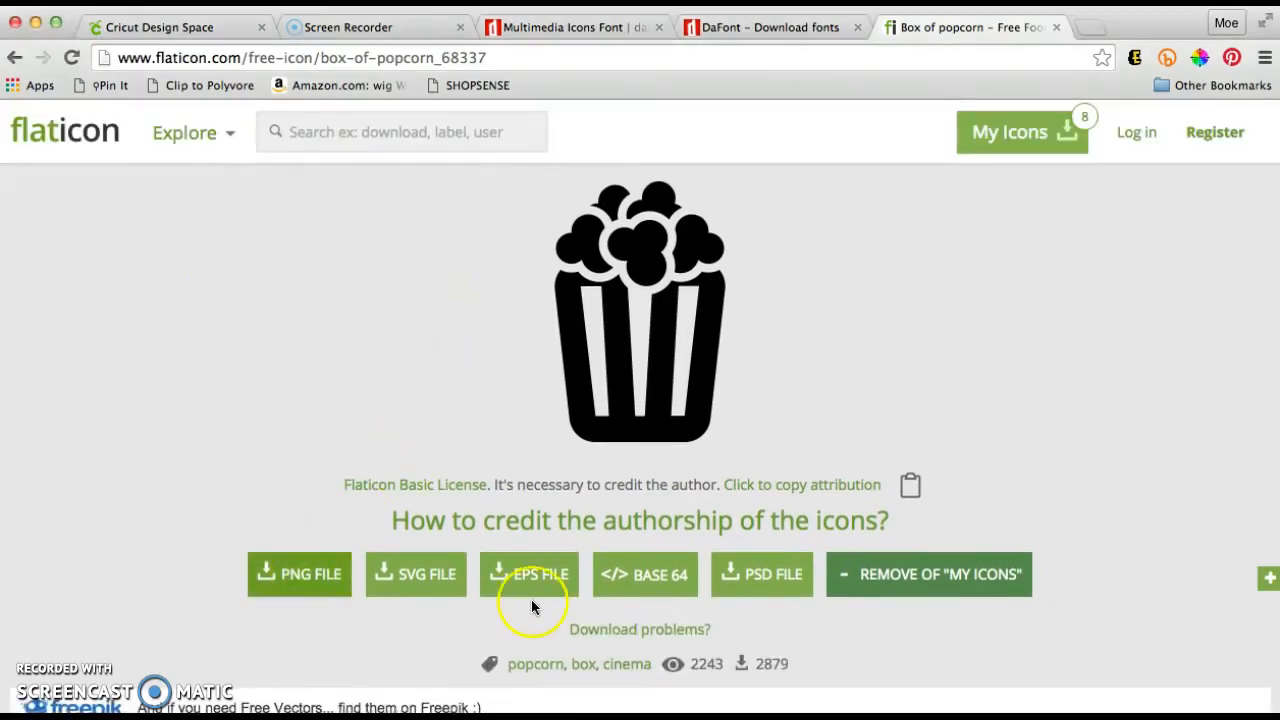
Preview the PNG version of the popcorn icon in several colors, ending with light blue #03A9F4
{"action": "scroll", "coordinate": [500, 595], "scroll_direction": "down", "scroll_amount": 2}
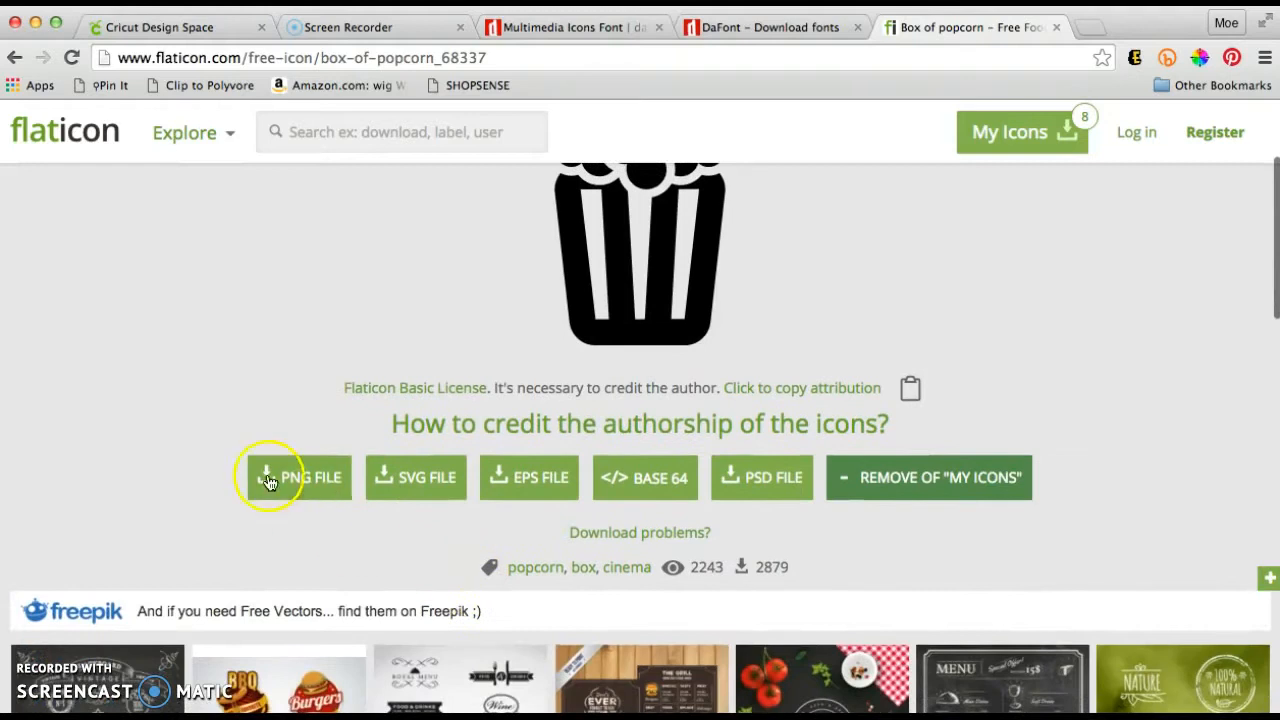
{"action": "left_click", "coordinate": [292, 484]}
{"action": "left_click", "coordinate": [322, 566]}
{"action": "left_click", "coordinate": [384, 566]}
{"action": "left_click", "coordinate": [443, 568]}
{"action": "left_click", "coordinate": [505, 566]}
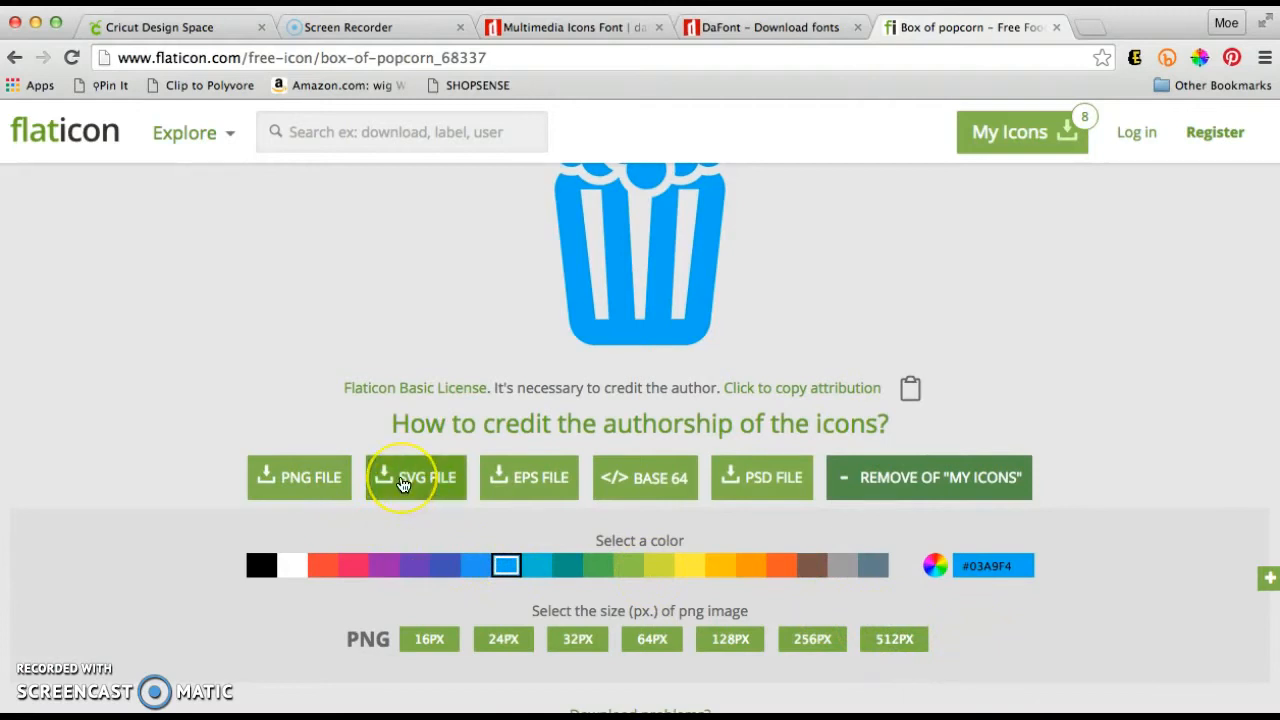
Download the popcorn icon as an SVG file using the free download that requires crediting the author
{"action": "left_click", "coordinate": [403, 485]}
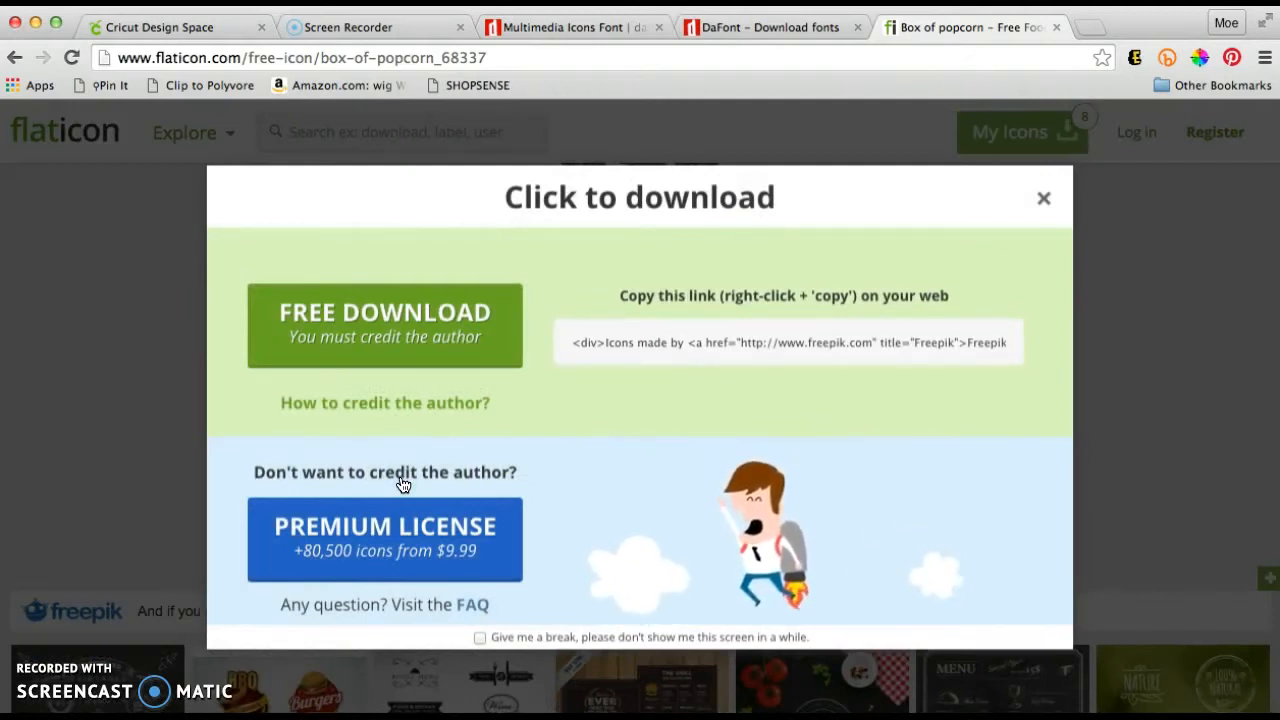
{"action": "left_click", "coordinate": [490, 338]}
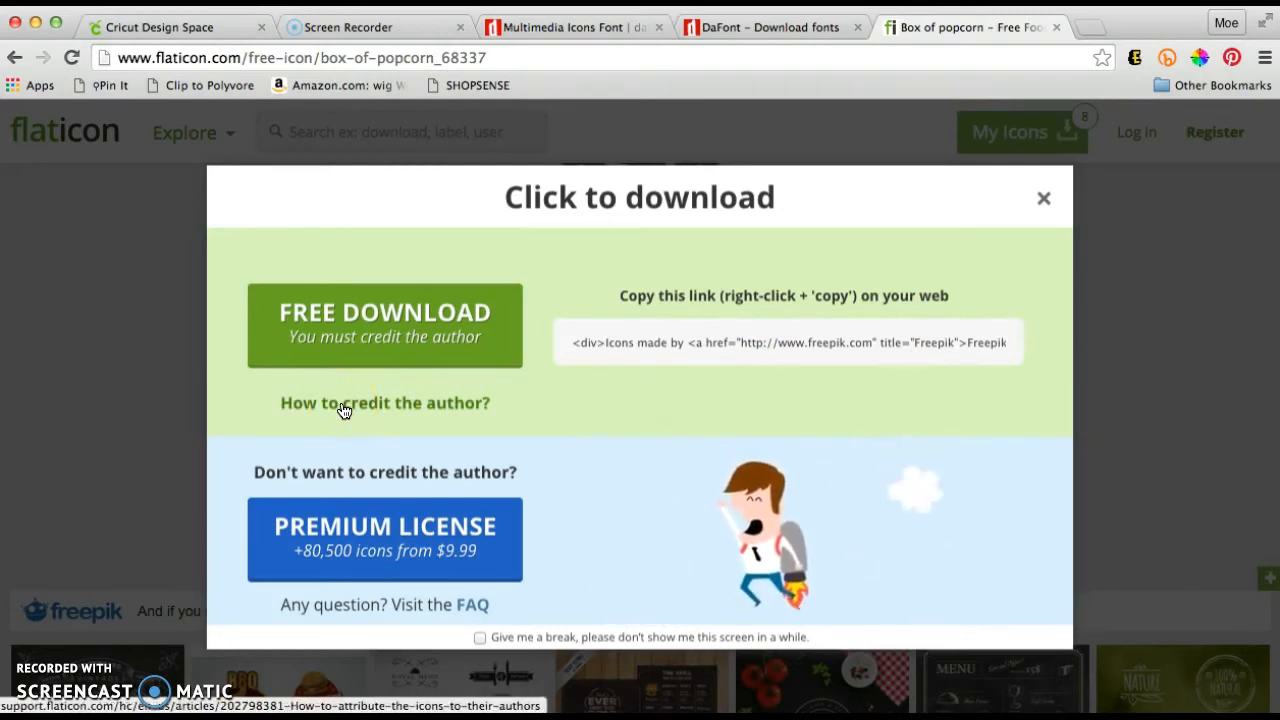
{"action": "left_click", "coordinate": [390, 318]}
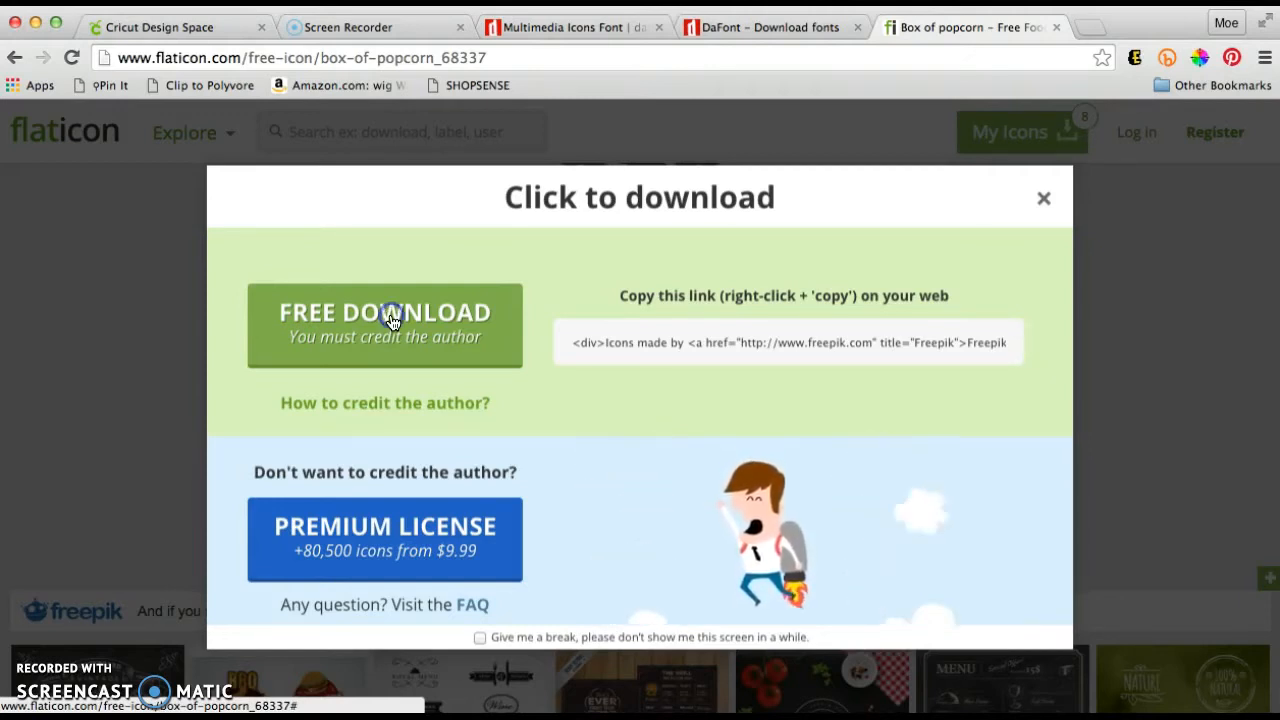
{"action": "left_click", "coordinate": [391, 321]}
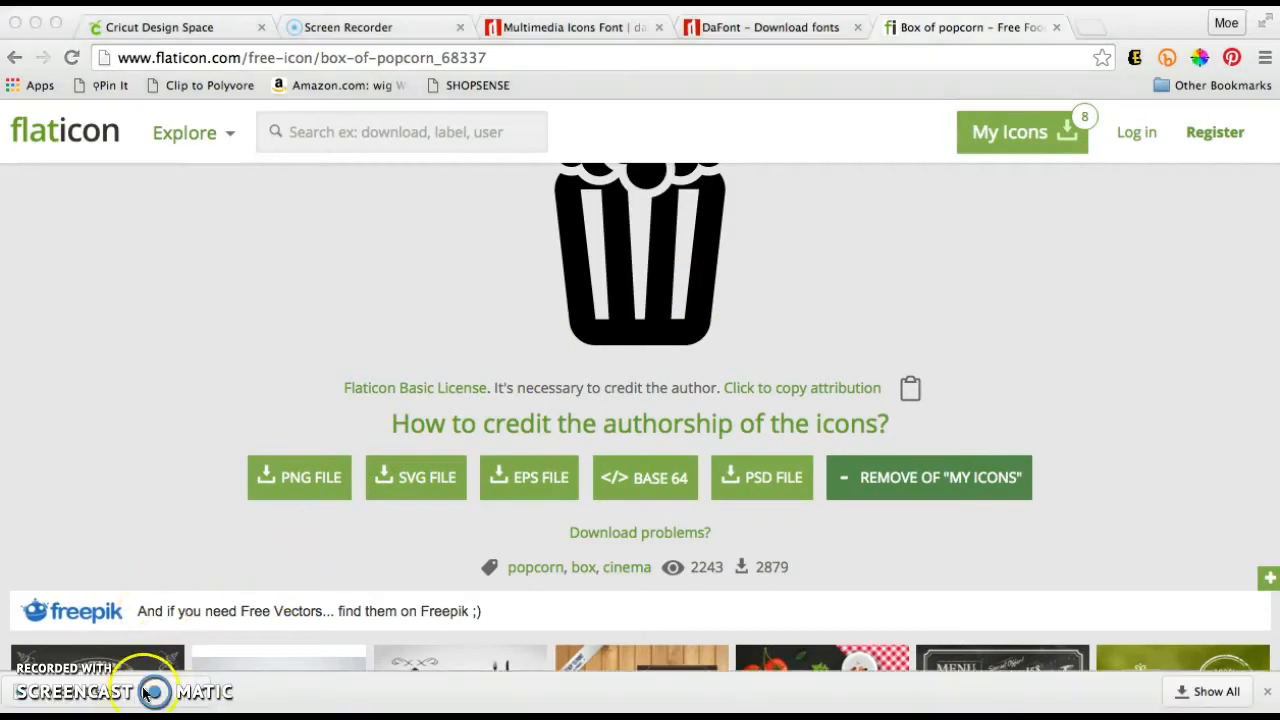
Switch to Cricut Design Space and open the library for inserting images into the popcorn movie night labels project
{"action": "left_click", "coordinate": [226, 35]}
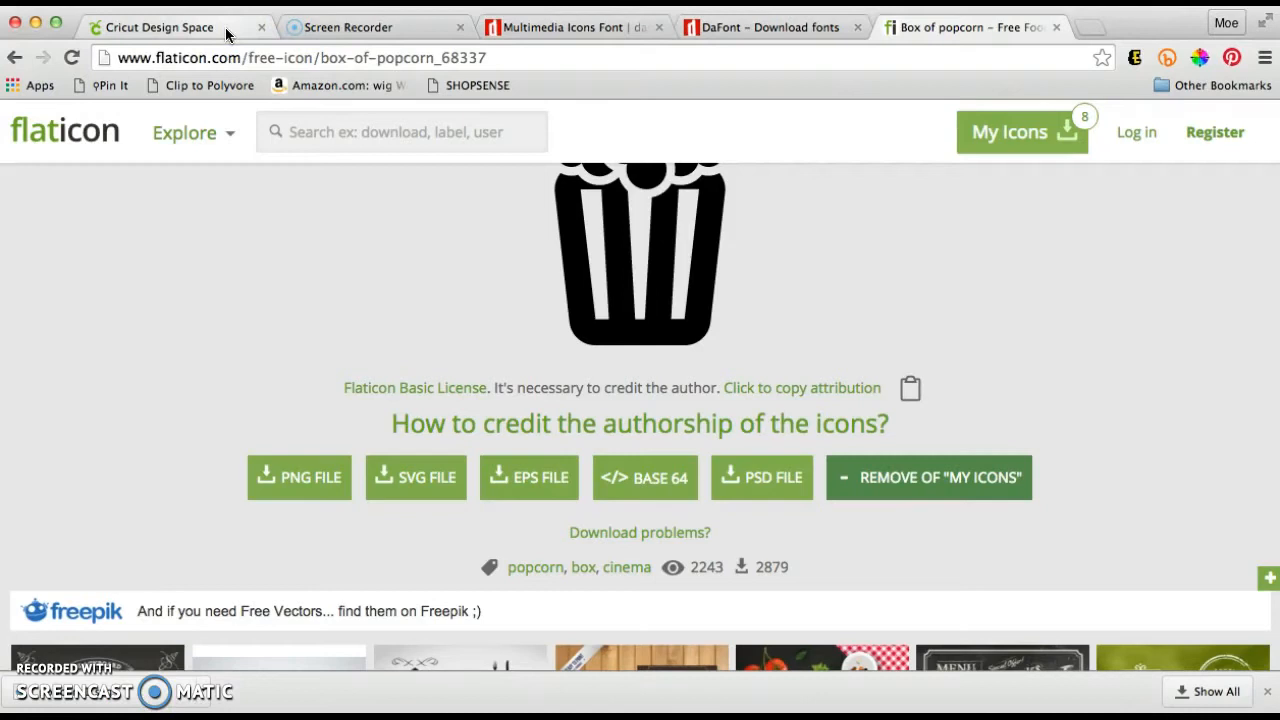
{"action": "left_click", "coordinate": [226, 35]}
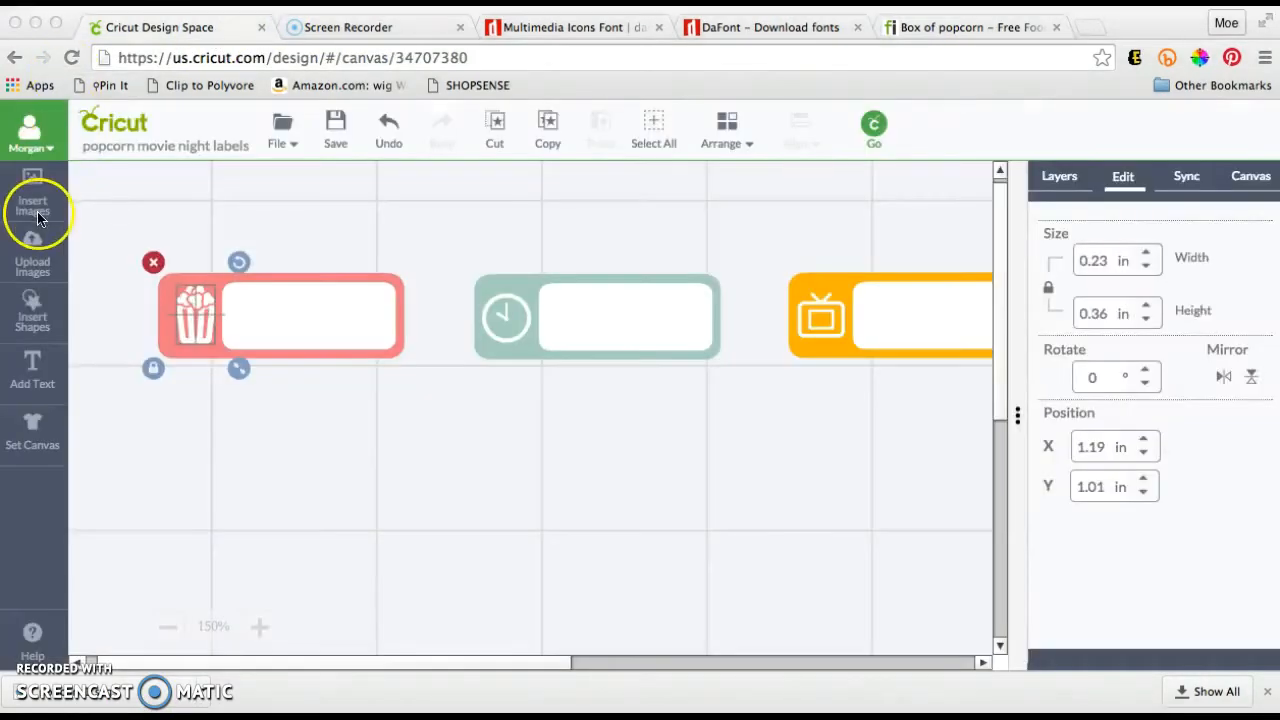
{"action": "left_click", "coordinate": [38, 218]}
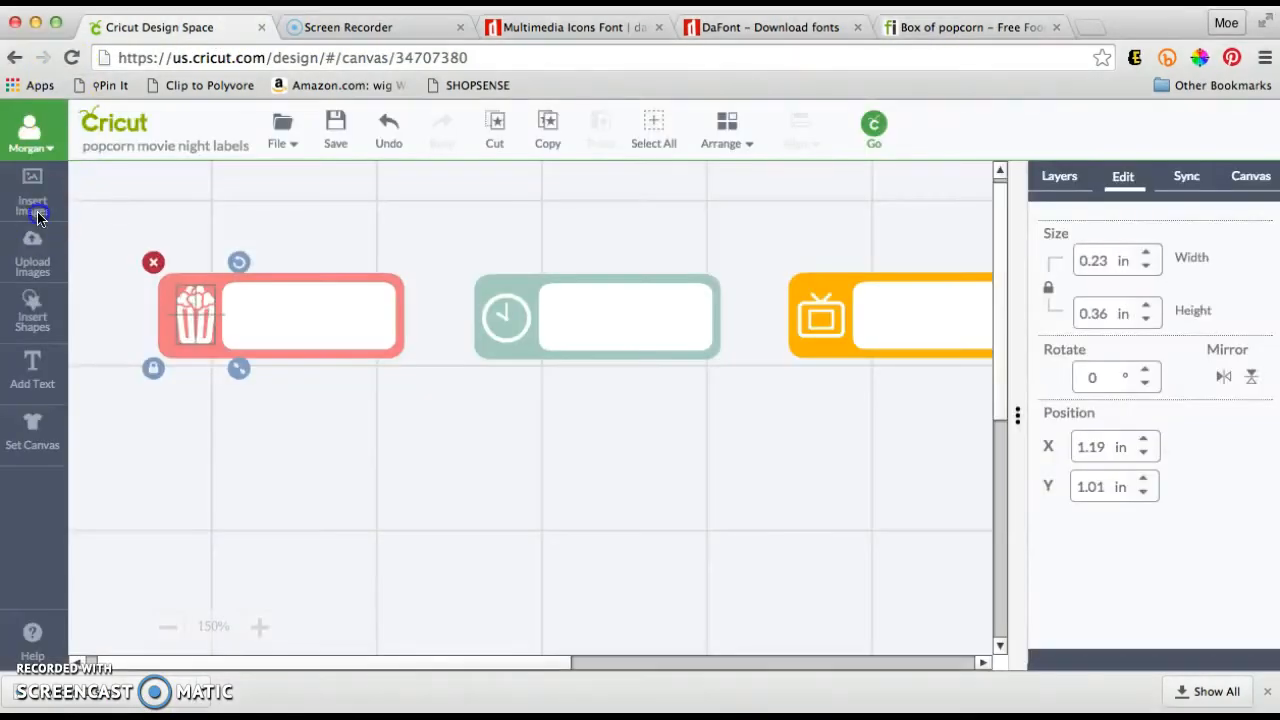
{"action": "left_click", "coordinate": [39, 218]}
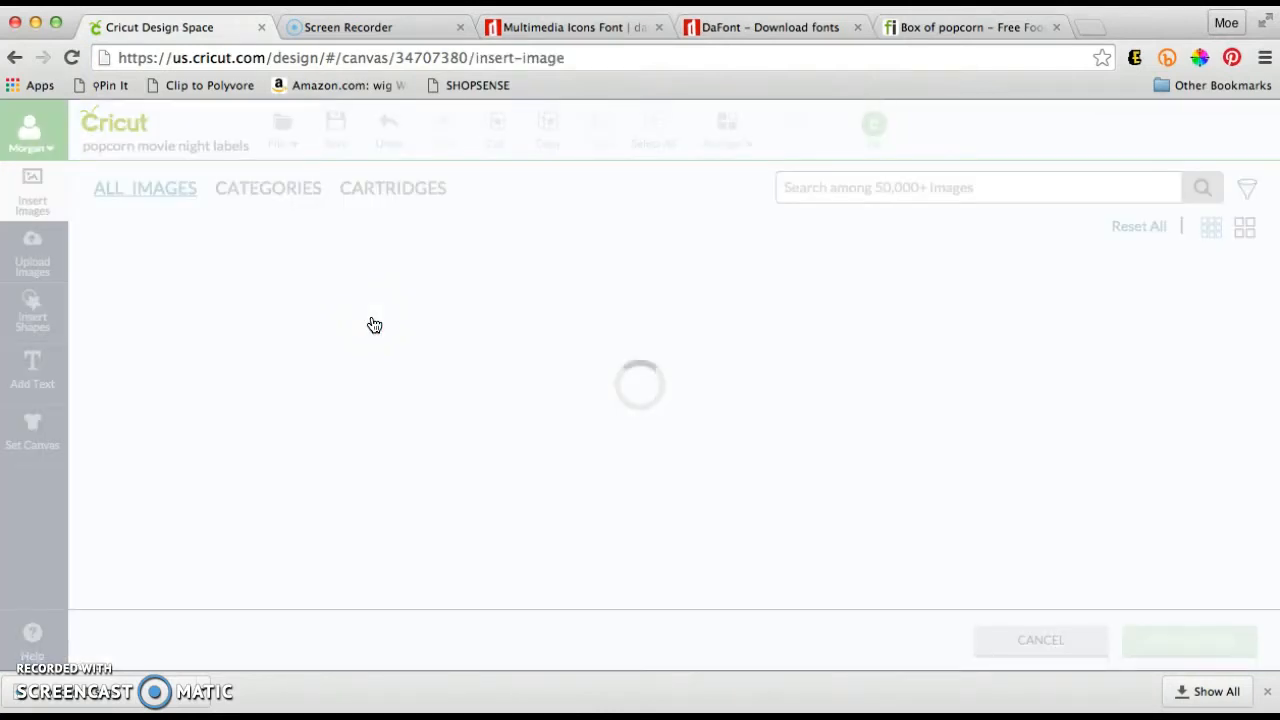
{"action": "left_click", "coordinate": [237, 420]}
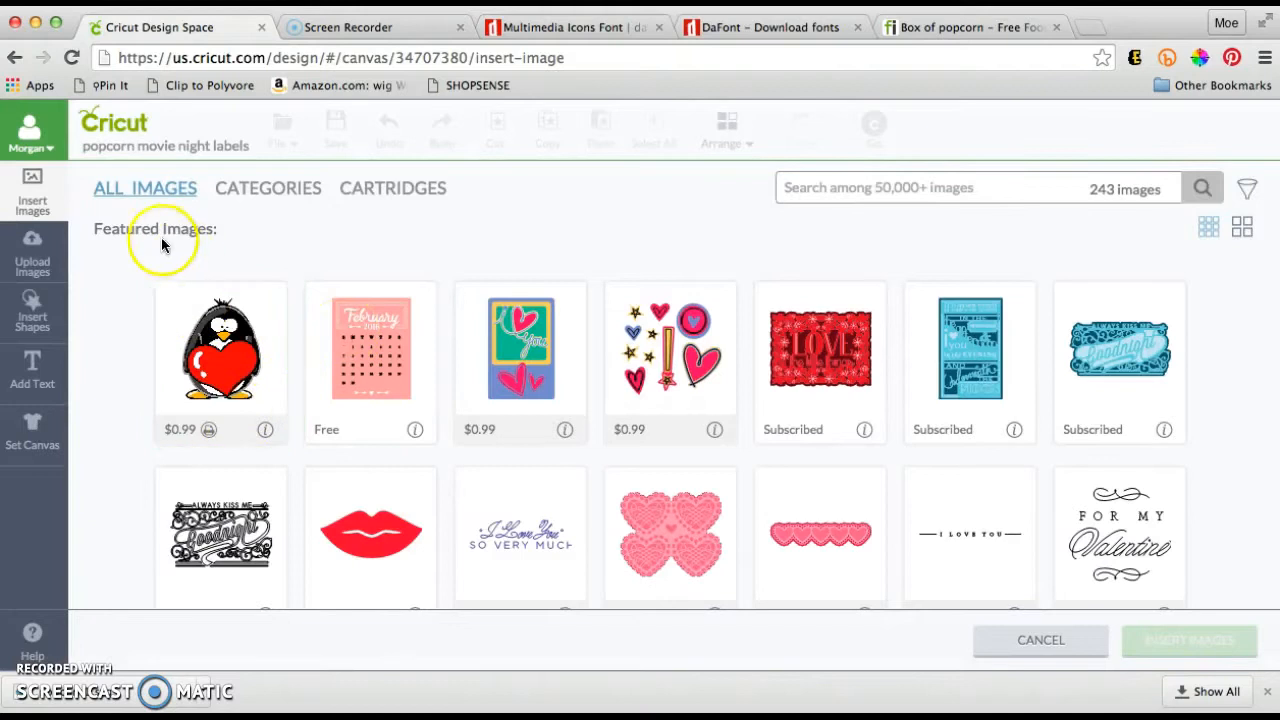
Upload popcorn1.svg from the Downloads folder as a new image and review its preview and naming form
{"action": "left_click", "coordinate": [38, 268]}
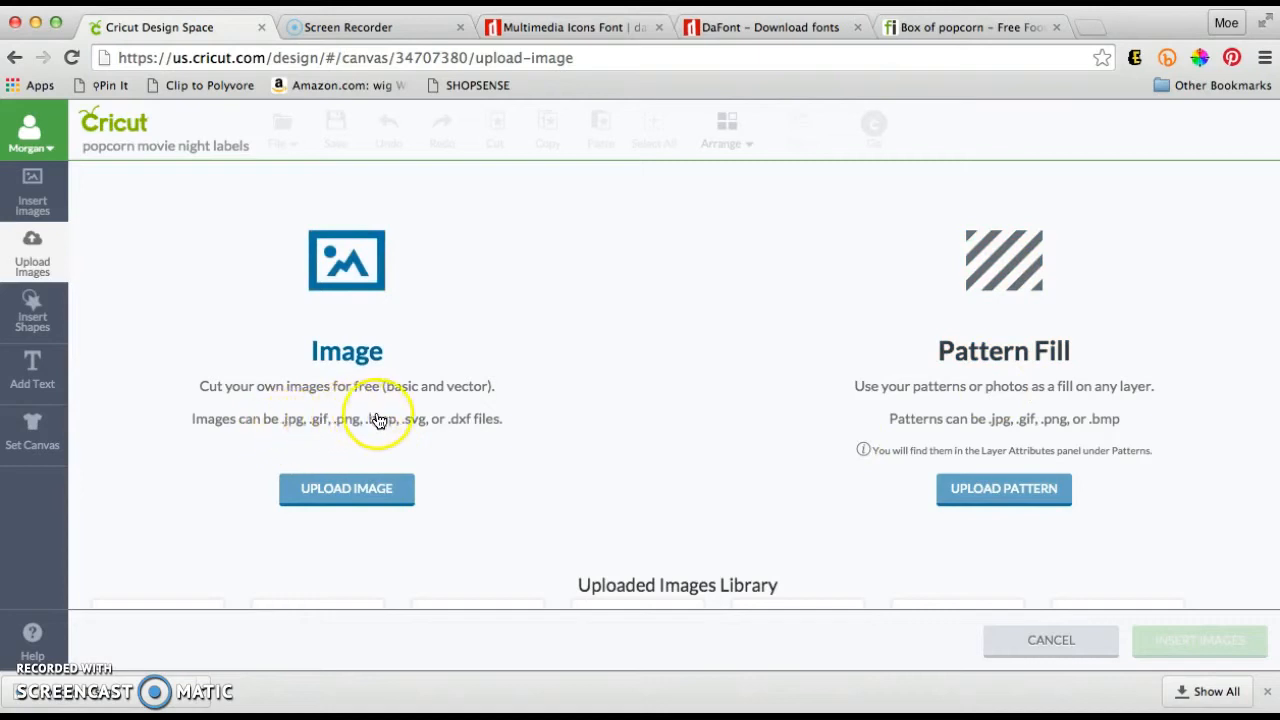
{"action": "left_click", "coordinate": [360, 490]}
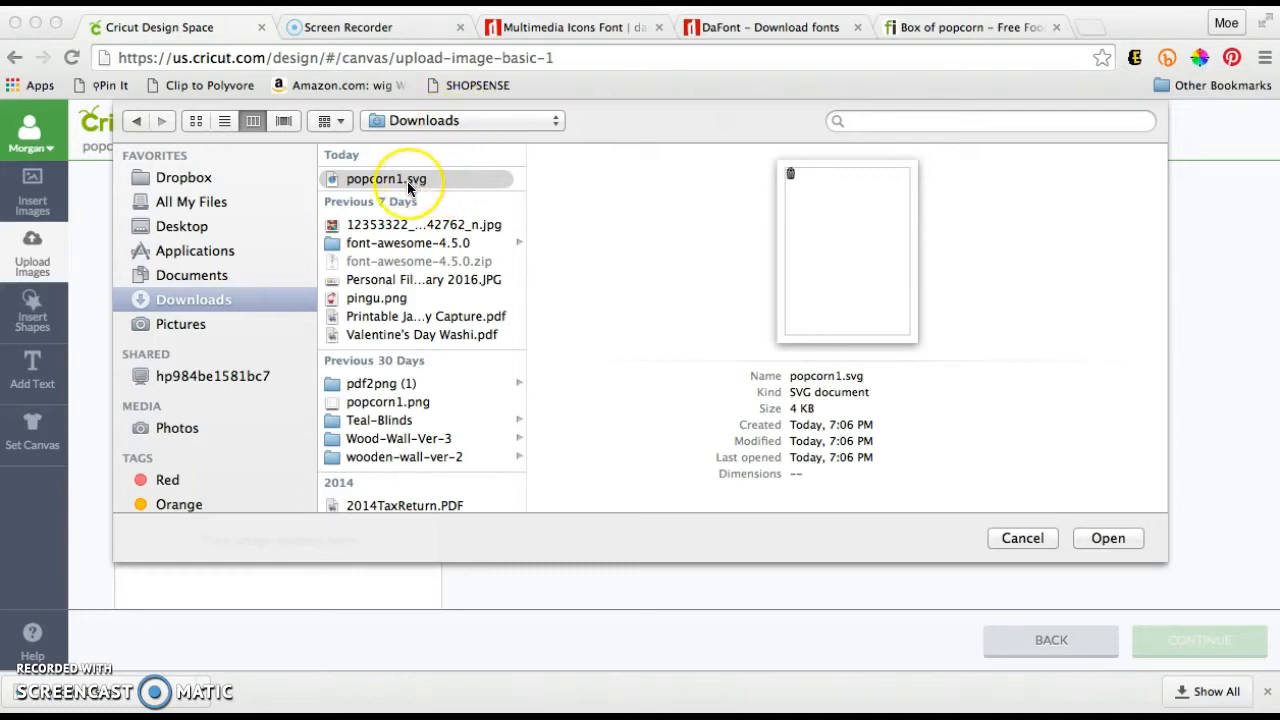
{"action": "left_click", "coordinate": [1102, 539]}
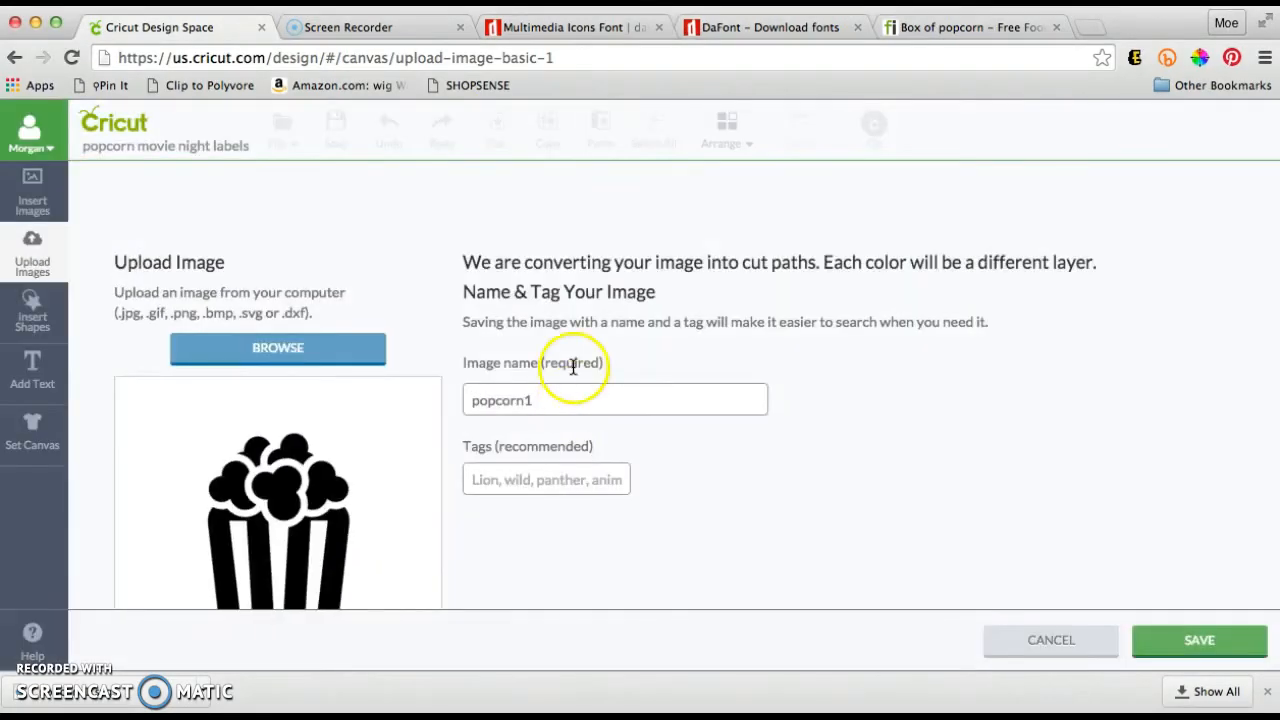
{"action": "scroll", "coordinate": [571, 368], "scroll_direction": "down", "scroll_amount": 1}
{"action": "scroll", "coordinate": [545, 320], "scroll_direction": "up", "scroll_amount": 1}
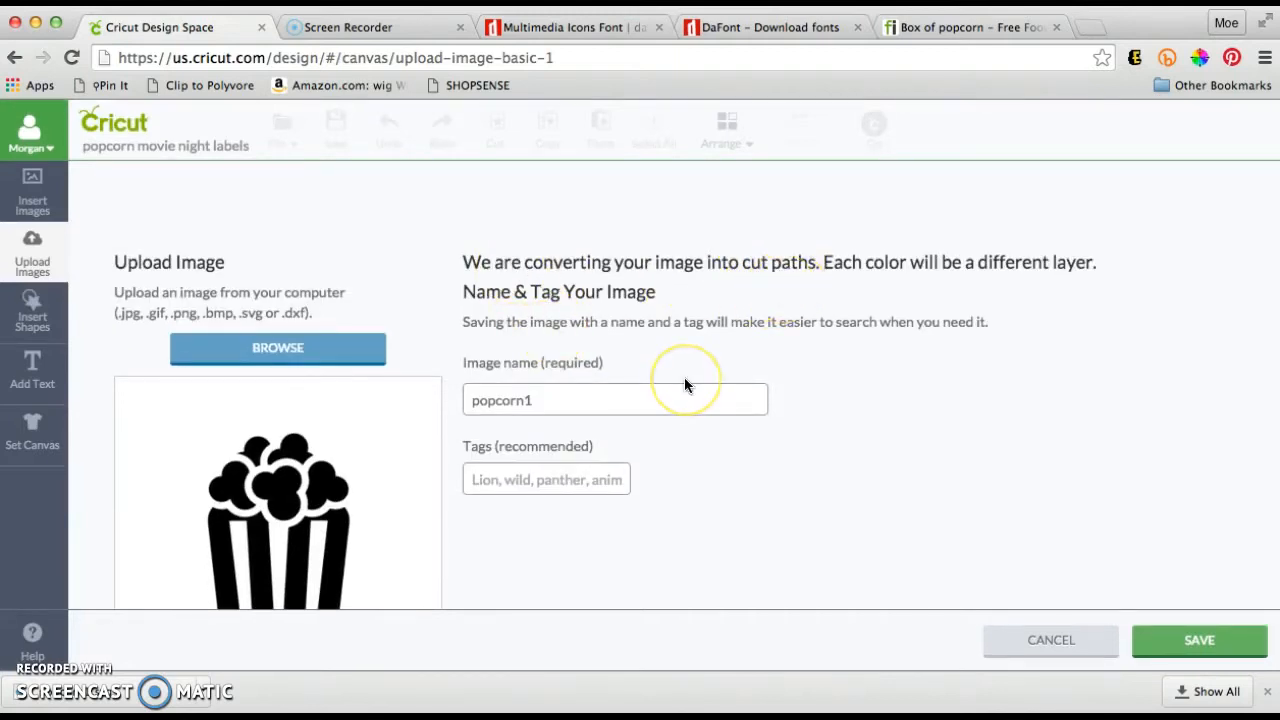
{"action": "scroll", "coordinate": [684, 385], "scroll_direction": "down", "scroll_amount": 1}
{"action": "scroll", "coordinate": [684, 386], "scroll_direction": "down", "scroll_amount": 1}
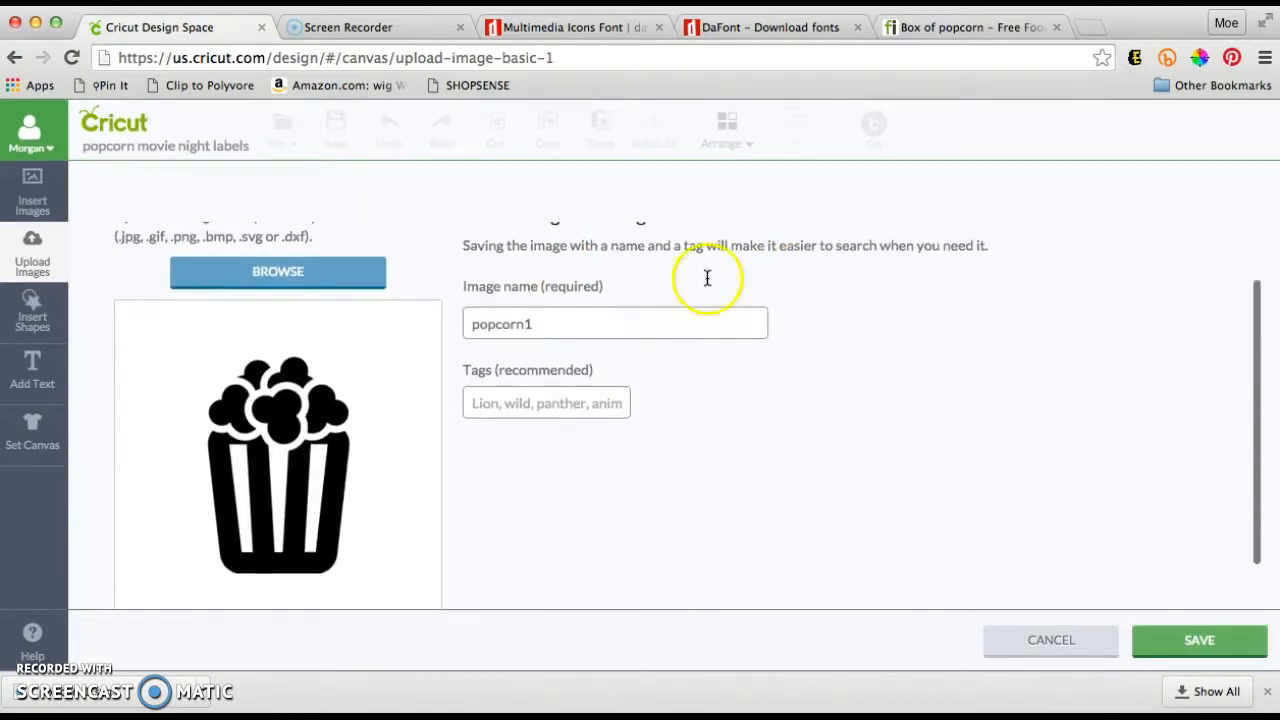
Return to the Flaticon popcorn page, preview the PNG icon in white, and open the custom color value
{"action": "left_click", "coordinate": [963, 27]}
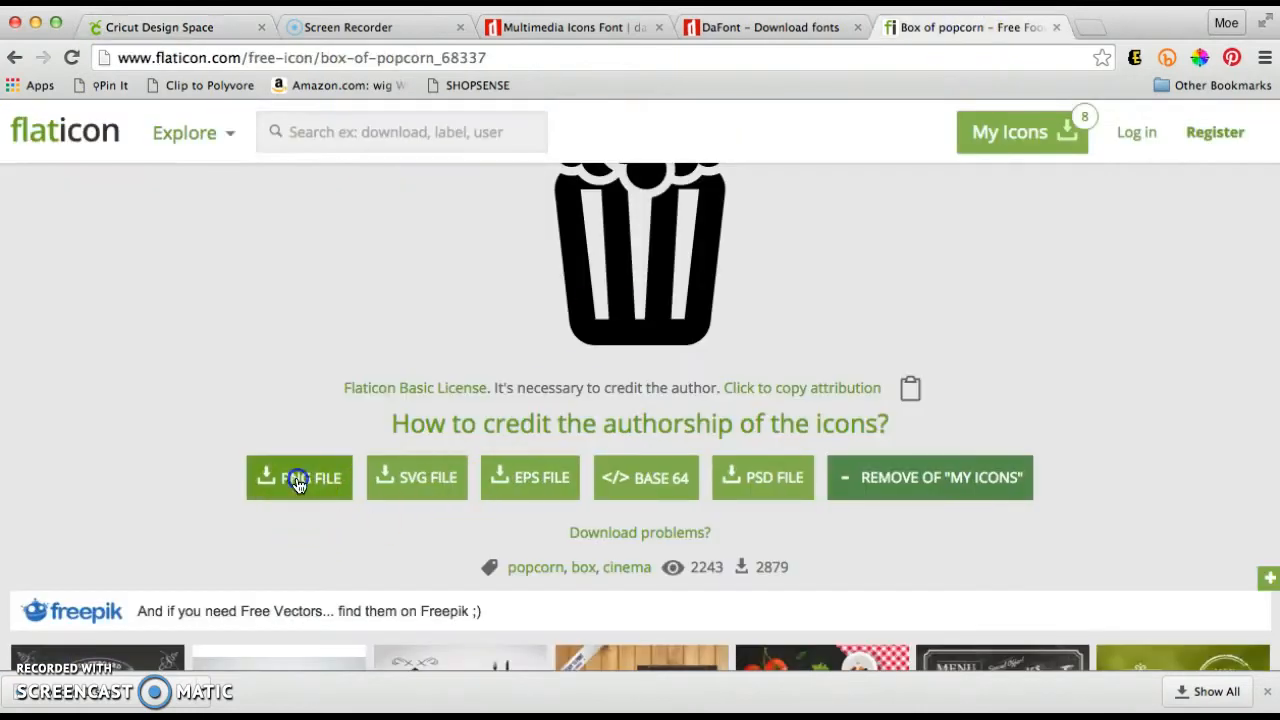
{"action": "left_click", "coordinate": [291, 477]}
{"action": "scroll", "coordinate": [389, 583], "scroll_direction": "down", "scroll_amount": 3}
{"action": "left_click", "coordinate": [292, 432]}
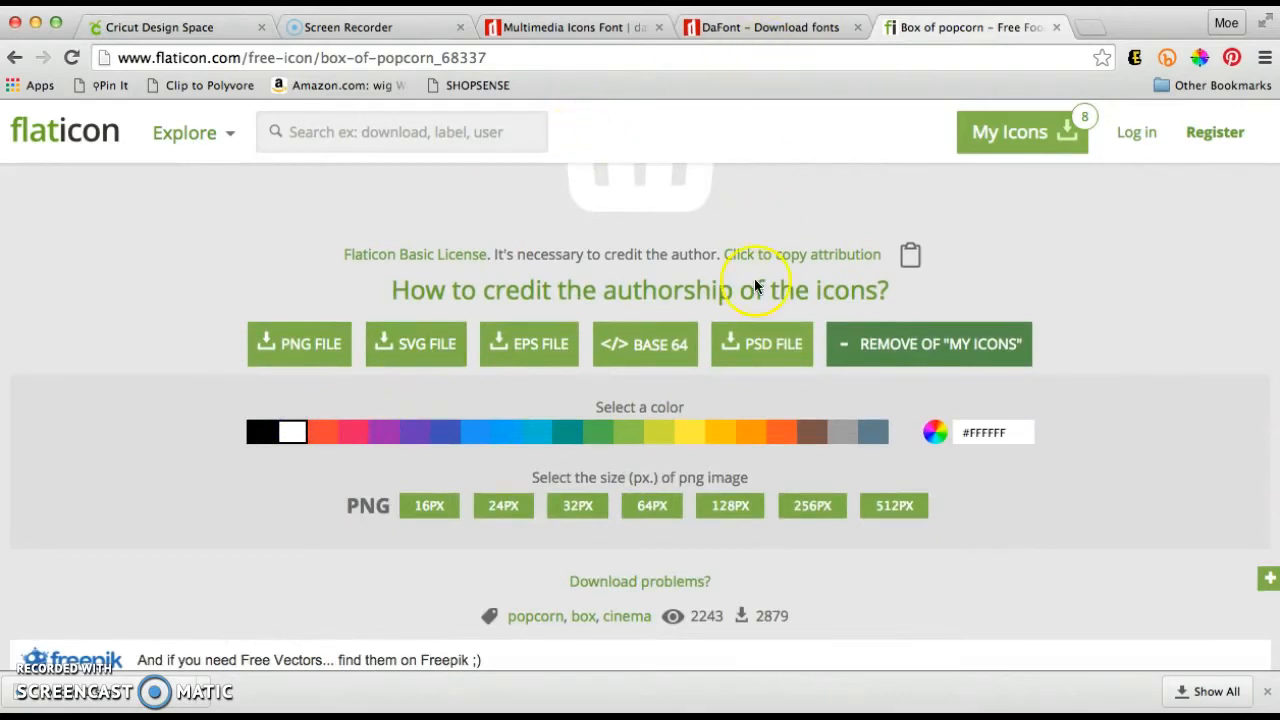
{"action": "left_click", "coordinate": [990, 431]}
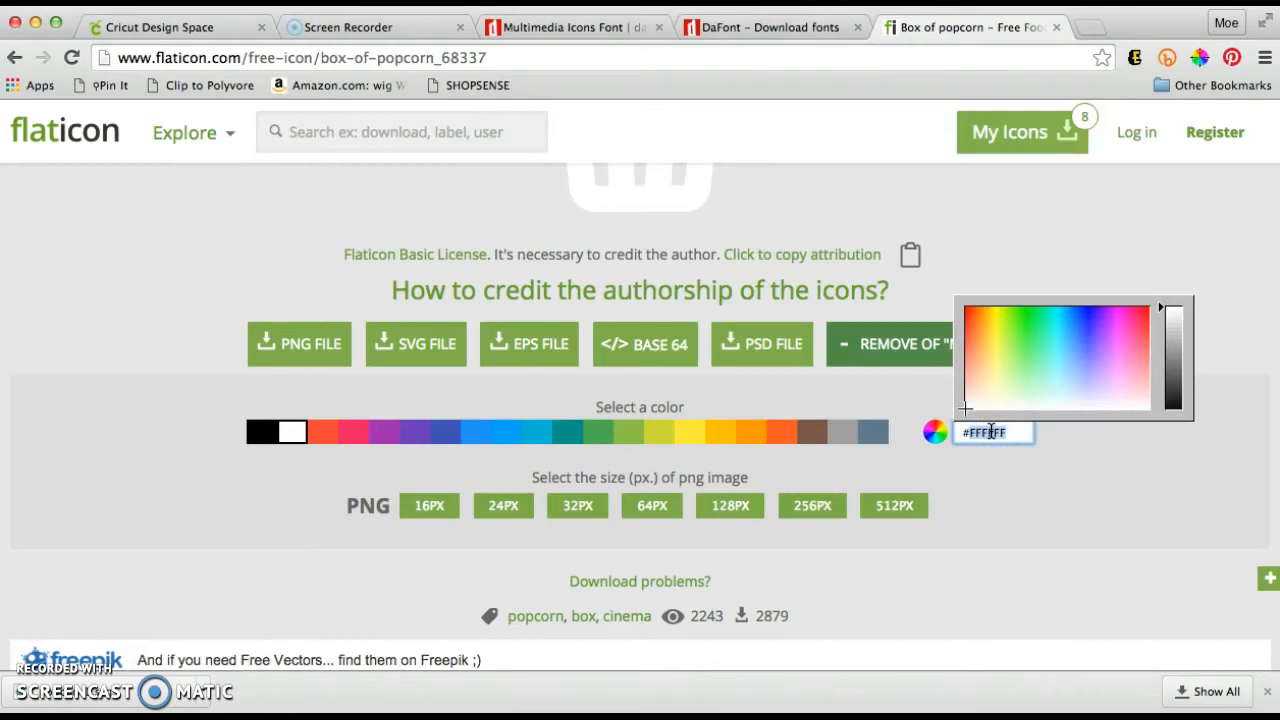
Switch back to Cricut Design Space and save the uploaded image under the name popcorn1
{"action": "left_click", "coordinate": [334, 33]}
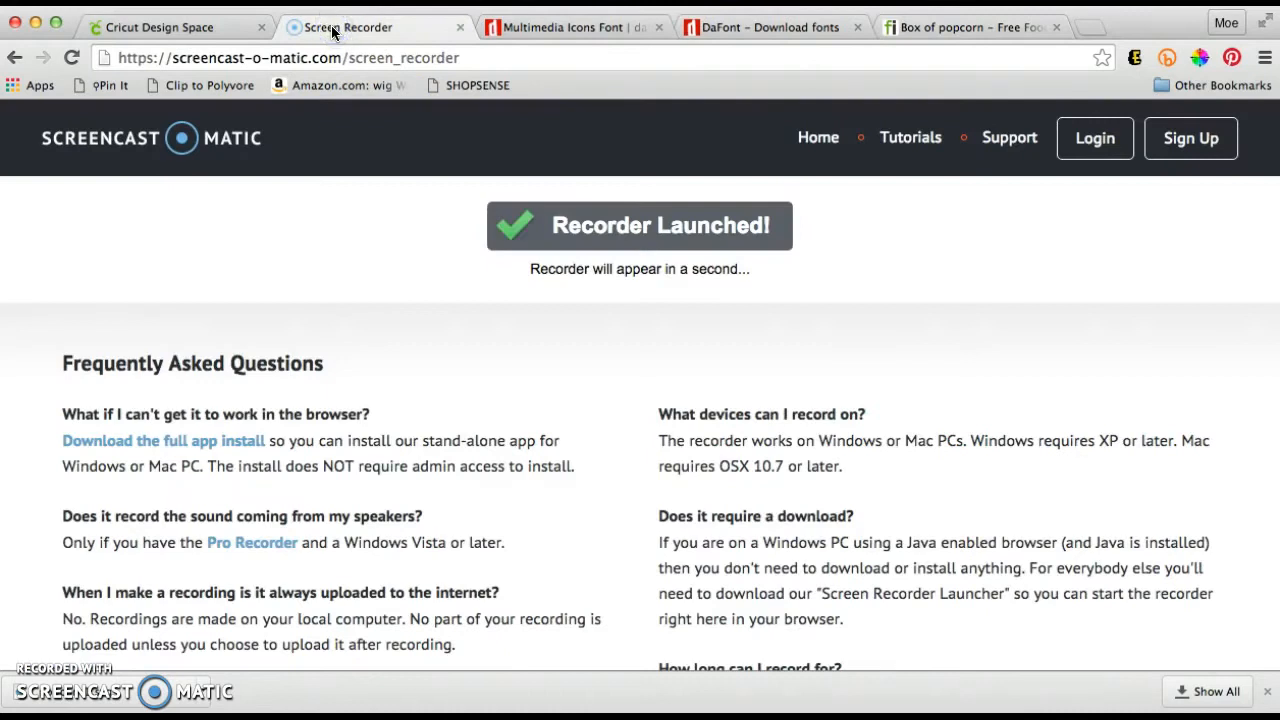
{"action": "left_click", "coordinate": [225, 28]}
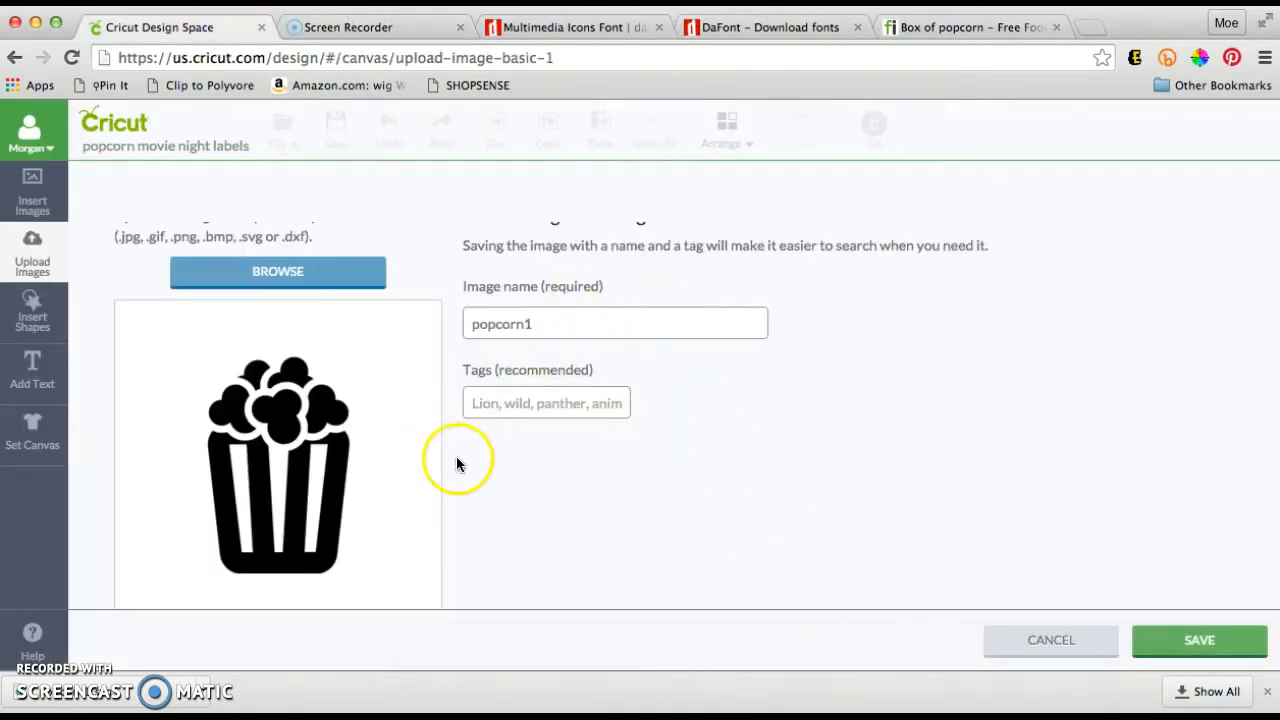
{"action": "scroll", "coordinate": [571, 372], "scroll_direction": "up", "scroll_amount": 2}
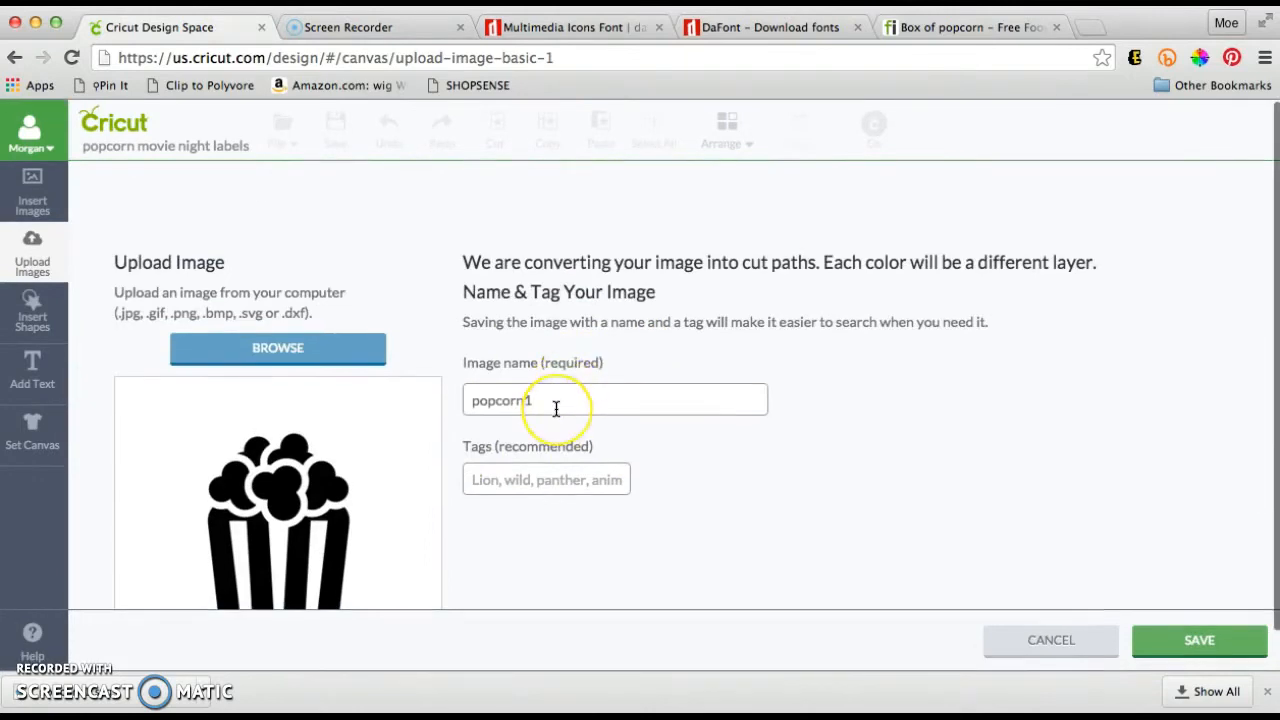
{"action": "scroll", "coordinate": [560, 405], "scroll_direction": "down", "scroll_amount": 3}
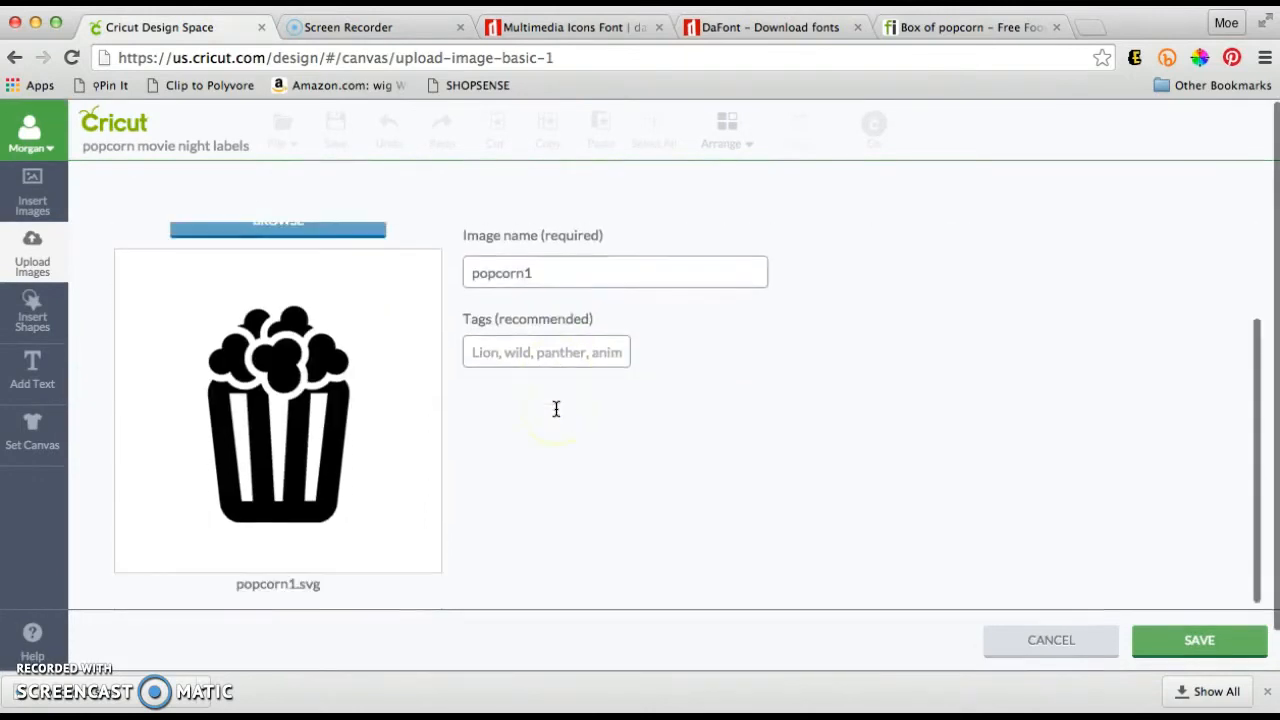
{"action": "left_click", "coordinate": [1200, 643]}
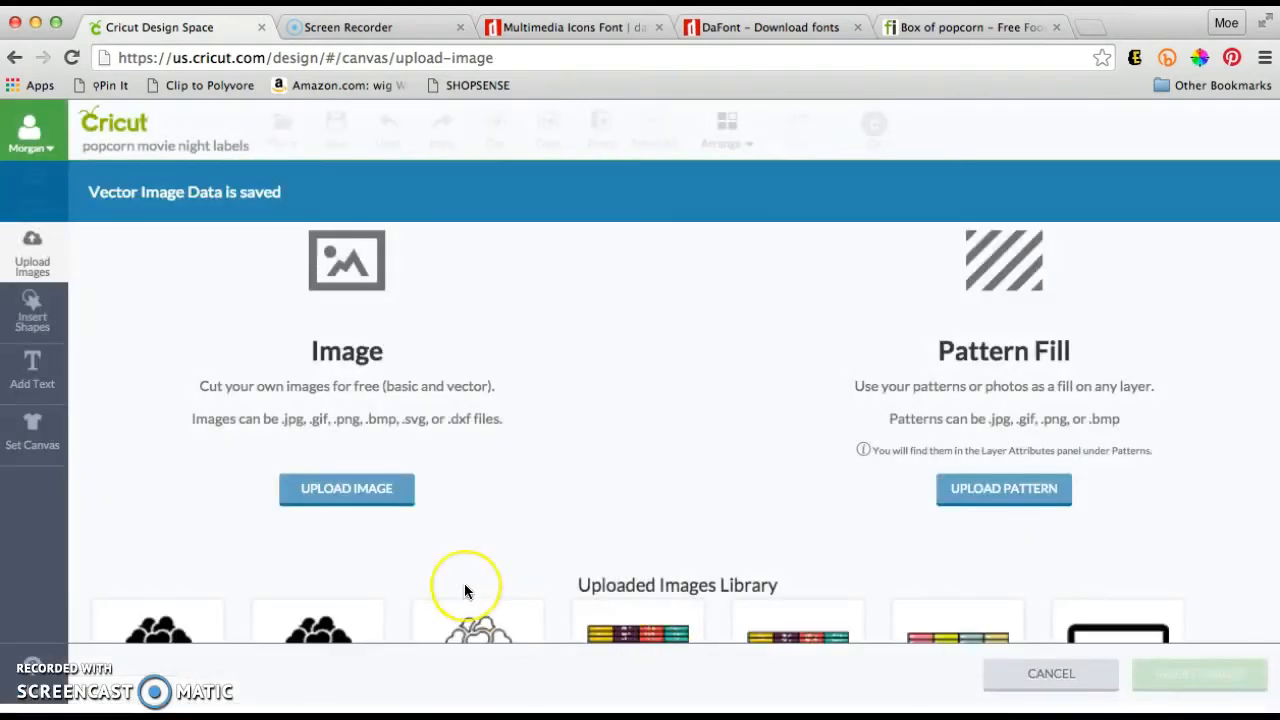
Check the names and details of the popcorn images in the Uploaded Images Library
{"action": "scroll", "coordinate": [536, 604], "scroll_direction": "down", "scroll_amount": 3}
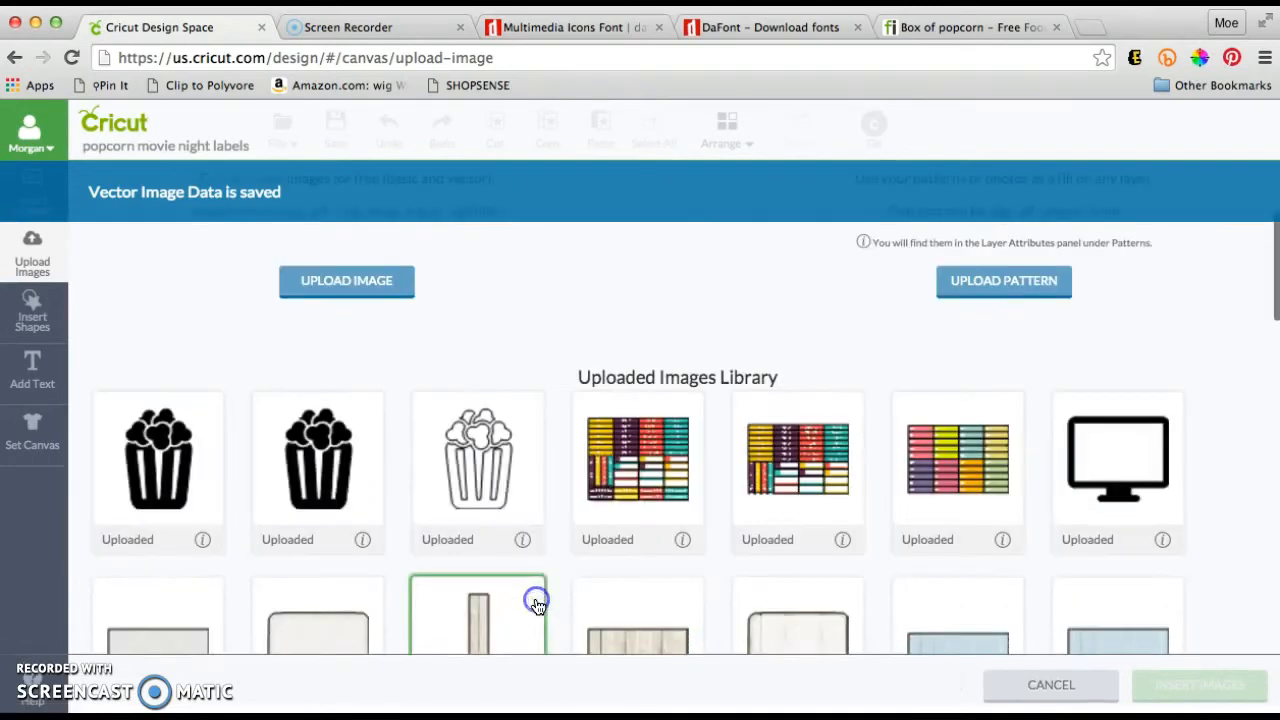
{"action": "left_click", "coordinate": [532, 596]}
{"action": "left_click", "coordinate": [534, 600]}
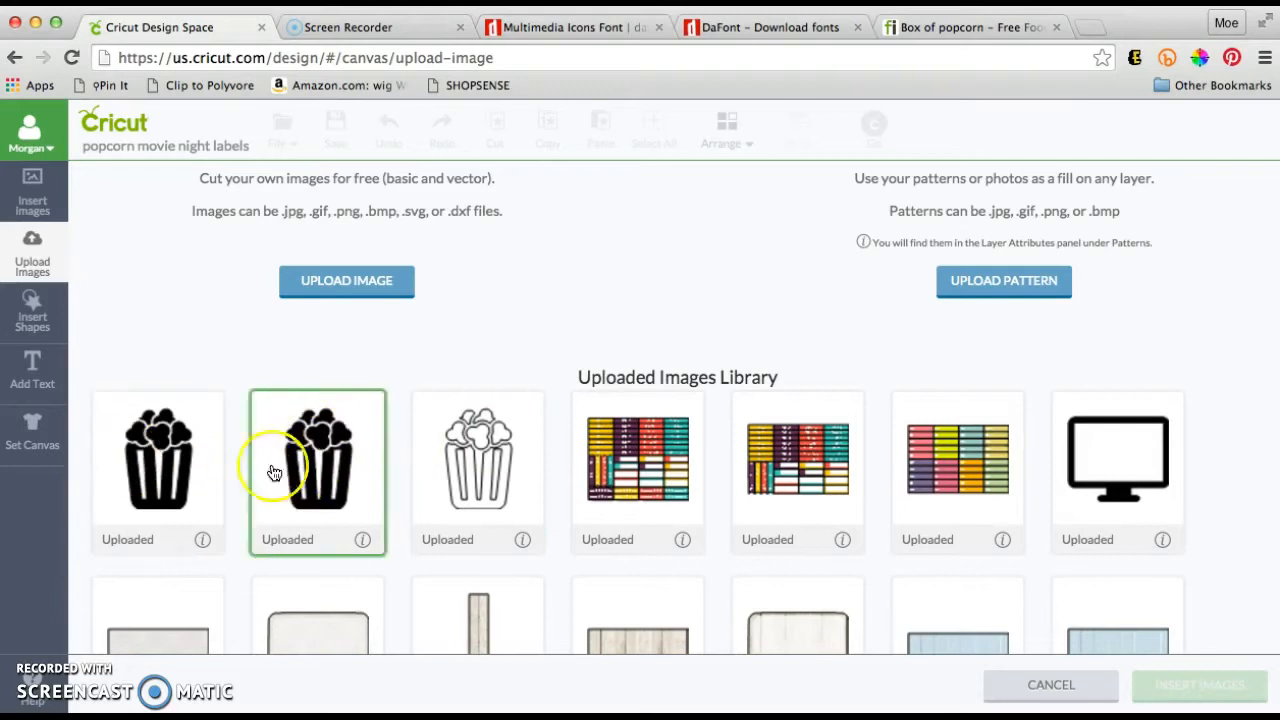
{"action": "left_click", "coordinate": [202, 539]}
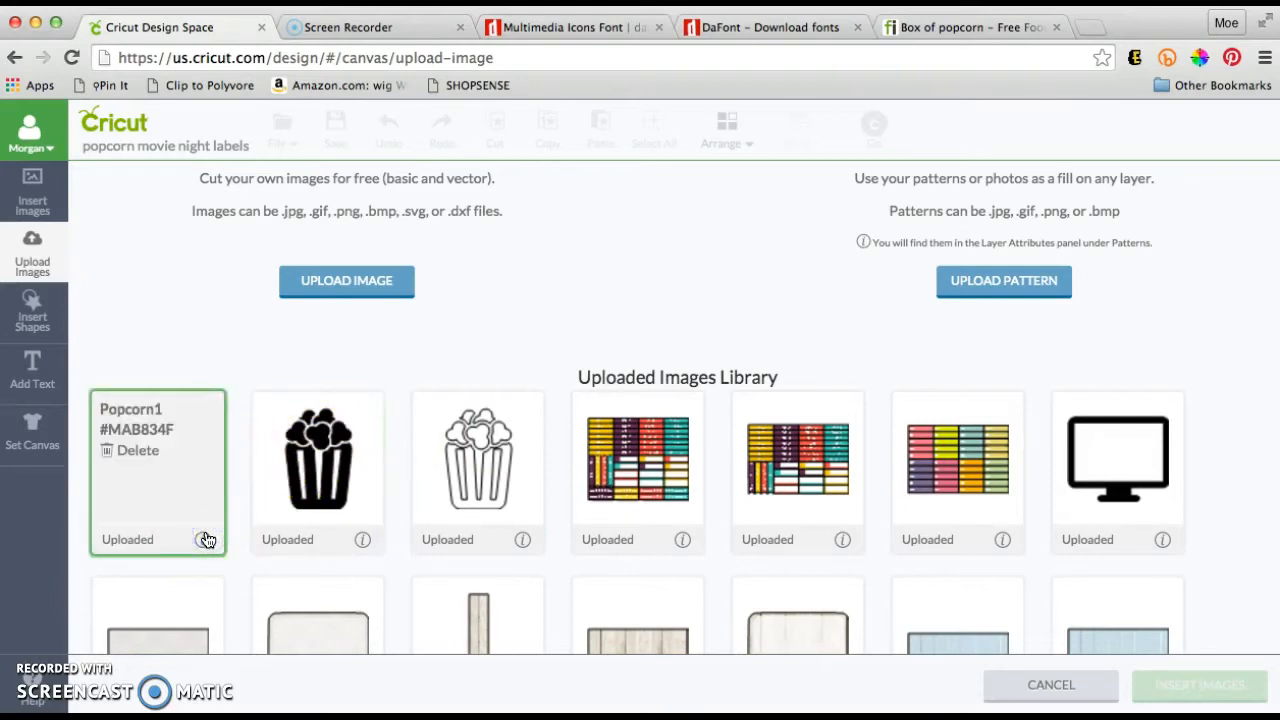
{"action": "left_click", "coordinate": [155, 452]}
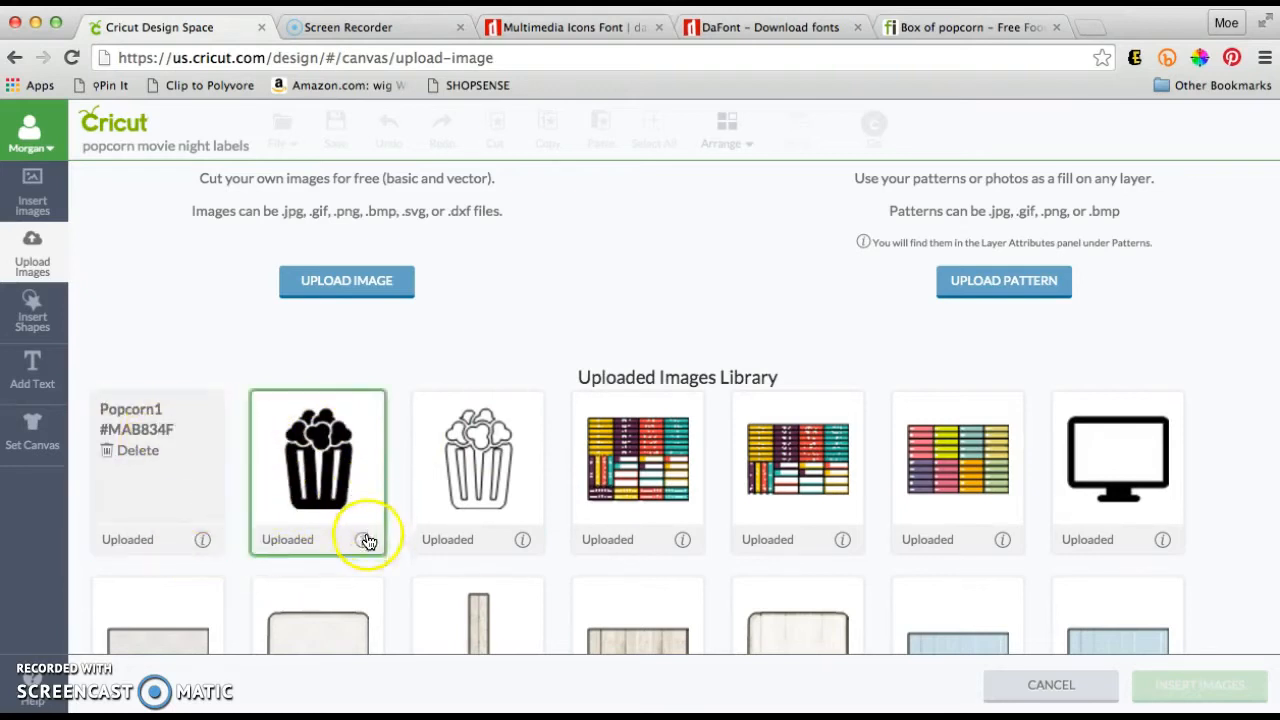
{"action": "left_click", "coordinate": [522, 540]}
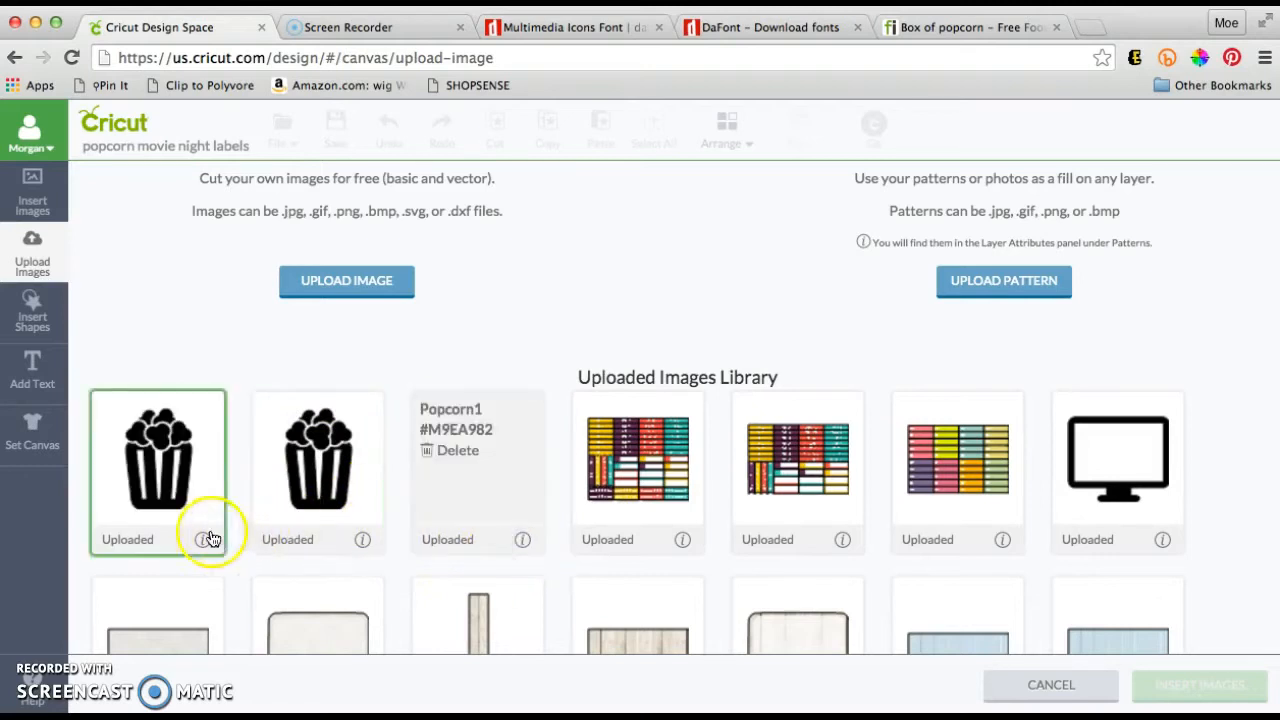
Insert the first solid black popcorn image onto the canvas and enlarge it to about 1.74 by 2.58 in
{"action": "left_click", "coordinate": [181, 474]}
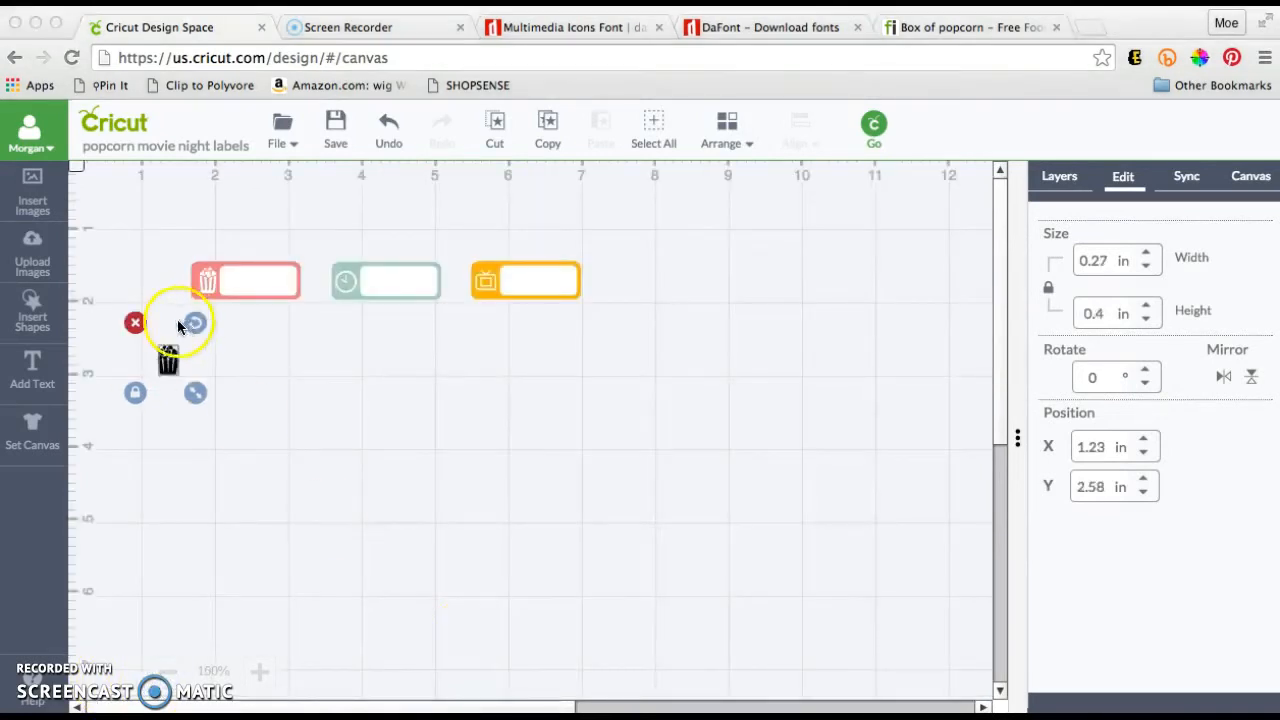
{"action": "left_click", "coordinate": [200, 396]}
{"action": "left_click_drag", "start_coordinate": [206, 421], "coordinate": [305, 625]}
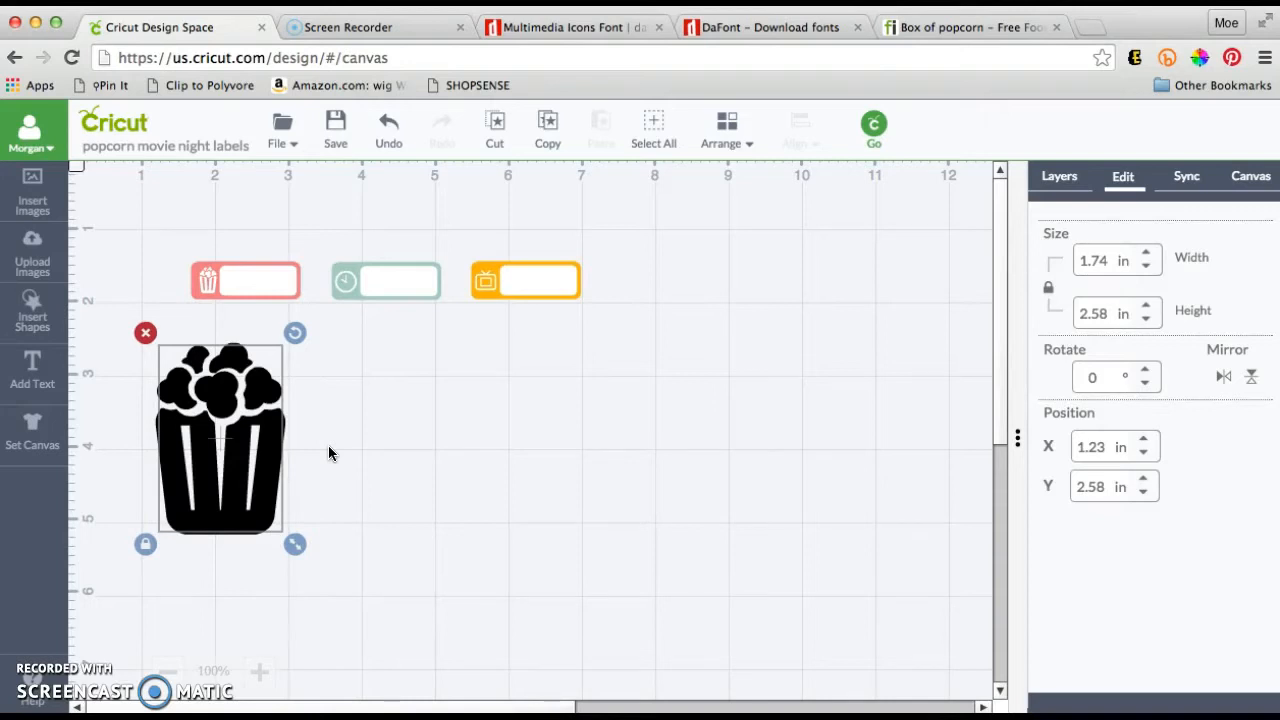
Change all six layers of the large black popcorn image from Cut to Print
{"action": "left_click", "coordinate": [1068, 178]}
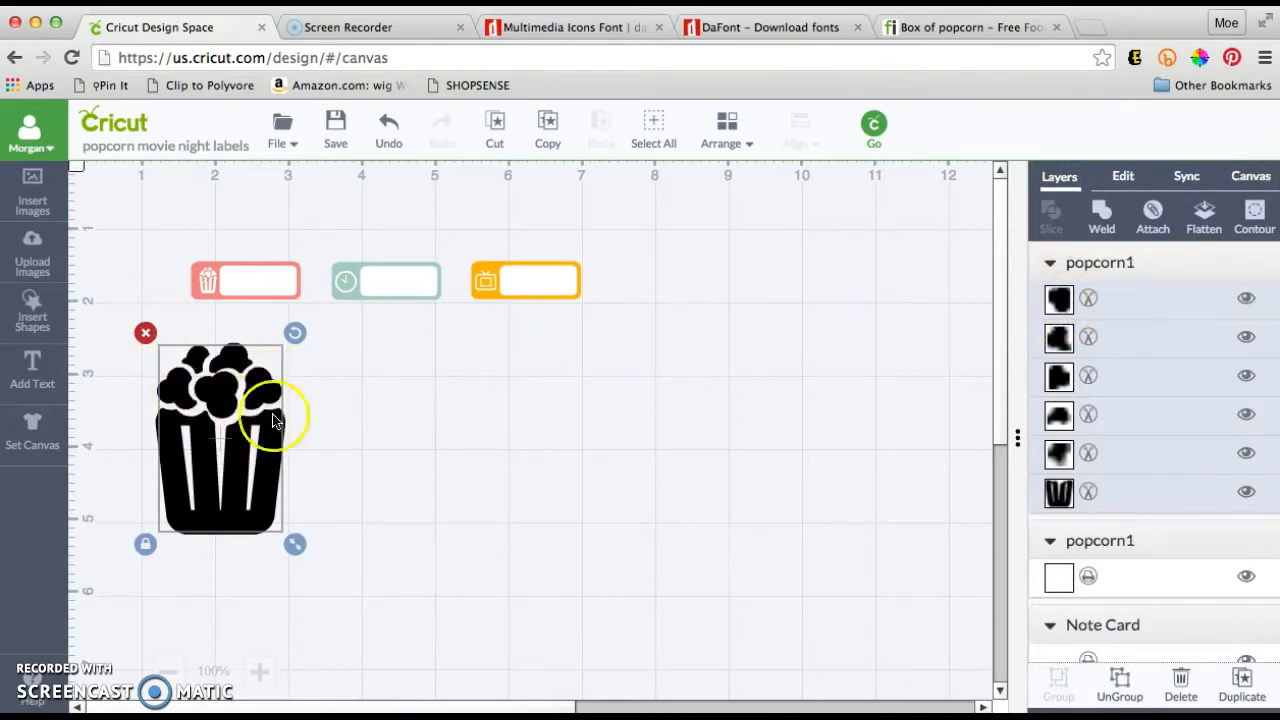
{"action": "left_click", "coordinate": [1092, 492]}
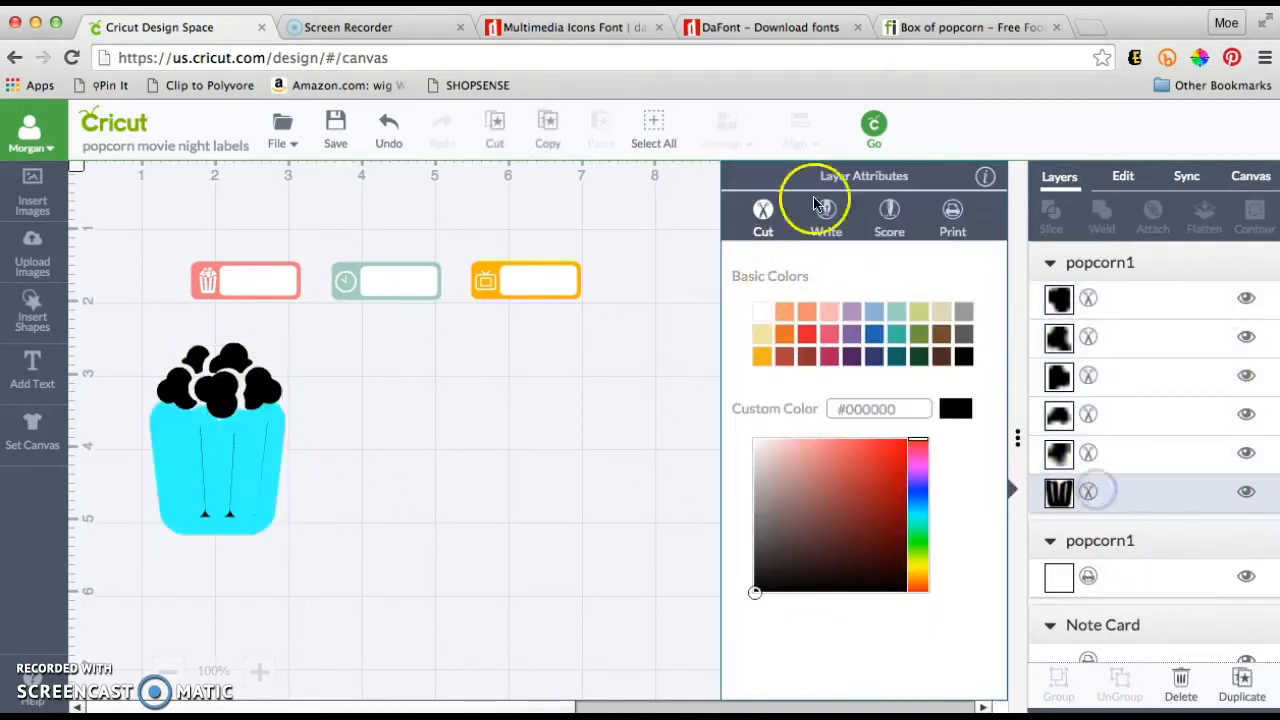
{"action": "left_click", "coordinate": [952, 216]}
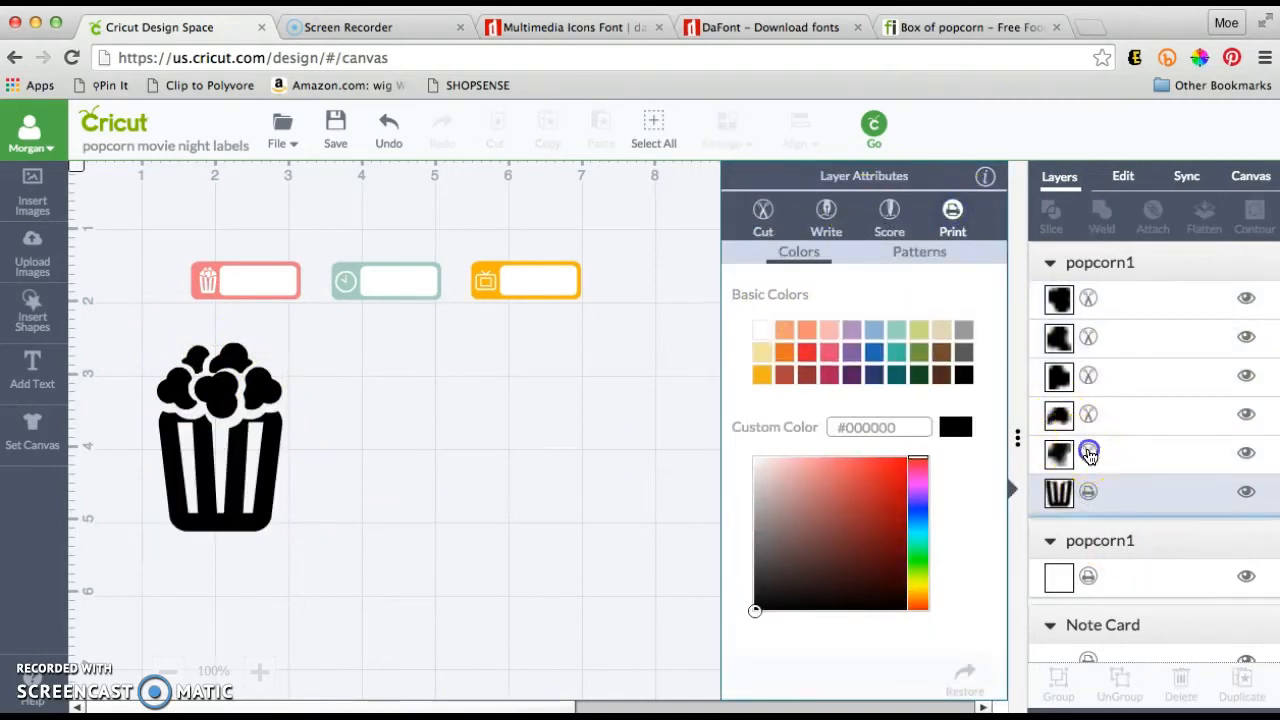
{"action": "left_click", "coordinate": [1087, 452]}
{"action": "left_click", "coordinate": [948, 214]}
{"action": "left_click", "coordinate": [1088, 414]}
{"action": "left_click", "coordinate": [952, 214]}
{"action": "left_click", "coordinate": [1088, 375]}
{"action": "left_click", "coordinate": [952, 214]}
{"action": "left_click", "coordinate": [1098, 338]}
{"action": "left_click", "coordinate": [952, 214]}
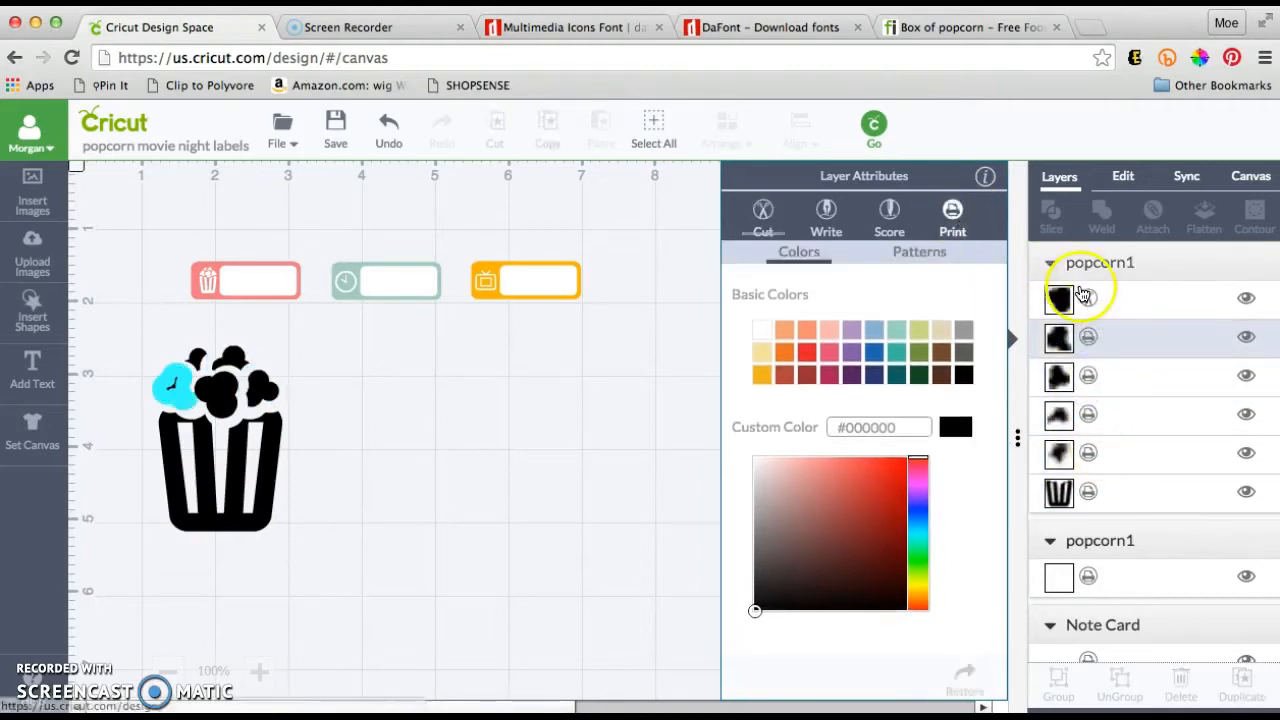
{"action": "left_click", "coordinate": [1088, 298]}
{"action": "left_click", "coordinate": [952, 210]}
Color the five popcorn kernel layers of the large image white
{"action": "left_click", "coordinate": [762, 330]}
{"action": "left_click", "coordinate": [1058, 337]}
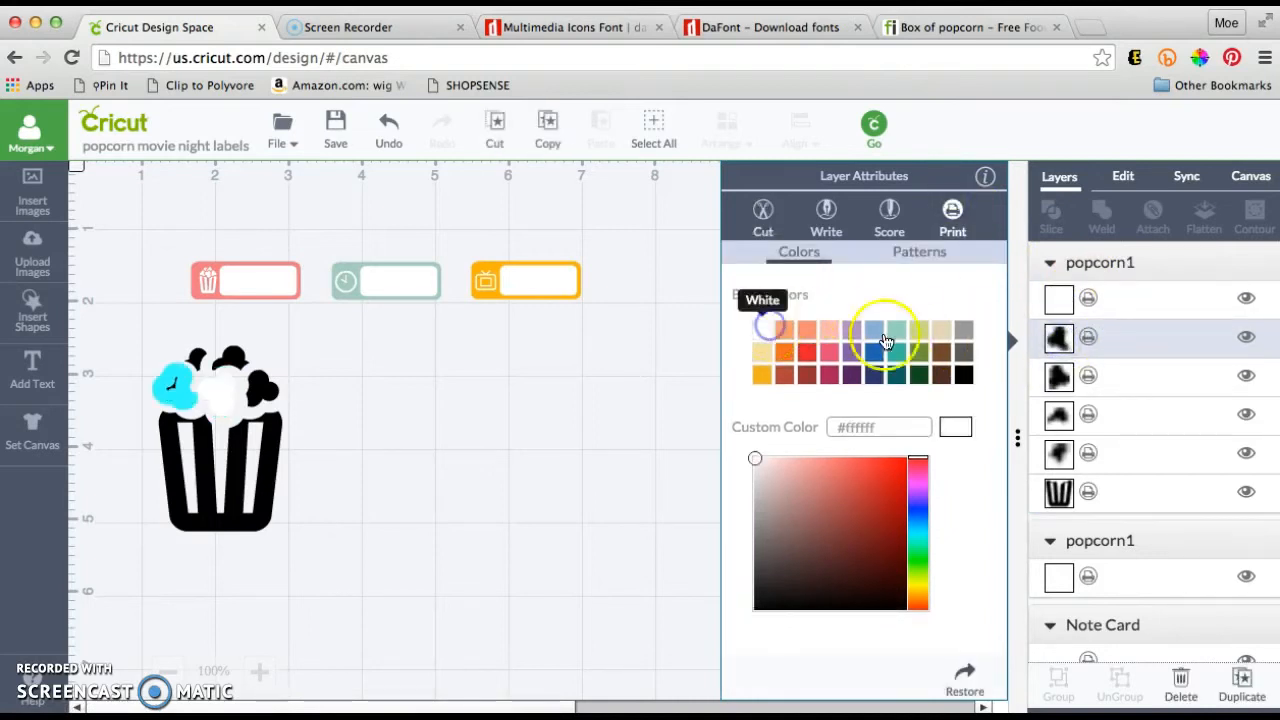
{"action": "left_click", "coordinate": [762, 330]}
{"action": "left_click", "coordinate": [1058, 375]}
{"action": "left_click", "coordinate": [762, 336]}
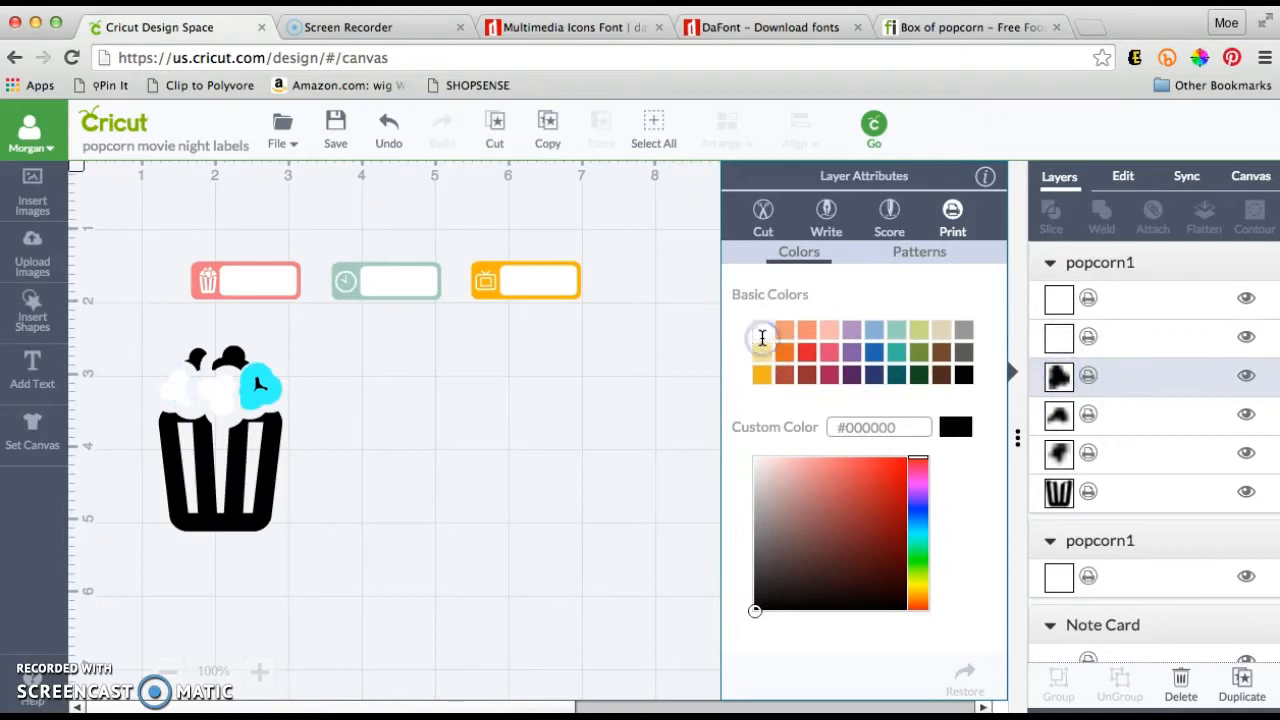
{"action": "left_click", "coordinate": [1058, 414]}
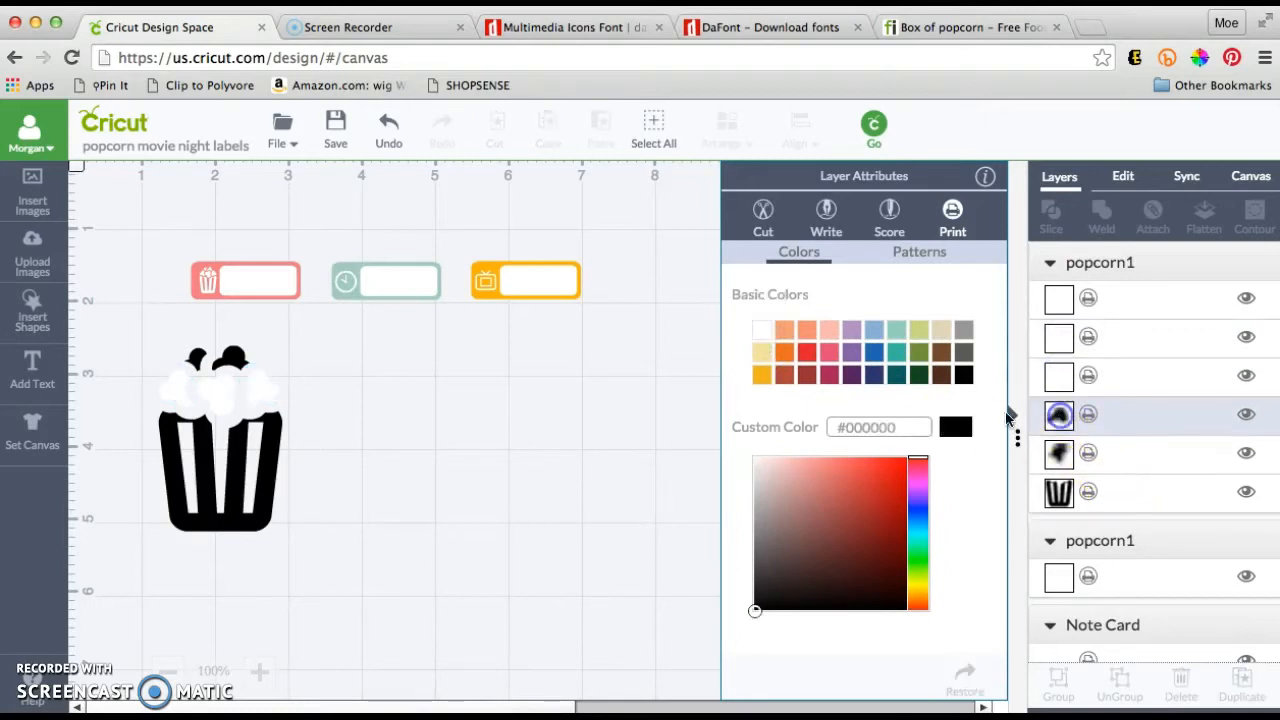
{"action": "left_click", "coordinate": [760, 322]}
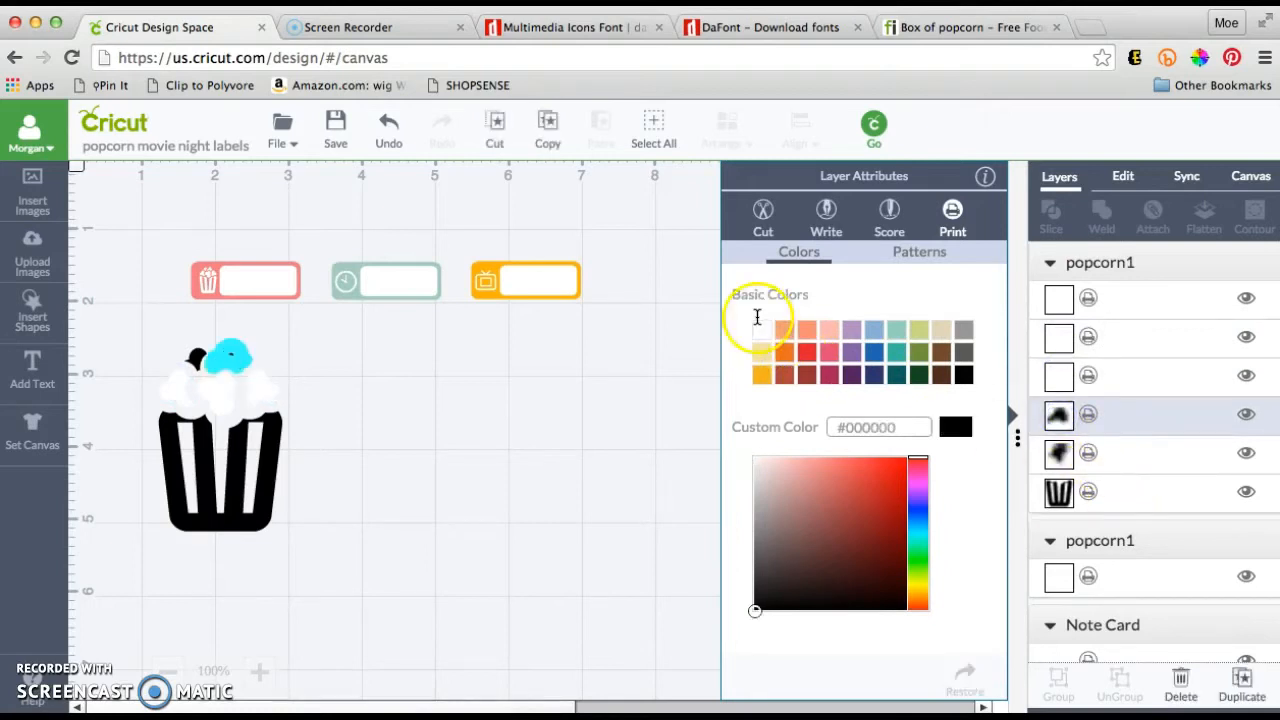
{"action": "left_click", "coordinate": [1058, 453]}
{"action": "left_click", "coordinate": [763, 336]}
Color the popcorn bucket layer white and flatten the whole image into one printable piece
{"action": "left_click", "coordinate": [1060, 491]}
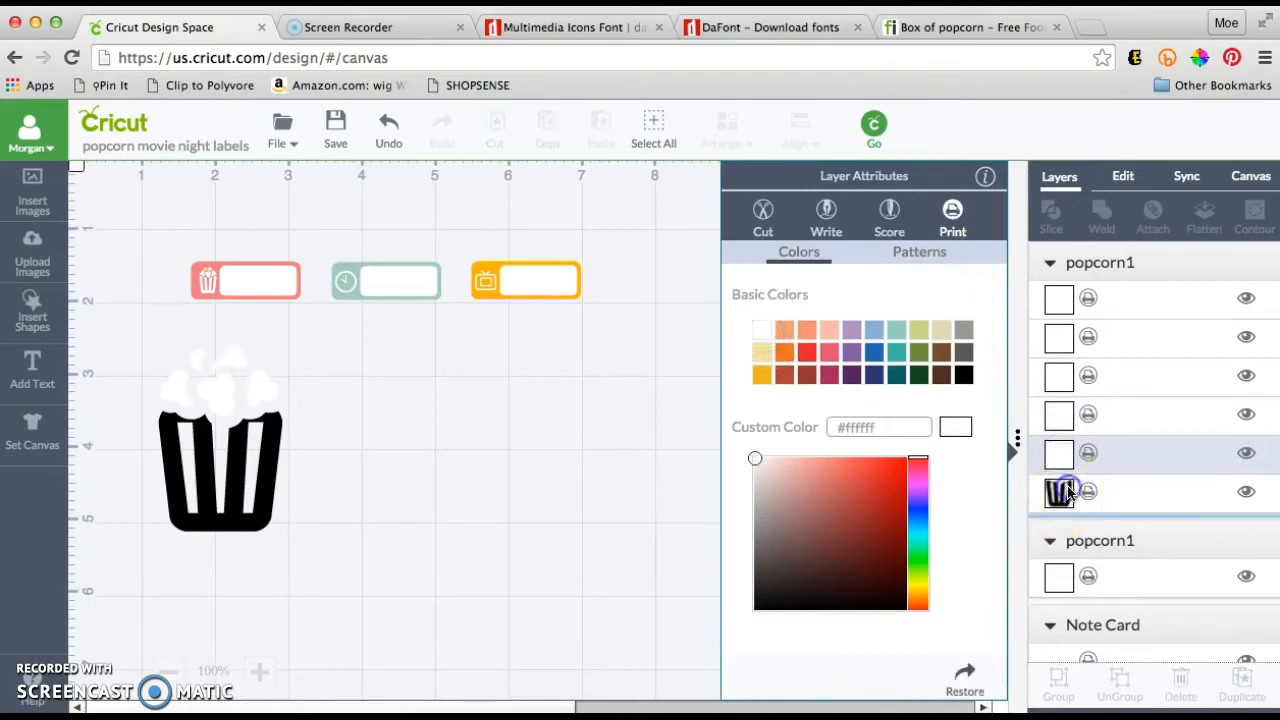
{"action": "left_click", "coordinate": [330, 510]}
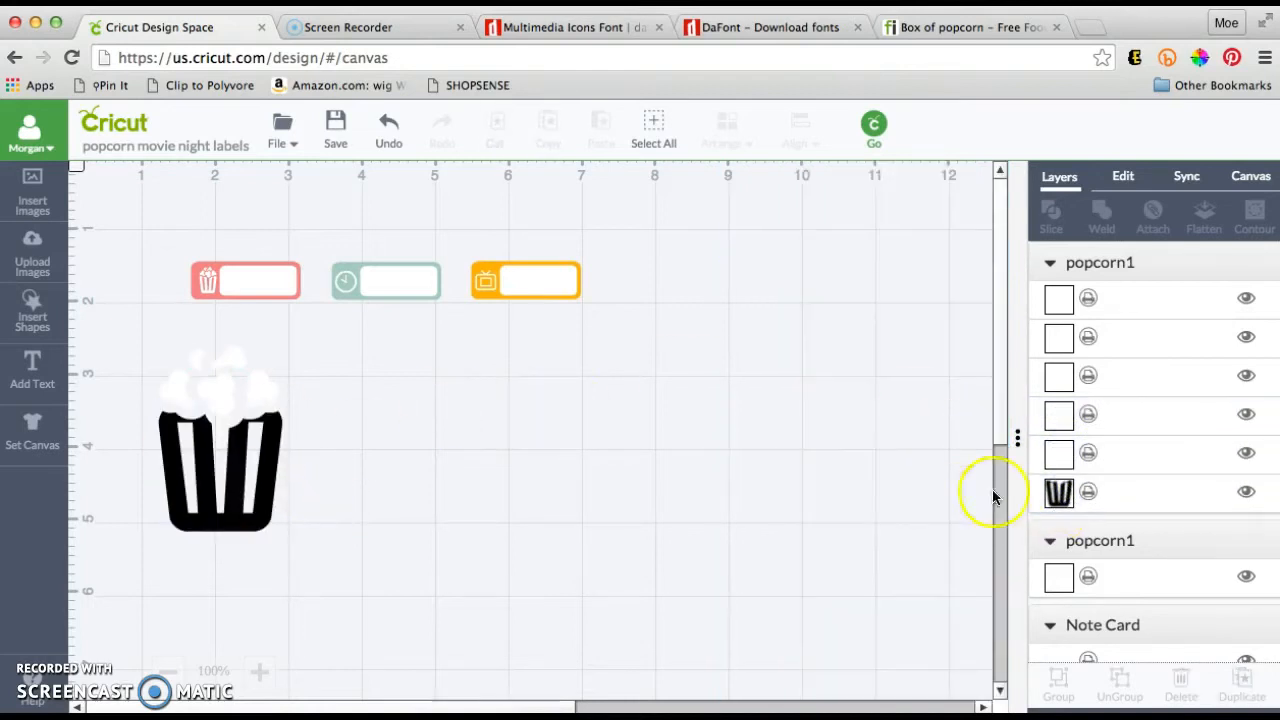
{"action": "left_click", "coordinate": [1061, 495]}
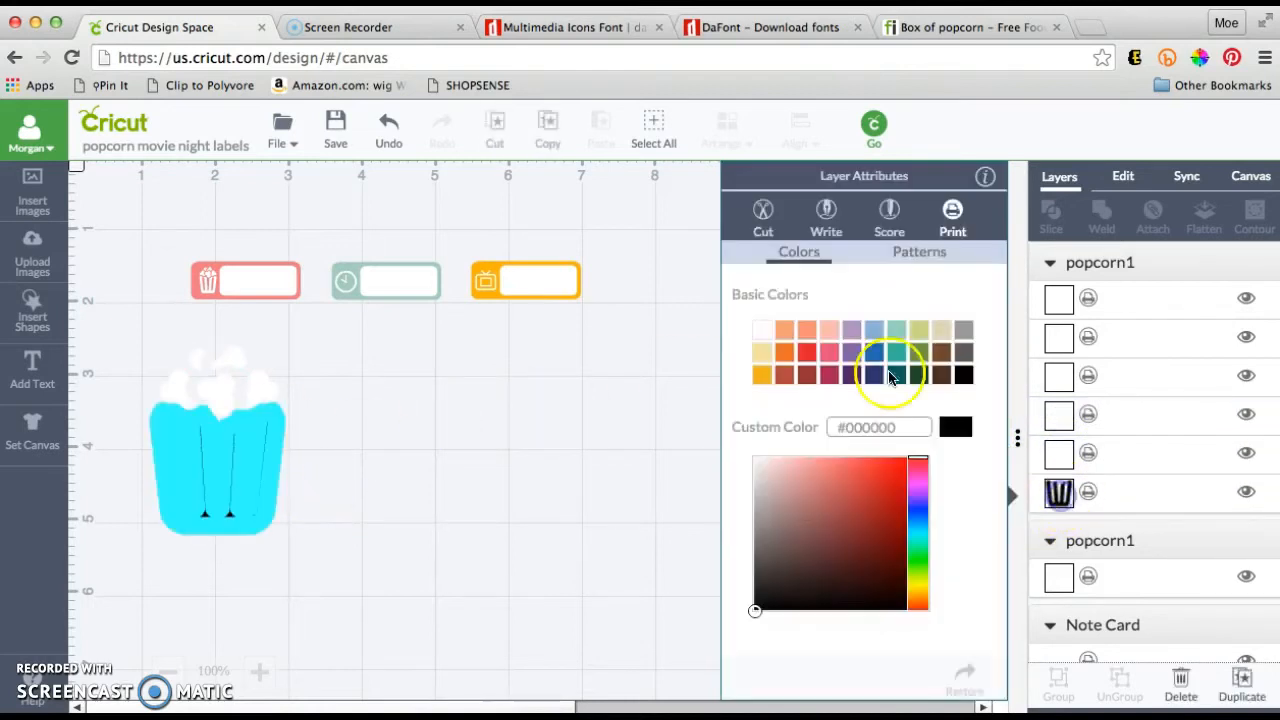
{"action": "left_click", "coordinate": [762, 330]}
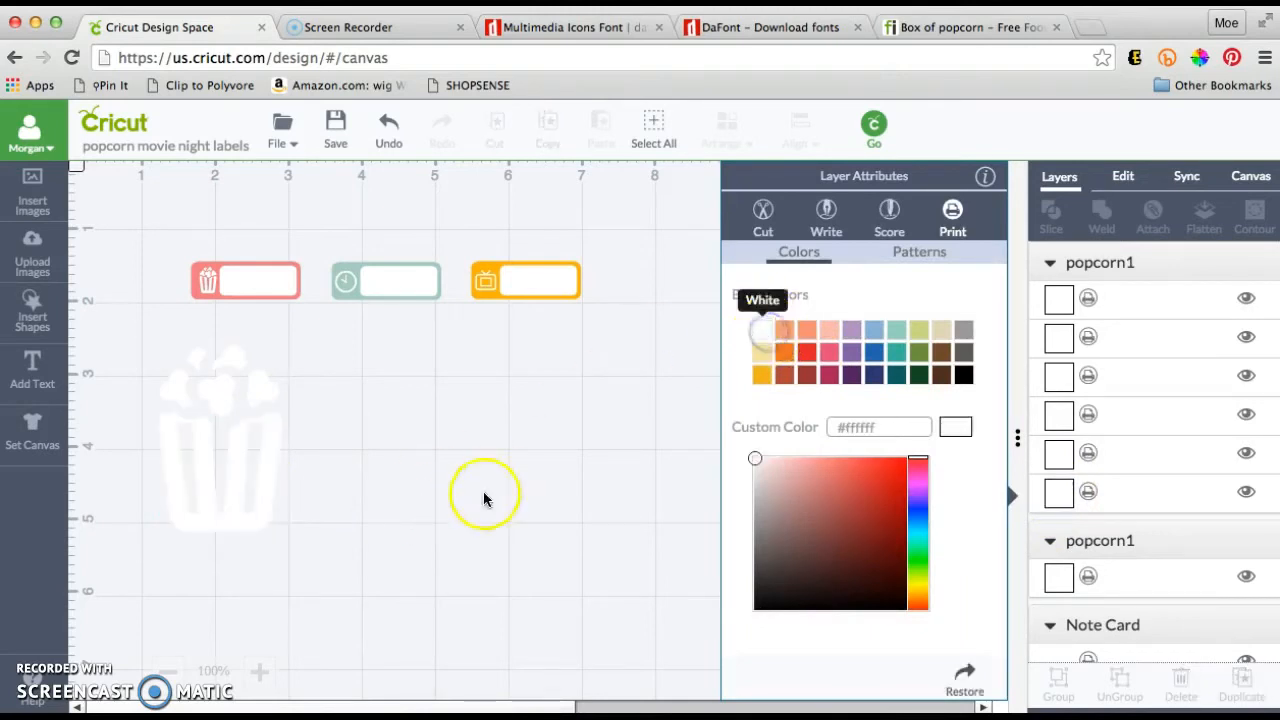
{"action": "left_click", "coordinate": [480, 497]}
{"action": "left_click_drag", "start_coordinate": [392, 594], "coordinate": [131, 297]}
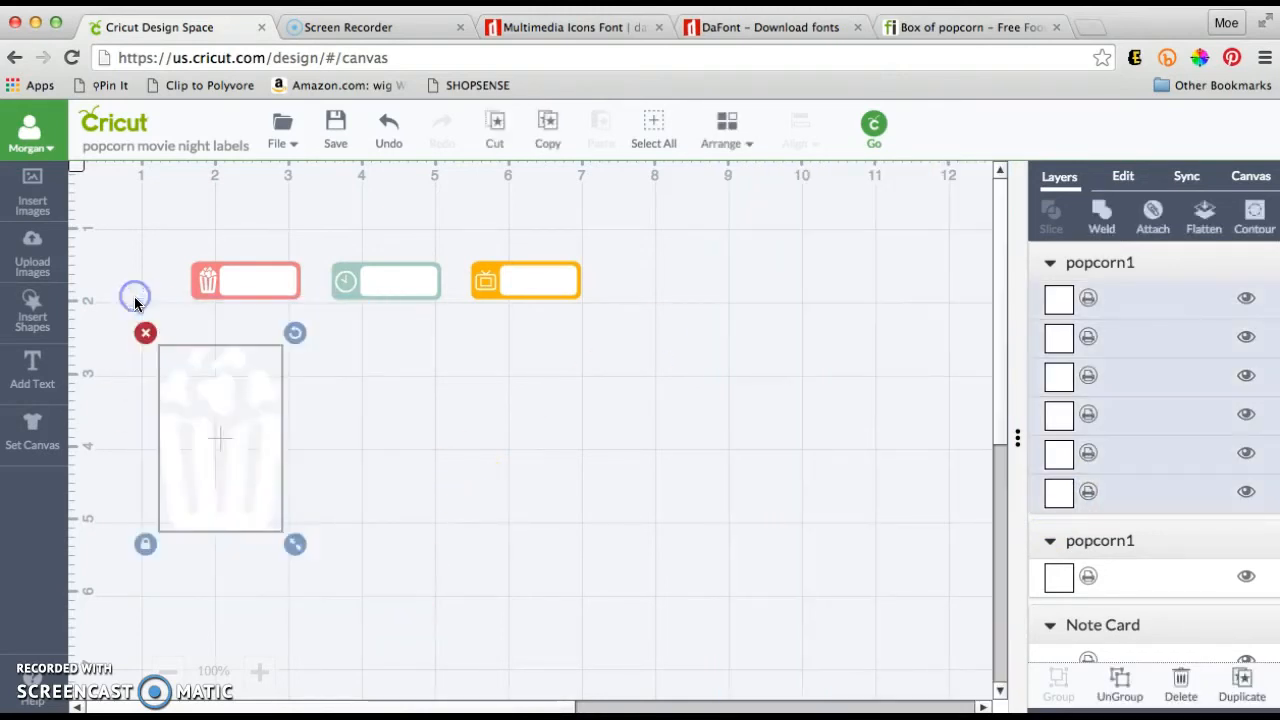
{"action": "left_click", "coordinate": [1213, 205]}
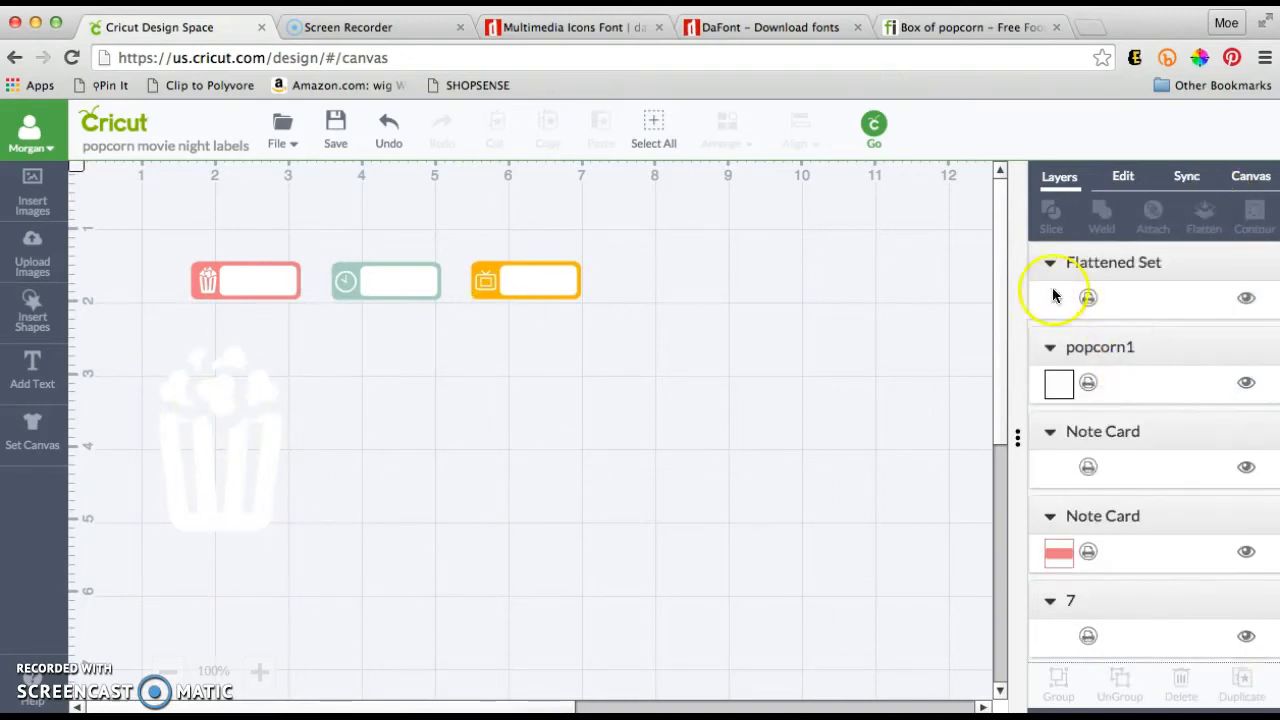
Shrink the flattened white popcorn image to roughly icon size and place it just beside the coral label
{"action": "left_click", "coordinate": [1054, 295]}
{"action": "left_click_drag", "start_coordinate": [301, 557], "coordinate": [212, 412]}
{"action": "left_click", "coordinate": [169, 672]}
{"action": "left_click", "coordinate": [259, 673]}
{"action": "left_click", "coordinate": [259, 673]}
{"action": "left_click", "coordinate": [260, 676]}
{"action": "scroll", "coordinate": [262, 620], "scroll_direction": "up", "scroll_amount": 4}
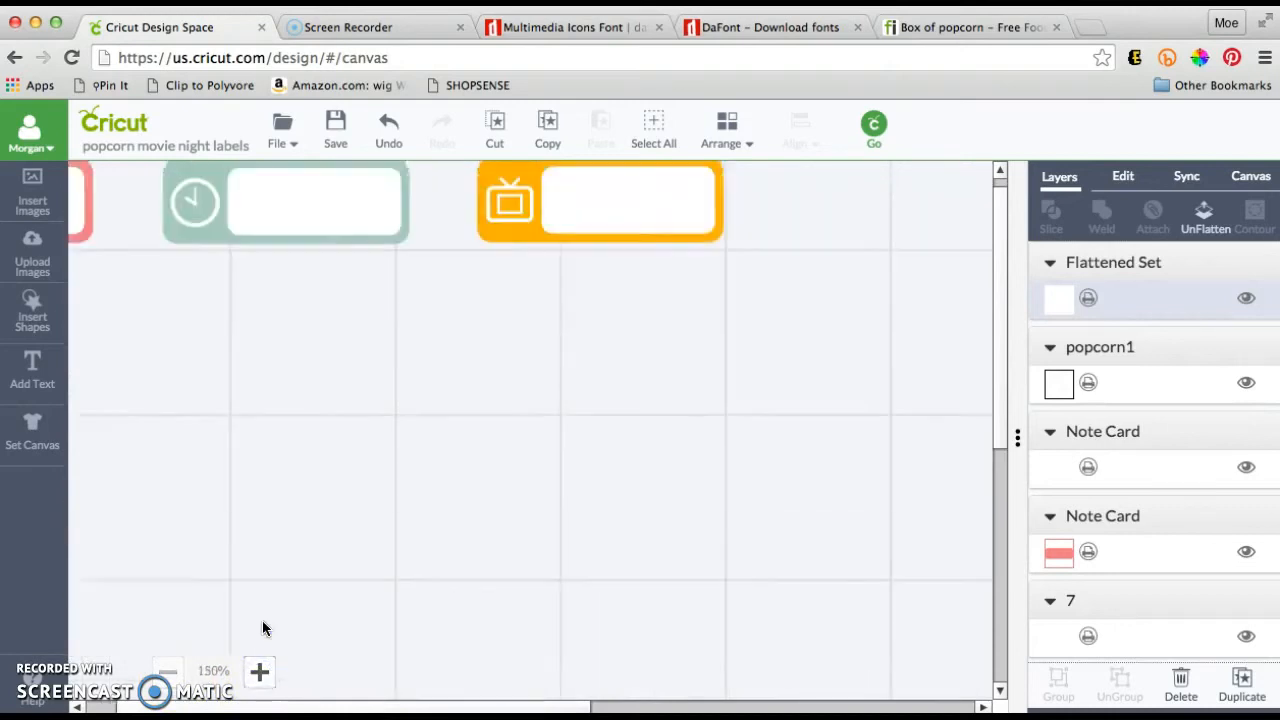
{"action": "left_click_drag", "start_coordinate": [259, 704], "coordinate": [256, 692]}
{"action": "scroll", "coordinate": [256, 697], "scroll_direction": "left", "scroll_amount": 5}
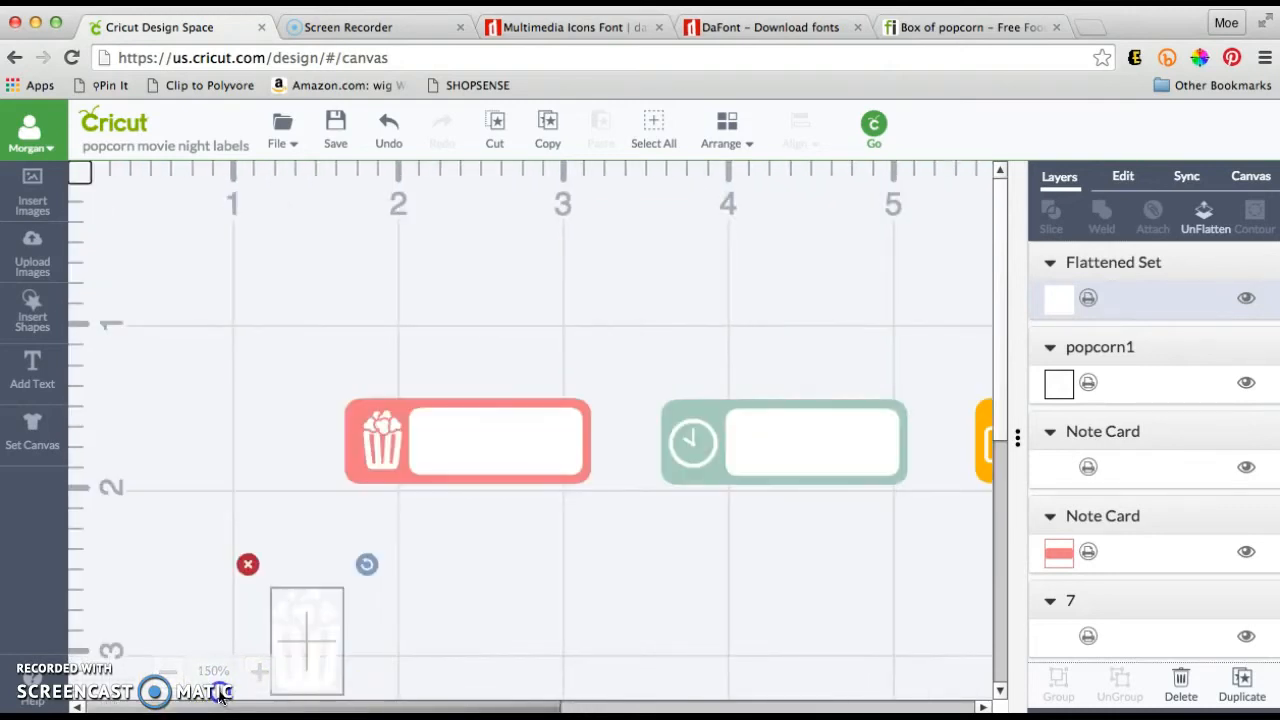
{"action": "left_click_drag", "start_coordinate": [320, 632], "coordinate": [384, 452]}
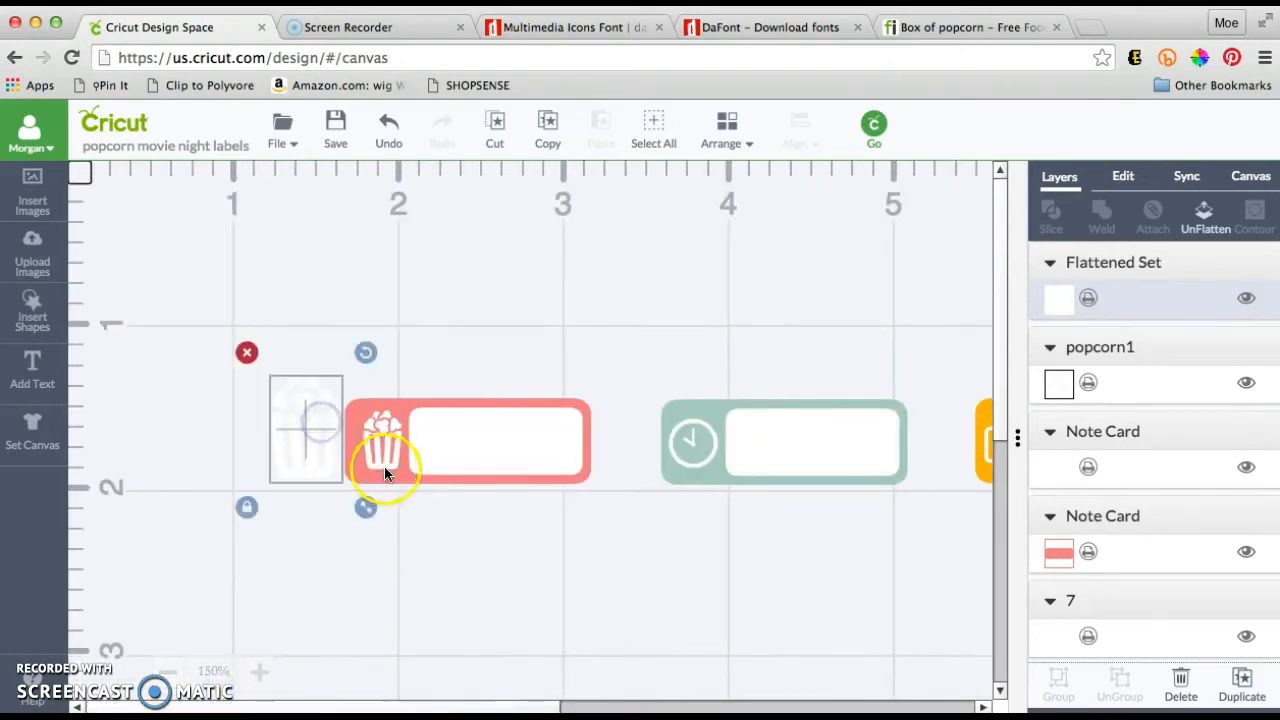
Delete the old popcorn icon from the coral label and fit the flattened popcorn image into the space beside the white panel
{"action": "left_click", "coordinate": [349, 393]}
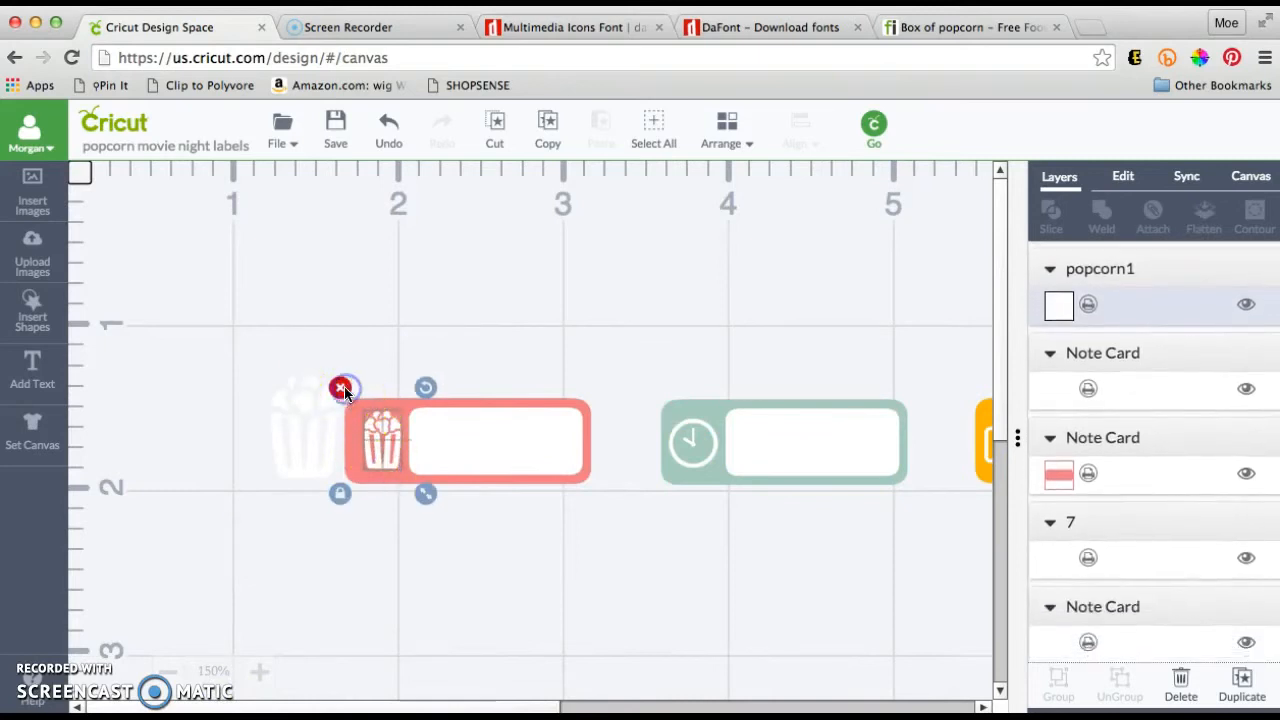
{"action": "left_click", "coordinate": [304, 445]}
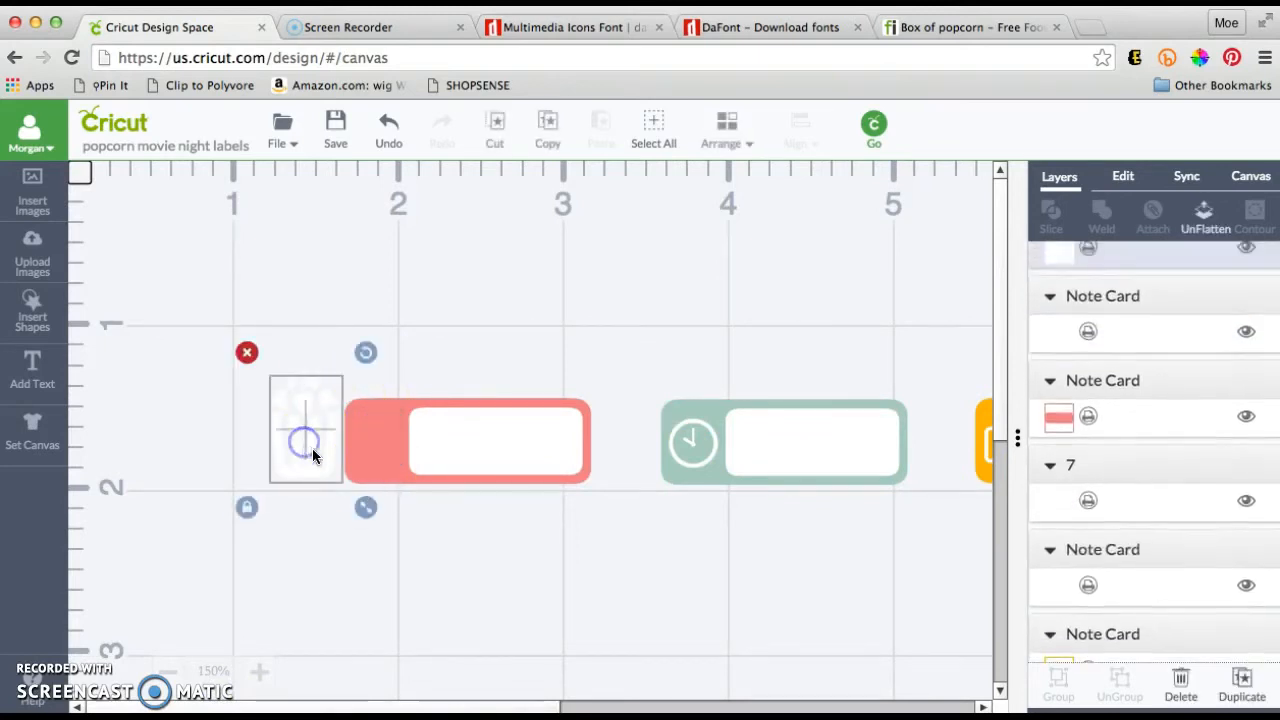
{"action": "left_click_drag", "start_coordinate": [309, 450], "coordinate": [375, 453]}
{"action": "left_click_drag", "start_coordinate": [429, 511], "coordinate": [409, 489]}
{"action": "left_click_drag", "start_coordinate": [375, 439], "coordinate": [388, 456]}
{"action": "left_click_drag", "start_coordinate": [427, 503], "coordinate": [416, 484]}
{"action": "left_click", "coordinate": [383, 441]}
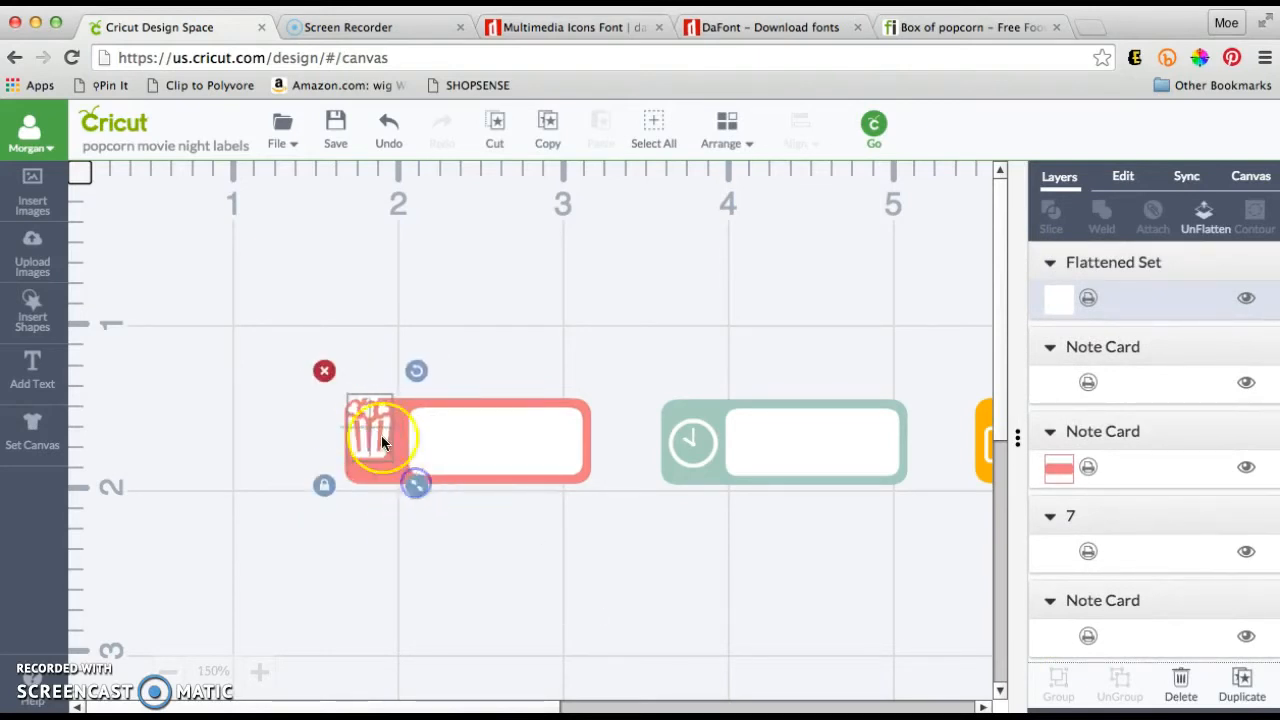
{"action": "left_click_drag", "start_coordinate": [386, 444], "coordinate": [391, 452]}
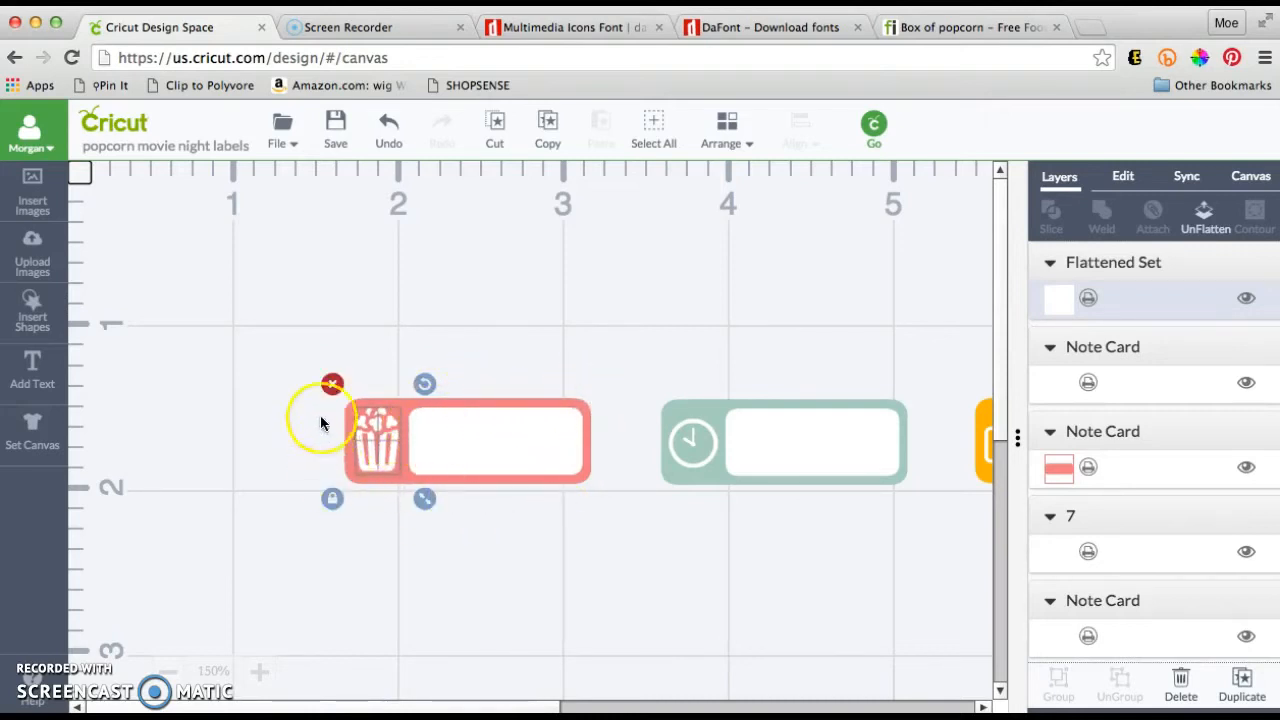
{"action": "left_click", "coordinate": [584, 546]}
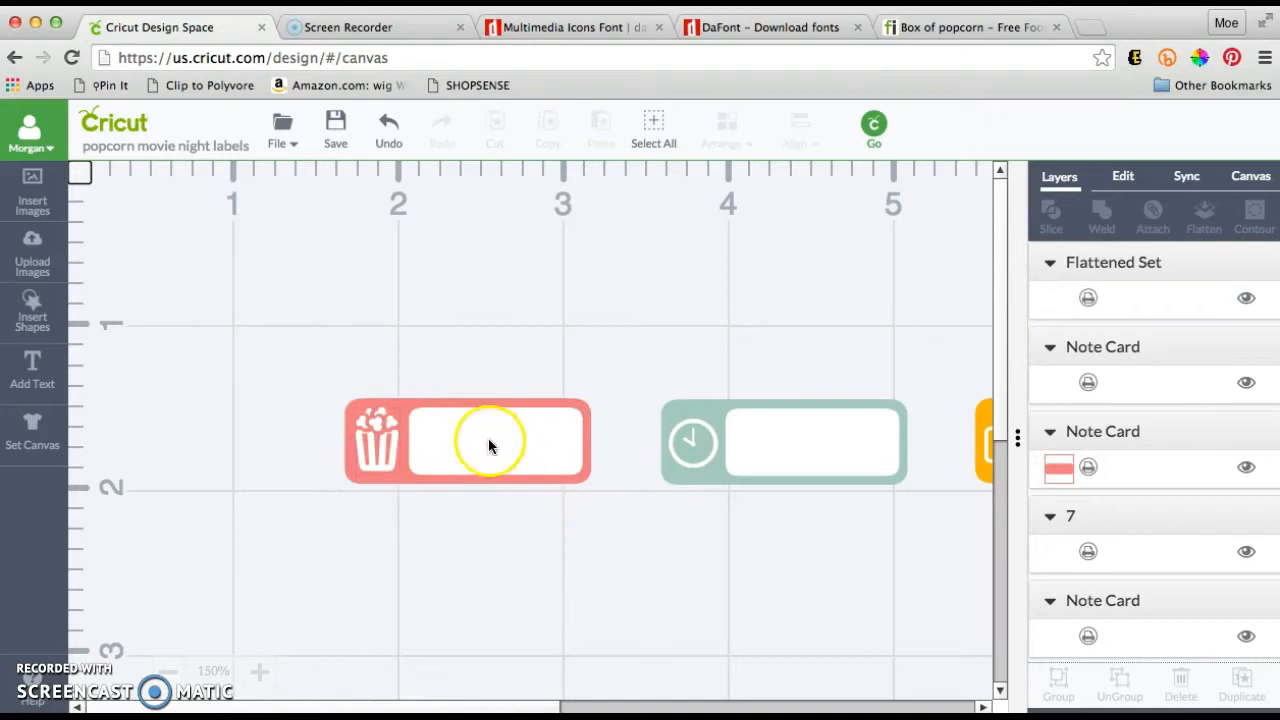
Move the popcorn icon off the coral label and center the white panel and coral background vertically on each other
{"action": "left_click_drag", "start_coordinate": [367, 437], "coordinate": [210, 438]}
{"action": "left_click", "coordinate": [457, 445]}
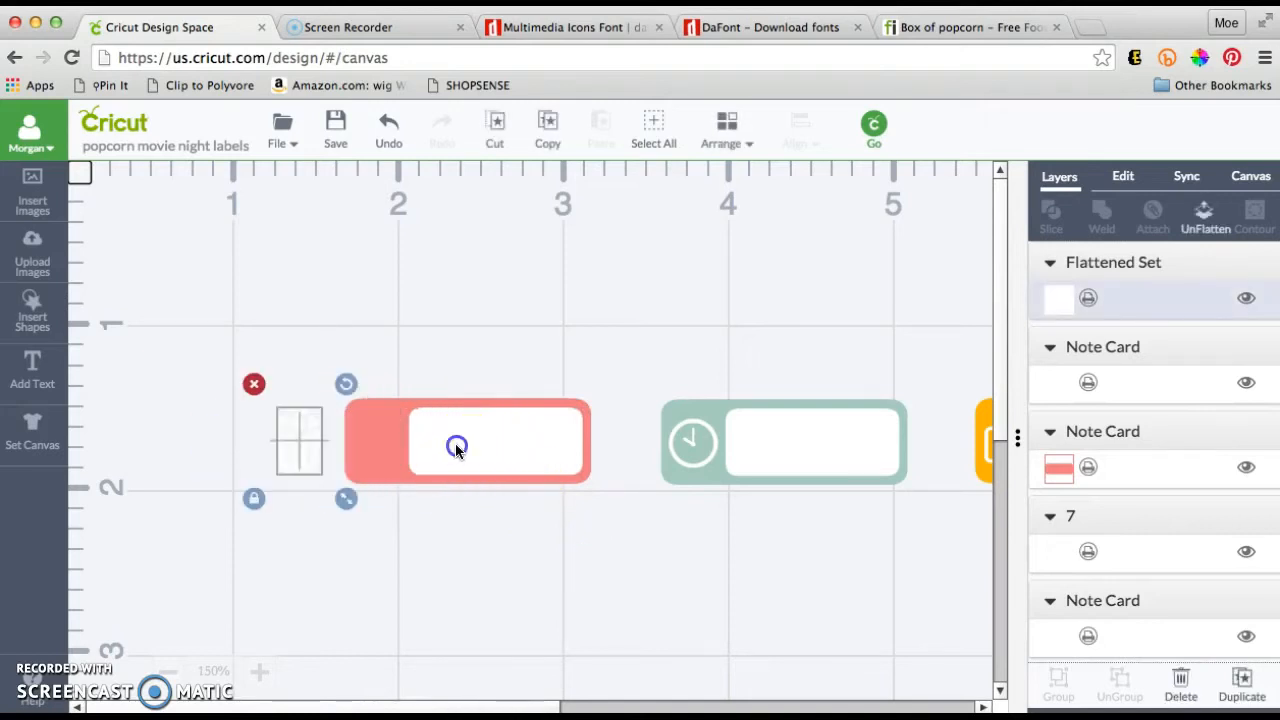
{"action": "left_click", "coordinate": [373, 439]}
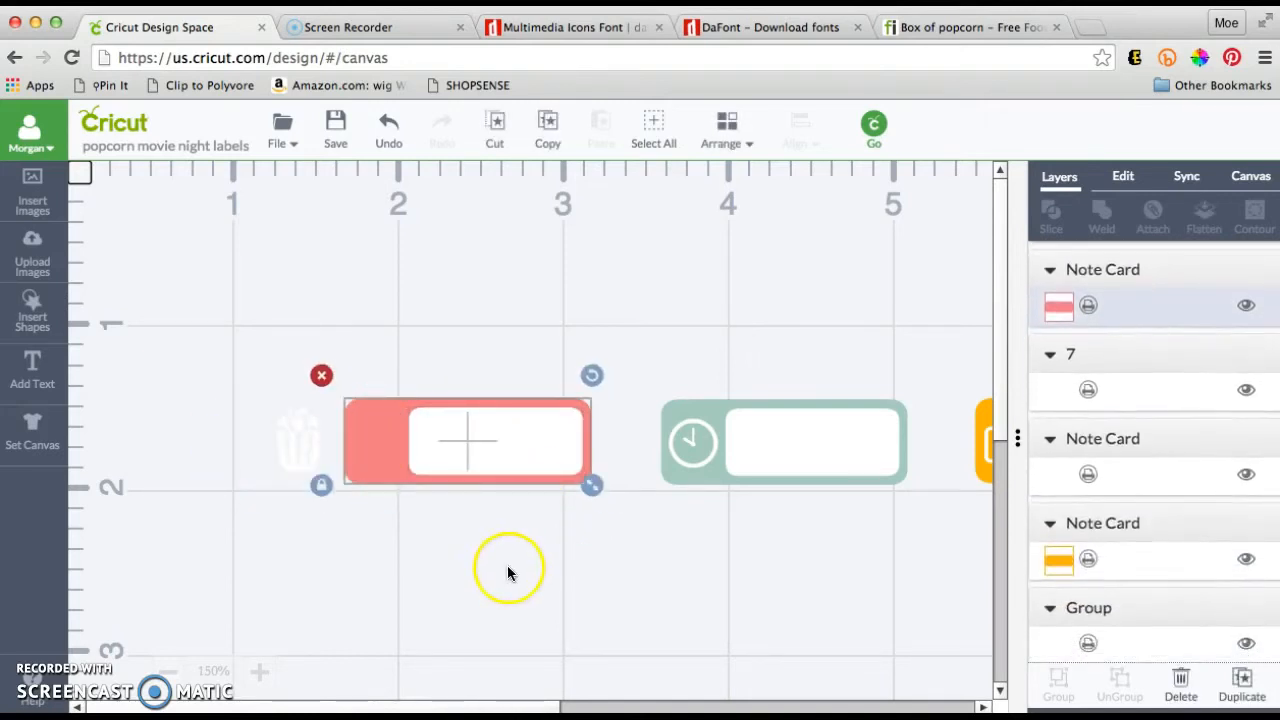
{"action": "left_click", "coordinate": [341, 344]}
{"action": "left_click_drag", "start_coordinate": [312, 341], "coordinate": [655, 550]}
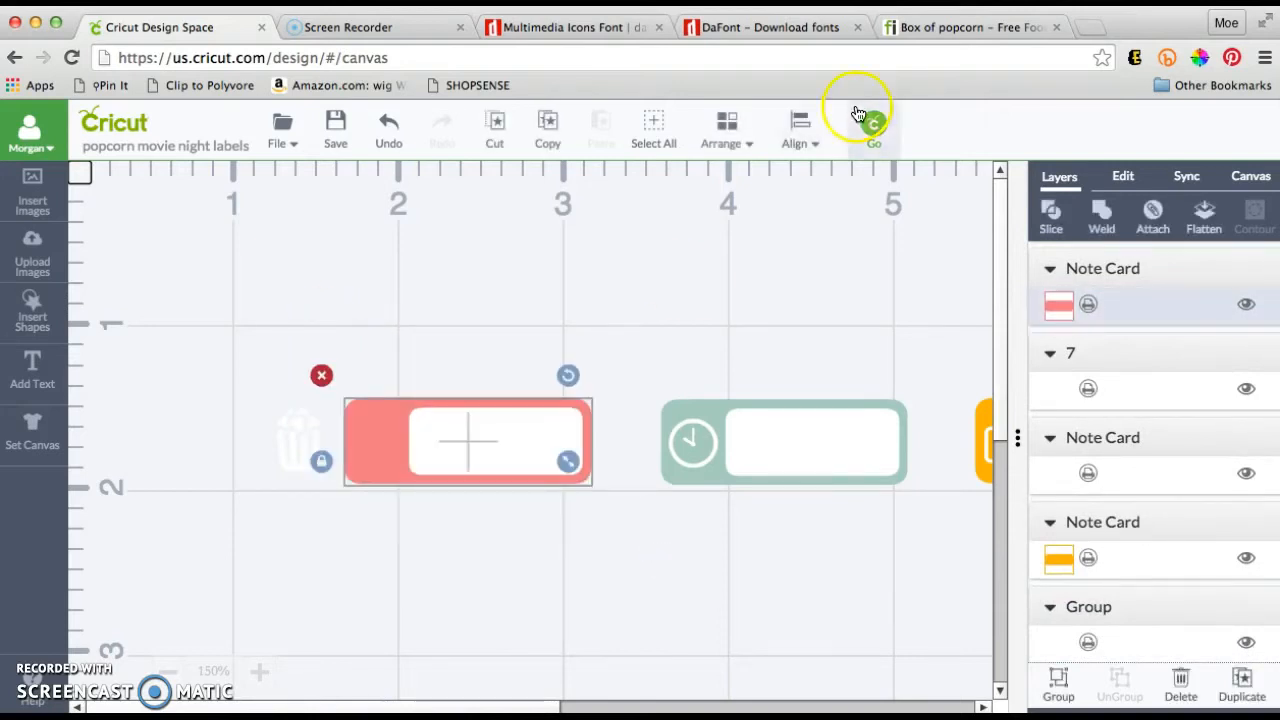
{"action": "left_click", "coordinate": [803, 135]}
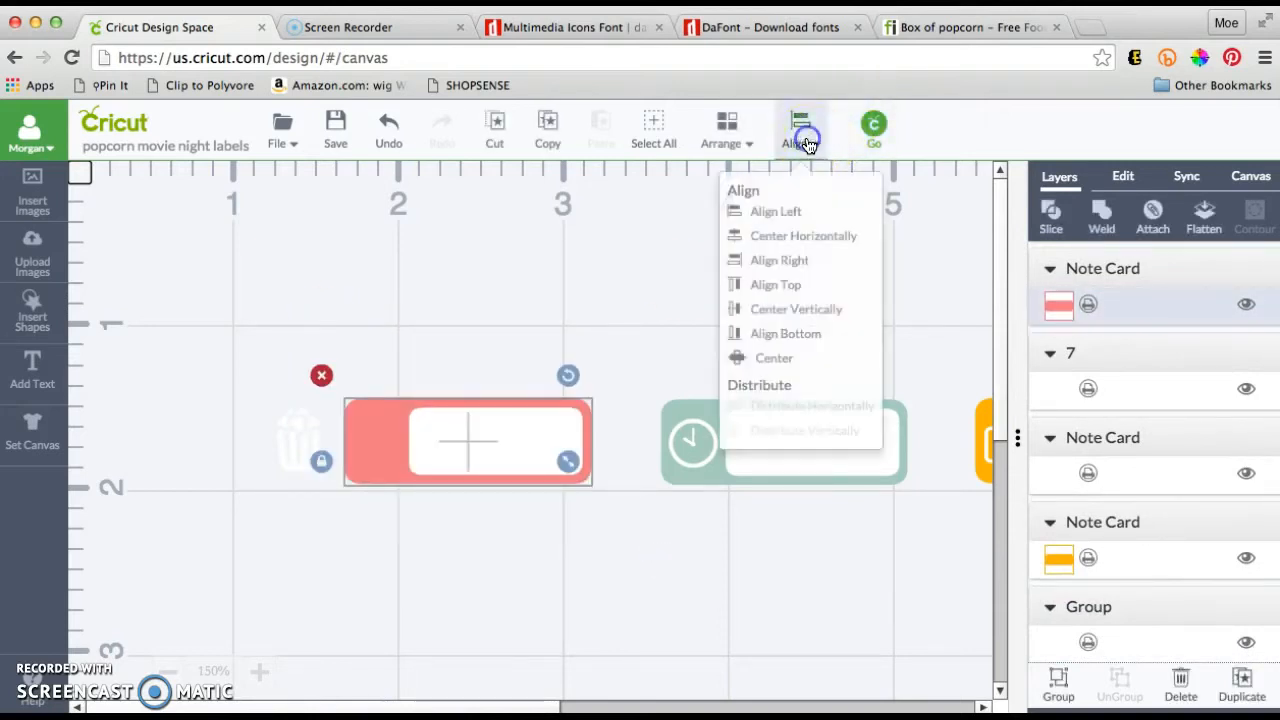
{"action": "left_click", "coordinate": [778, 311]}
{"action": "left_click", "coordinate": [598, 528]}
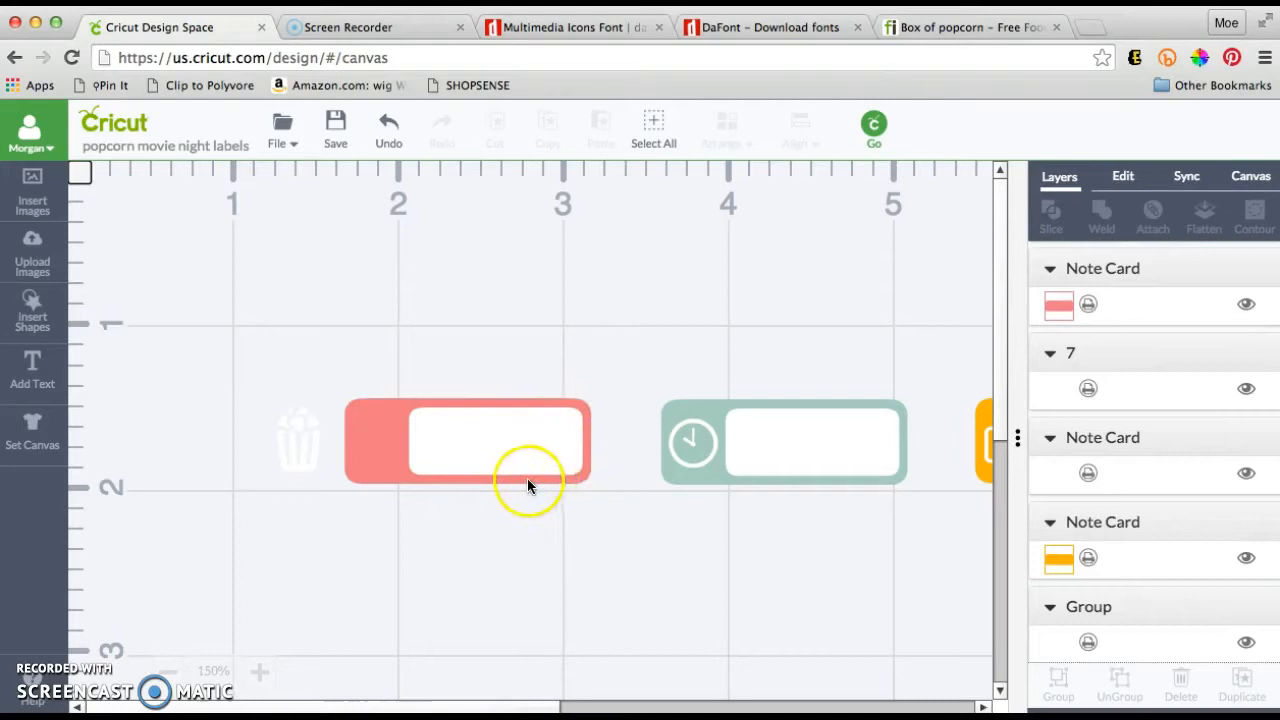
Put the popcorn icon back on the coral label and center the icon, white panel and background vertically
{"action": "left_click", "coordinate": [288, 450]}
{"action": "left_click_drag", "start_coordinate": [311, 436], "coordinate": [388, 455]}
{"action": "left_click", "coordinate": [246, 449]}
{"action": "left_click_drag", "start_coordinate": [265, 378], "coordinate": [654, 551]}
{"action": "left_click", "coordinate": [808, 137]}
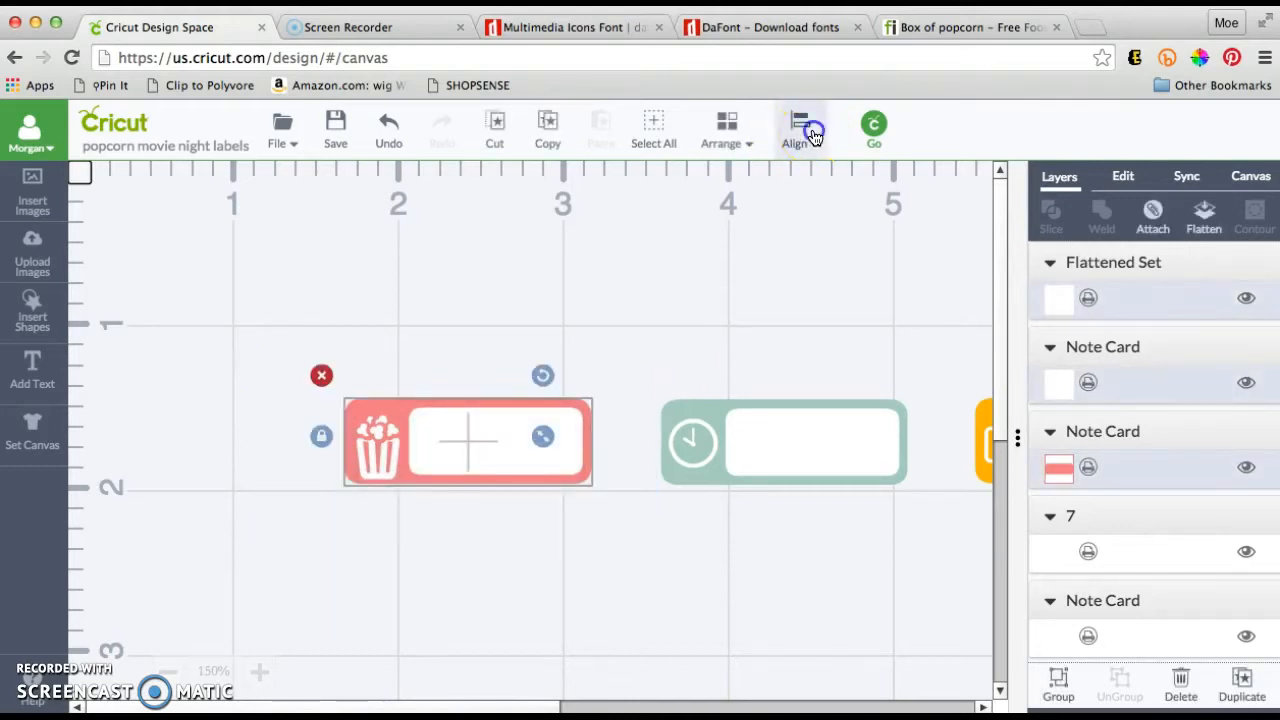
{"action": "left_click", "coordinate": [334, 334]}
{"action": "left_click_drag", "start_coordinate": [289, 337], "coordinate": [616, 528]}
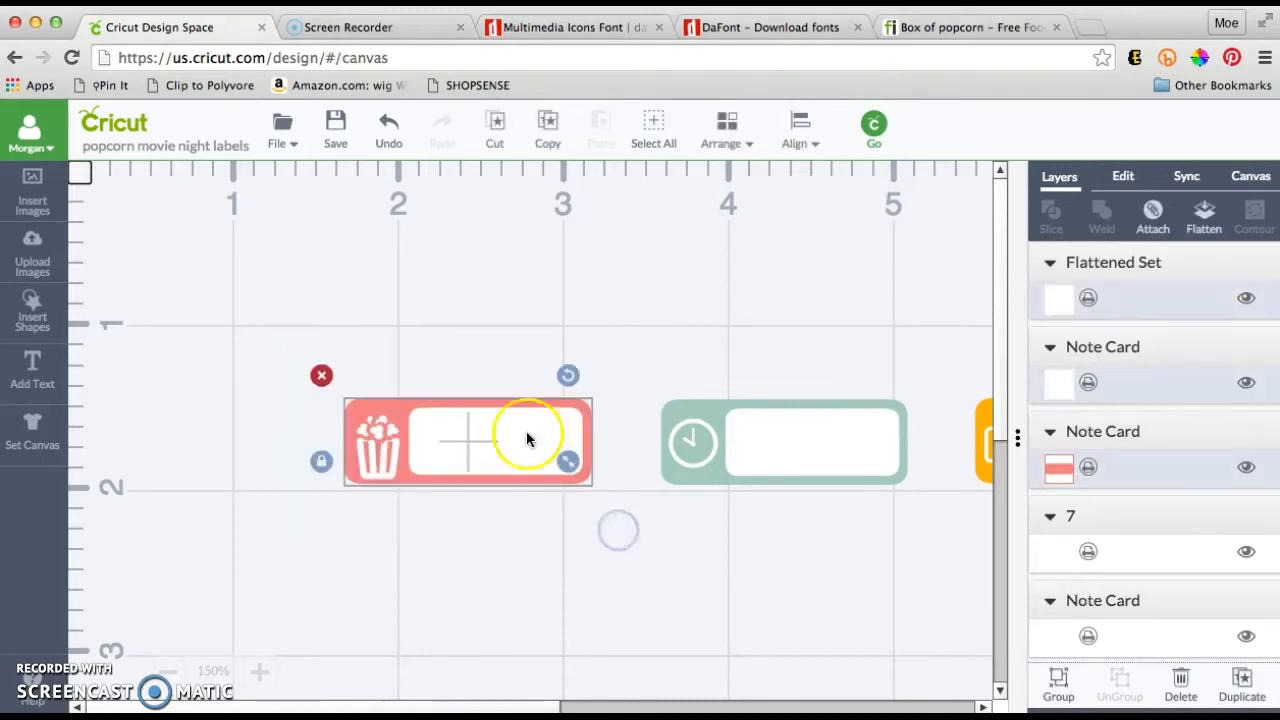
{"action": "left_click", "coordinate": [808, 135]}
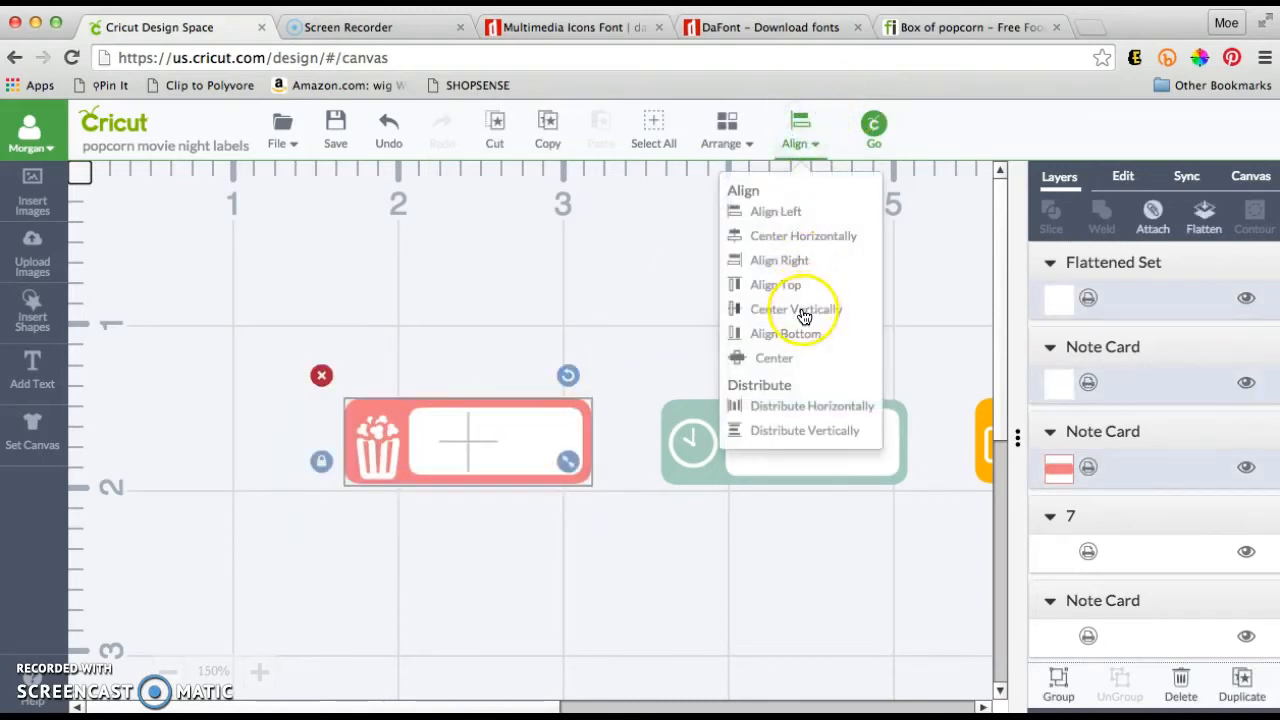
{"action": "left_click", "coordinate": [803, 312]}
{"action": "left_click", "coordinate": [548, 344]}
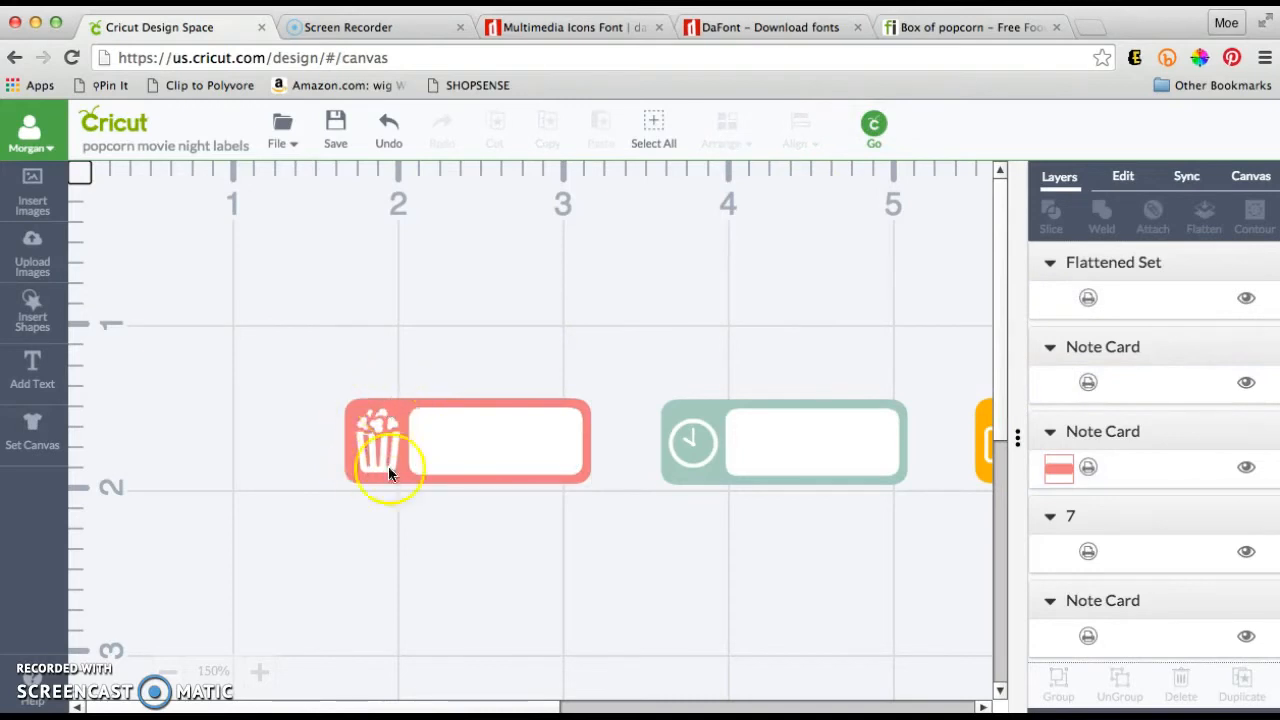
Group the popcorn icon, white panel and coral background into one label
{"action": "left_click_drag", "start_coordinate": [303, 365], "coordinate": [631, 511]}
{"action": "left_click", "coordinate": [493, 486]}
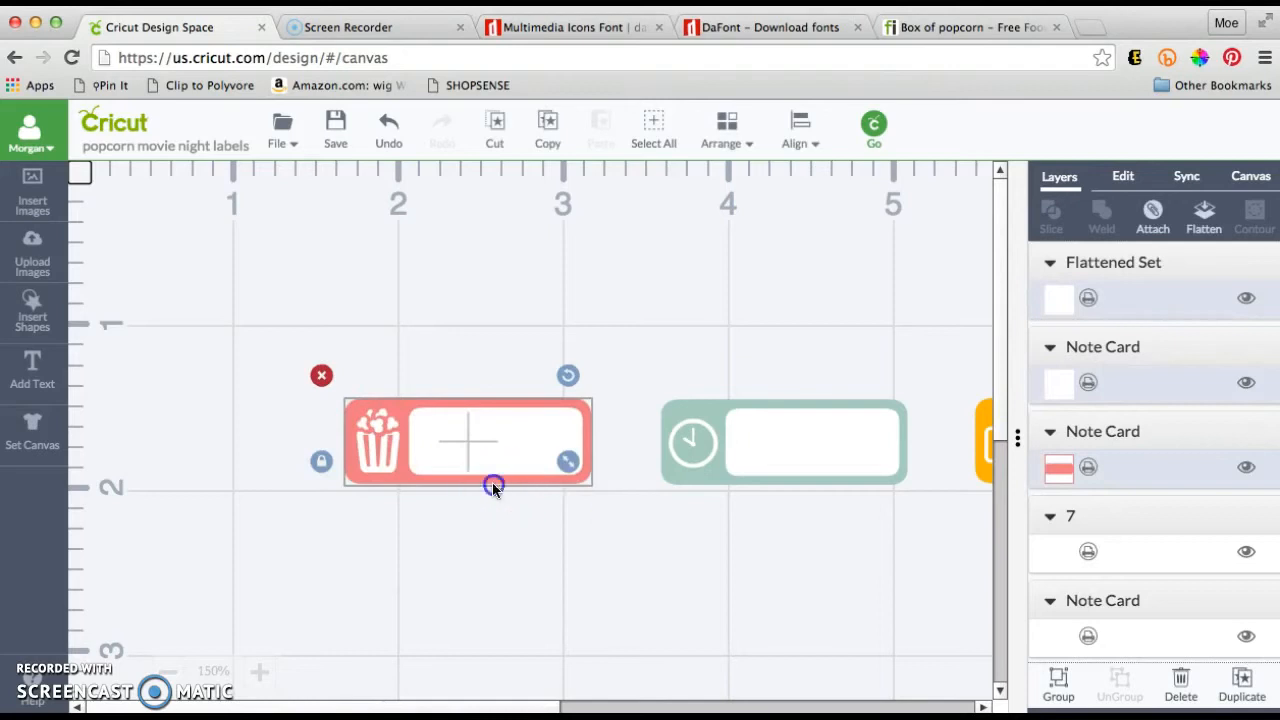
{"action": "left_click", "coordinate": [425, 366]}
{"action": "left_click_drag", "start_coordinate": [267, 371], "coordinate": [683, 545]}
{"action": "right_click", "coordinate": [539, 446]}
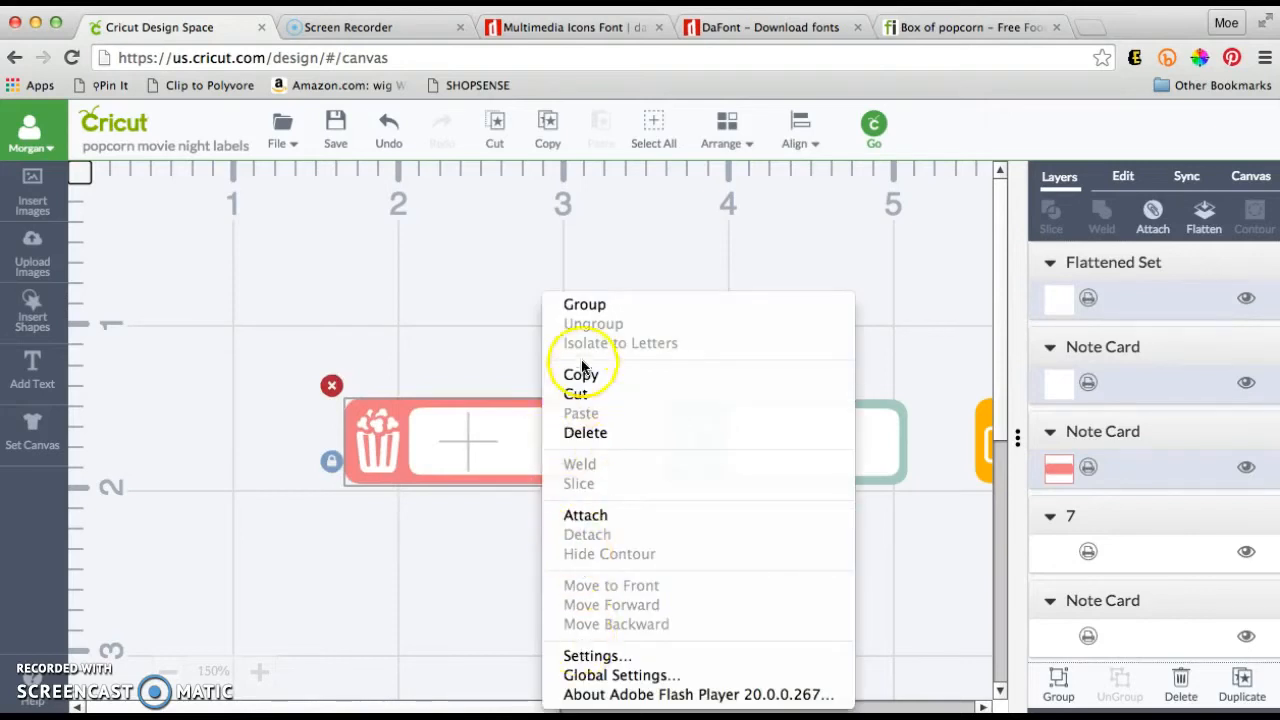
{"action": "left_click", "coordinate": [584, 306]}
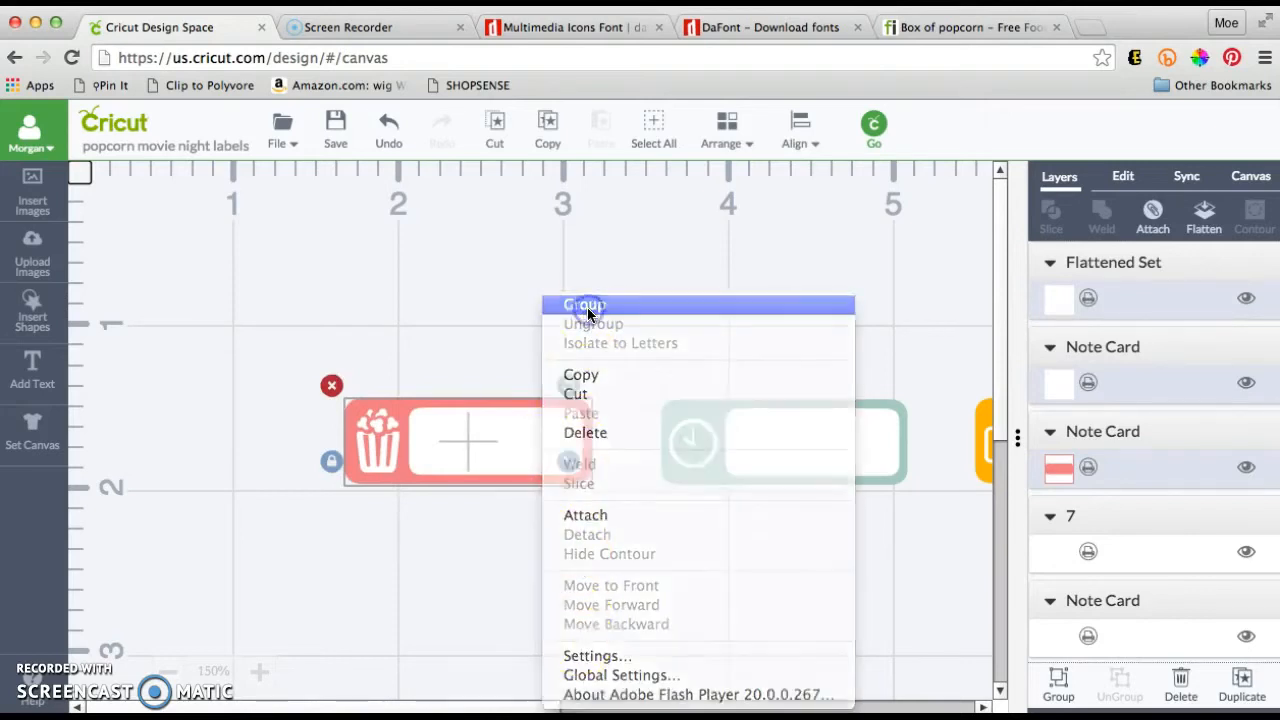
{"action": "left_click", "coordinate": [485, 597]}
Move the grouped coral popcorn label toward the canvas's upper-left area and paste a copy of it directly below
{"action": "left_click", "coordinate": [477, 450]}
{"action": "left_click_drag", "start_coordinate": [477, 444], "coordinate": [347, 379]}
{"action": "right_click", "coordinate": [335, 393]}
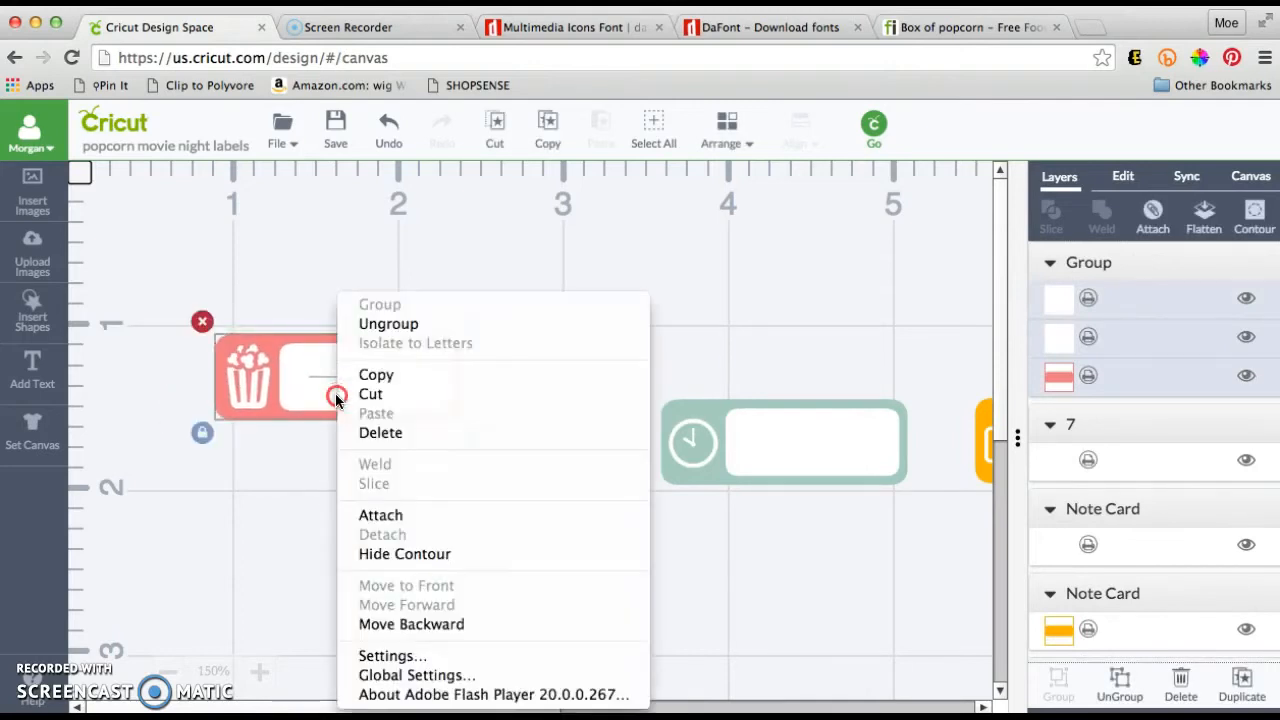
{"action": "left_click", "coordinate": [406, 374]}
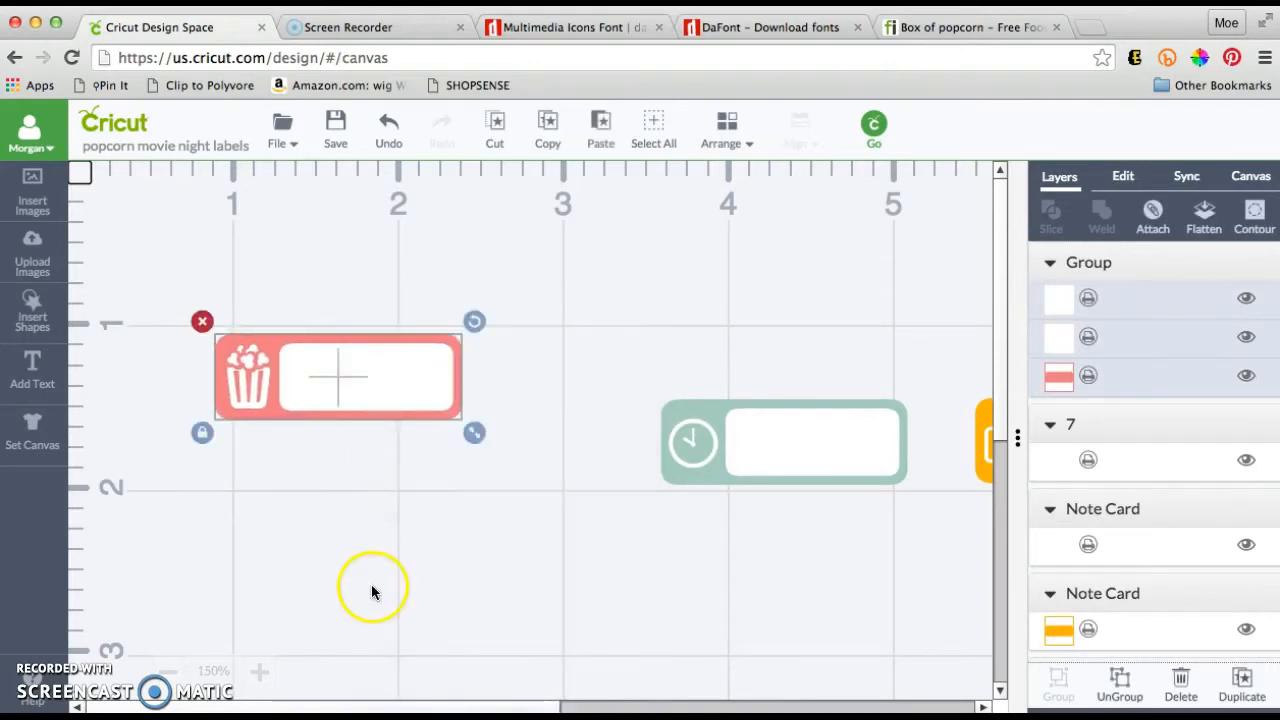
{"action": "right_click", "coordinate": [371, 584]}
{"action": "left_click", "coordinate": [425, 412]}
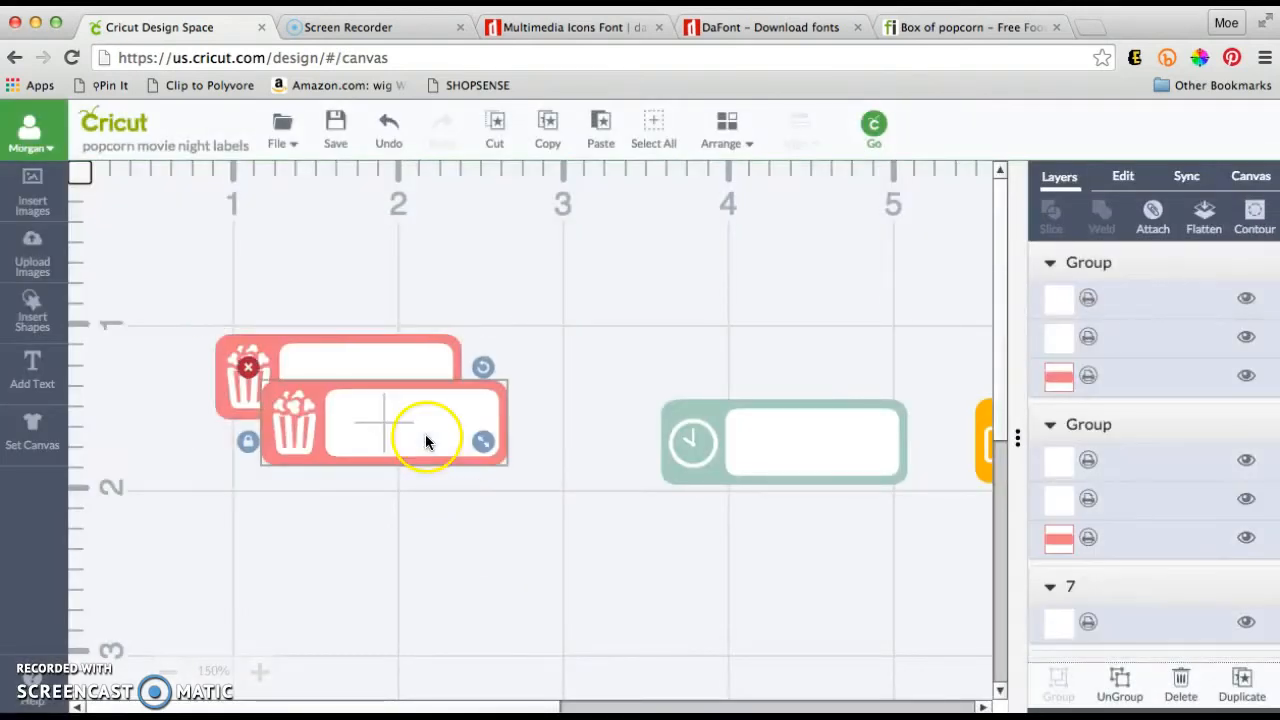
{"action": "left_click", "coordinate": [422, 444]}
{"action": "left_click_drag", "start_coordinate": [421, 442], "coordinate": [380, 490]}
Recolor the background of the lower popcorn label teal and line the label up beneath the coral one
{"action": "left_click", "coordinate": [1059, 375]}
{"action": "left_click", "coordinate": [897, 351]}
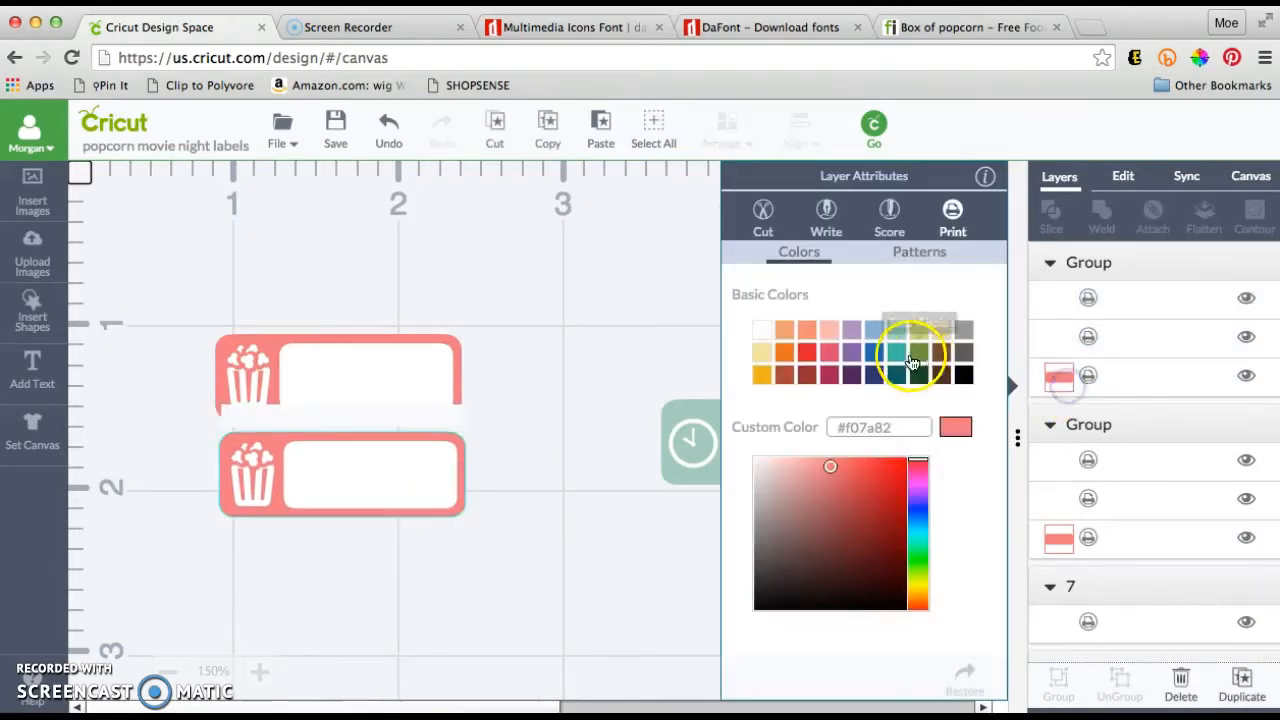
{"action": "left_click", "coordinate": [584, 536]}
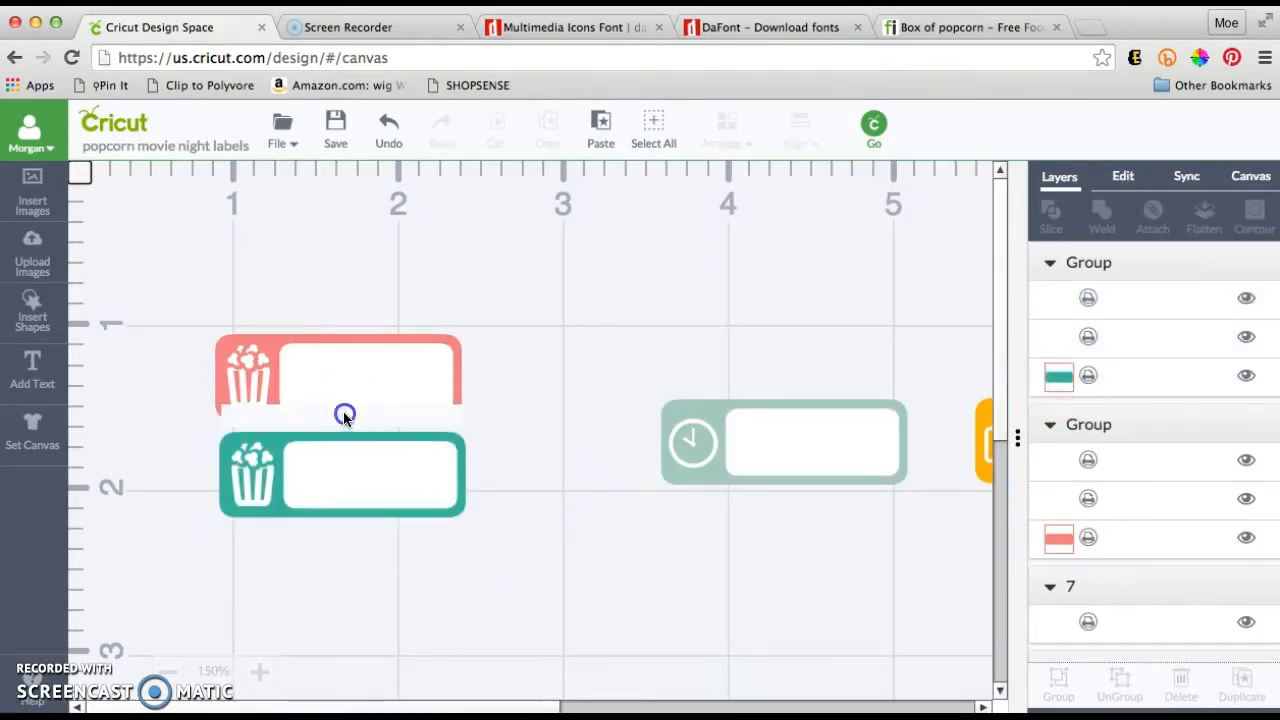
{"action": "left_click", "coordinate": [344, 413]}
{"action": "left_click_drag", "start_coordinate": [325, 503], "coordinate": [320, 505]}
Move the whole clock label beside the coral popcorn label
{"action": "left_click_drag", "start_coordinate": [643, 360], "coordinate": [928, 525]}
{"action": "left_click_drag", "start_coordinate": [844, 441], "coordinate": [712, 362]}
{"action": "left_click", "coordinate": [705, 490]}
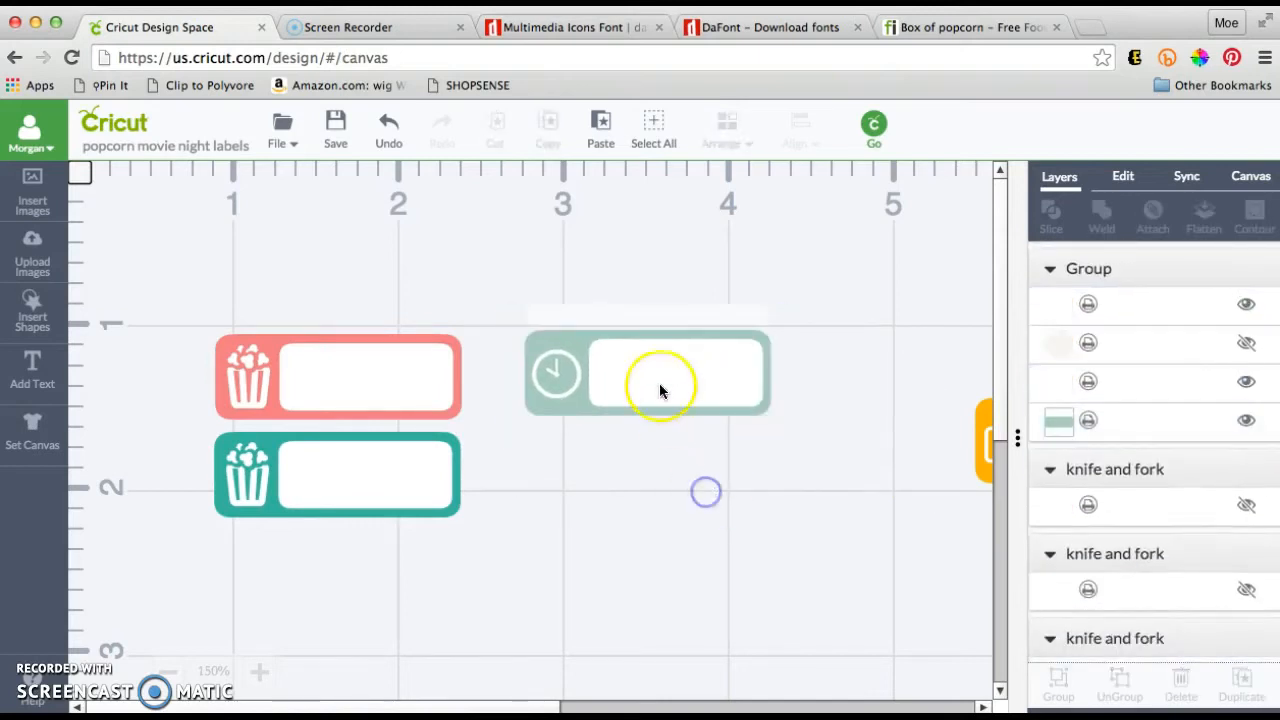
Copy and paste the clock label and place the copy below the original
{"action": "right_click", "coordinate": [660, 386]}
{"action": "left_click", "coordinate": [583, 410]}
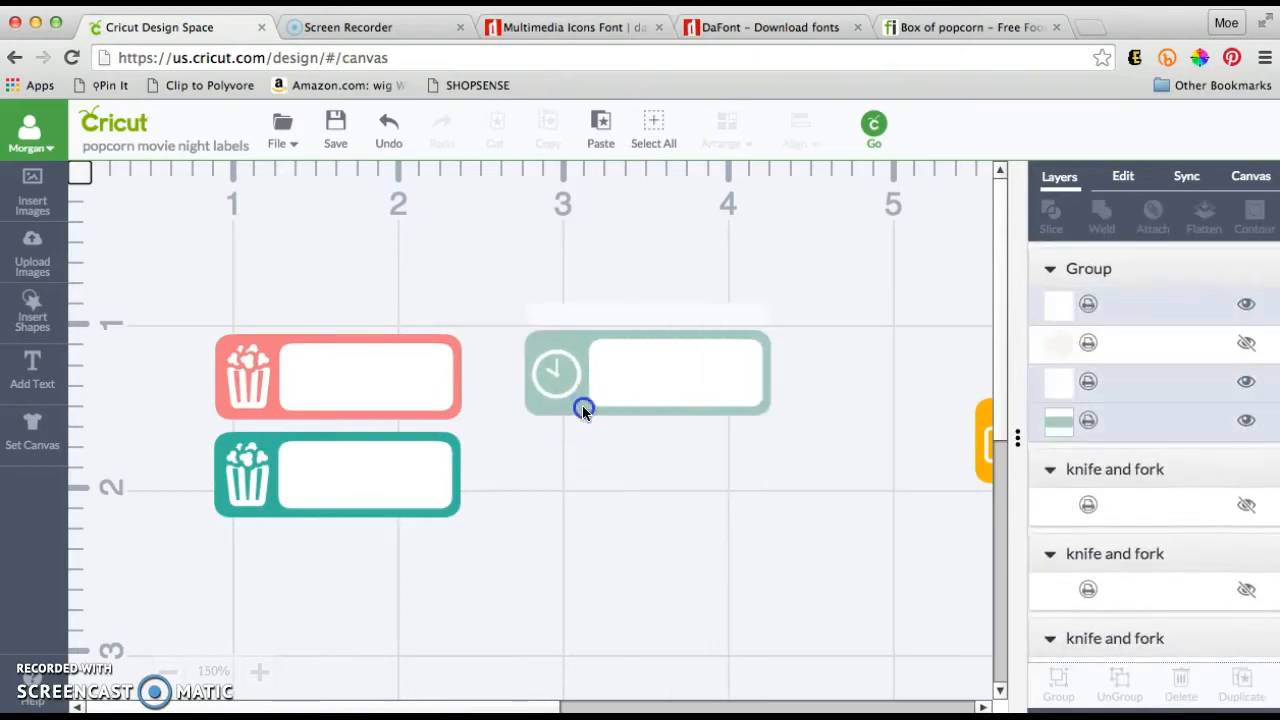
{"action": "right_click", "coordinate": [583, 410]}
{"action": "left_click", "coordinate": [628, 374]}
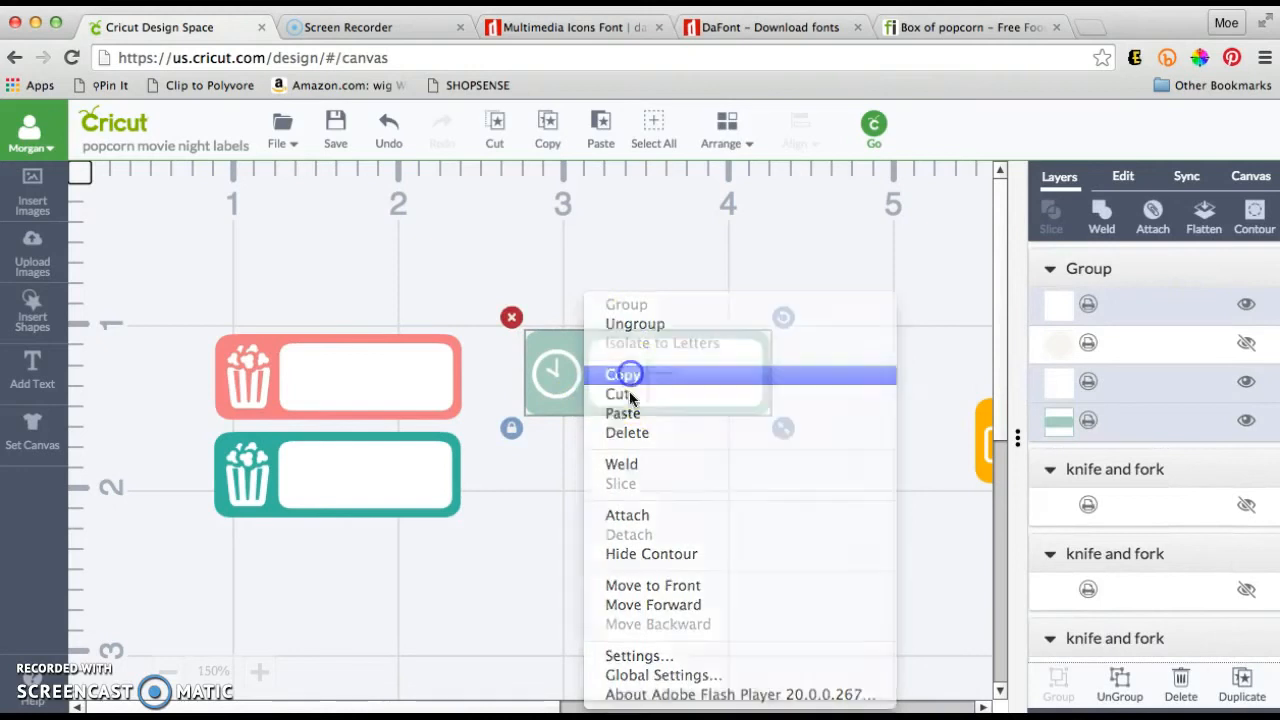
{"action": "right_click", "coordinate": [620, 484]}
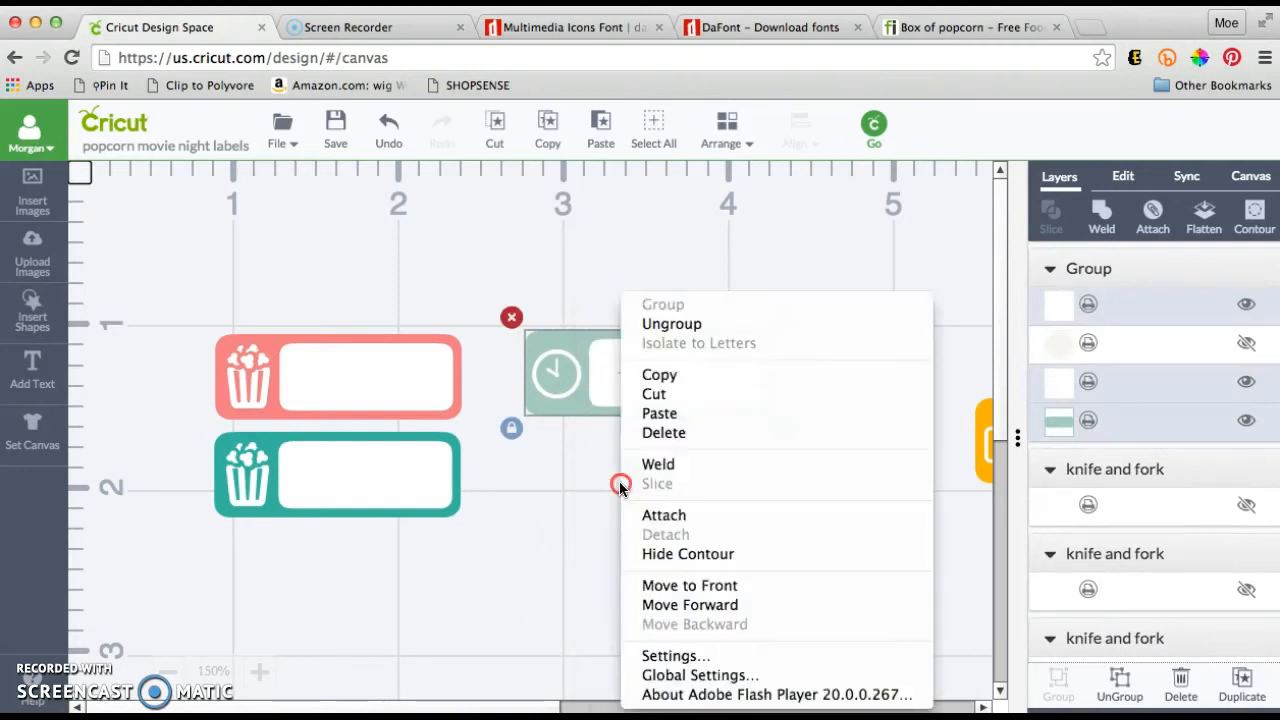
{"action": "left_click", "coordinate": [670, 413]}
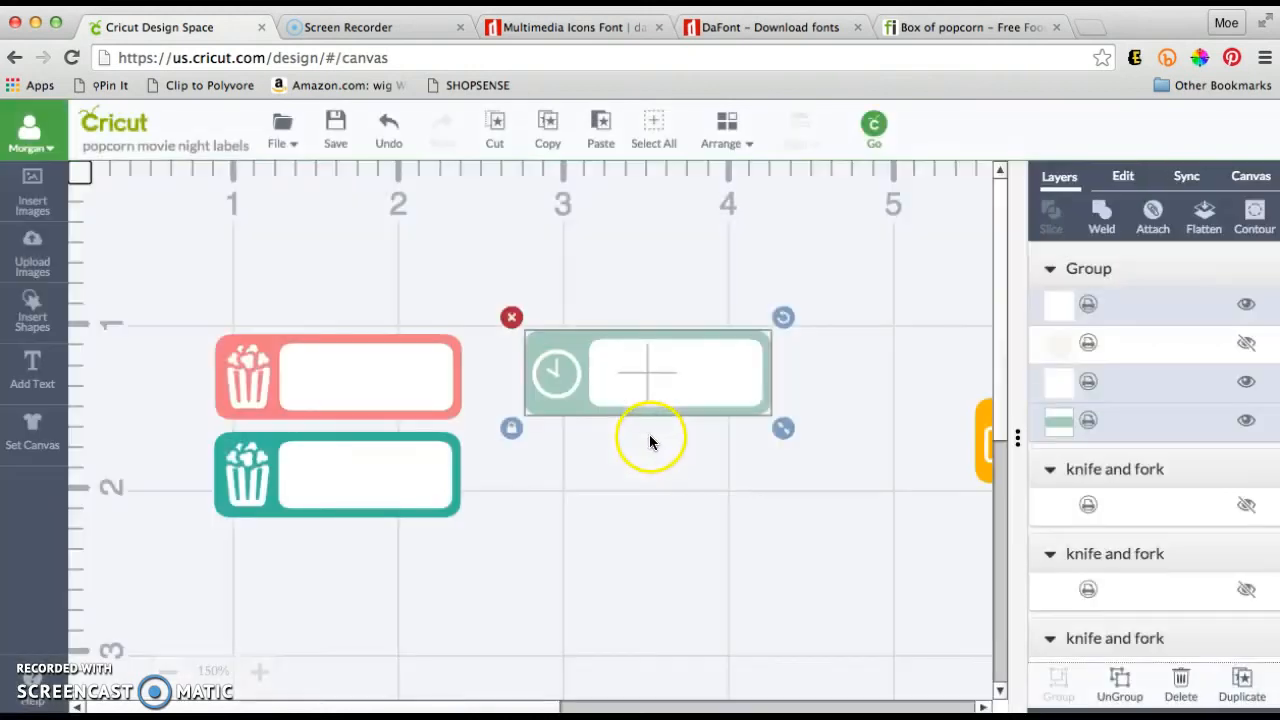
{"action": "left_click_drag", "start_coordinate": [567, 395], "coordinate": [569, 494]}
Ungroup the lower clock label so its clock icon can be selected separately
{"action": "right_click", "coordinate": [567, 511]}
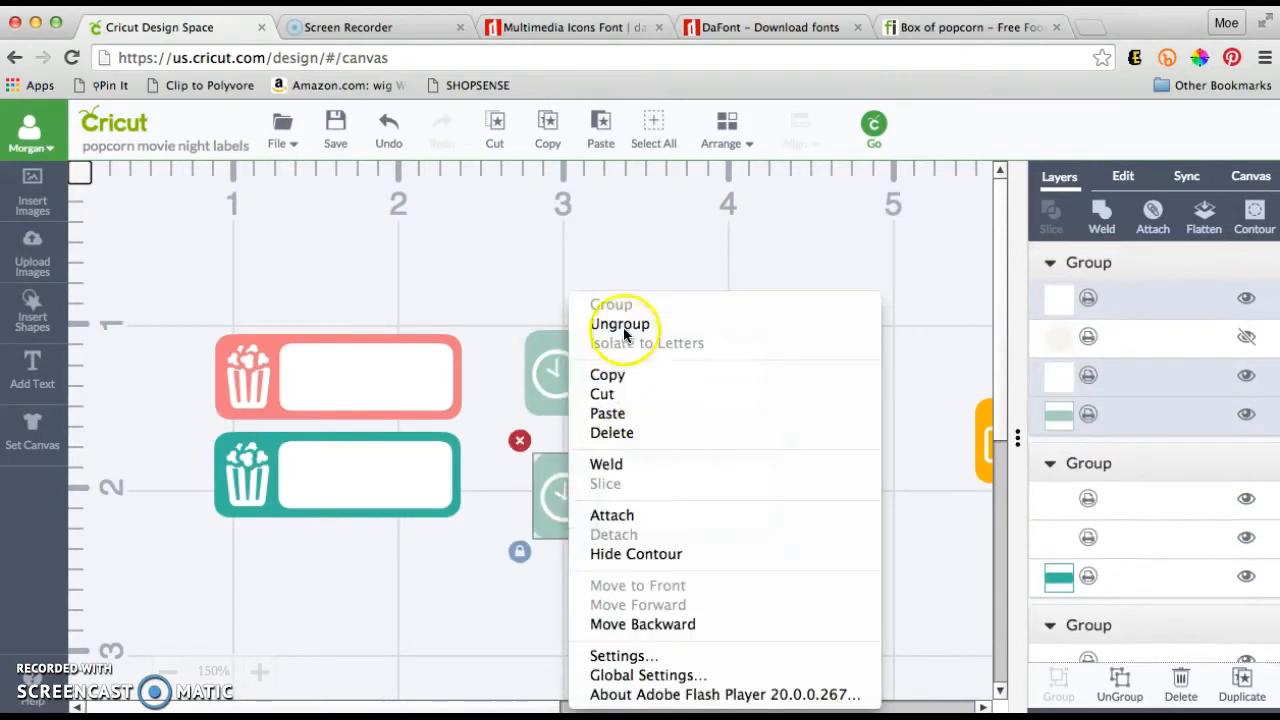
{"action": "left_click", "coordinate": [568, 287]}
{"action": "left_click", "coordinate": [572, 446]}
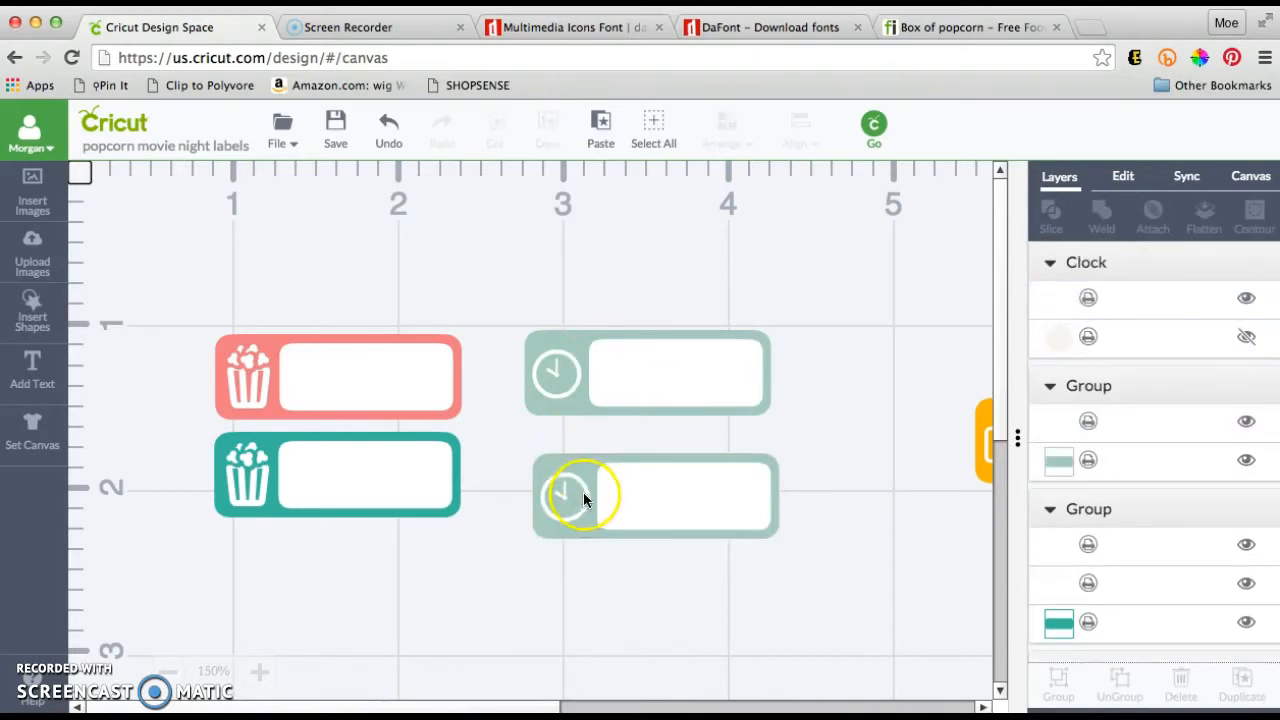
Check the image information of the lower label's clock icon for its image number and source cartridge
{"action": "left_click", "coordinate": [584, 491]}
{"action": "left_click", "coordinate": [1085, 298]}
{"action": "left_click", "coordinate": [985, 178]}
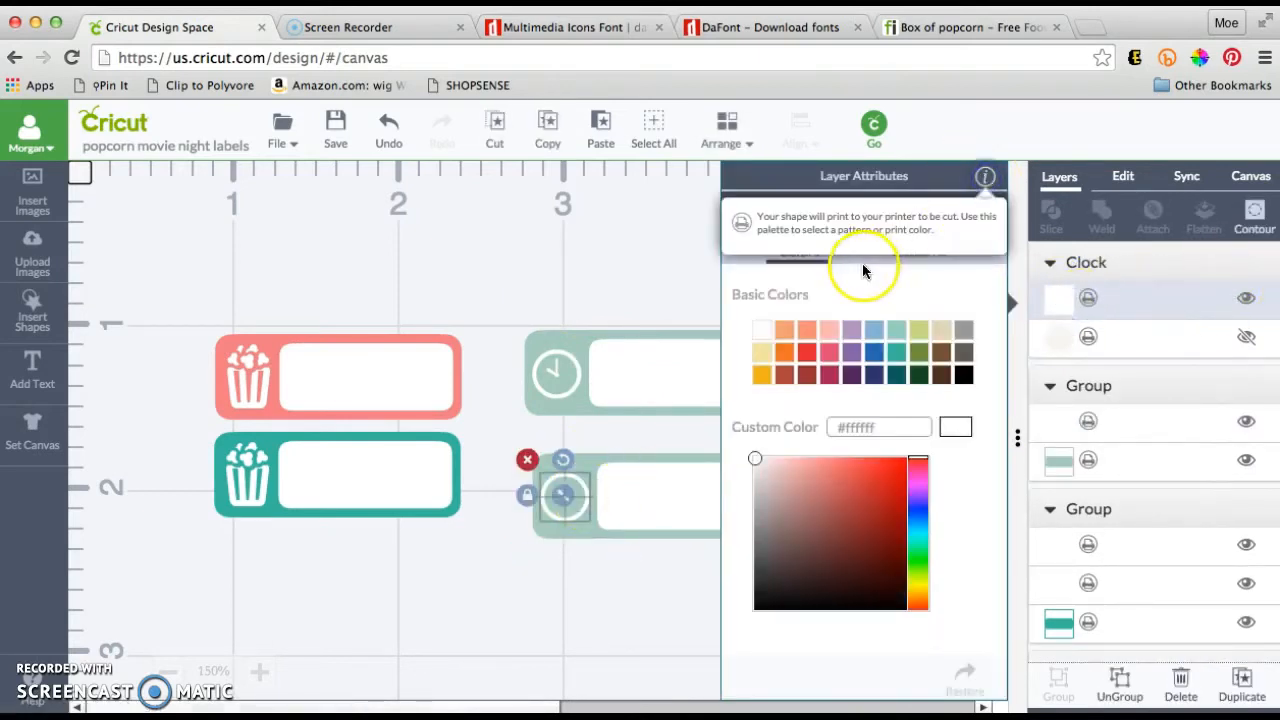
{"action": "left_click_drag", "start_coordinate": [856, 276], "coordinate": [731, 278]}
{"action": "left_click", "coordinate": [985, 177]}
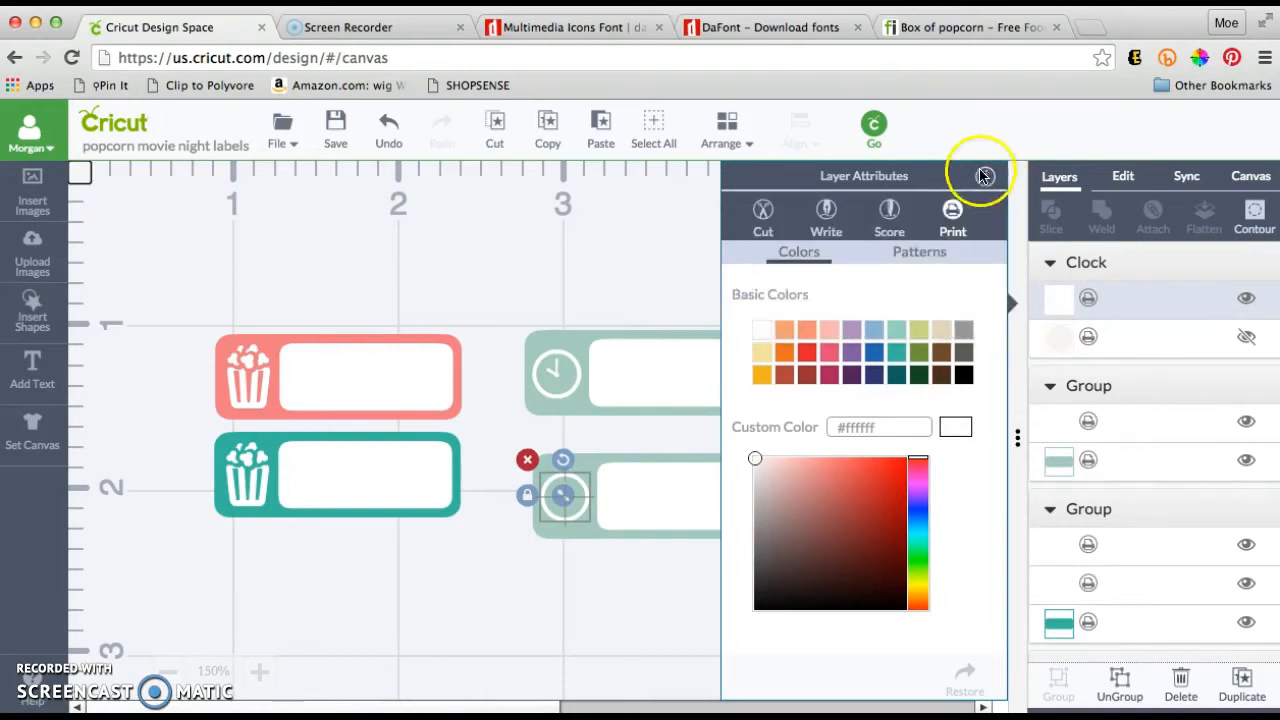
{"action": "left_click", "coordinate": [823, 295]}
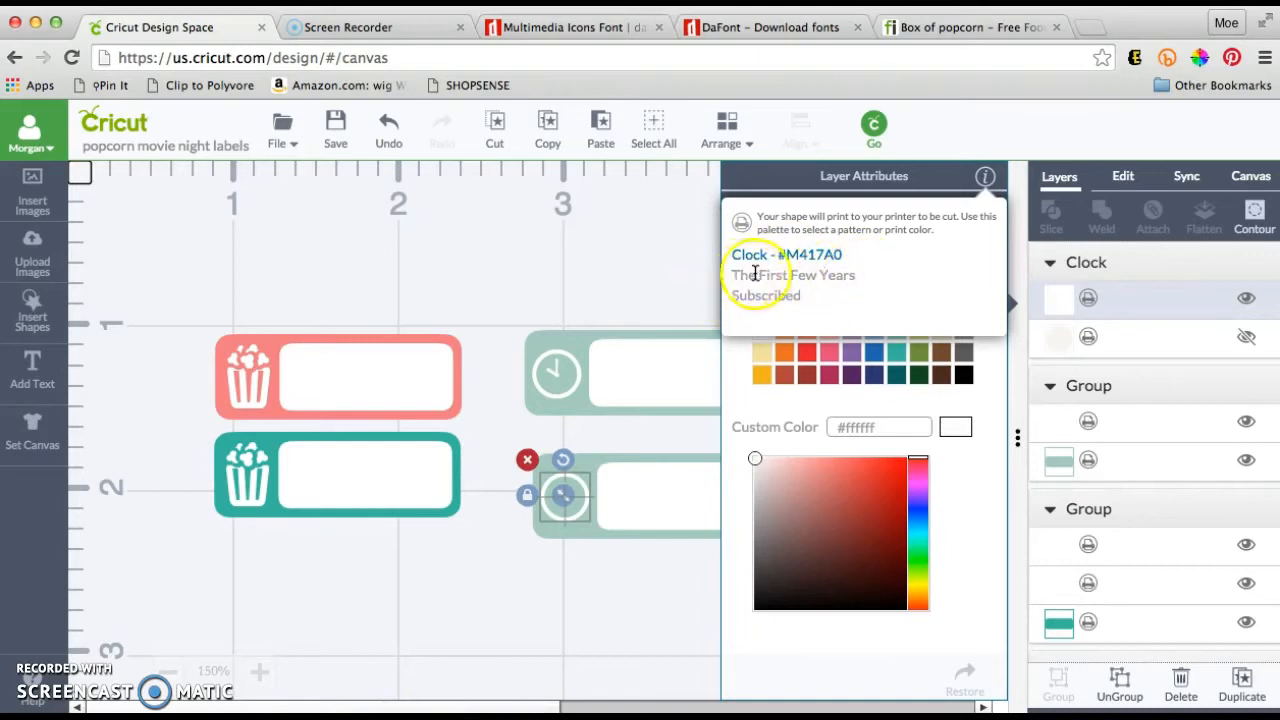
{"action": "left_click", "coordinate": [582, 272]}
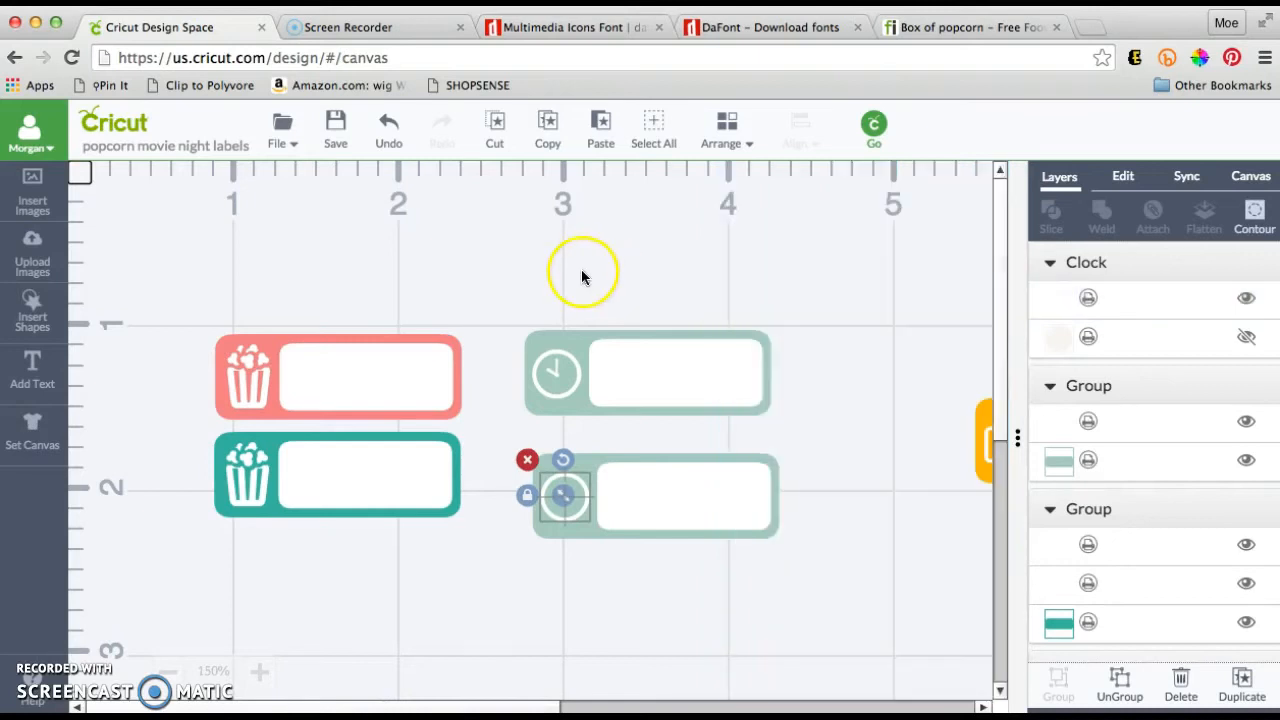
Delete the clock icon from the lower sage green label
{"action": "left_click", "coordinate": [564, 505]}
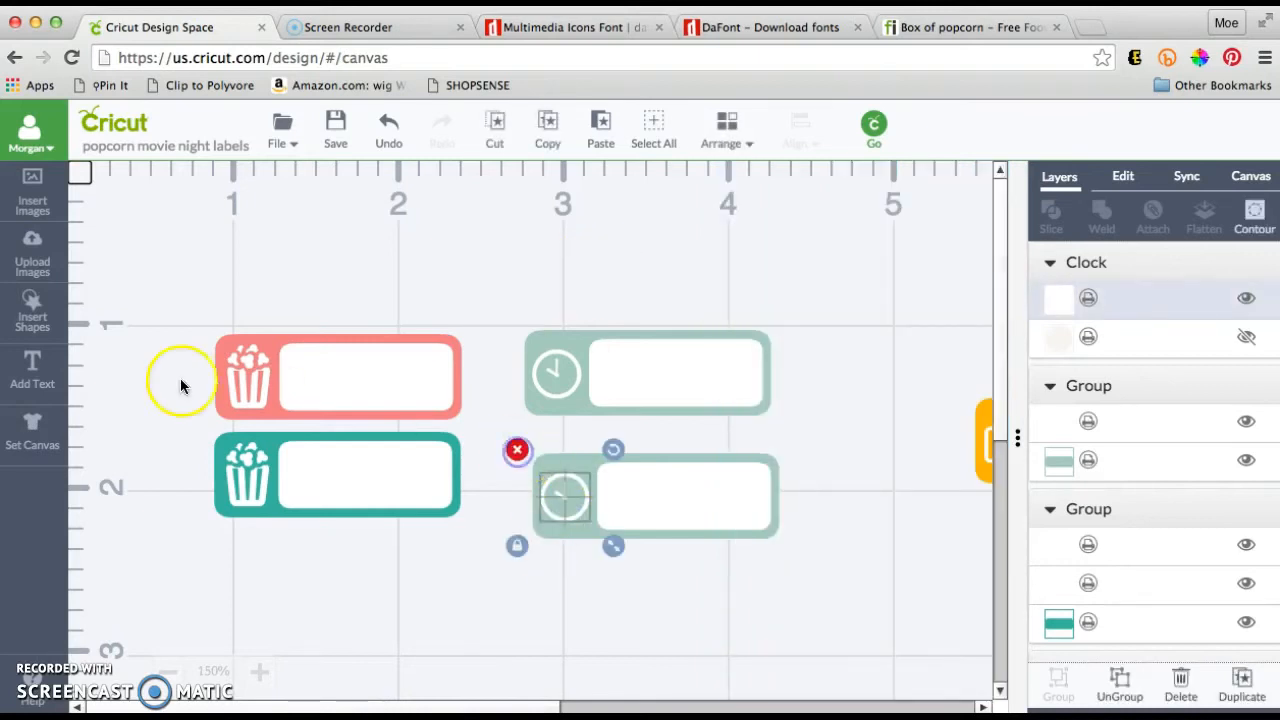
{"action": "key", "text": "Delete"}
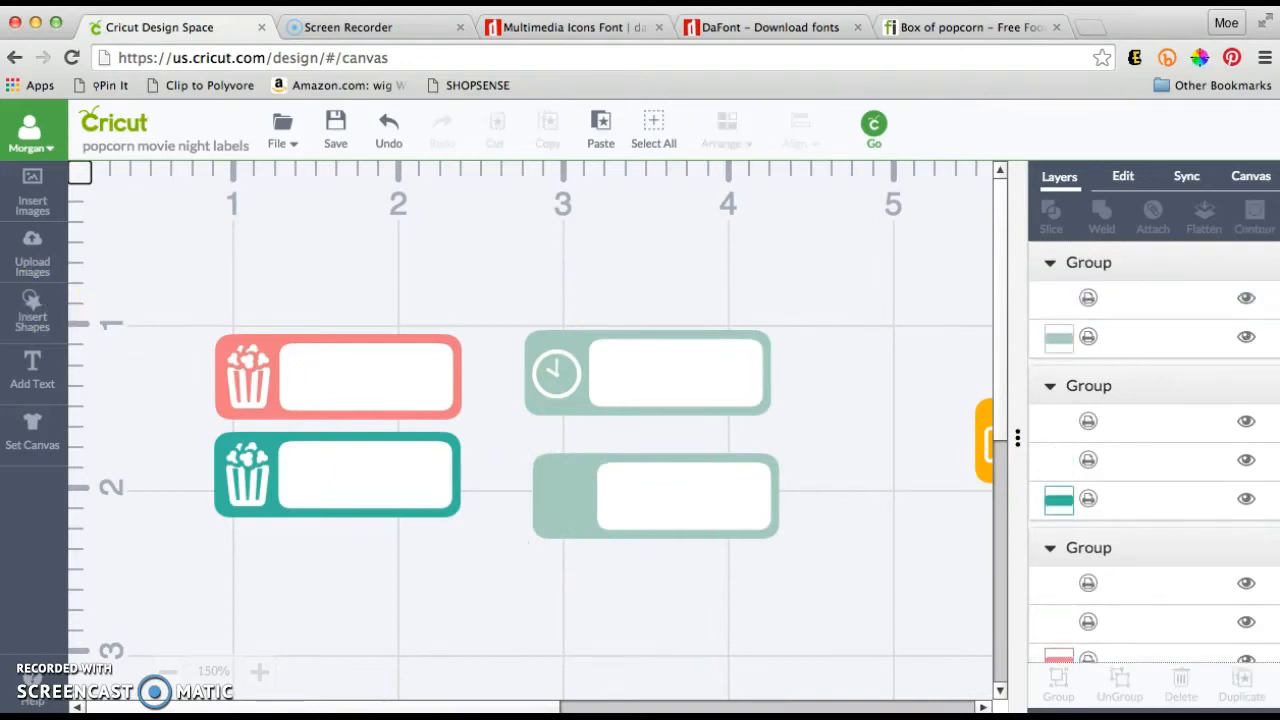
Search the image library for "glasses" and insert the free red-framed glasses image
{"action": "left_click", "coordinate": [33, 200]}
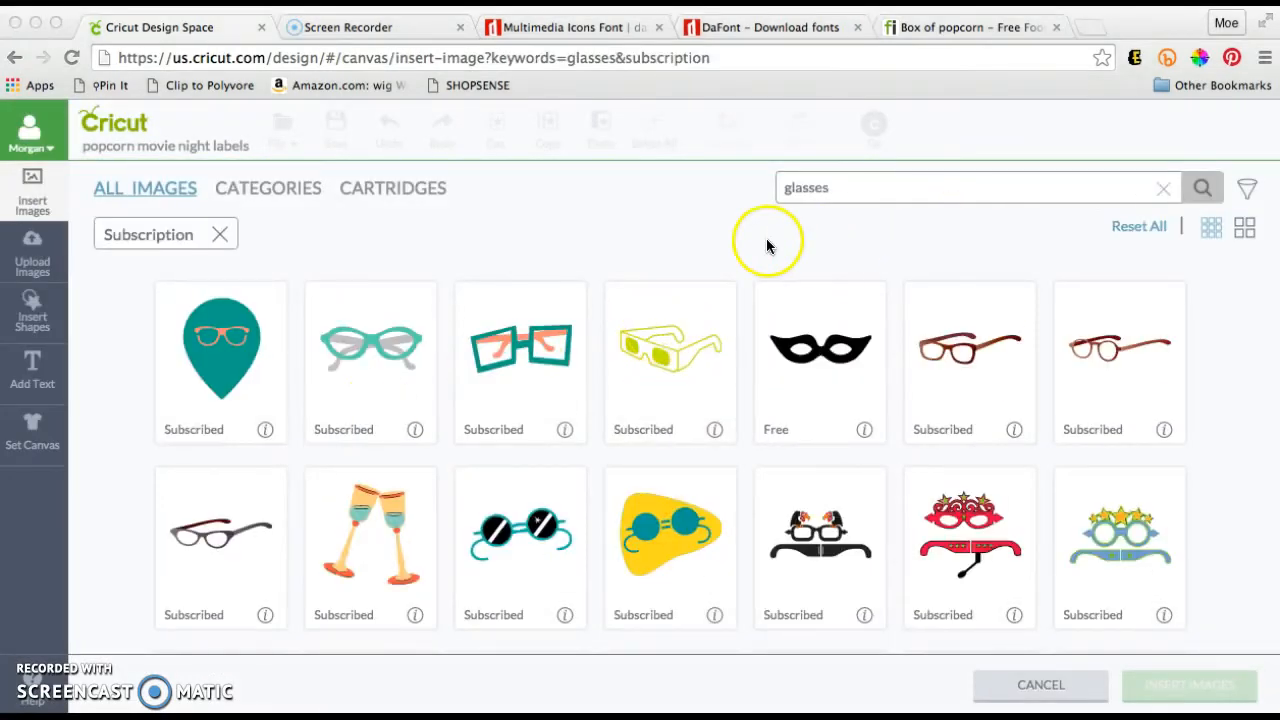
{"action": "scroll", "coordinate": [659, 577], "scroll_direction": "down", "scroll_amount": 2}
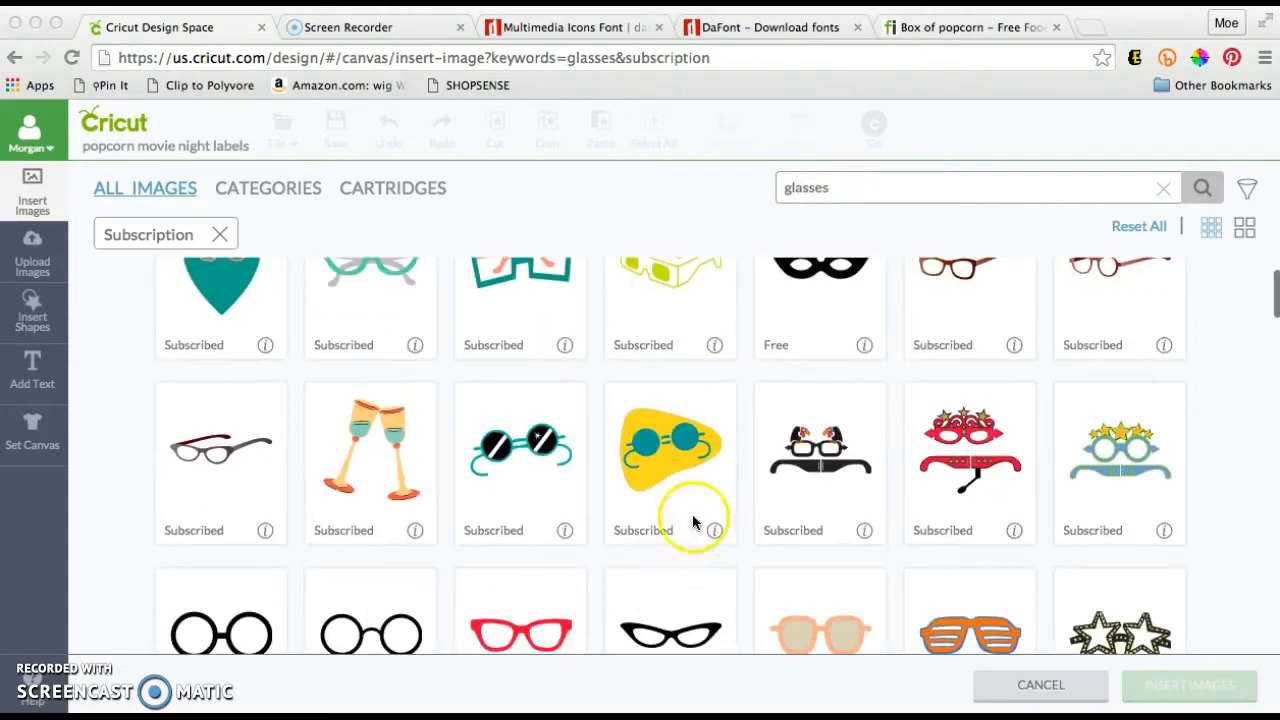
{"action": "scroll", "coordinate": [590, 488], "scroll_direction": "down", "scroll_amount": 3}
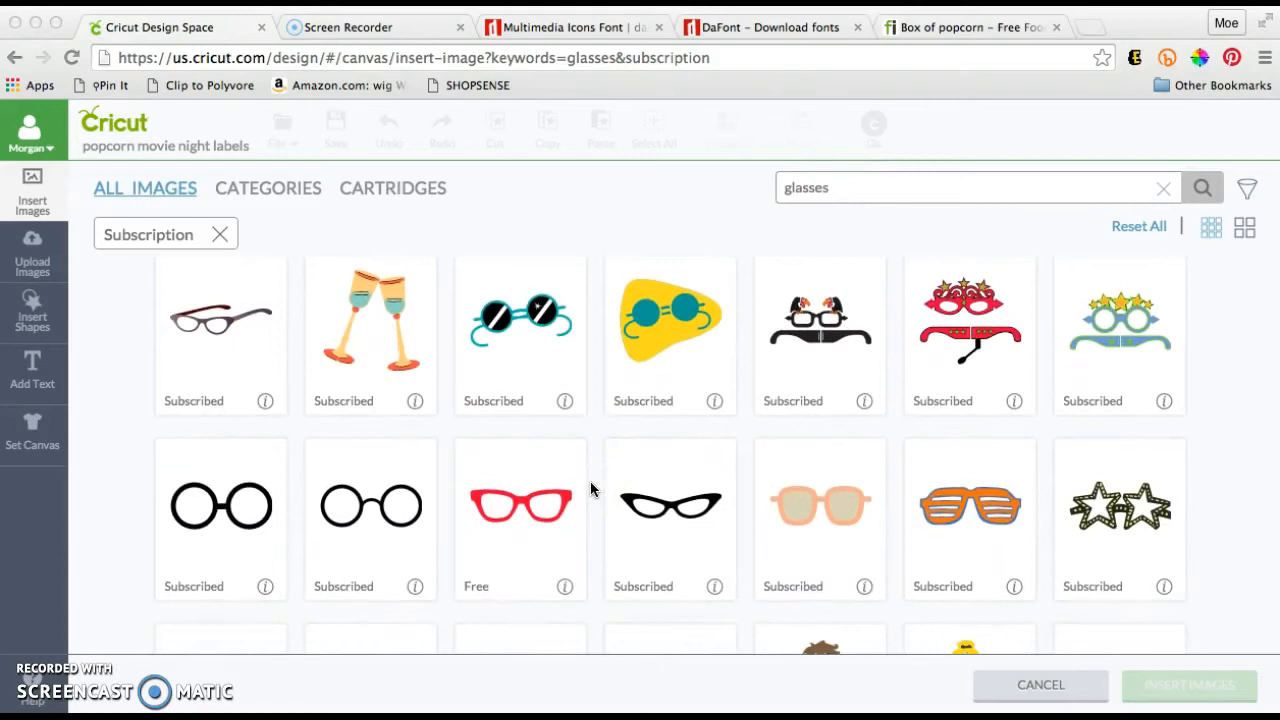
{"action": "scroll", "coordinate": [590, 481], "scroll_direction": "down", "scroll_amount": 1}
{"action": "left_click", "coordinate": [510, 488]}
{"action": "scroll", "coordinate": [518, 491], "scroll_direction": "down", "scroll_amount": 7}
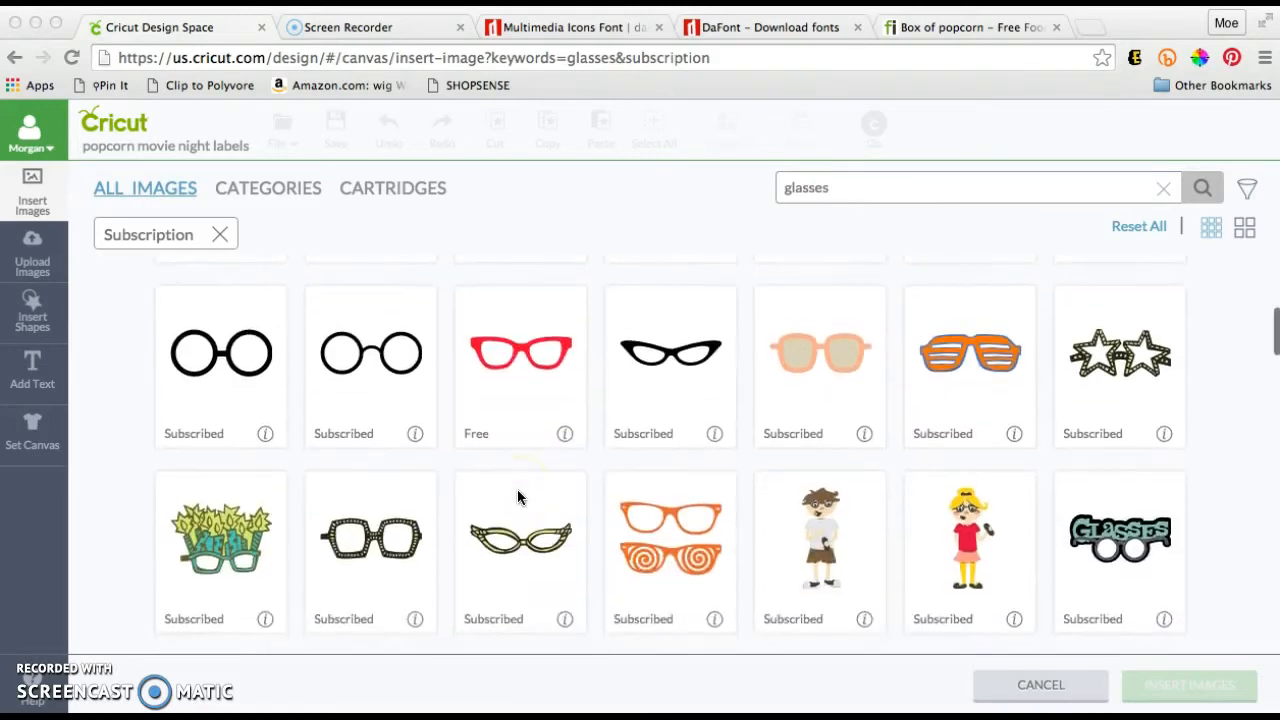
{"action": "scroll", "coordinate": [517, 492], "scroll_direction": "down", "scroll_amount": 8}
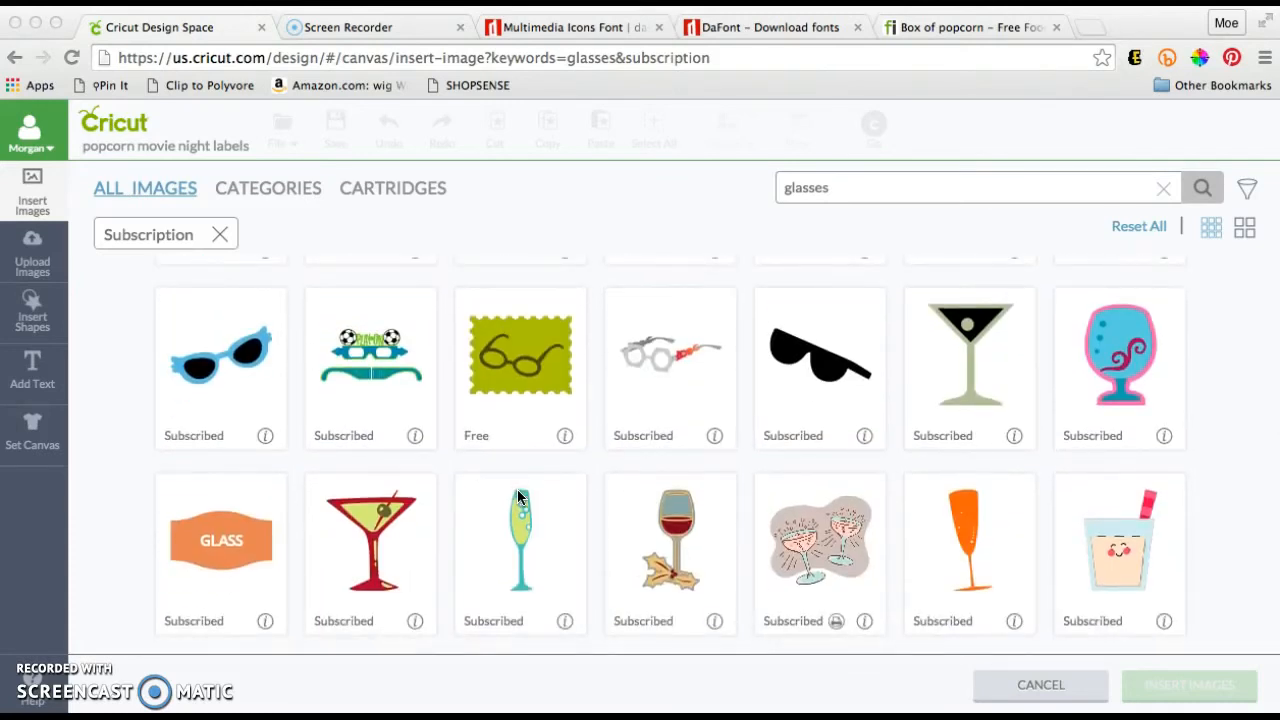
{"action": "scroll", "coordinate": [517, 489], "scroll_direction": "up", "scroll_amount": 12}
{"action": "left_click", "coordinate": [531, 372]}
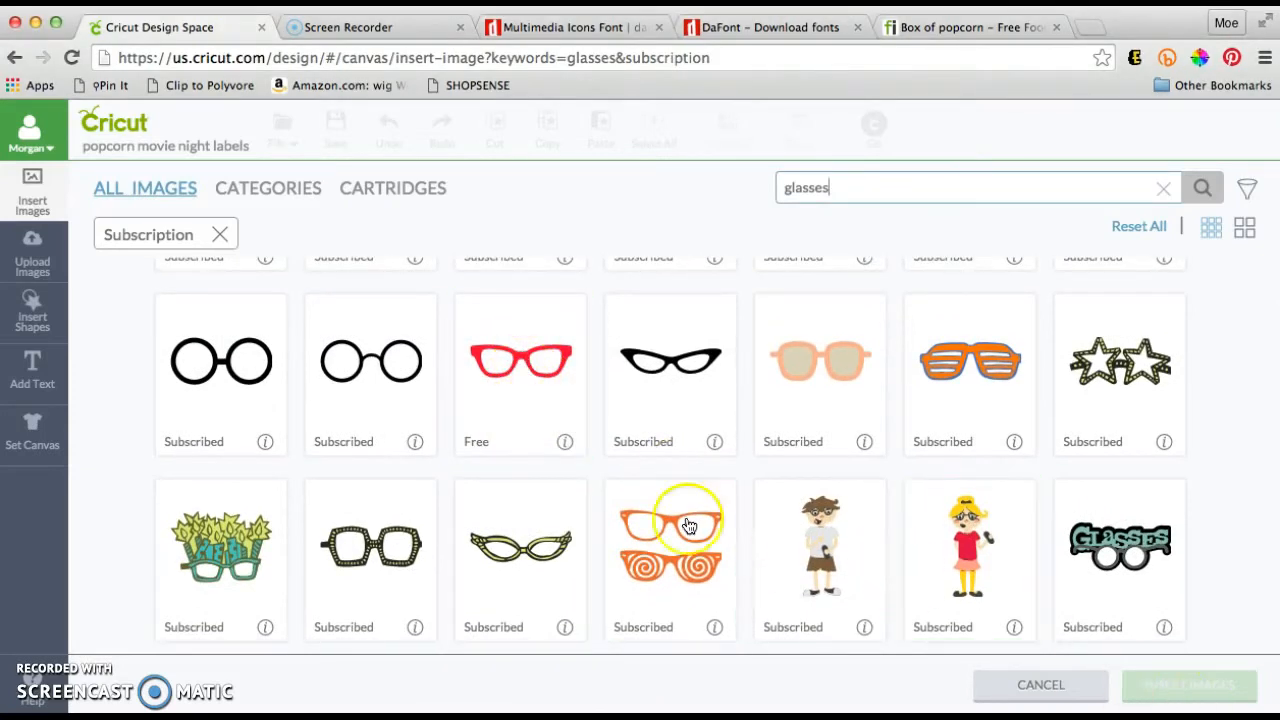
{"action": "left_click", "coordinate": [512, 340]}
{"action": "left_click", "coordinate": [1165, 688]}
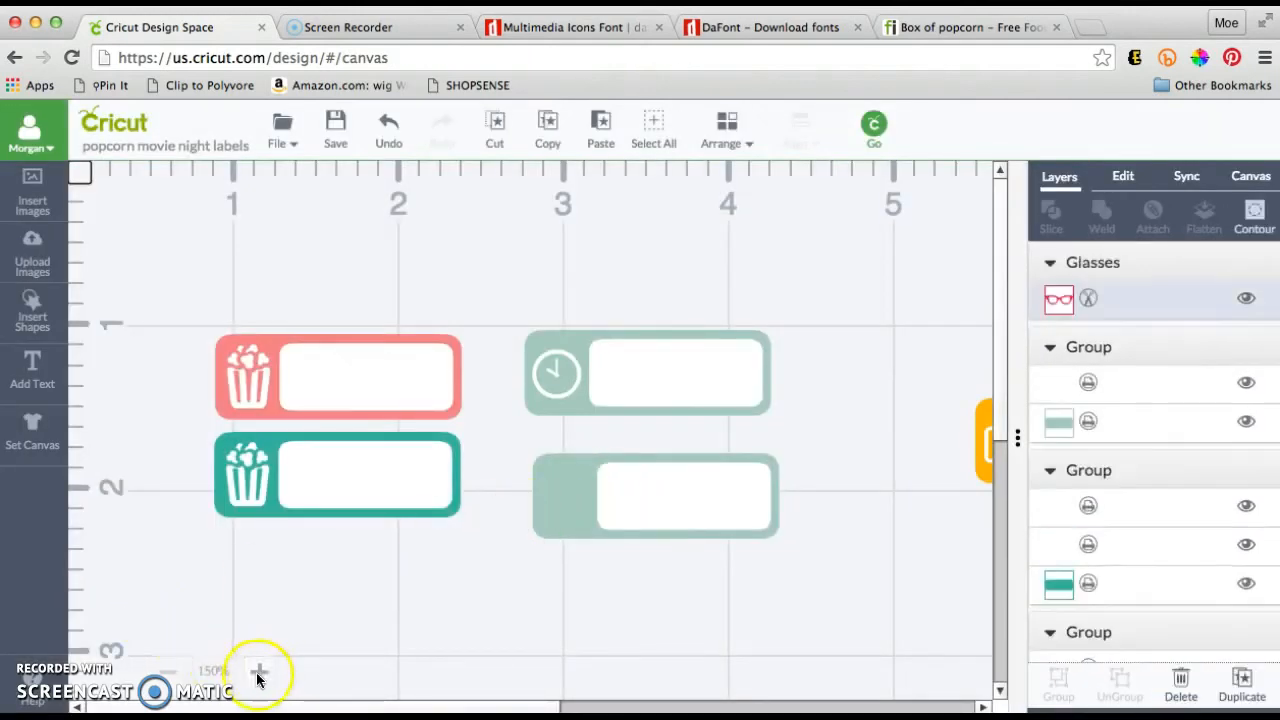
Move the red glasses below the labels and shrink them to about 0.7 inches wide
{"action": "left_click", "coordinate": [166, 671]}
{"action": "left_click_drag", "start_coordinate": [580, 640], "coordinate": [455, 391]}
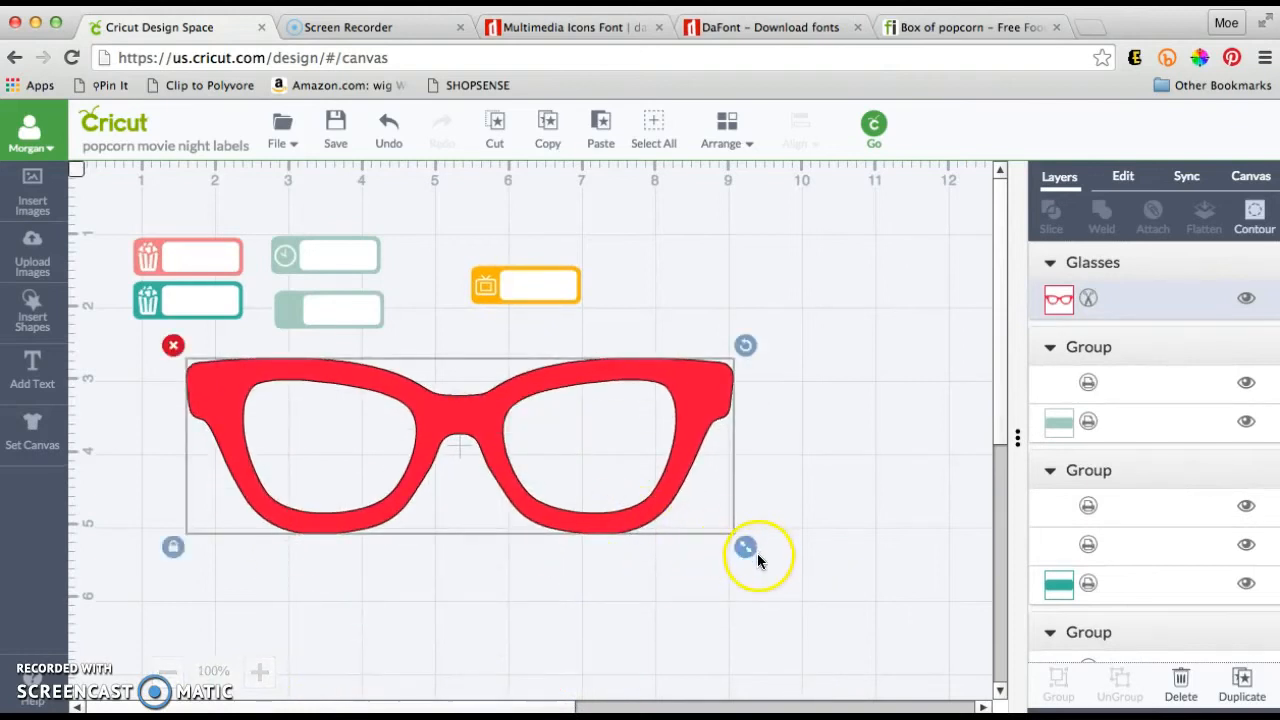
{"action": "left_click_drag", "start_coordinate": [745, 546], "coordinate": [285, 379]}
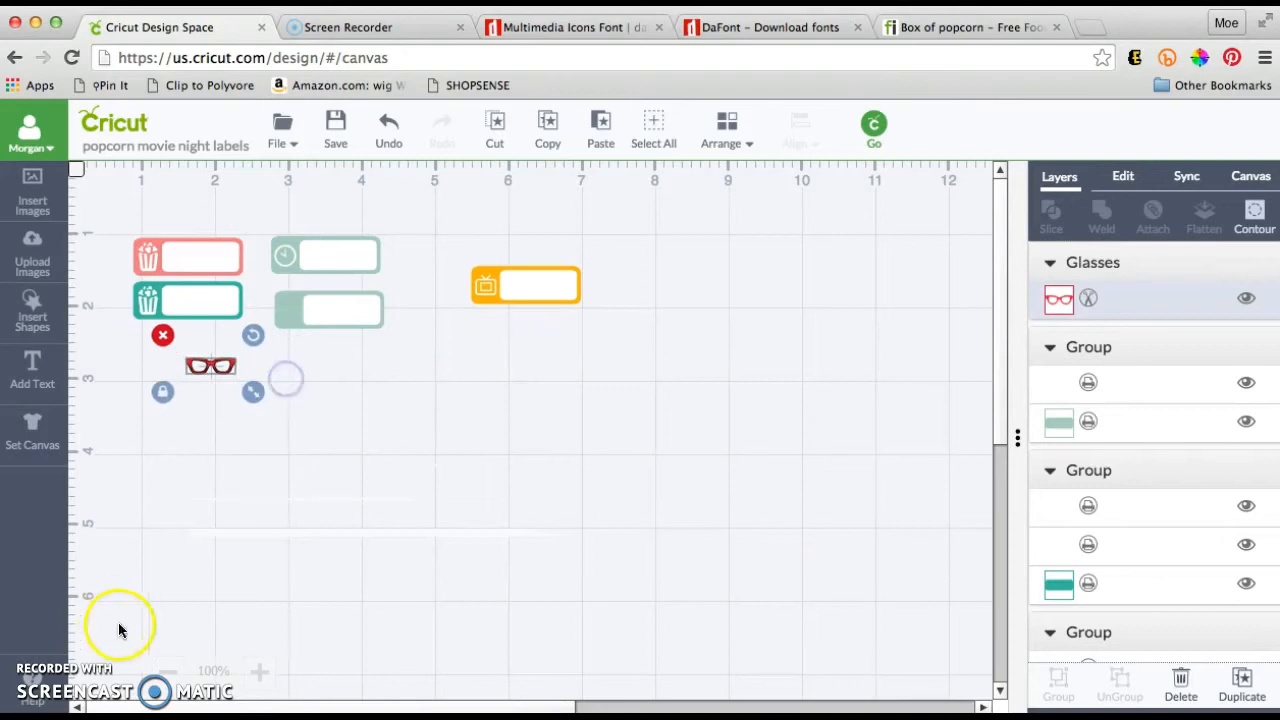
{"action": "left_click", "coordinate": [259, 671]}
{"action": "left_click", "coordinate": [259, 671]}
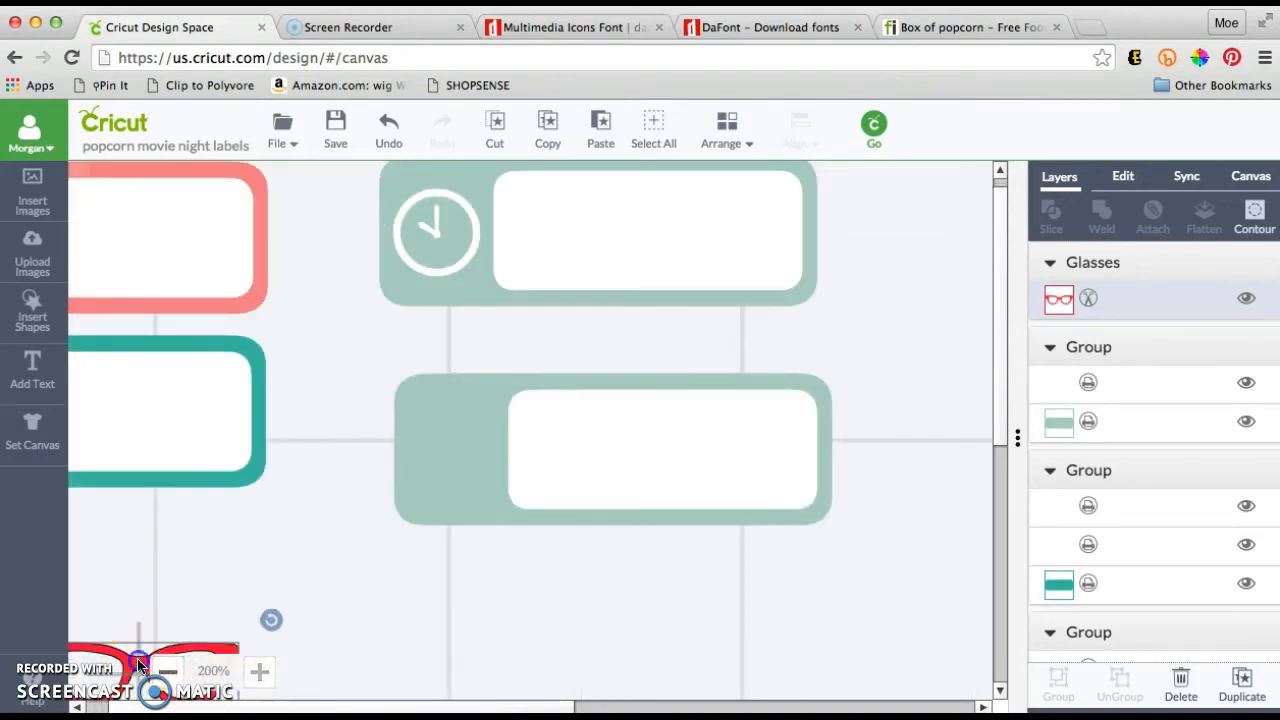
Place the glasses on the lower sage green label, then resize and tilt them diagonally to fit beside the white panel
{"action": "left_click_drag", "start_coordinate": [130, 675], "coordinate": [463, 440]}
{"action": "left_click_drag", "start_coordinate": [596, 510], "coordinate": [521, 486]}
{"action": "left_click_drag", "start_coordinate": [467, 444], "coordinate": [486, 459]}
{"action": "left_click_drag", "start_coordinate": [540, 501], "coordinate": [573, 522]}
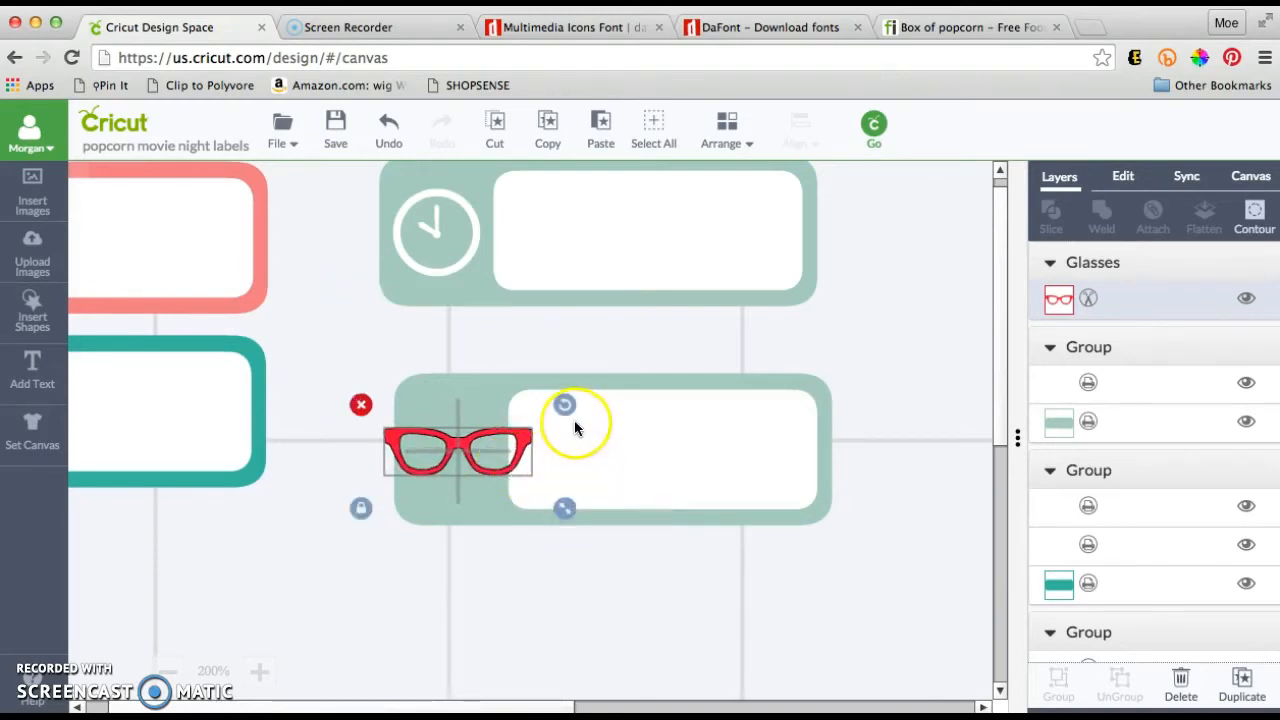
{"action": "left_click_drag", "start_coordinate": [566, 408], "coordinate": [477, 377]}
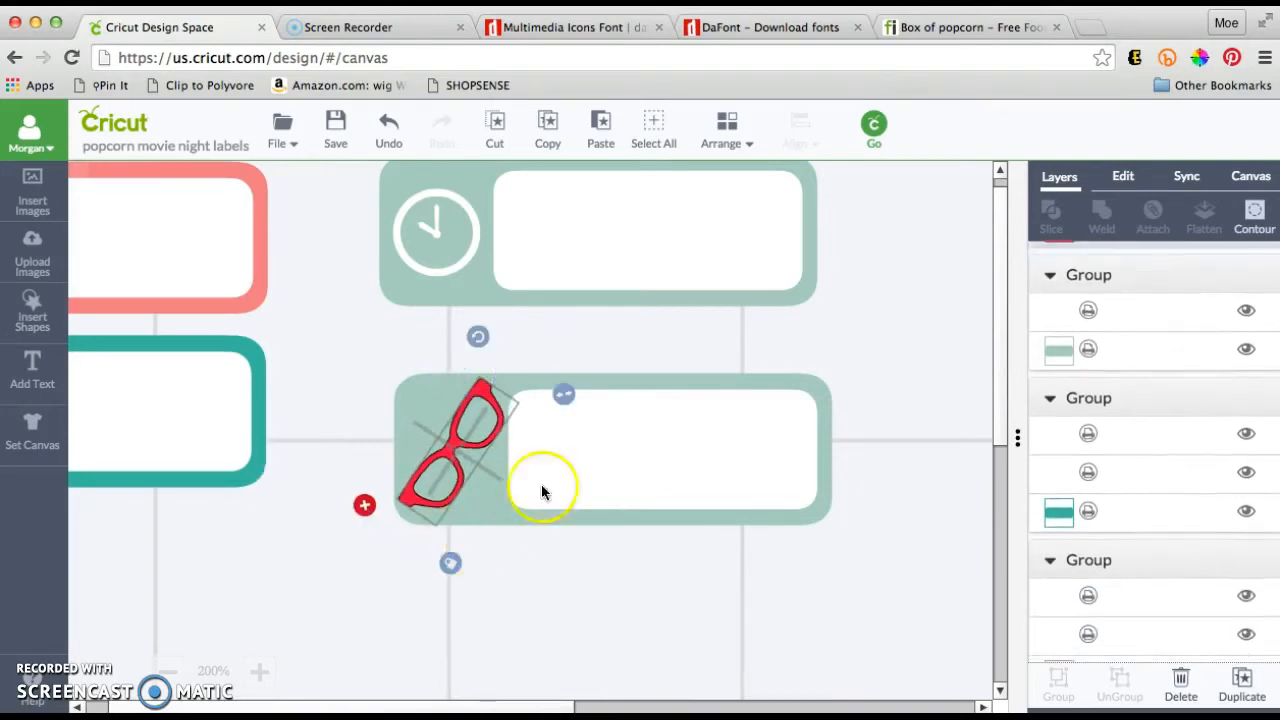
{"action": "left_click_drag", "start_coordinate": [564, 397], "coordinate": [470, 391]}
Set the glasses layer to Print, color it white (#ffffff), and nudge the glasses slightly down on the label
{"action": "left_click", "coordinate": [1087, 298]}
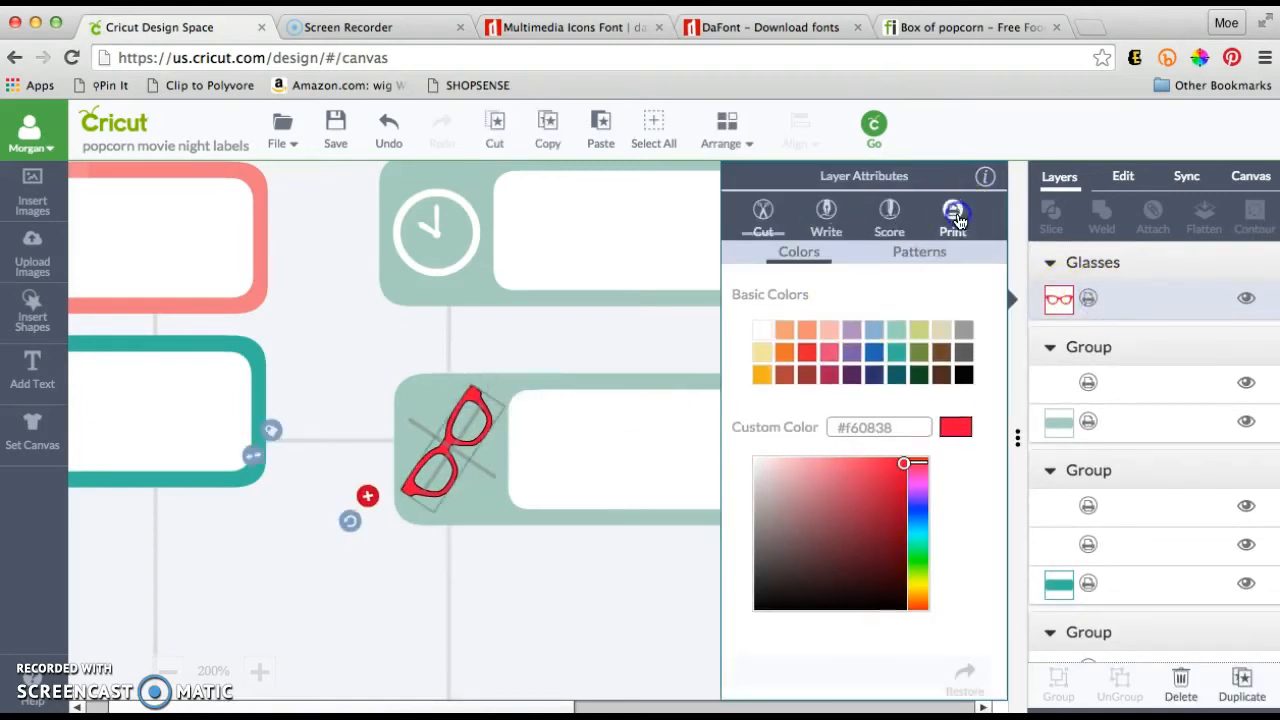
{"action": "left_click", "coordinate": [956, 218]}
{"action": "left_click", "coordinate": [762, 330]}
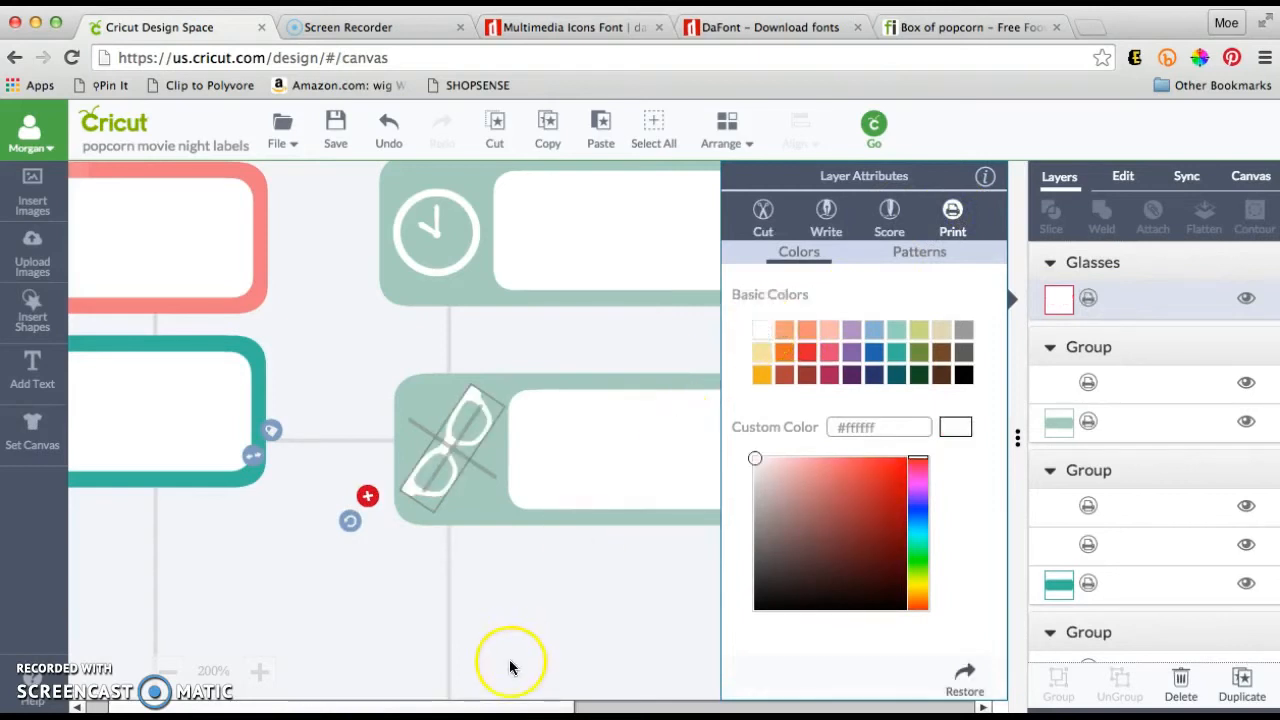
{"action": "left_click", "coordinate": [510, 668]}
{"action": "left_click", "coordinate": [445, 442]}
{"action": "left_click_drag", "start_coordinate": [446, 442], "coordinate": [447, 452]}
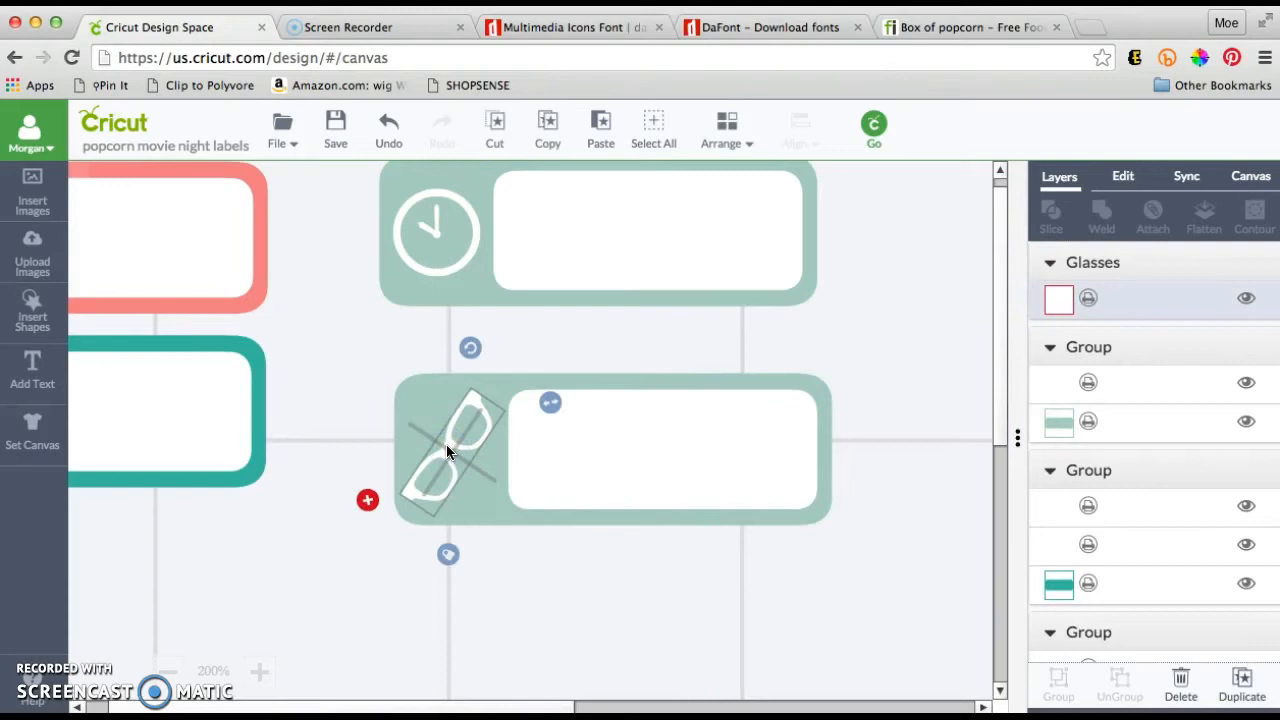
Switch the white glasses layer's line type to Cut
{"action": "left_click", "coordinate": [1061, 299]}
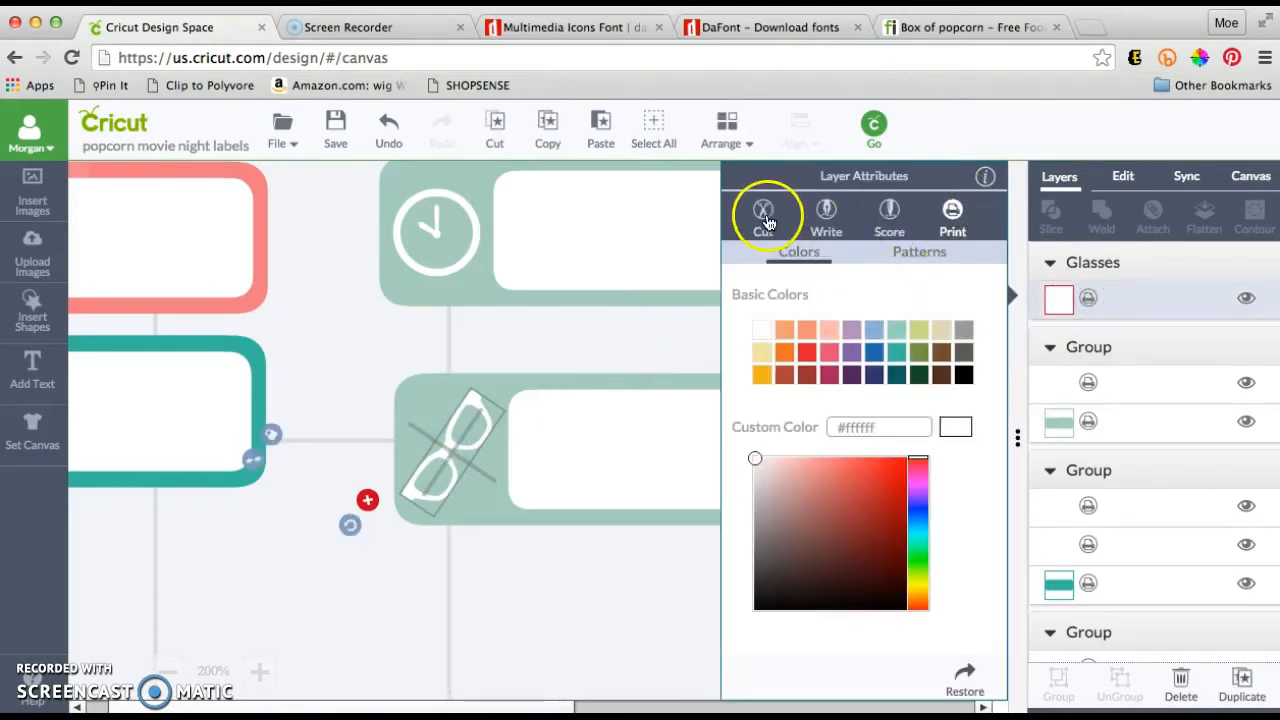
{"action": "left_click", "coordinate": [763, 218]}
{"action": "left_click", "coordinate": [555, 585]}
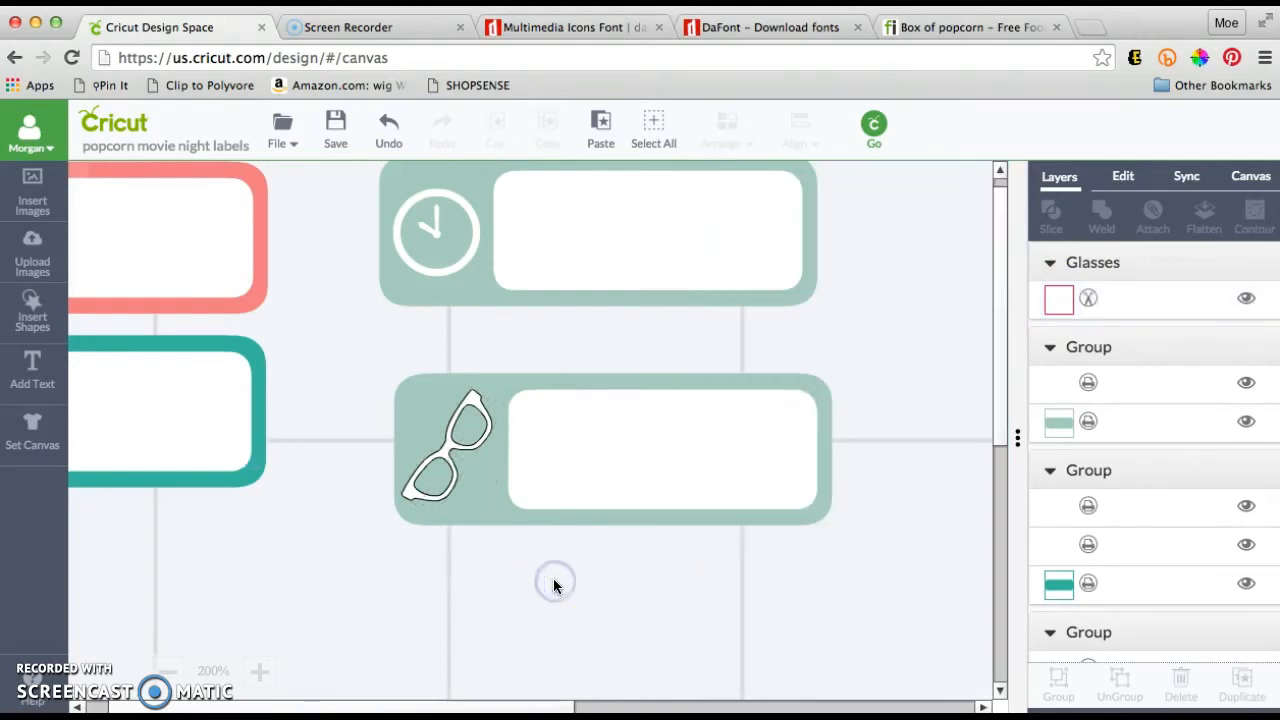
Set the white glasses layer's line type back to Print
{"action": "left_click", "coordinate": [1090, 297]}
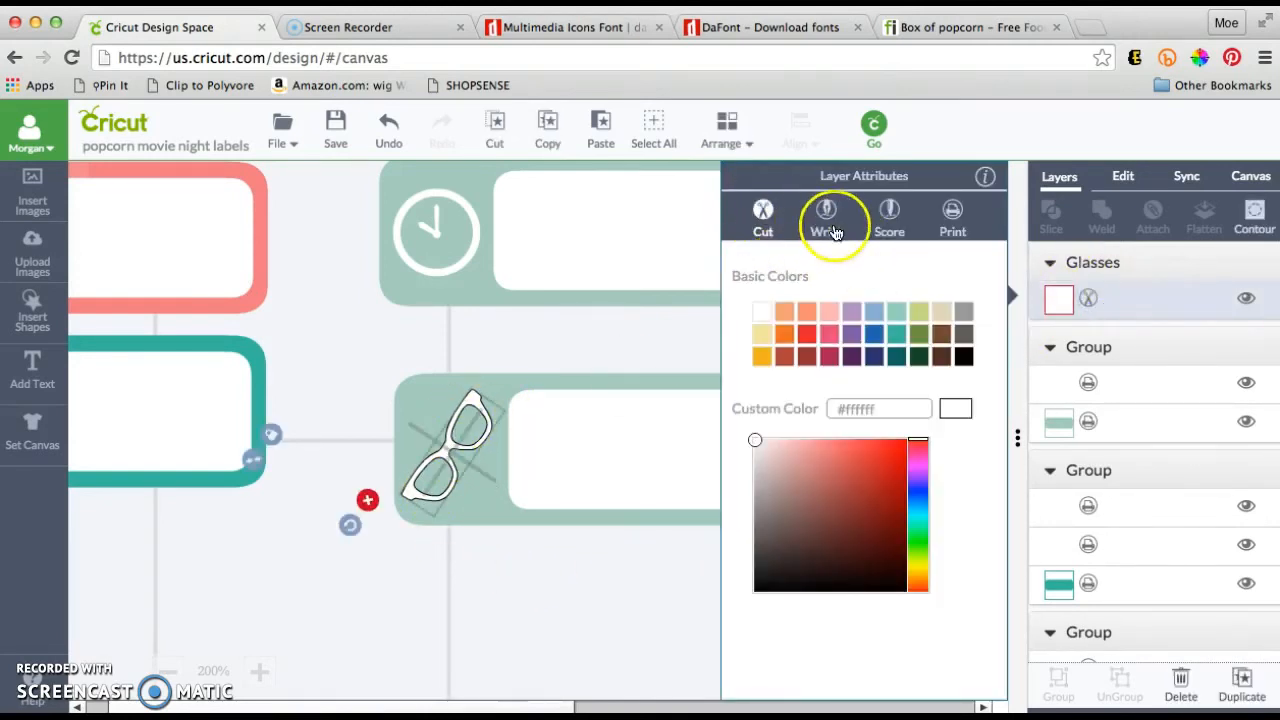
{"action": "left_click", "coordinate": [952, 212]}
{"action": "left_click", "coordinate": [483, 620]}
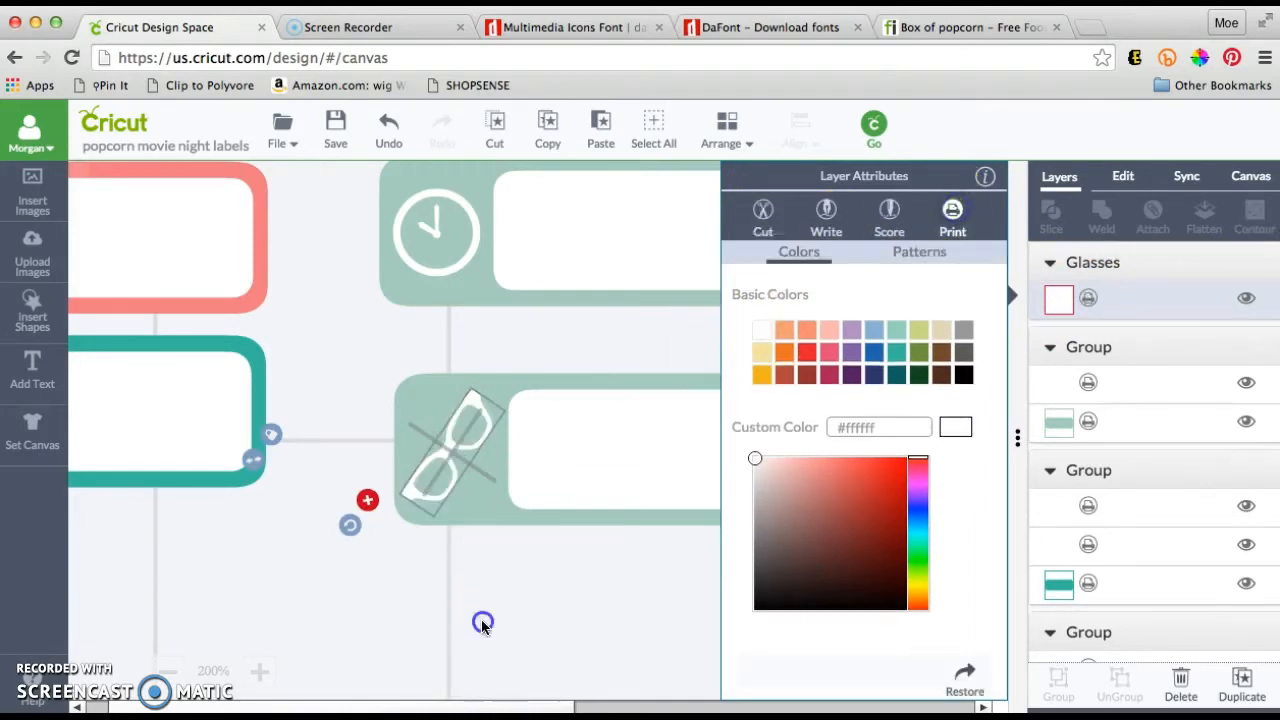
Align the glasses with the lower sage label and move them slightly right toward its white panel
{"action": "left_click_drag", "start_coordinate": [362, 345], "coordinate": [869, 587]}
{"action": "left_click", "coordinate": [801, 128]}
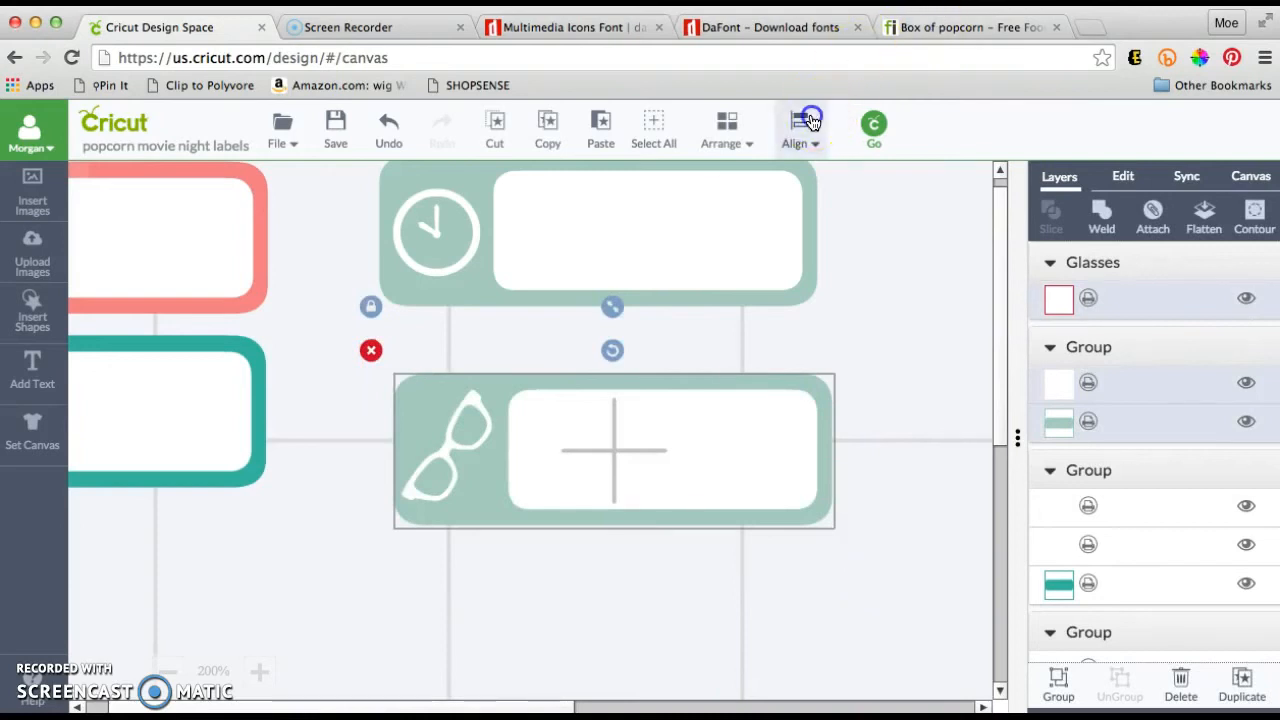
{"action": "left_click", "coordinate": [781, 311]}
{"action": "left_click", "coordinate": [491, 600]}
{"action": "left_click_drag", "start_coordinate": [440, 448], "coordinate": [449, 449]}
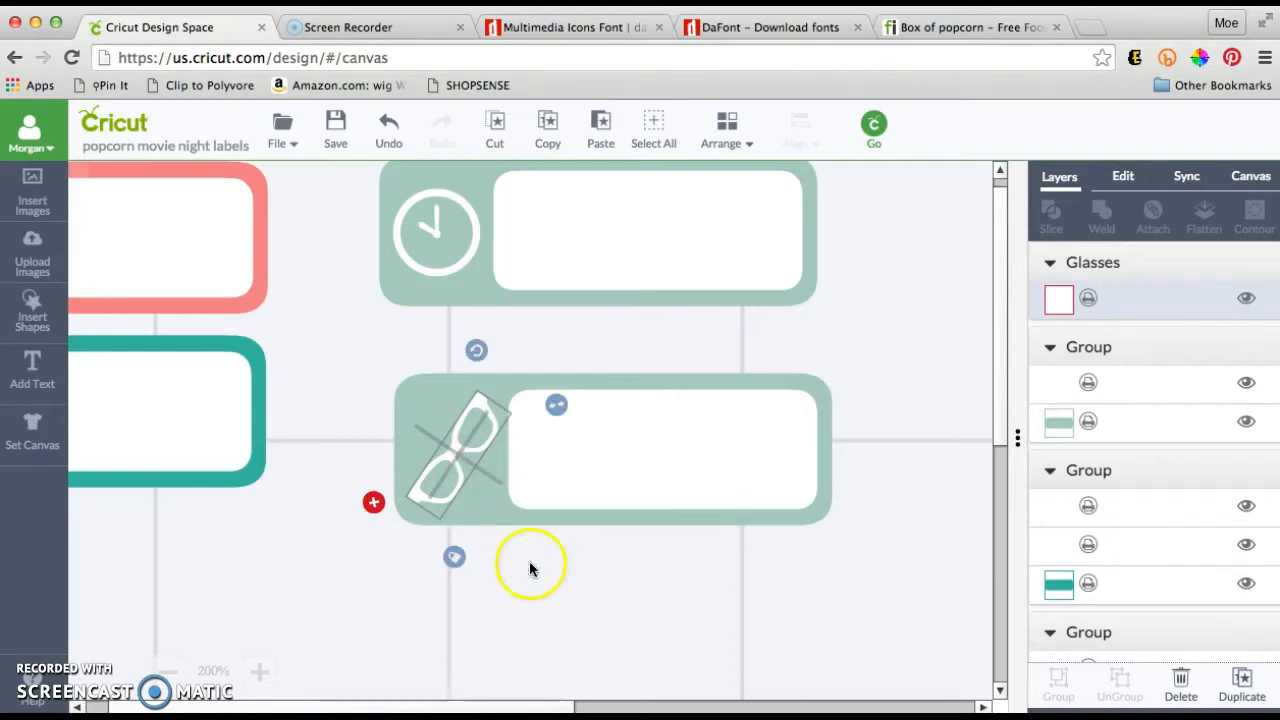
{"action": "left_click", "coordinate": [543, 583]}
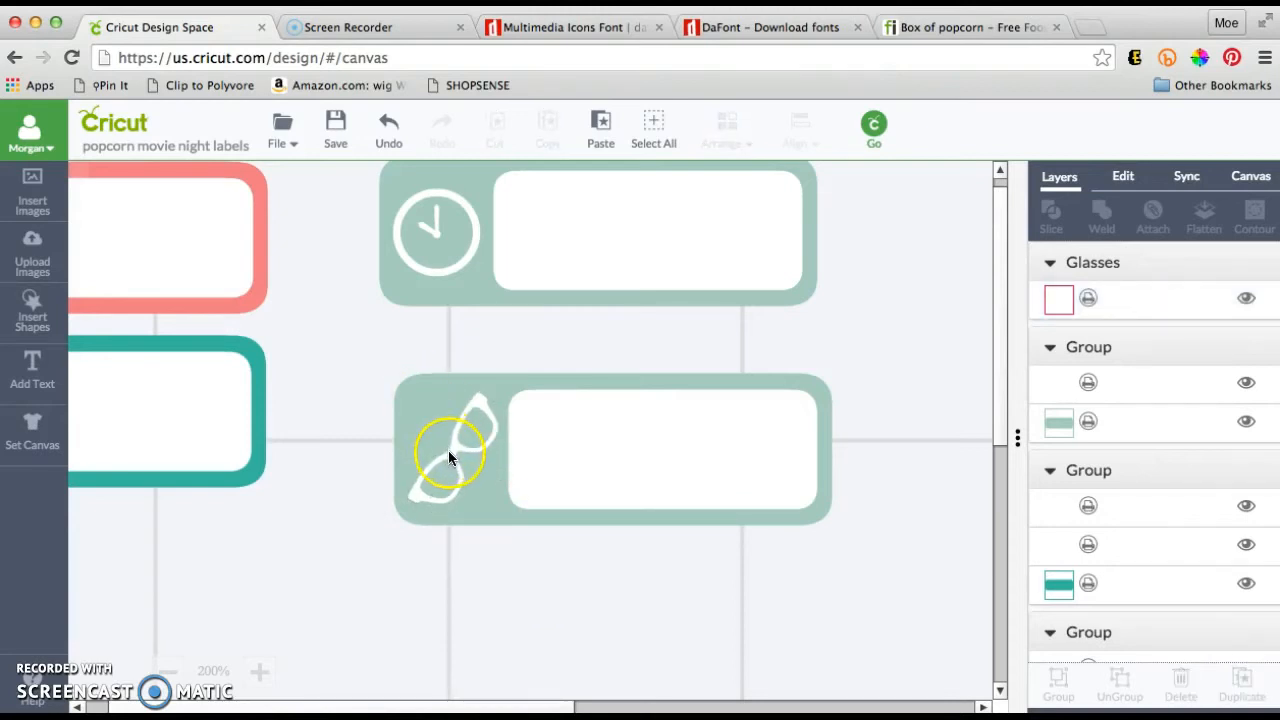
Align the repositioned glasses with the lower sage label again and group them together
{"action": "left_click_drag", "start_coordinate": [362, 354], "coordinate": [891, 576]}
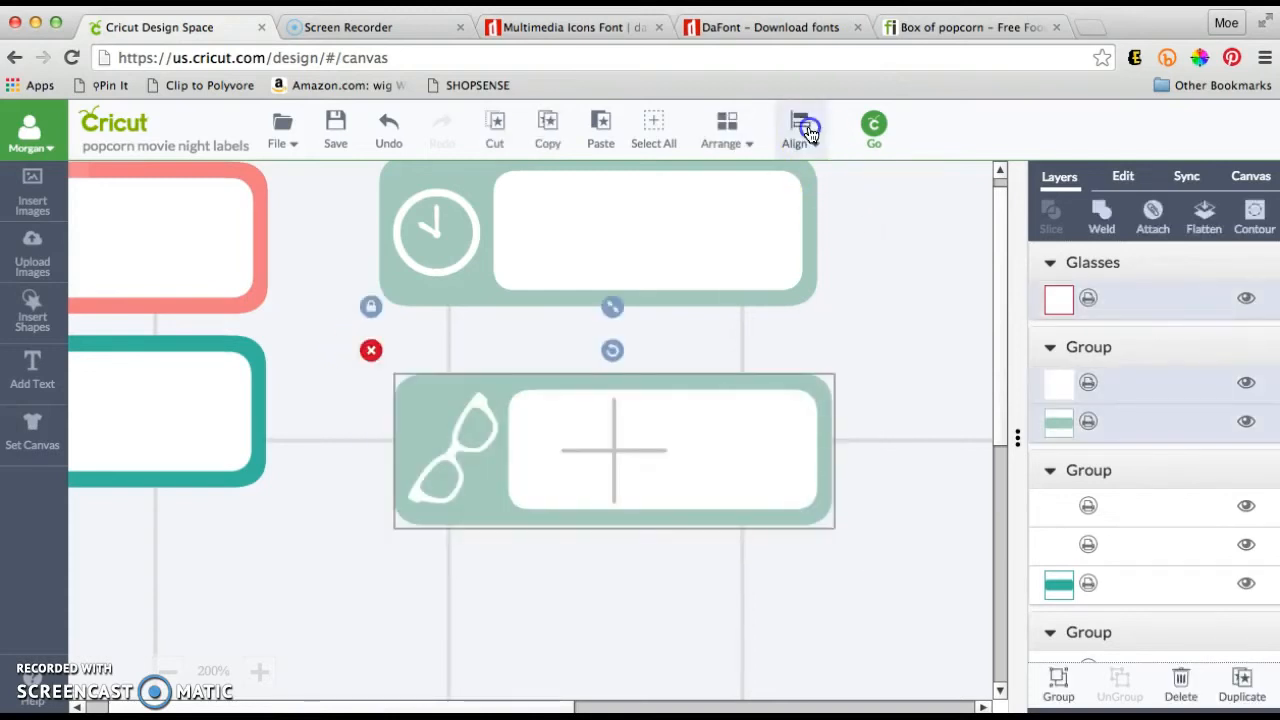
{"action": "left_click", "coordinate": [808, 131]}
{"action": "left_click", "coordinate": [789, 309]}
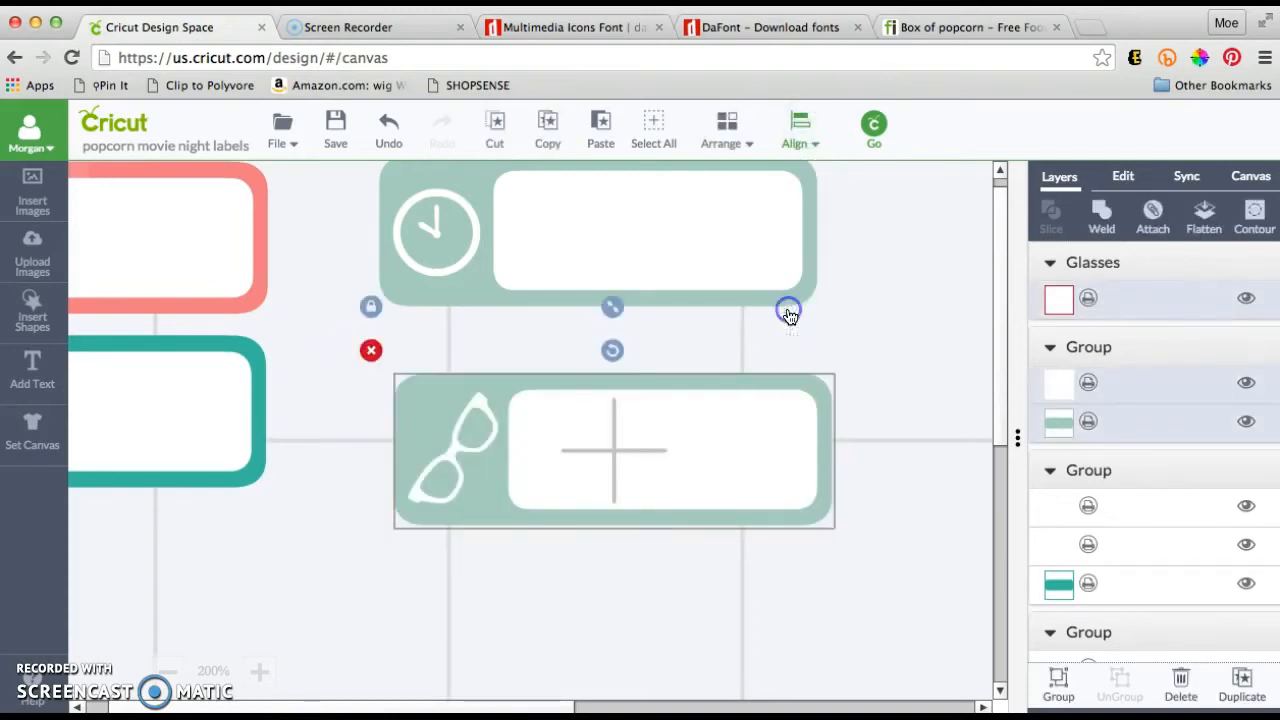
{"action": "left_click", "coordinate": [707, 640]}
{"action": "left_click_drag", "start_coordinate": [343, 342], "coordinate": [923, 564]}
{"action": "right_click", "coordinate": [773, 485]}
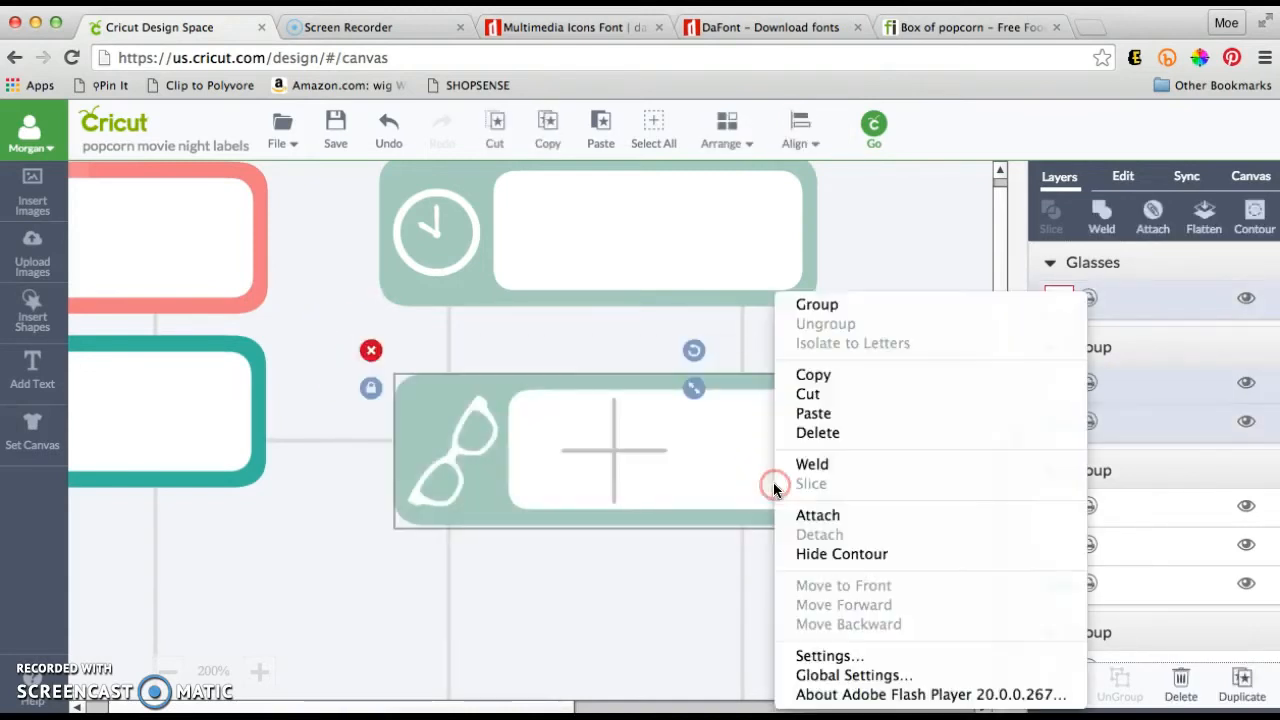
{"action": "left_click", "coordinate": [832, 303]}
{"action": "left_click", "coordinate": [473, 577]}
Recolor the glasses label's sage background with the light purple basic color
{"action": "left_click", "coordinate": [473, 496]}
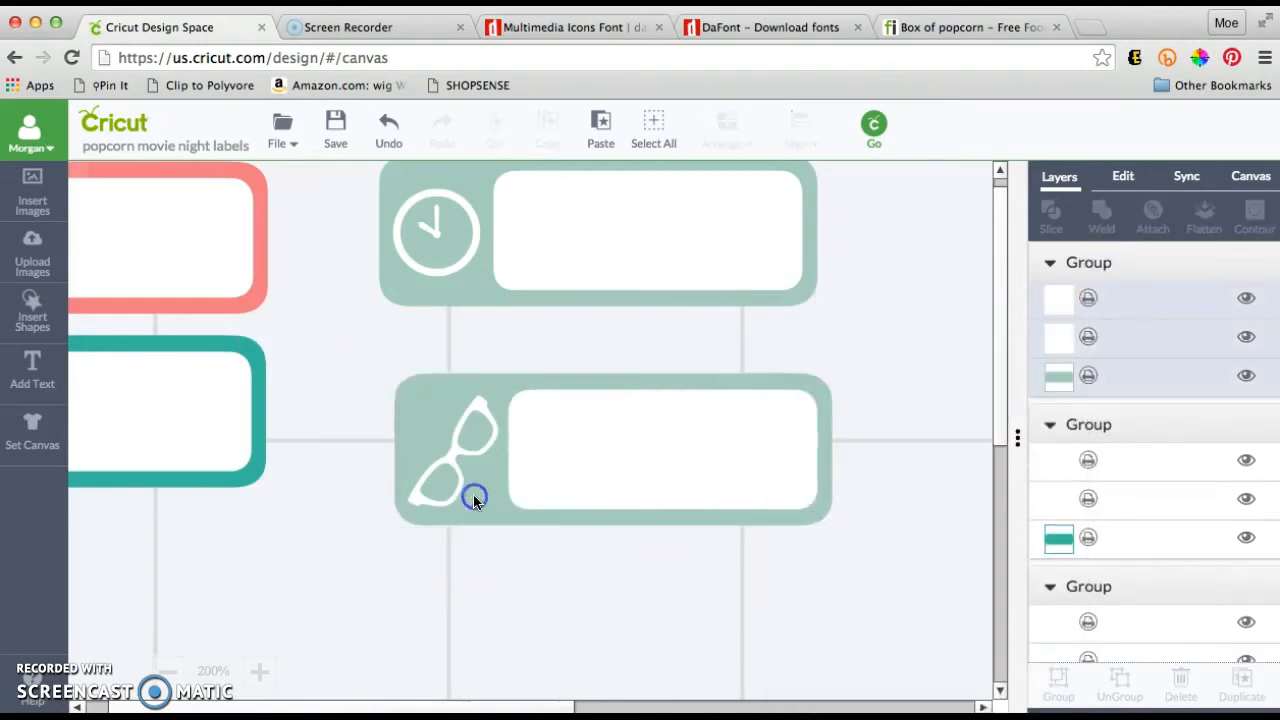
{"action": "left_click", "coordinate": [1059, 375]}
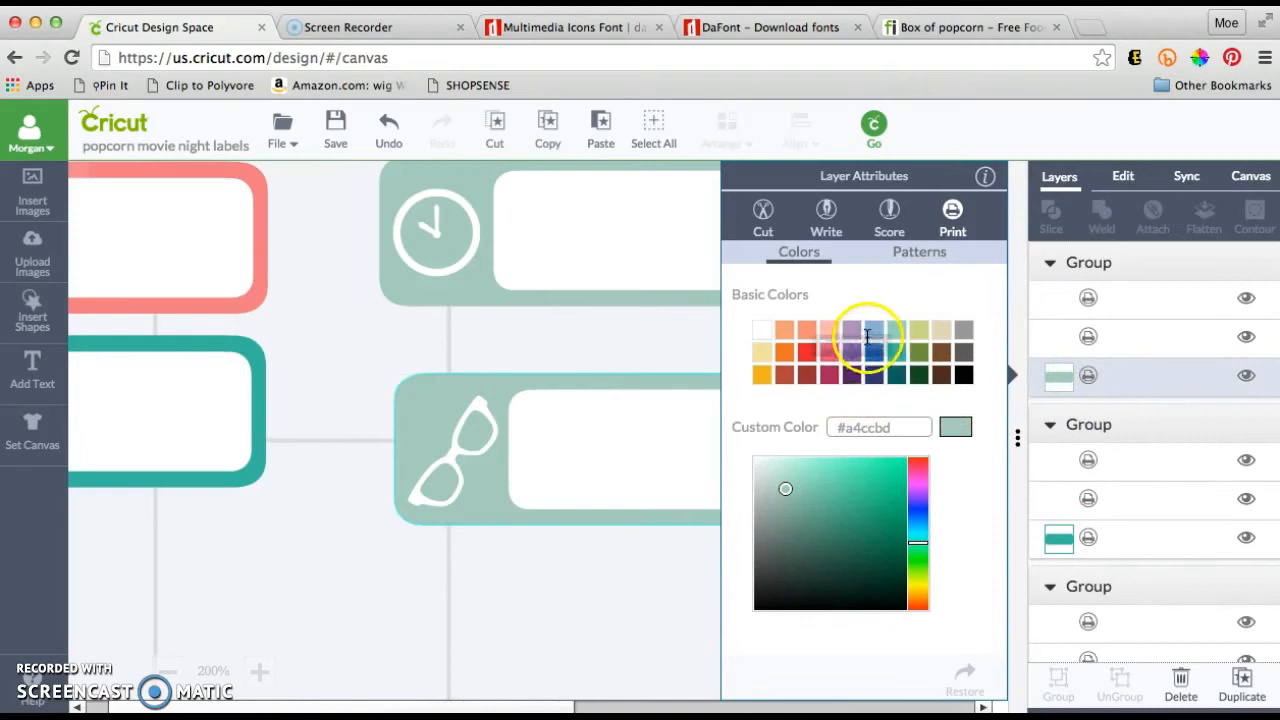
{"action": "left_click", "coordinate": [851, 331]}
{"action": "left_click", "coordinate": [600, 591]}
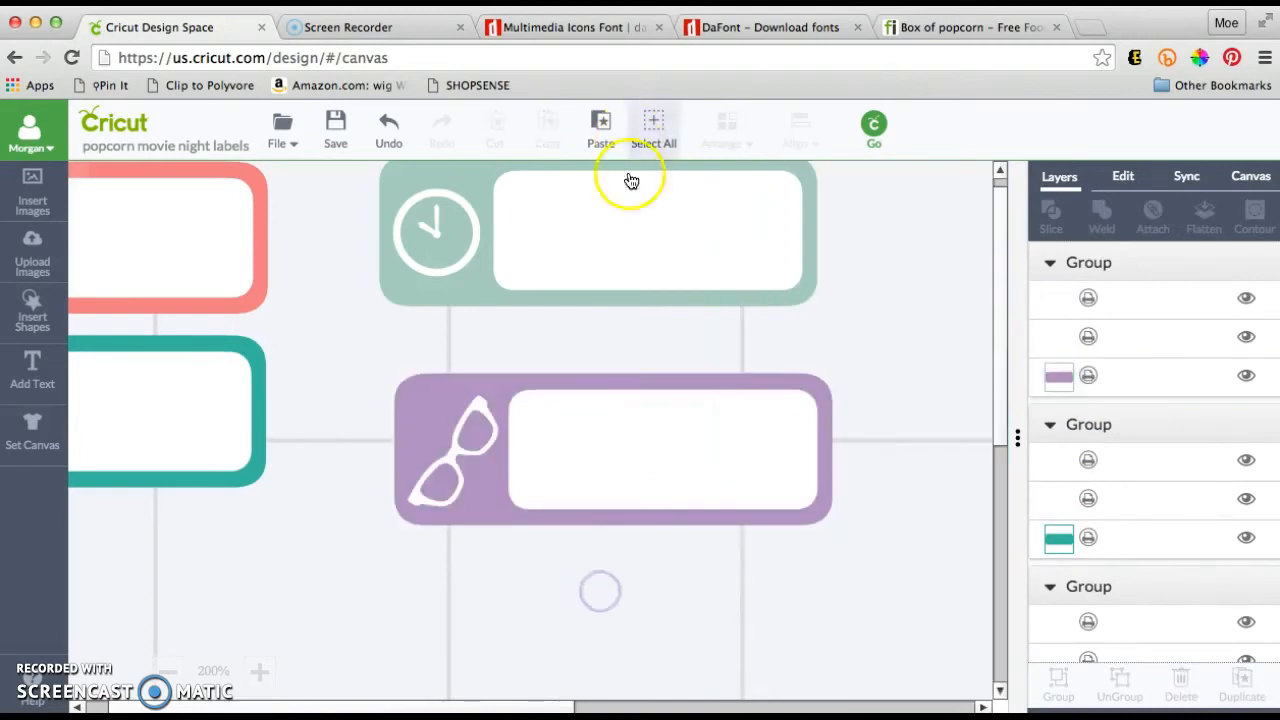
Move the purple glasses label directly below the sage clock label, lining up their edges
{"action": "left_click", "coordinate": [170, 672]}
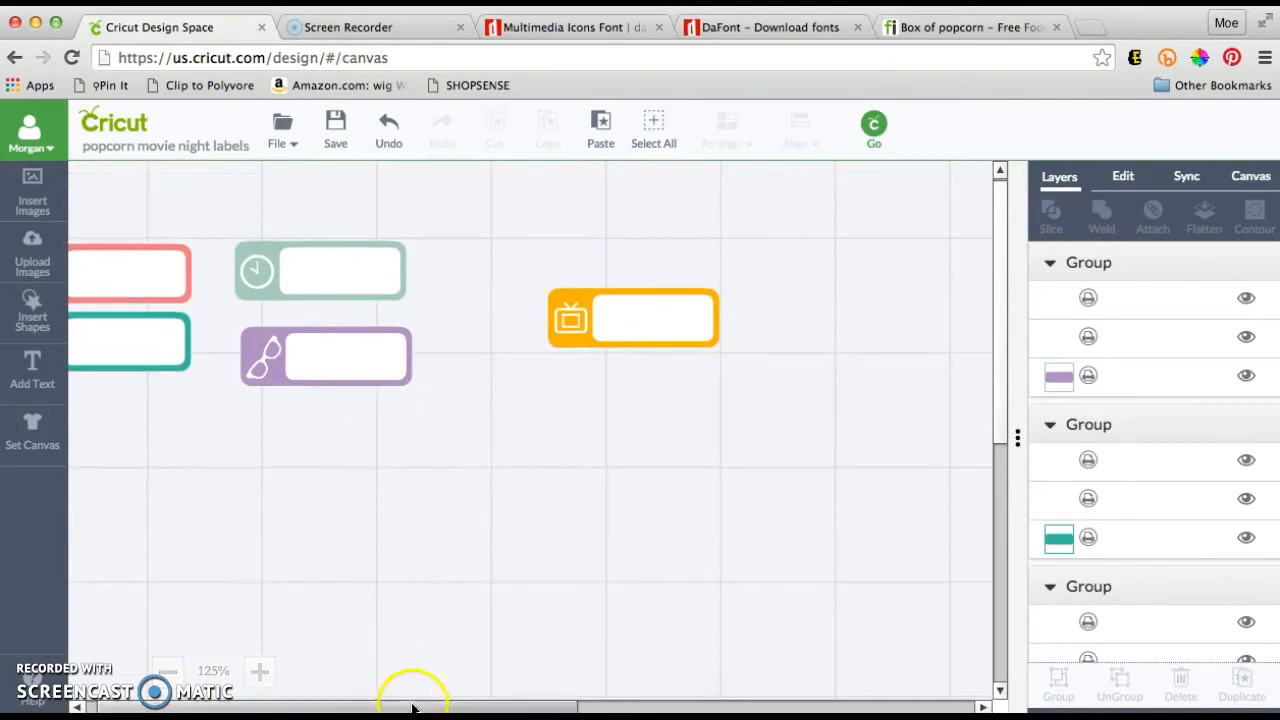
{"action": "left_click_drag", "start_coordinate": [414, 704], "coordinate": [343, 704]}
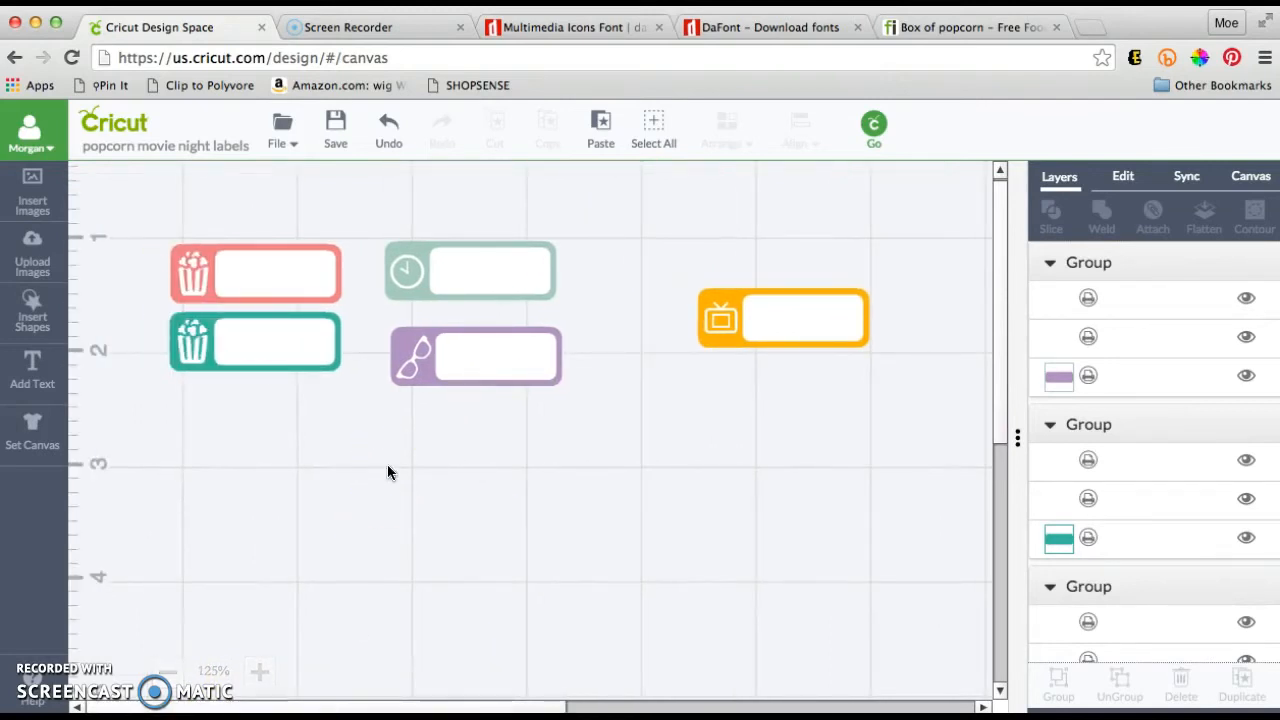
{"action": "mouse_move", "coordinate": [418, 373]}
{"action": "left_mouse_down"}
{"action": "mouse_move", "coordinate": [410, 352]}
{"action": "mouse_move", "coordinate": [413, 366]}
{"action": "left_mouse_up"}
{"action": "left_click", "coordinate": [838, 396]}
Select all parts of the orange TV label and move them beside the sage clock label
{"action": "left_click", "coordinate": [727, 318]}
{"action": "left_click", "coordinate": [722, 401]}
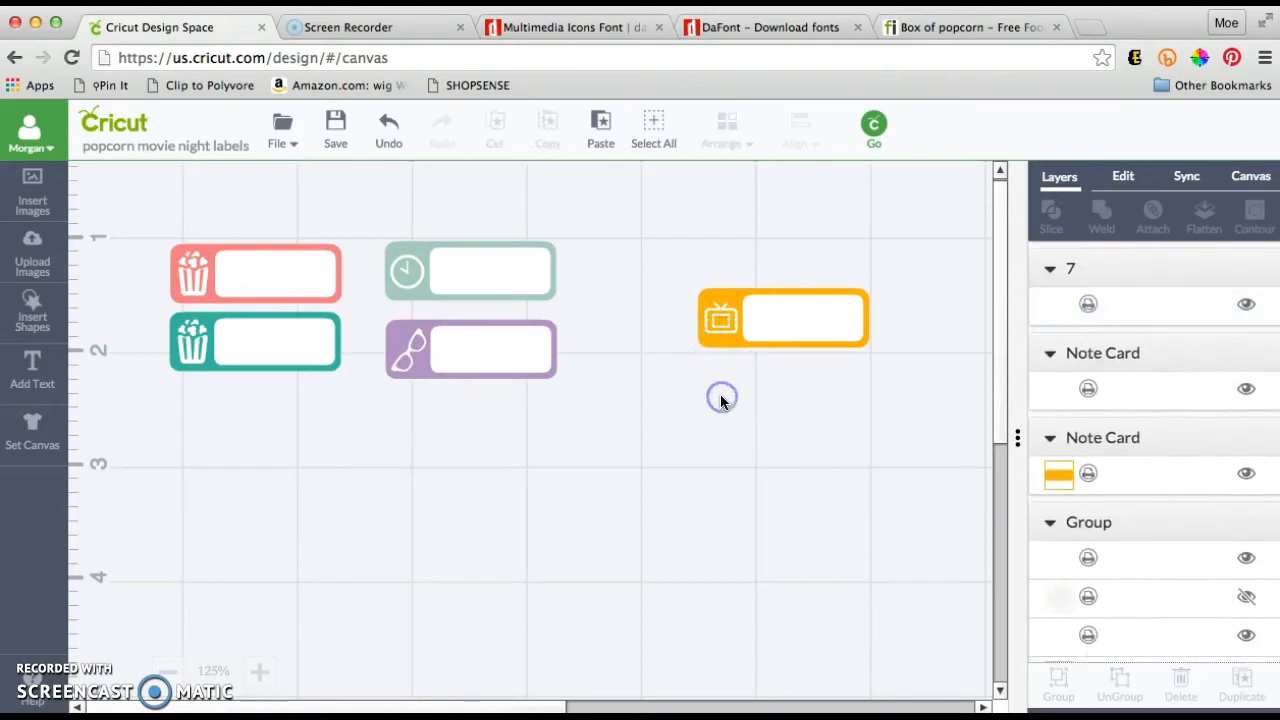
{"action": "left_click_drag", "start_coordinate": [665, 272], "coordinate": [940, 440]}
{"action": "left_click_drag", "start_coordinate": [846, 334], "coordinate": [756, 297]}
{"action": "left_click", "coordinate": [776, 420]}
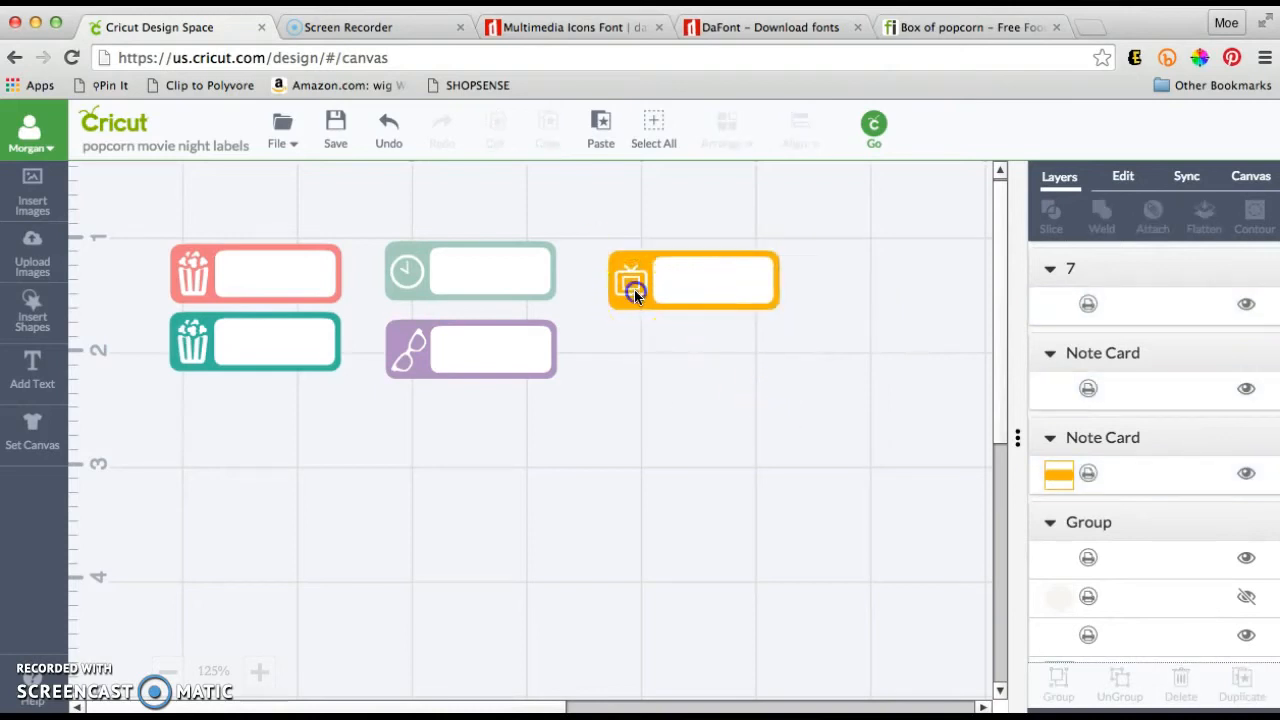
Select the TV icon on the orange label and check its font in the text settings
{"action": "left_click", "coordinate": [634, 289]}
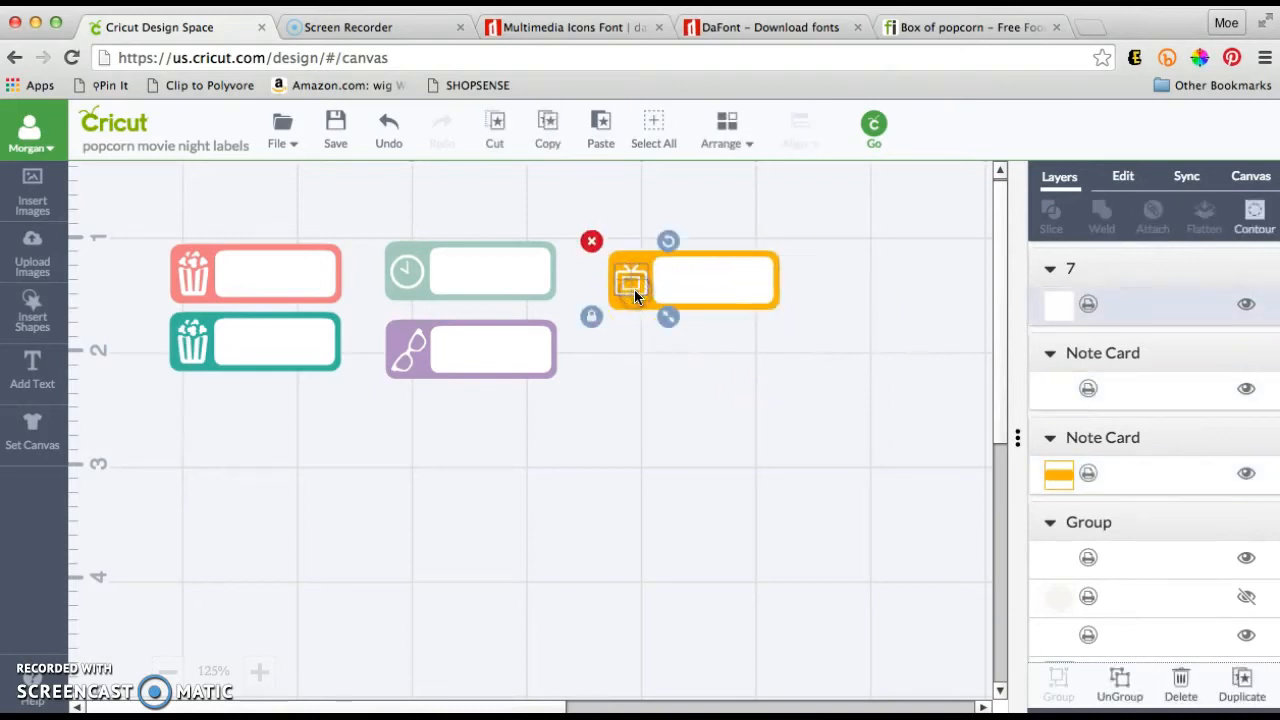
{"action": "left_click", "coordinate": [1116, 186]}
{"action": "left_click", "coordinate": [1074, 300]}
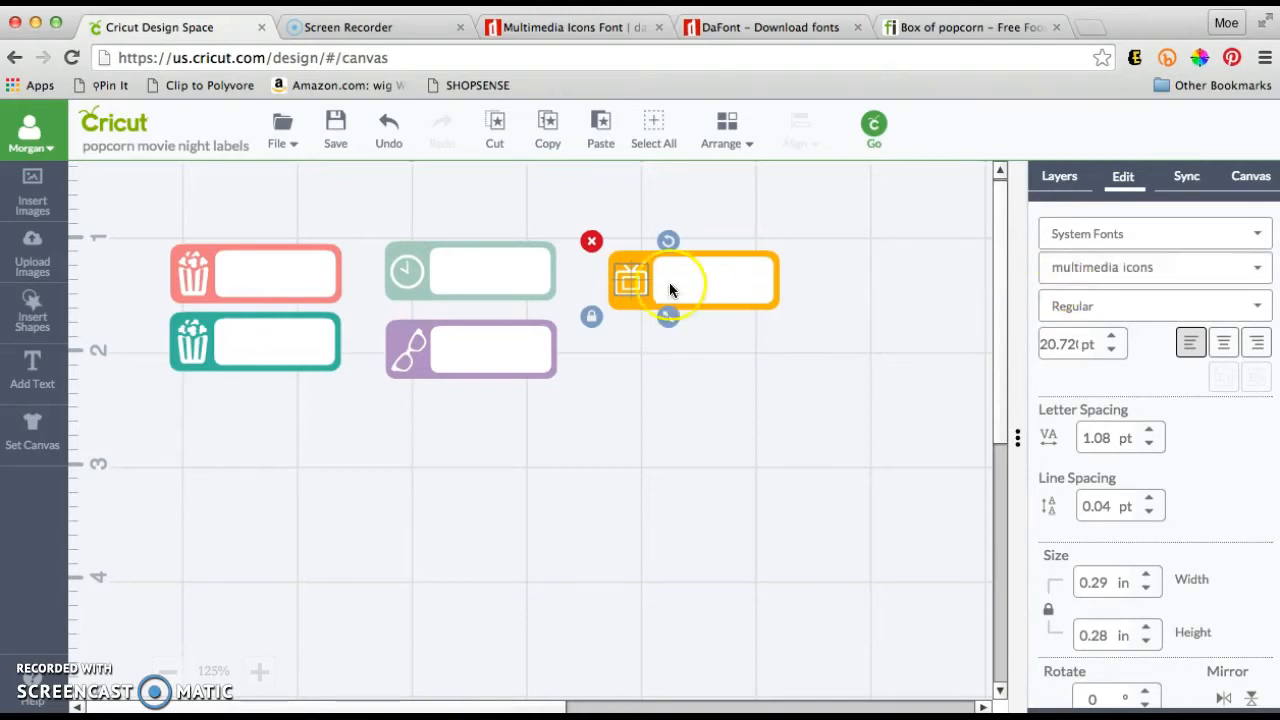
Switch to the DaFont website and look over its home page's categories and recently added fonts
{"action": "left_click", "coordinate": [710, 30]}
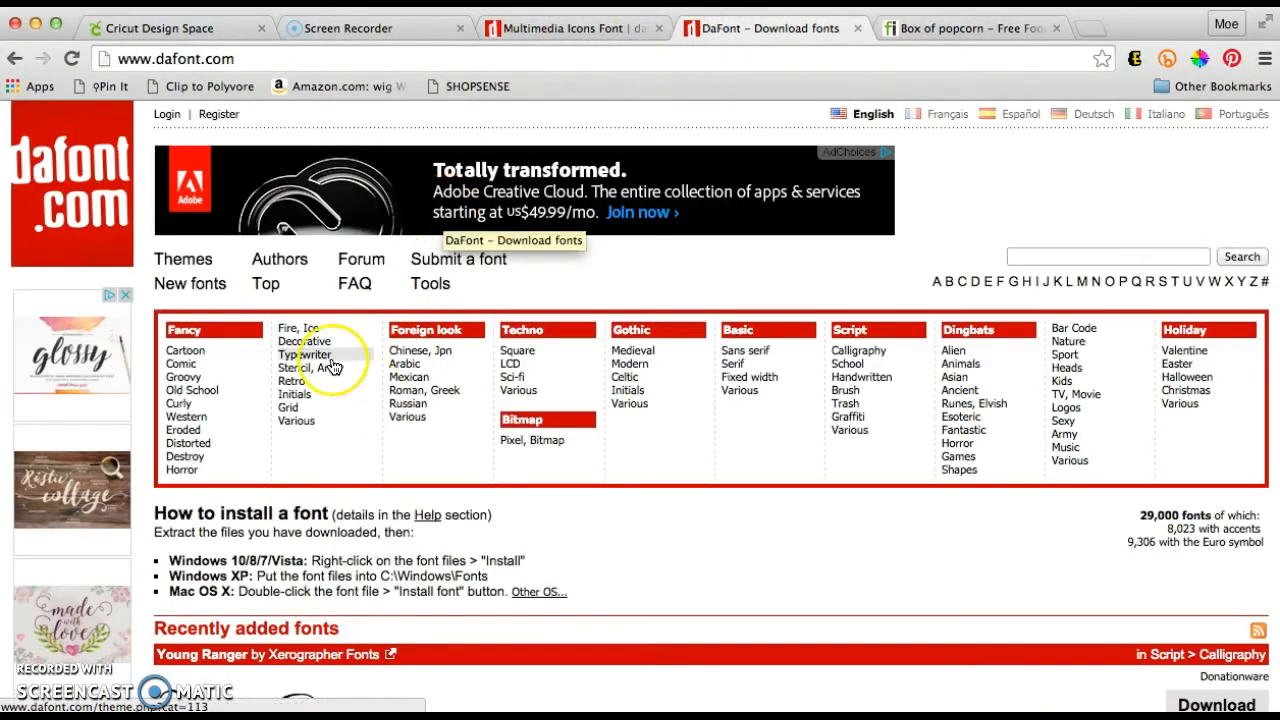
{"action": "scroll", "coordinate": [334, 367], "scroll_direction": "down", "scroll_amount": 4}
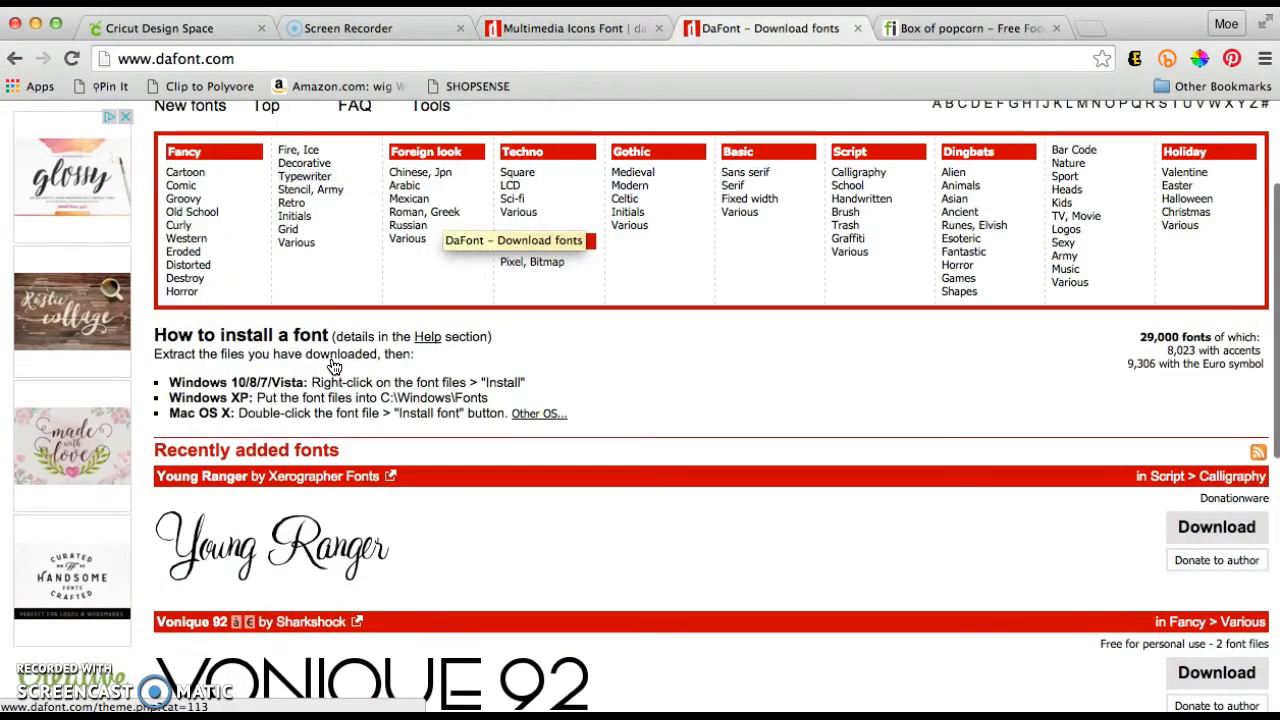
{"action": "scroll", "coordinate": [334, 367], "scroll_direction": "down", "scroll_amount": 7}
{"action": "scroll", "coordinate": [334, 367], "scroll_direction": "down", "scroll_amount": 4}
{"action": "scroll", "coordinate": [334, 367], "scroll_direction": "up", "scroll_amount": 12}
{"action": "left_click", "coordinate": [752, 601]}
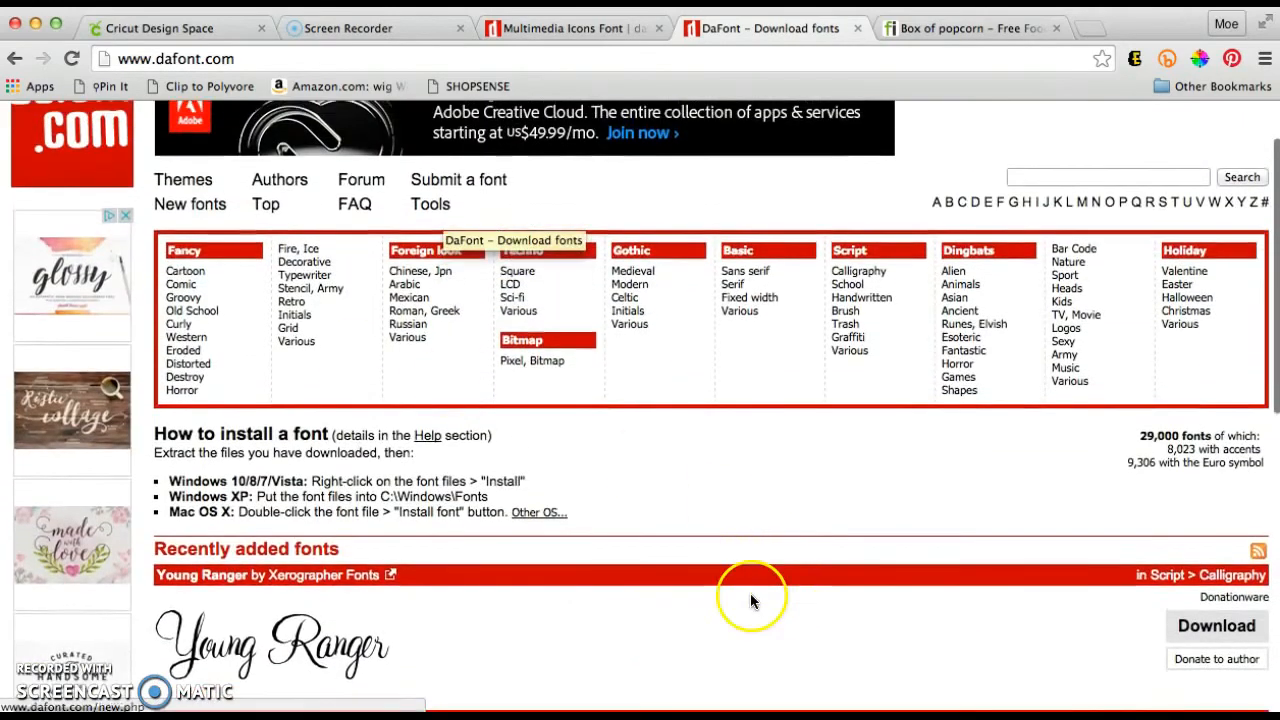
Open the Dingbats category, view the Social Shapes font page, and return to the list
{"action": "left_click", "coordinate": [967, 252]}
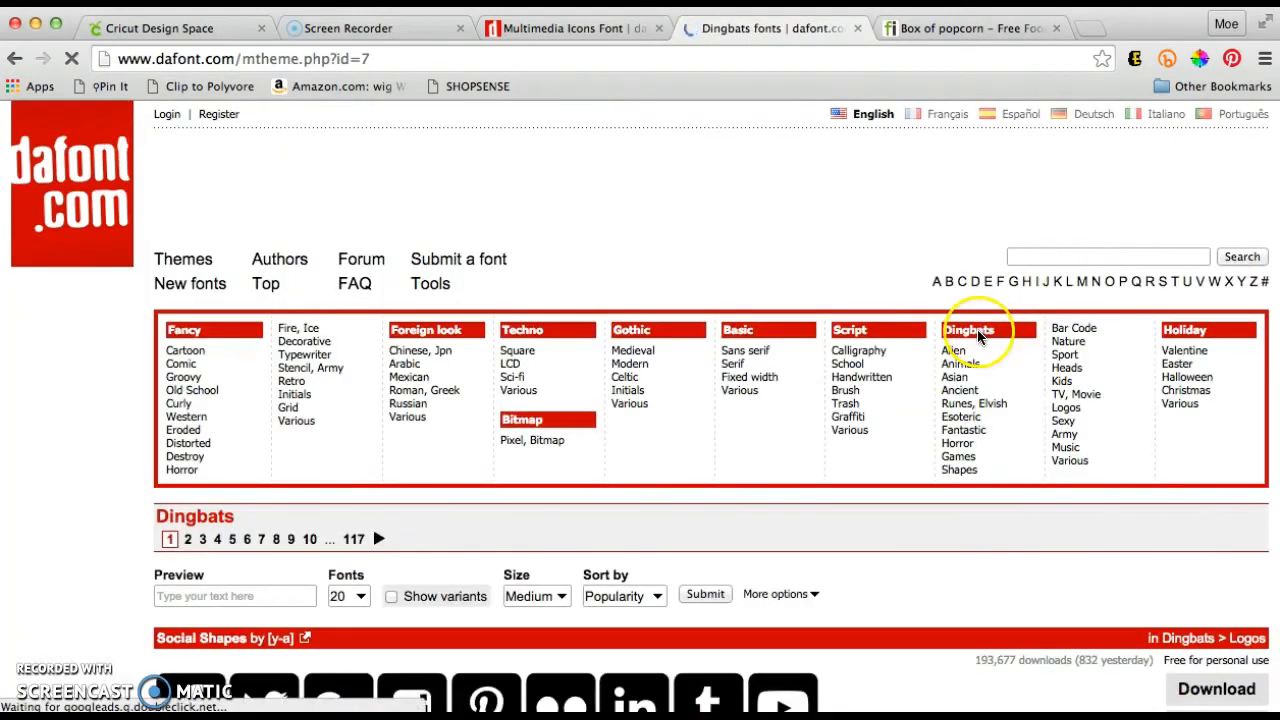
{"action": "scroll", "coordinate": [633, 517], "scroll_direction": "down", "scroll_amount": 3}
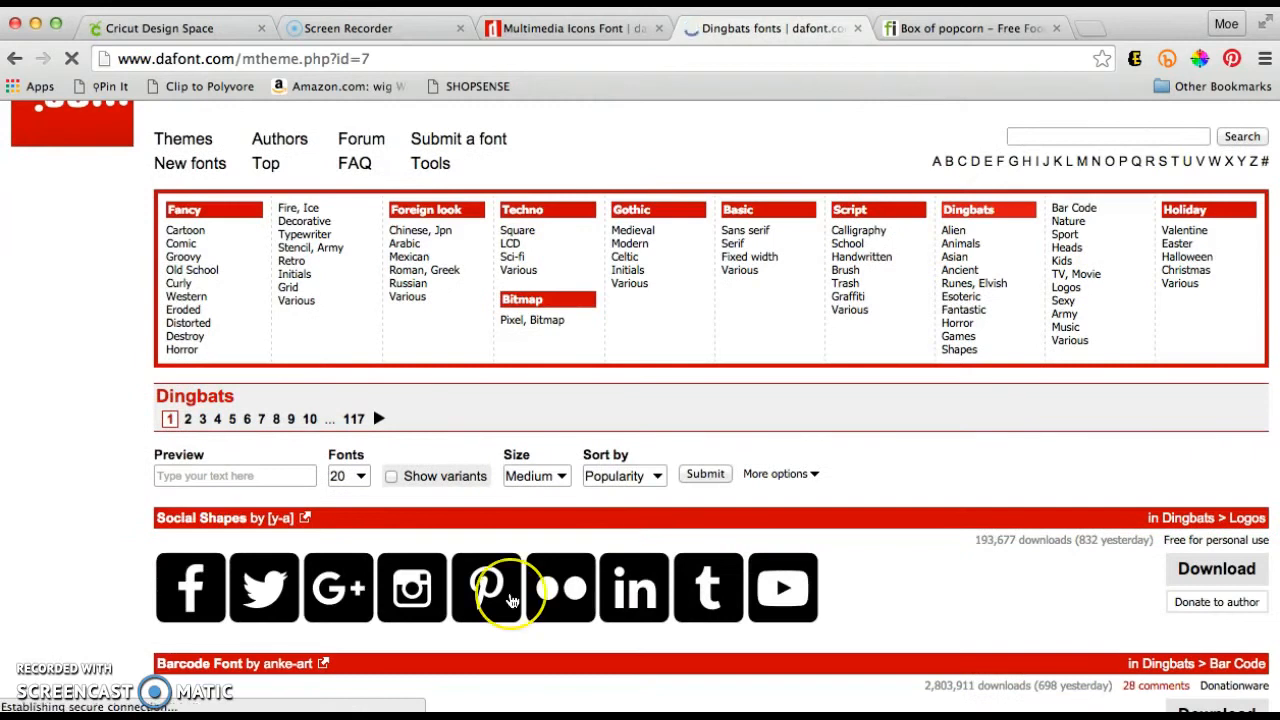
{"action": "scroll", "coordinate": [511, 600], "scroll_direction": "down", "scroll_amount": 2}
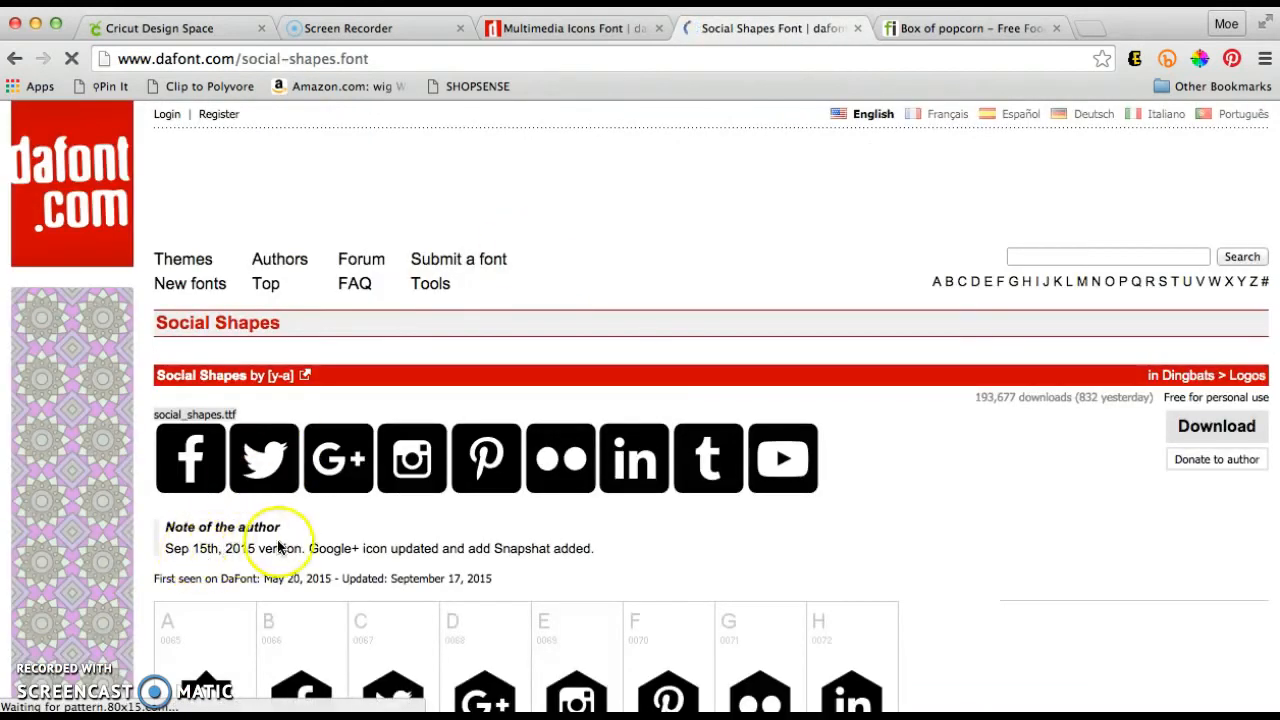
{"action": "scroll", "coordinate": [493, 578], "scroll_direction": "down", "scroll_amount": 3}
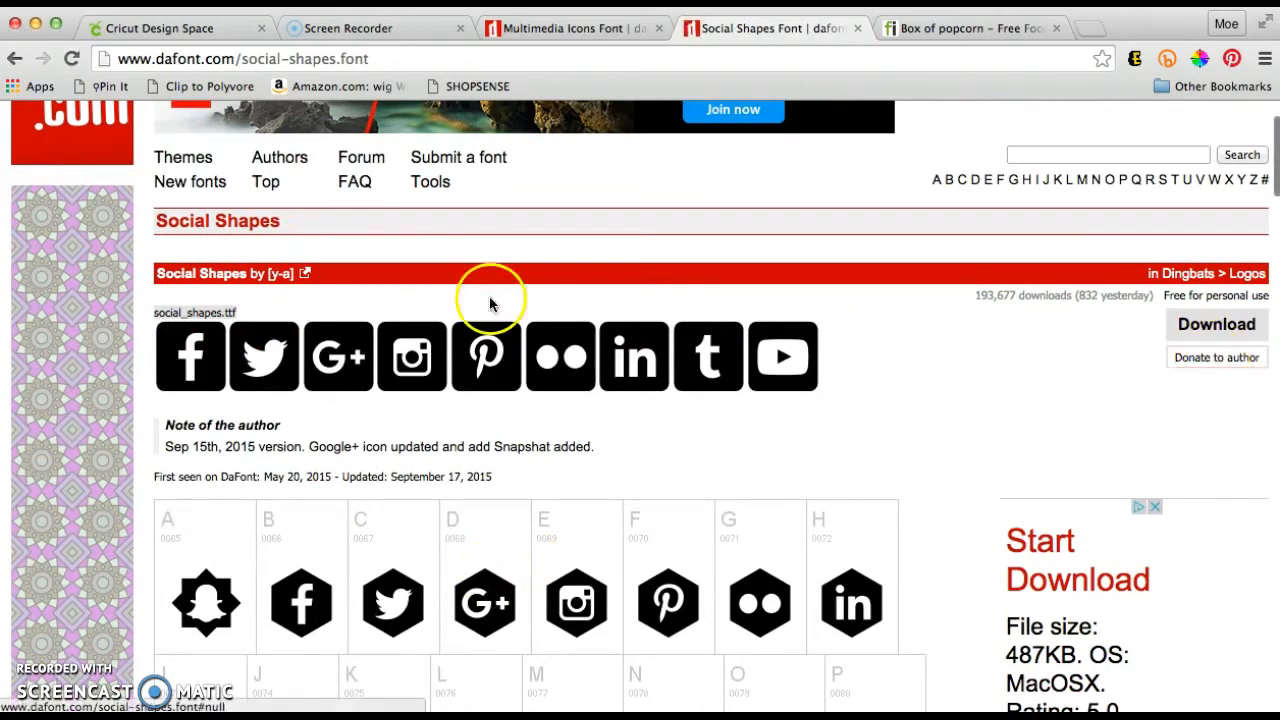
{"action": "left_click", "coordinate": [17, 60]}
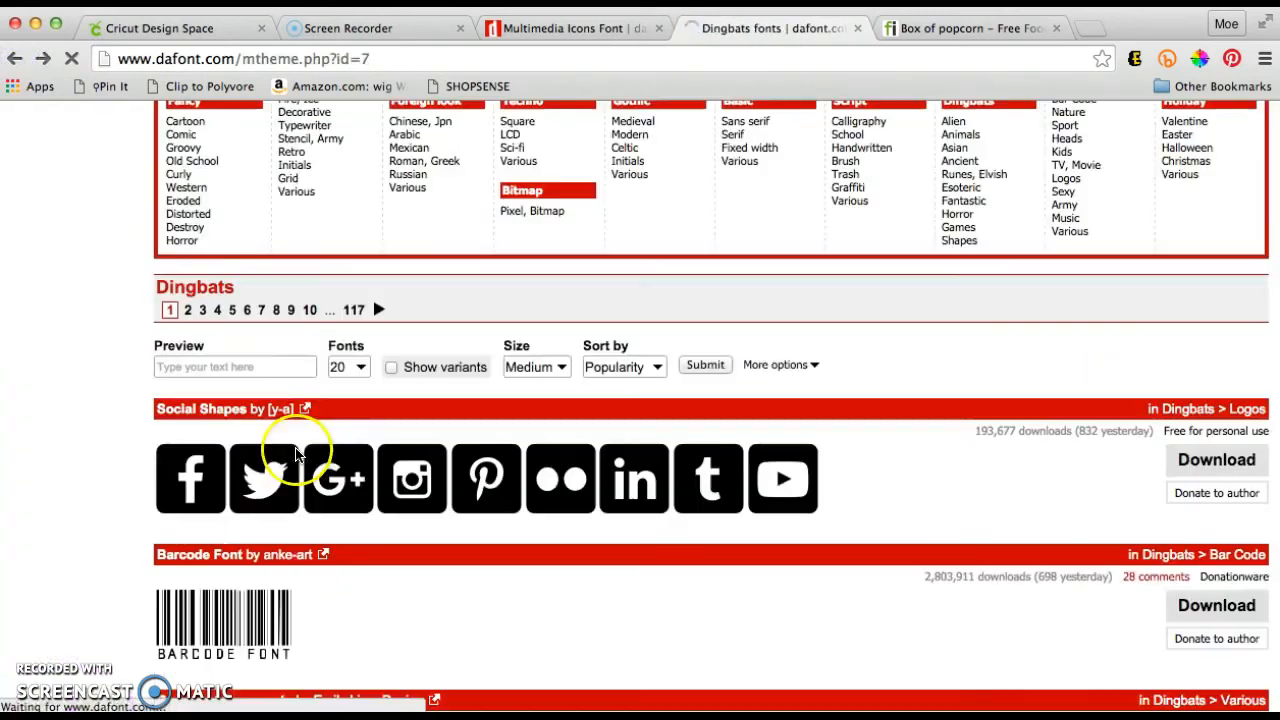
Reopen the Social Shapes font page to examine its icons and download option, and go back to the Dingbats list
{"action": "scroll", "coordinate": [271, 600], "scroll_direction": "down", "scroll_amount": 2}
{"action": "scroll", "coordinate": [334, 455], "scroll_direction": "up", "scroll_amount": 3}
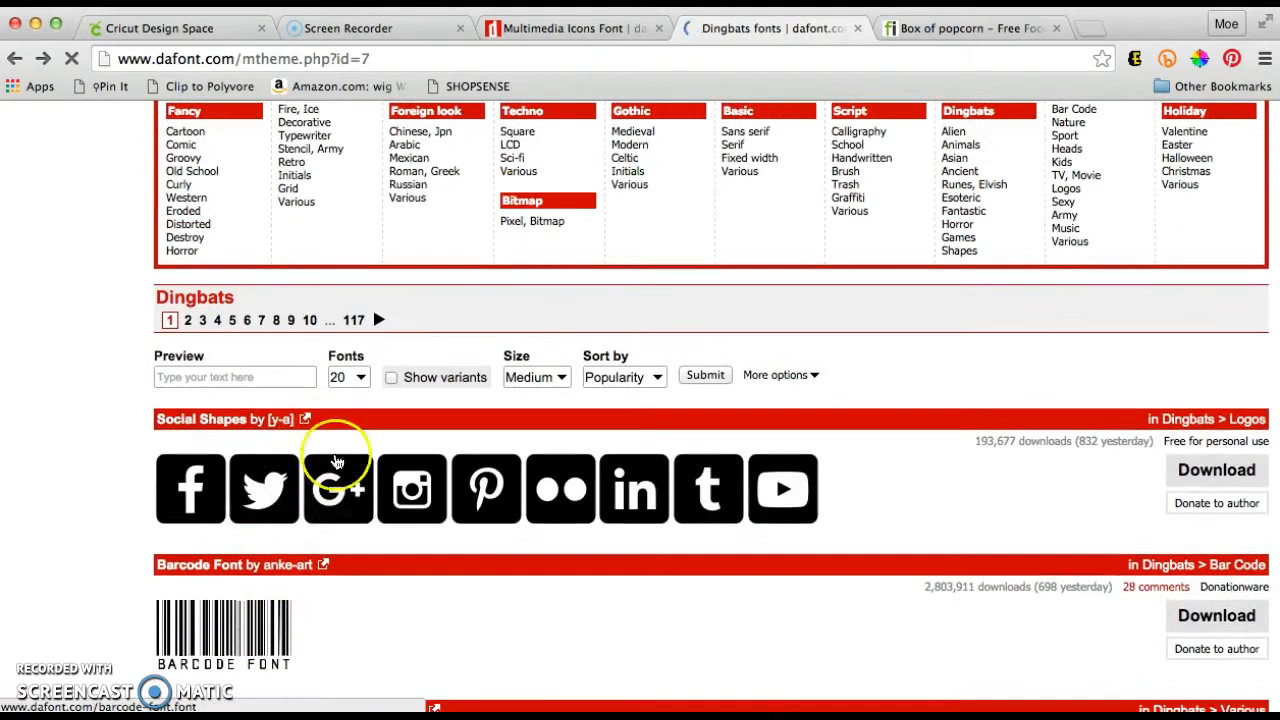
{"action": "left_click", "coordinate": [270, 443]}
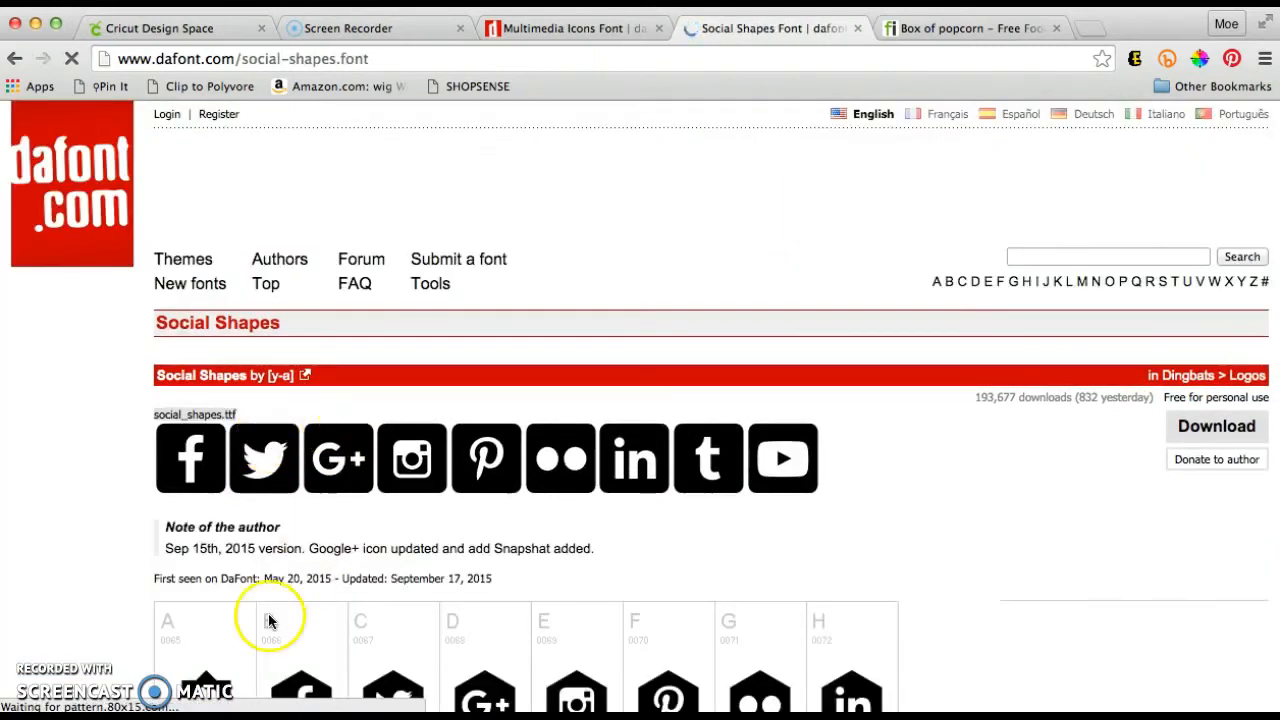
{"action": "scroll", "coordinate": [190, 532], "scroll_direction": "down", "scroll_amount": 1}
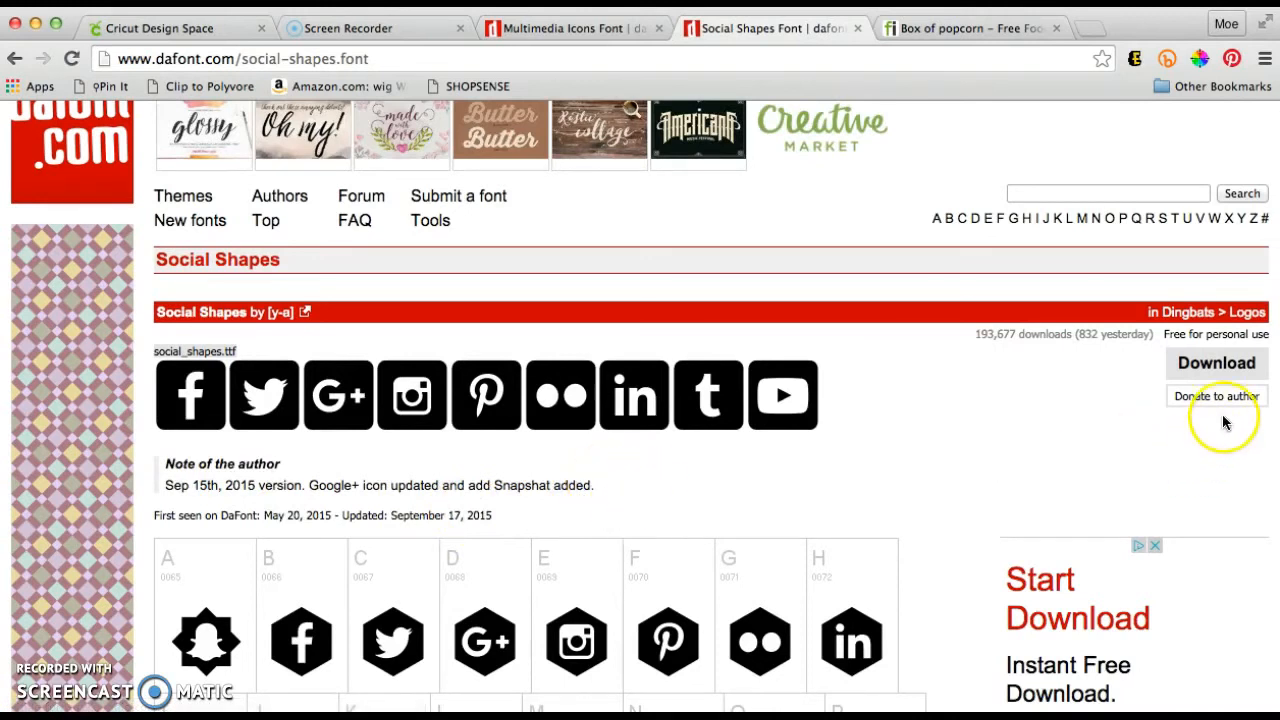
{"action": "left_click", "coordinate": [13, 59]}
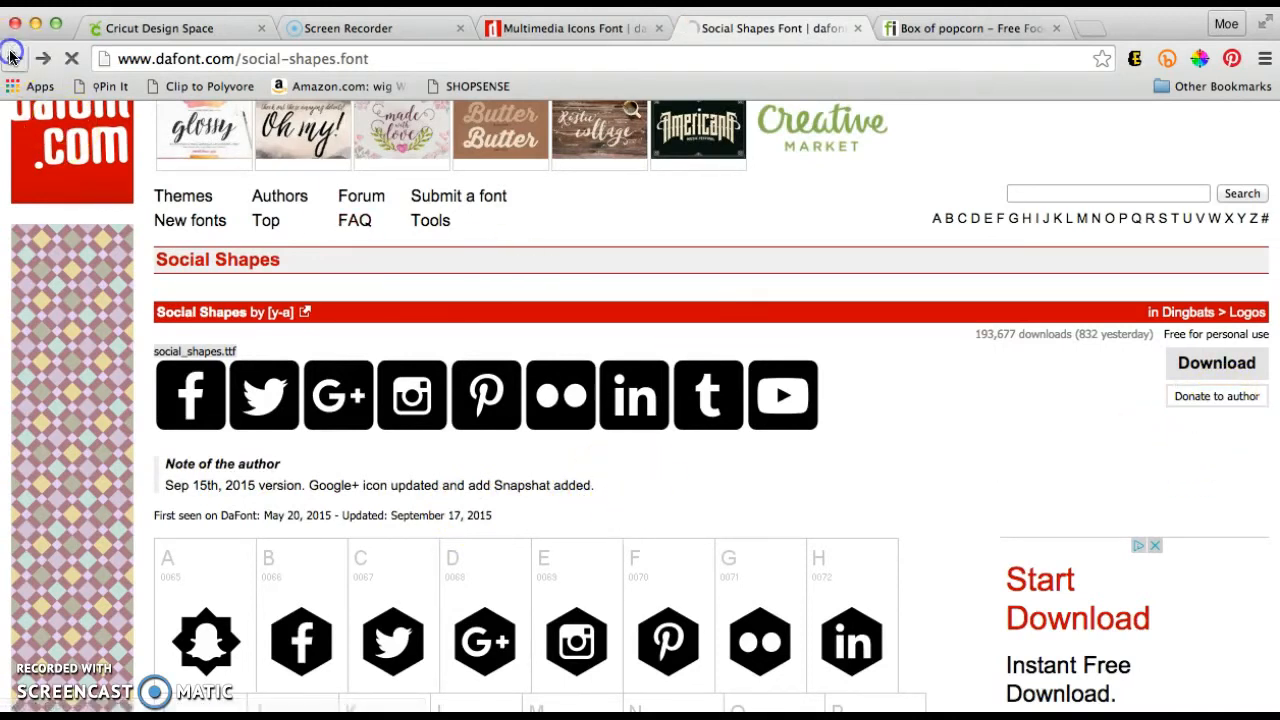
Look through the rest of the first Dingbats page and open page 6 to browse its fonts
{"action": "scroll", "coordinate": [373, 466], "scroll_direction": "down", "scroll_amount": 3}
{"action": "scroll", "coordinate": [375, 474], "scroll_direction": "down", "scroll_amount": 10}
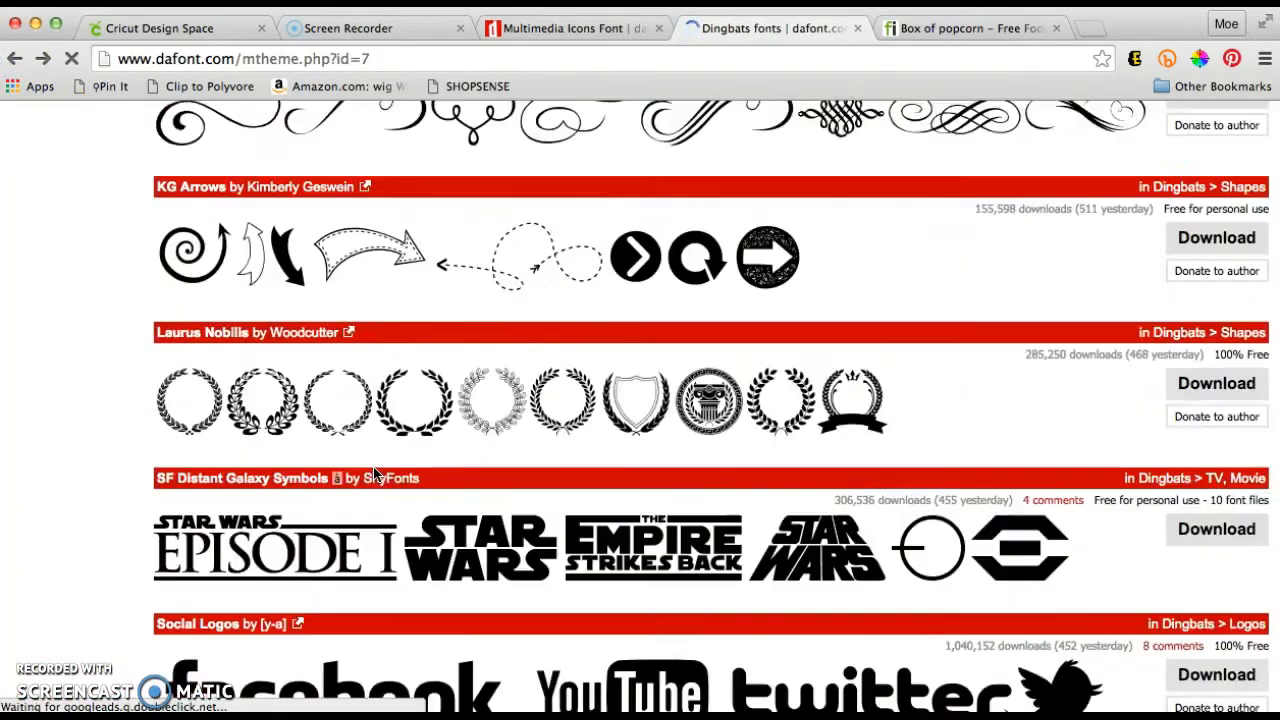
{"action": "scroll", "coordinate": [375, 474], "scroll_direction": "down", "scroll_amount": 4}
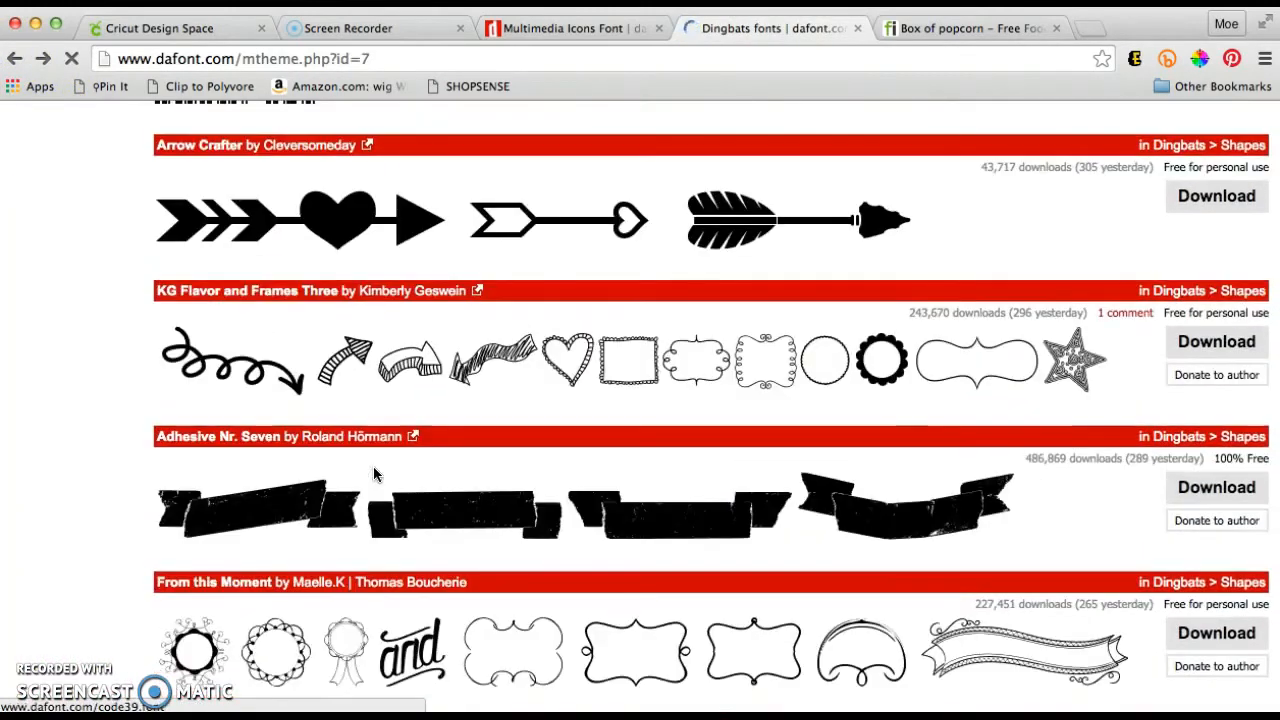
{"action": "scroll", "coordinate": [375, 474], "scroll_direction": "down", "scroll_amount": 10}
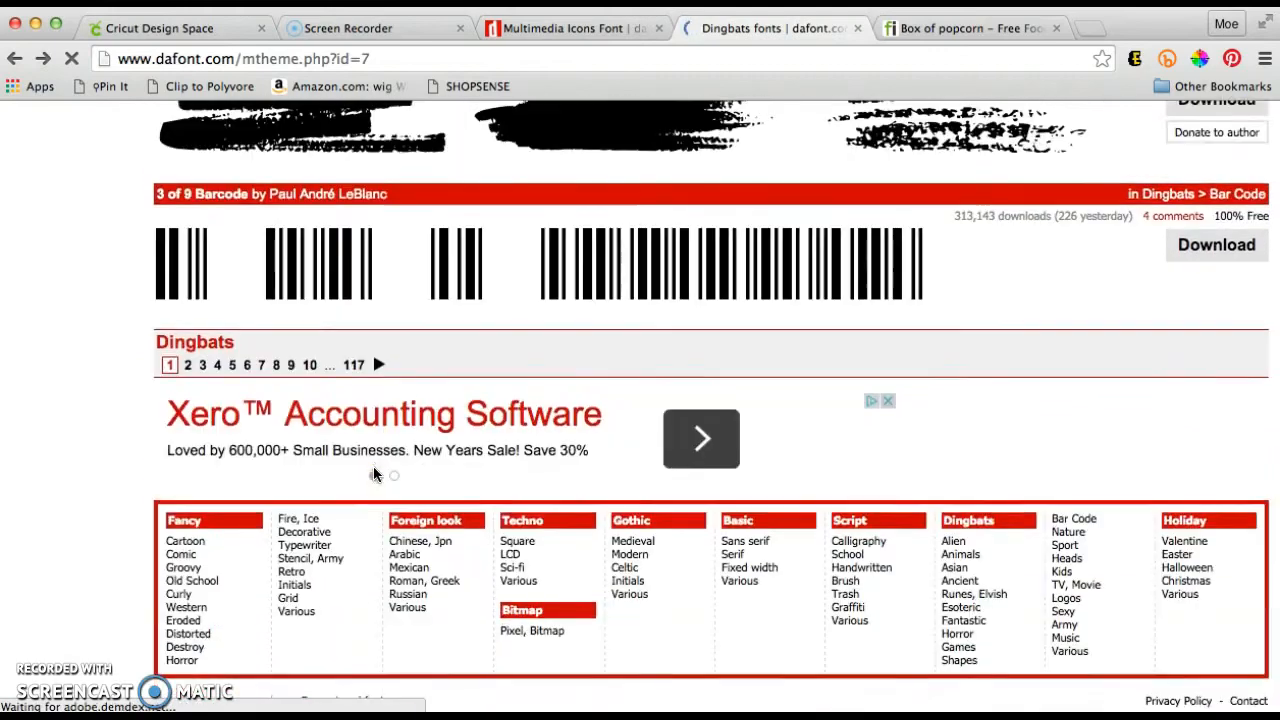
{"action": "left_click", "coordinate": [247, 366]}
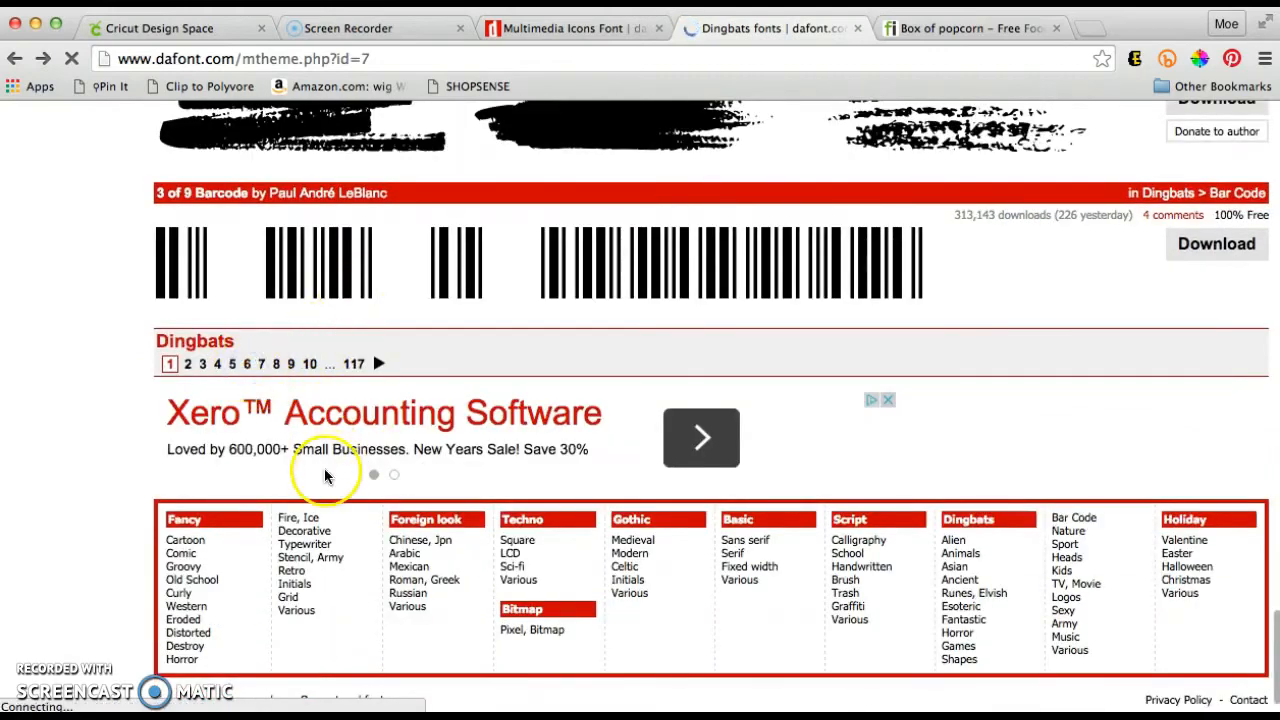
{"action": "scroll", "coordinate": [429, 529], "scroll_direction": "down", "scroll_amount": 3}
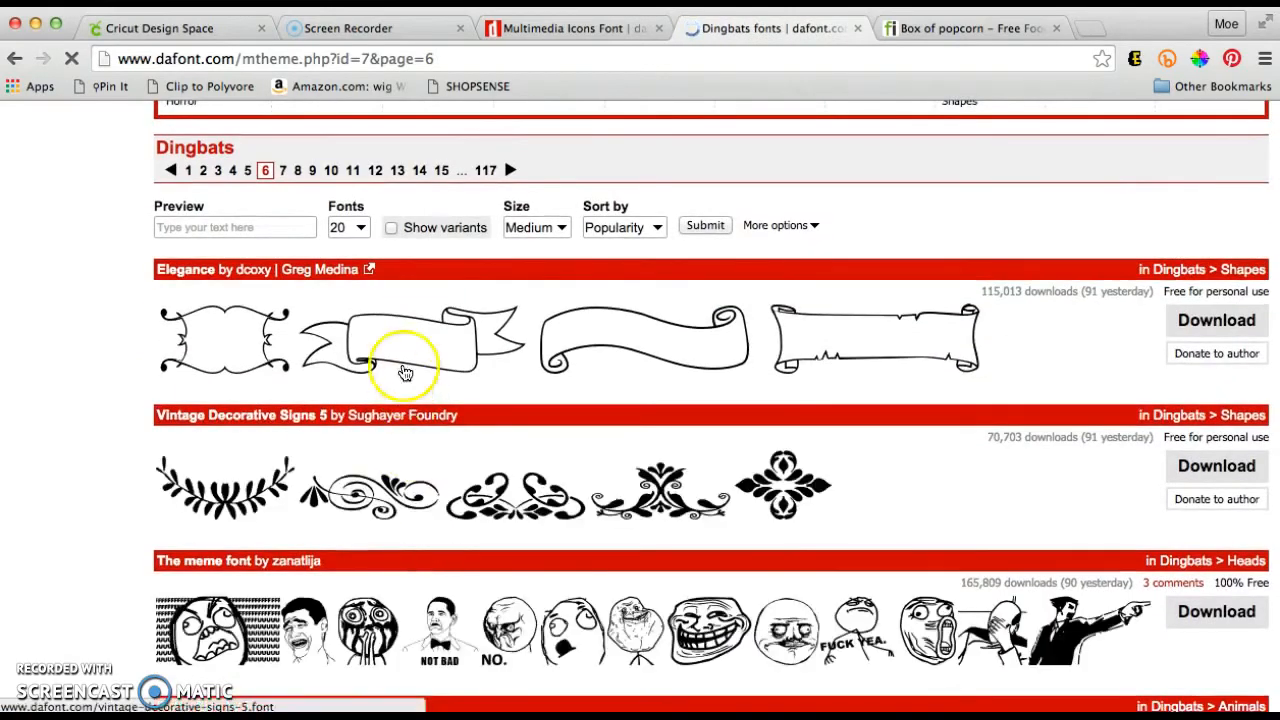
{"action": "scroll", "coordinate": [443, 543], "scroll_direction": "down", "scroll_amount": 2}
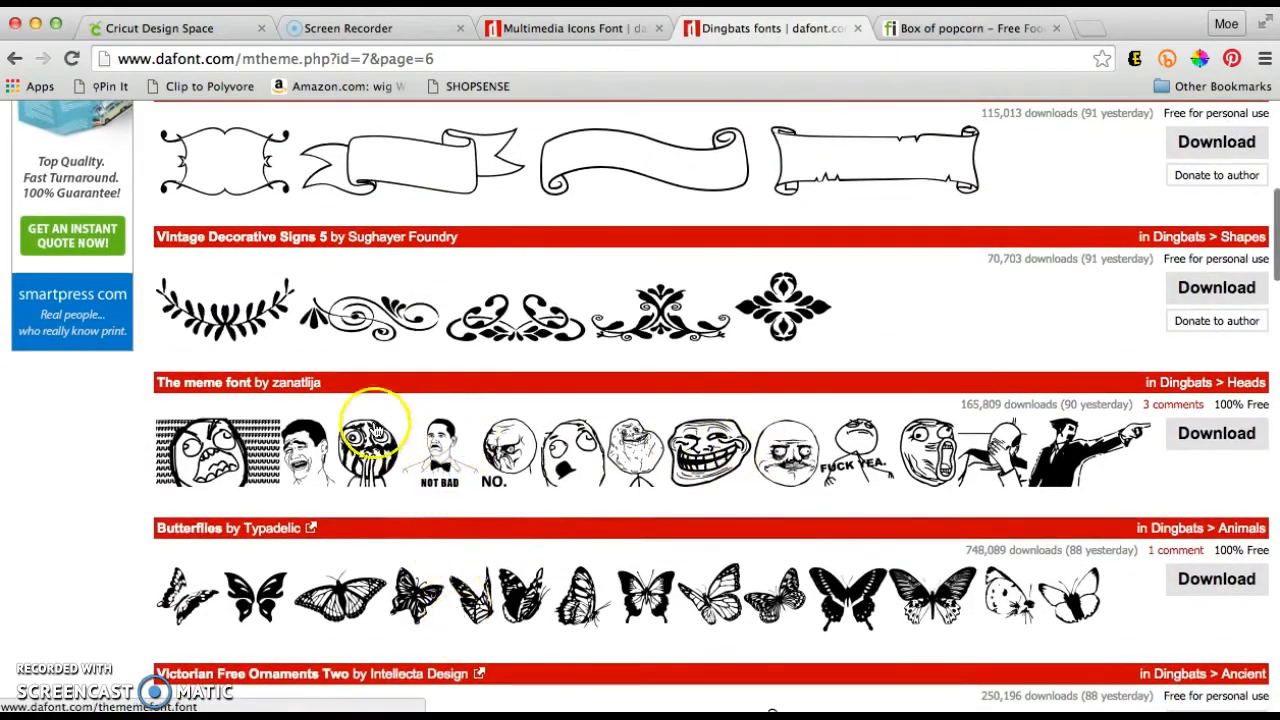
Look through the font previews on page 6 of the Dingbats list, down to Logos TFB
{"action": "scroll", "coordinate": [849, 488], "scroll_direction": "down", "scroll_amount": 5}
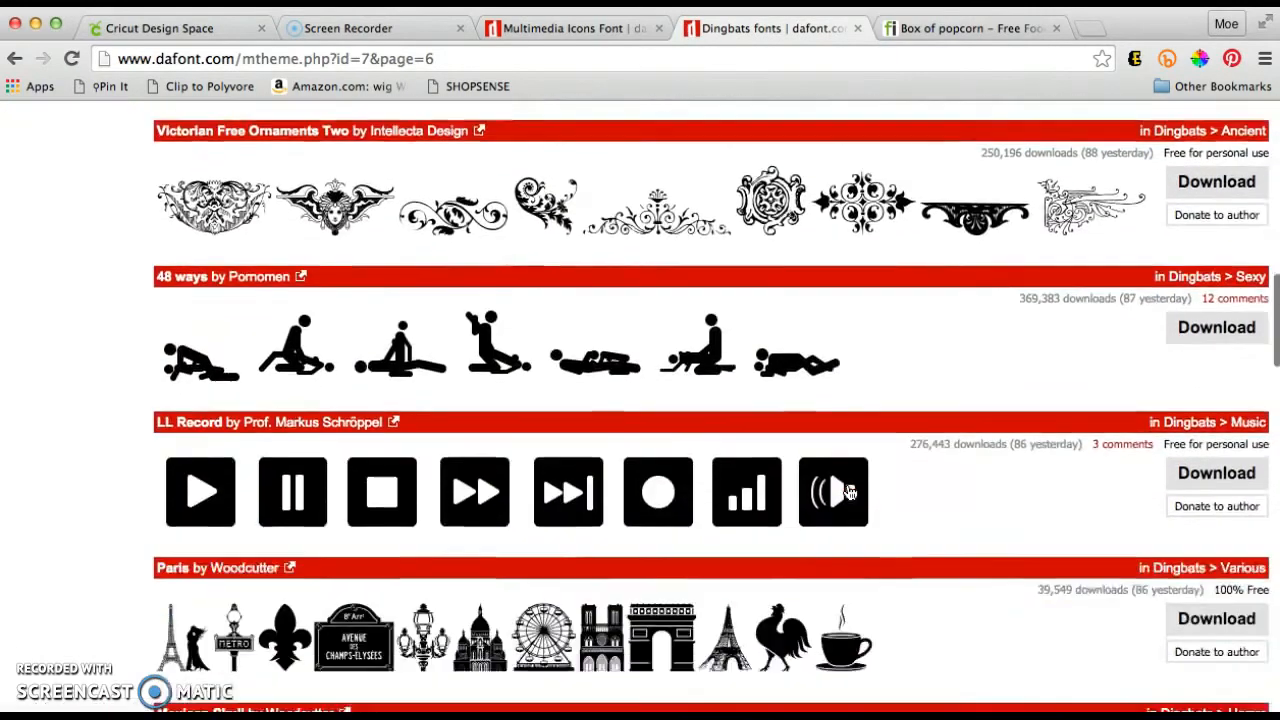
{"action": "scroll", "coordinate": [849, 492], "scroll_direction": "down", "scroll_amount": 3}
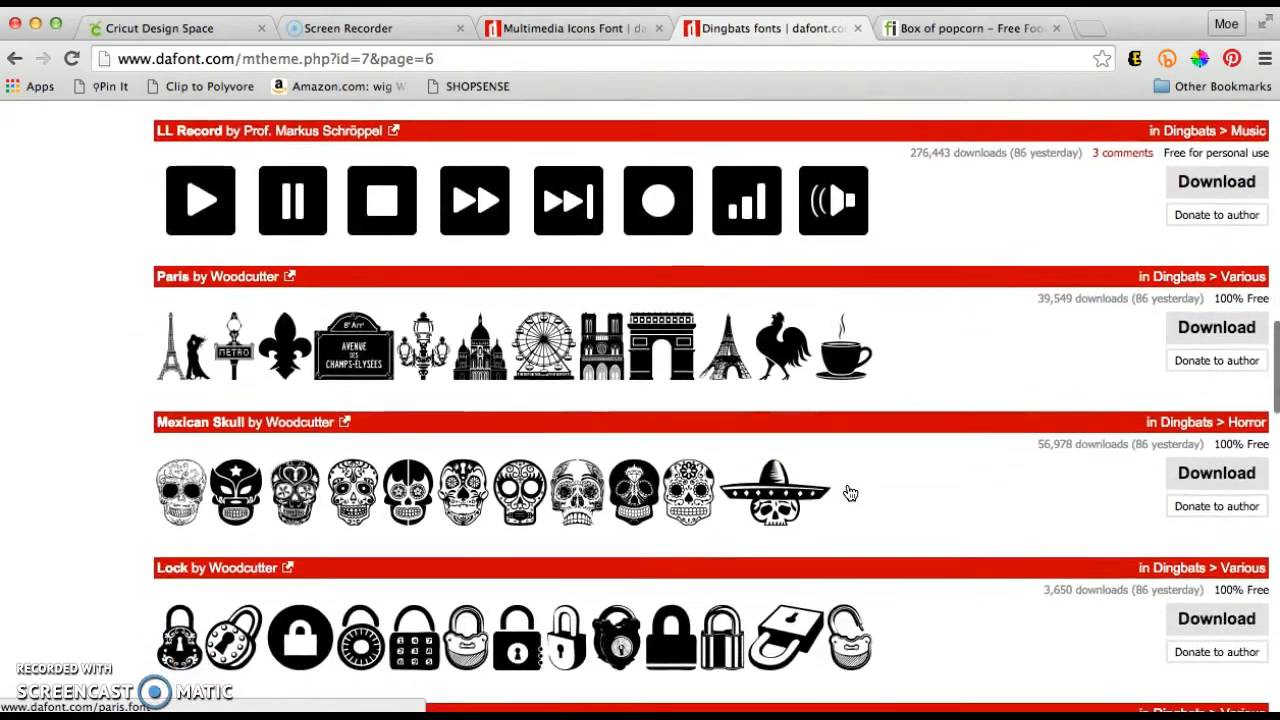
{"action": "scroll", "coordinate": [849, 492], "scroll_direction": "down", "scroll_amount": 1}
{"action": "scroll", "coordinate": [843, 486], "scroll_direction": "down", "scroll_amount": 2}
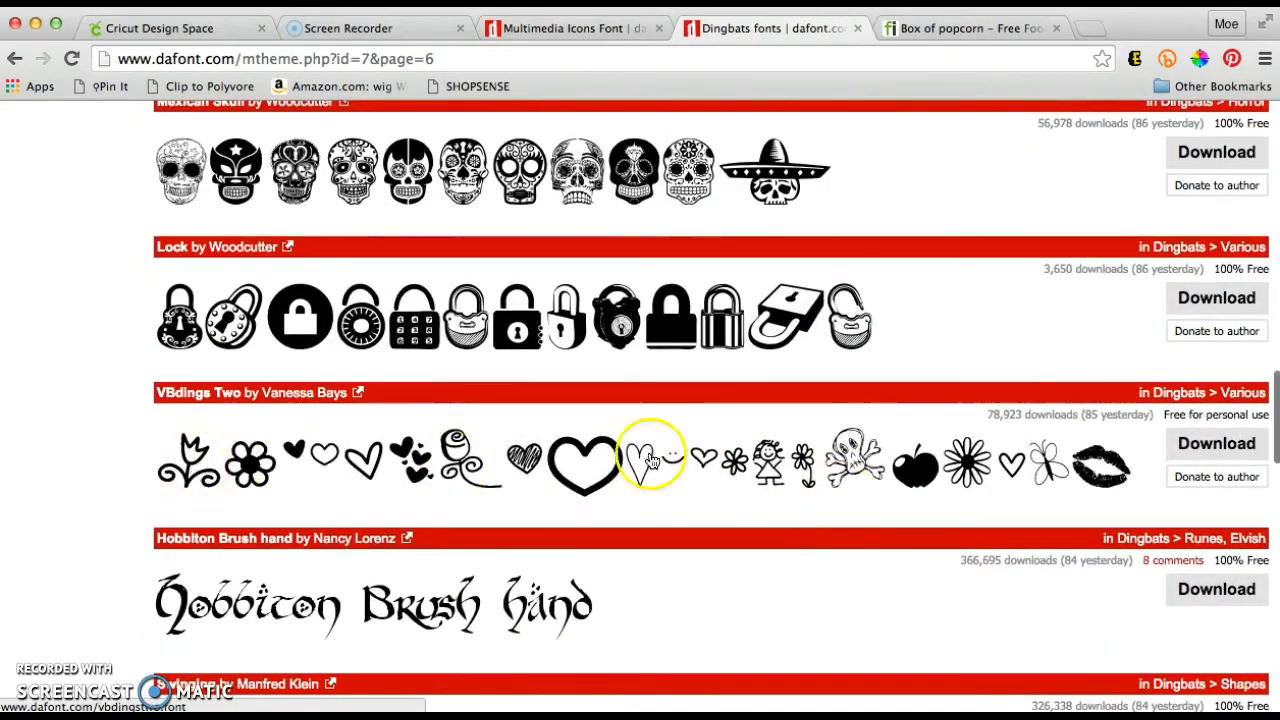
{"action": "scroll", "coordinate": [787, 492], "scroll_direction": "down", "scroll_amount": 4}
{"action": "scroll", "coordinate": [789, 493], "scroll_direction": "down", "scroll_amount": 4}
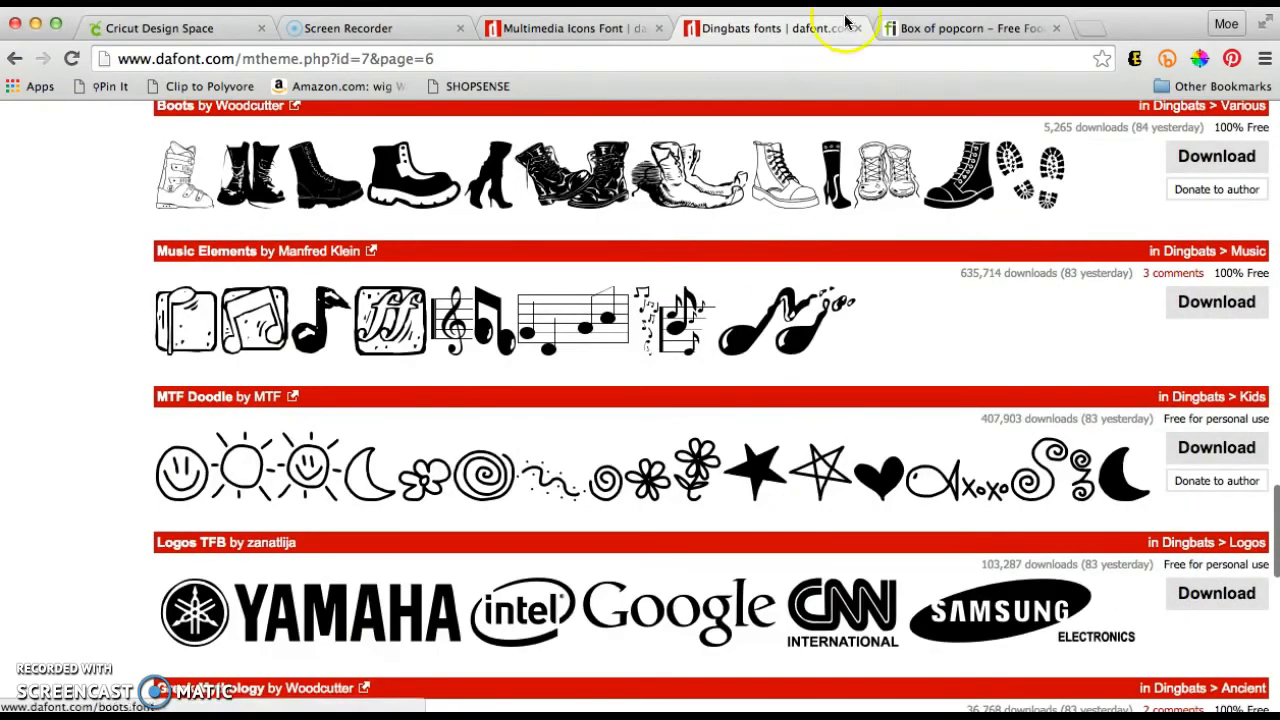
Check the Multimedia Icons font's licence by reading the DaFont copyright FAQ, and highlight the author's note on the font page
{"action": "left_click", "coordinate": [571, 28]}
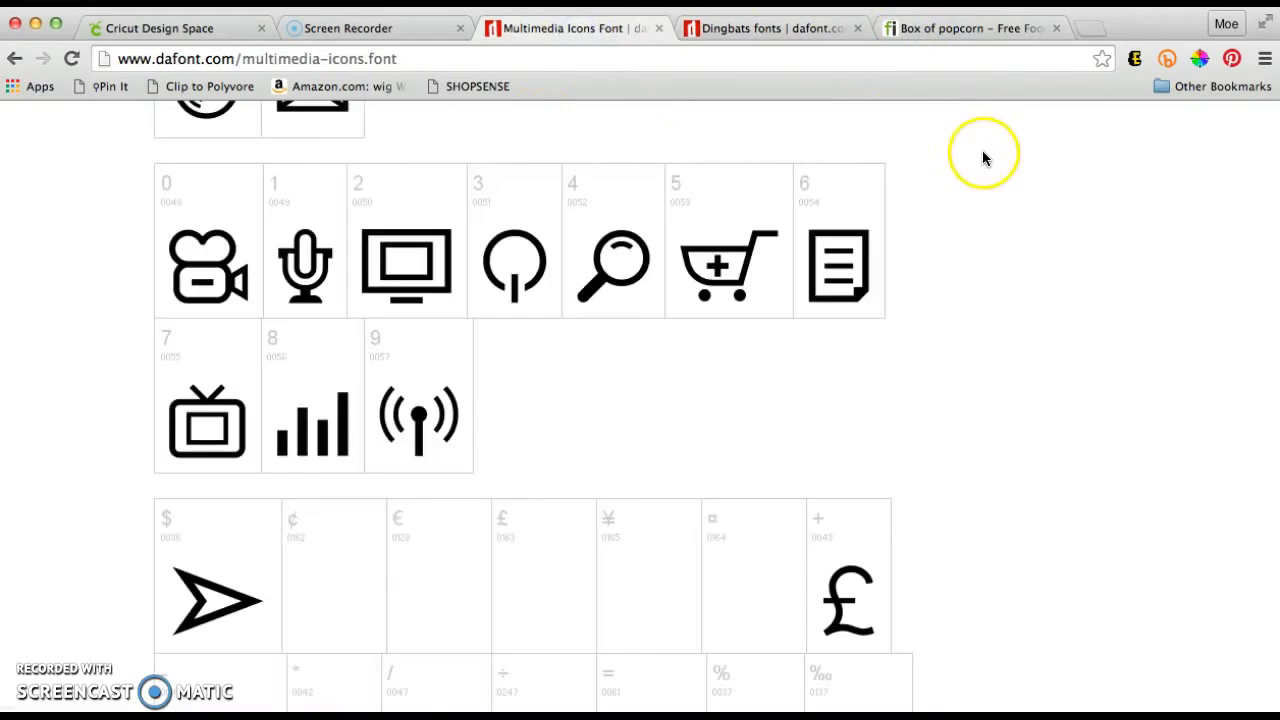
{"action": "scroll", "coordinate": [685, 442], "scroll_direction": "up", "scroll_amount": 15}
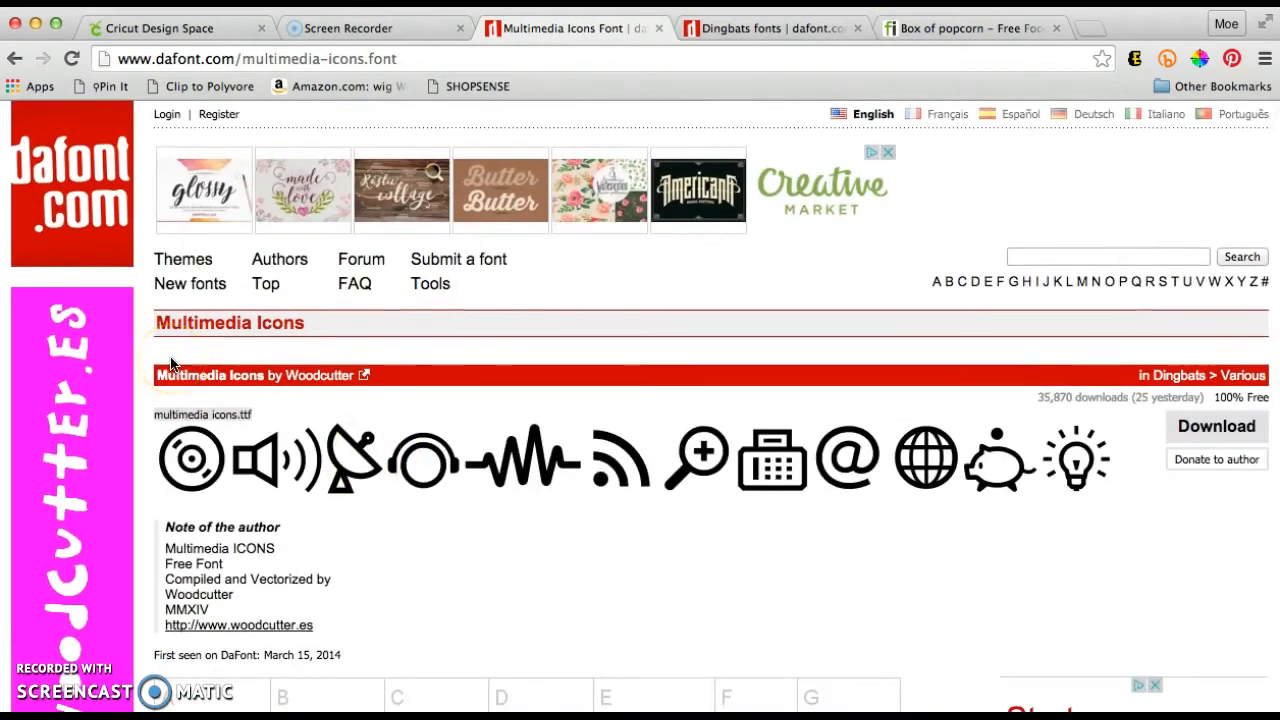
{"action": "left_click", "coordinate": [1229, 397]}
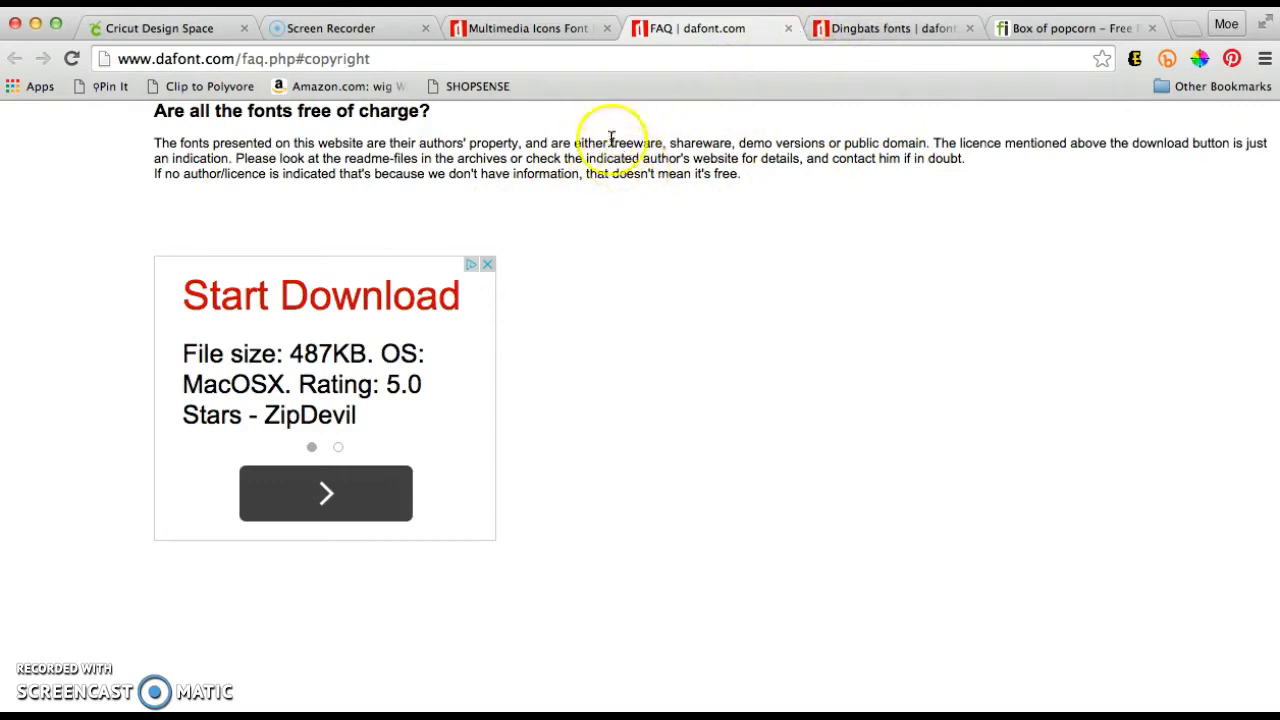
{"action": "left_click", "coordinate": [523, 30]}
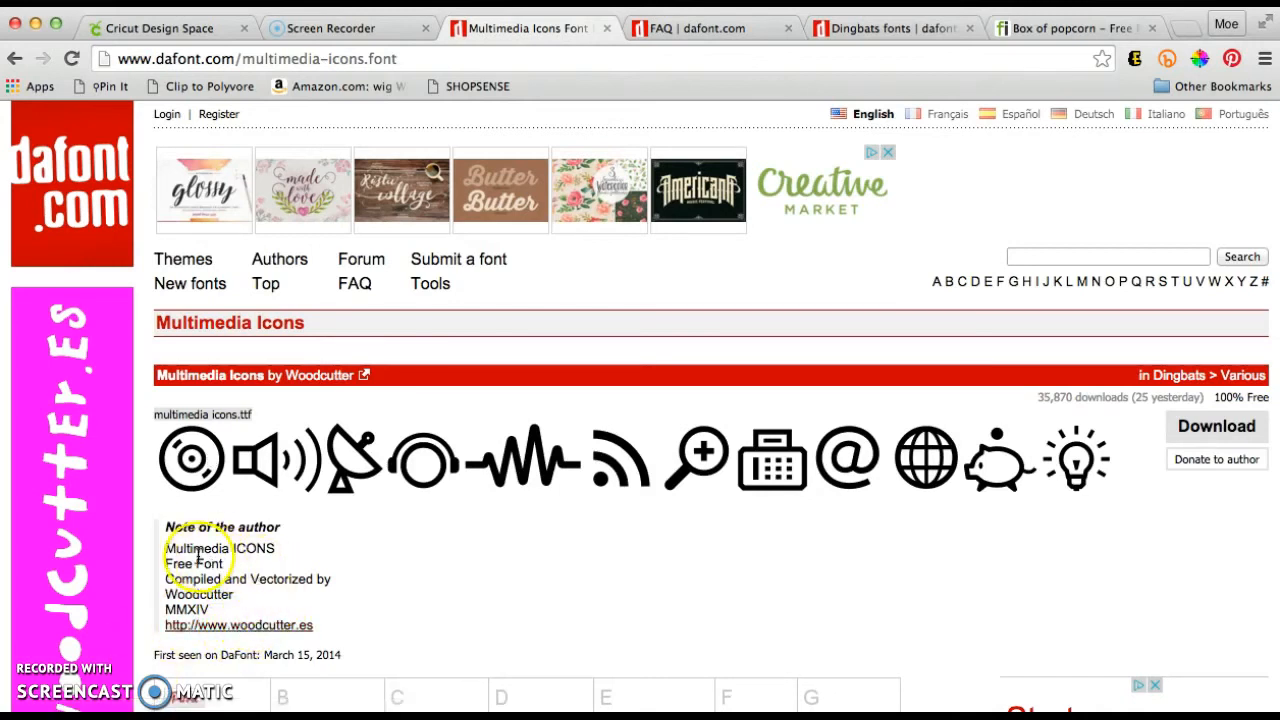
{"action": "left_click_drag", "start_coordinate": [194, 549], "coordinate": [414, 609]}
Examine the Multimedia Icons character map to see which letter, number, or symbol produces each icon
{"action": "scroll", "coordinate": [414, 609], "scroll_direction": "down", "scroll_amount": 2}
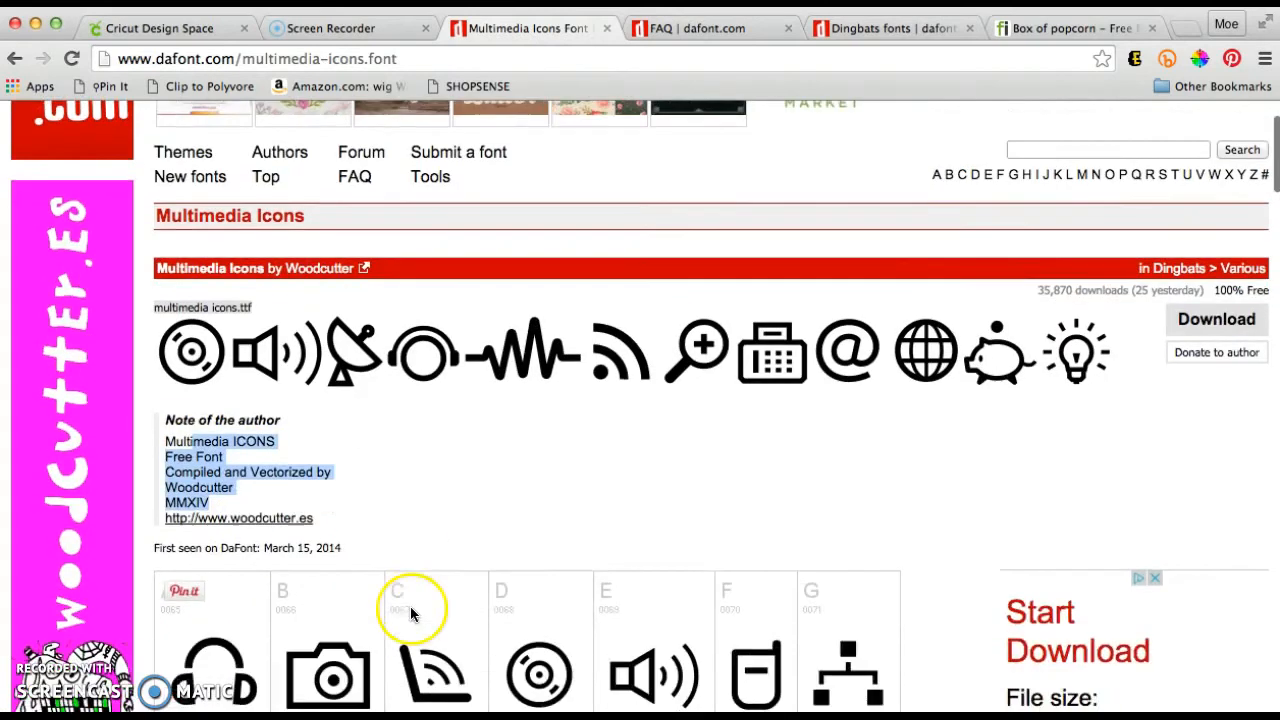
{"action": "scroll", "coordinate": [434, 479], "scroll_direction": "down", "scroll_amount": 3}
{"action": "scroll", "coordinate": [786, 300], "scroll_direction": "up", "scroll_amount": 3}
{"action": "scroll", "coordinate": [694, 377], "scroll_direction": "down", "scroll_amount": 5}
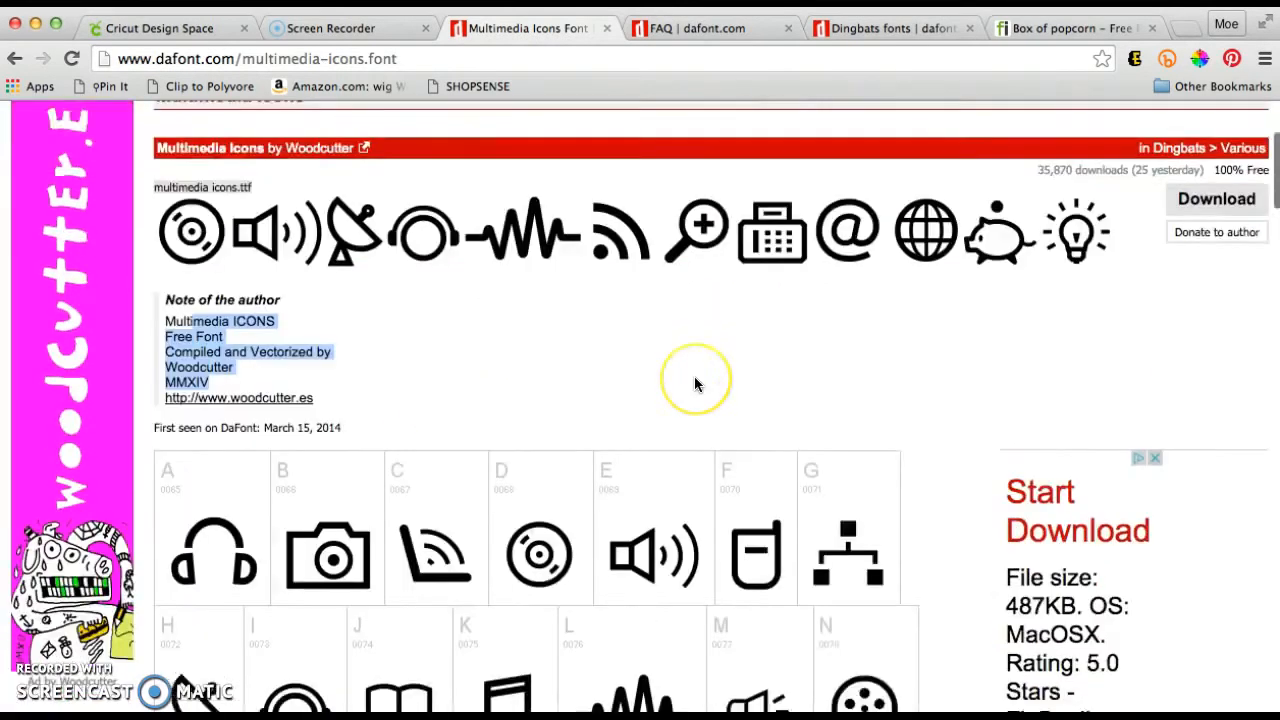
{"action": "scroll", "coordinate": [694, 383], "scroll_direction": "down", "scroll_amount": 1}
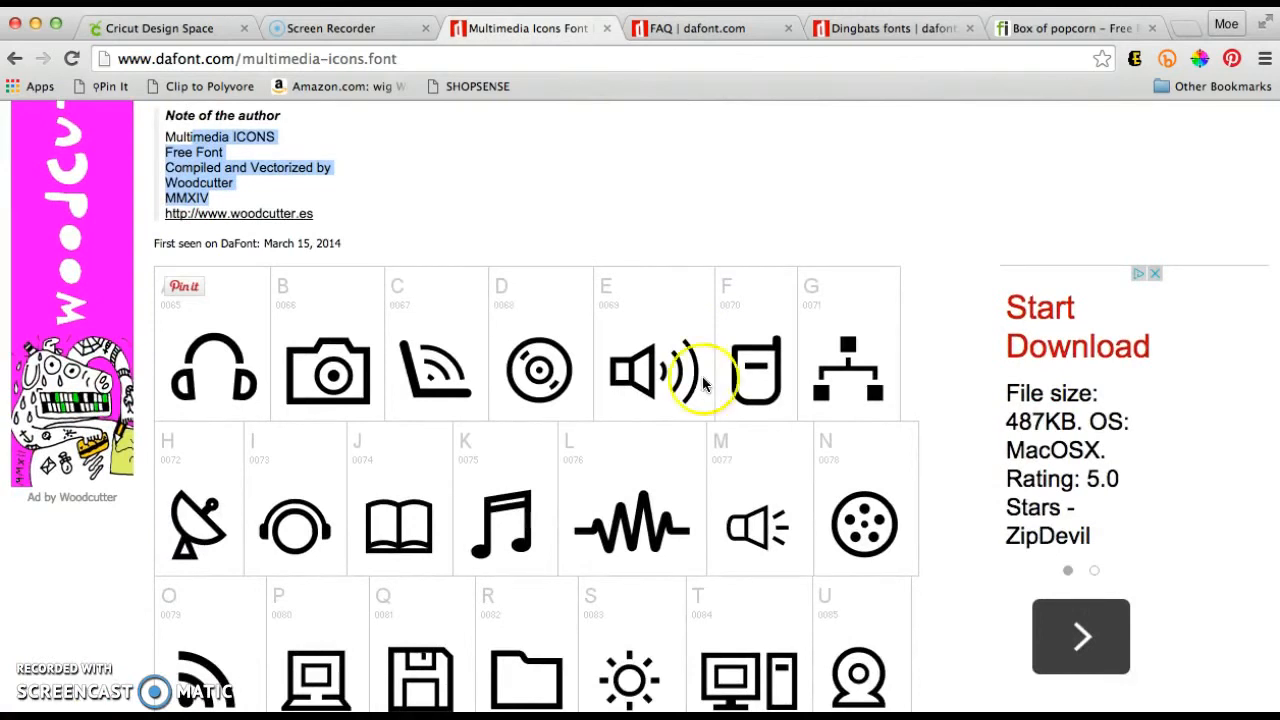
{"action": "scroll", "coordinate": [716, 500], "scroll_direction": "down", "scroll_amount": 5}
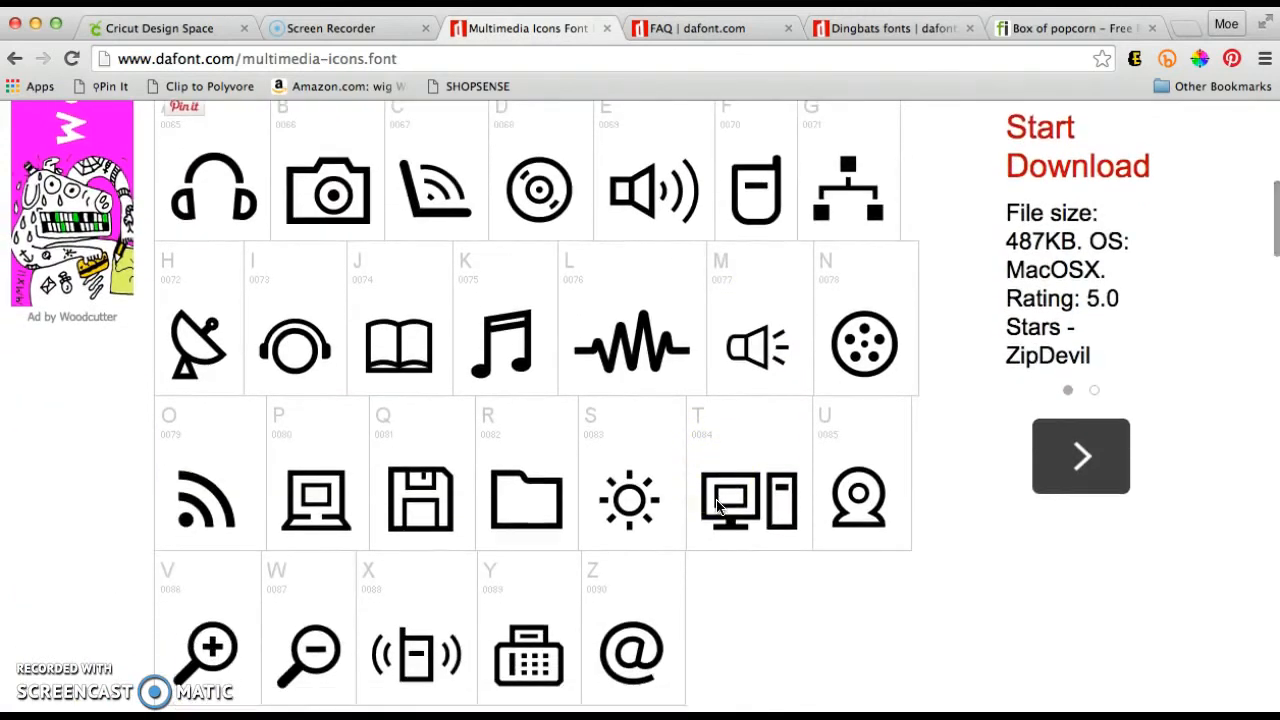
{"action": "scroll", "coordinate": [716, 505], "scroll_direction": "down", "scroll_amount": 5}
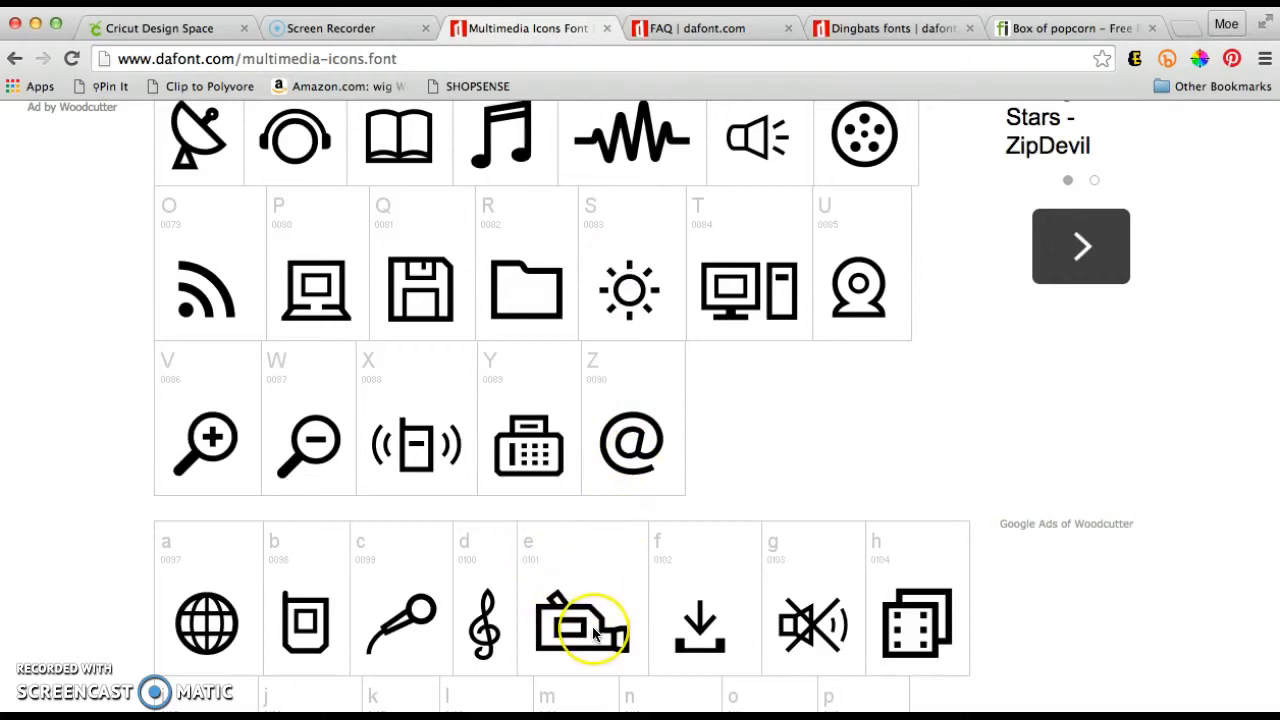
{"action": "scroll", "coordinate": [580, 590], "scroll_direction": "down", "scroll_amount": 2}
{"action": "scroll", "coordinate": [593, 620], "scroll_direction": "down", "scroll_amount": 7}
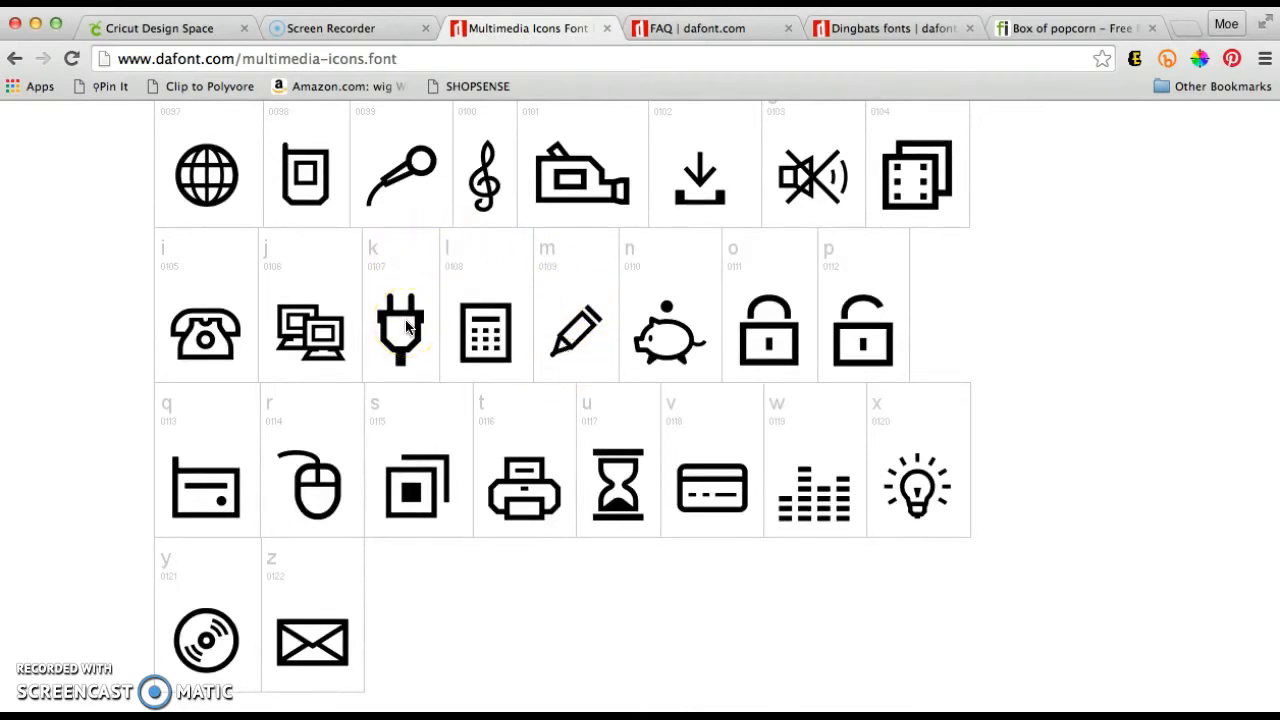
{"action": "scroll", "coordinate": [405, 325], "scroll_direction": "down", "scroll_amount": 11}
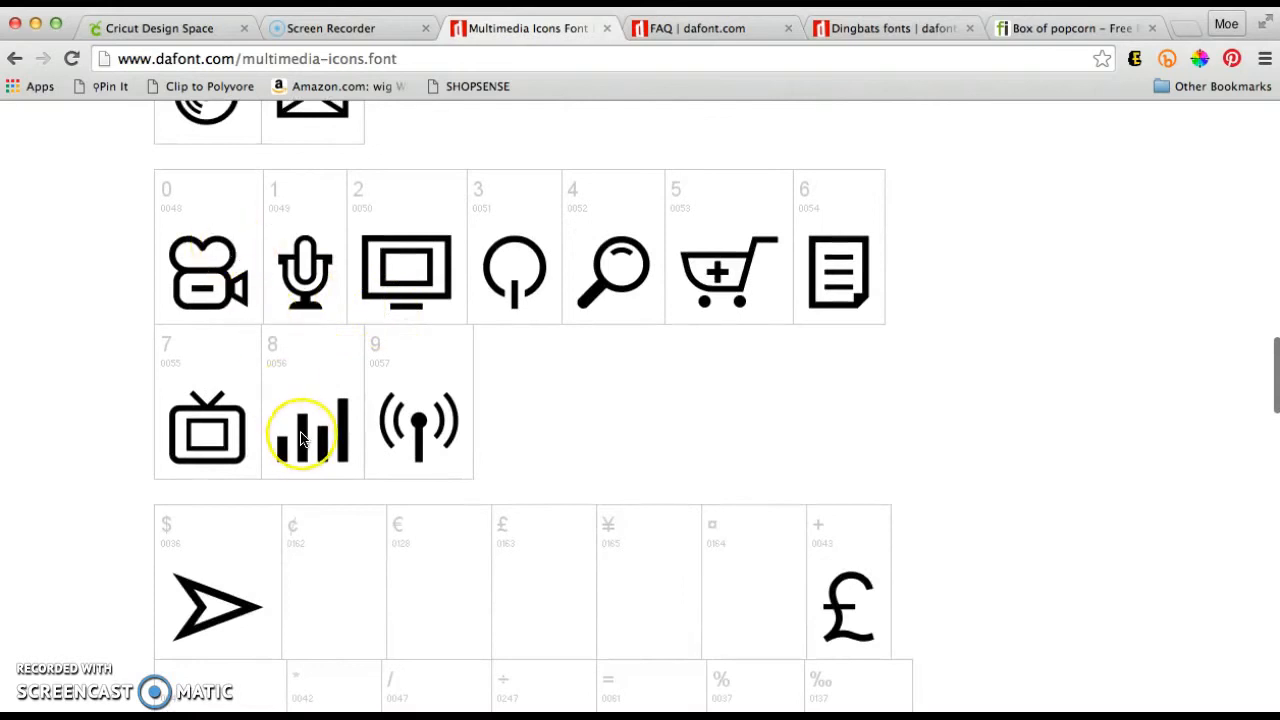
{"action": "scroll", "coordinate": [300, 437], "scroll_direction": "down", "scroll_amount": 6}
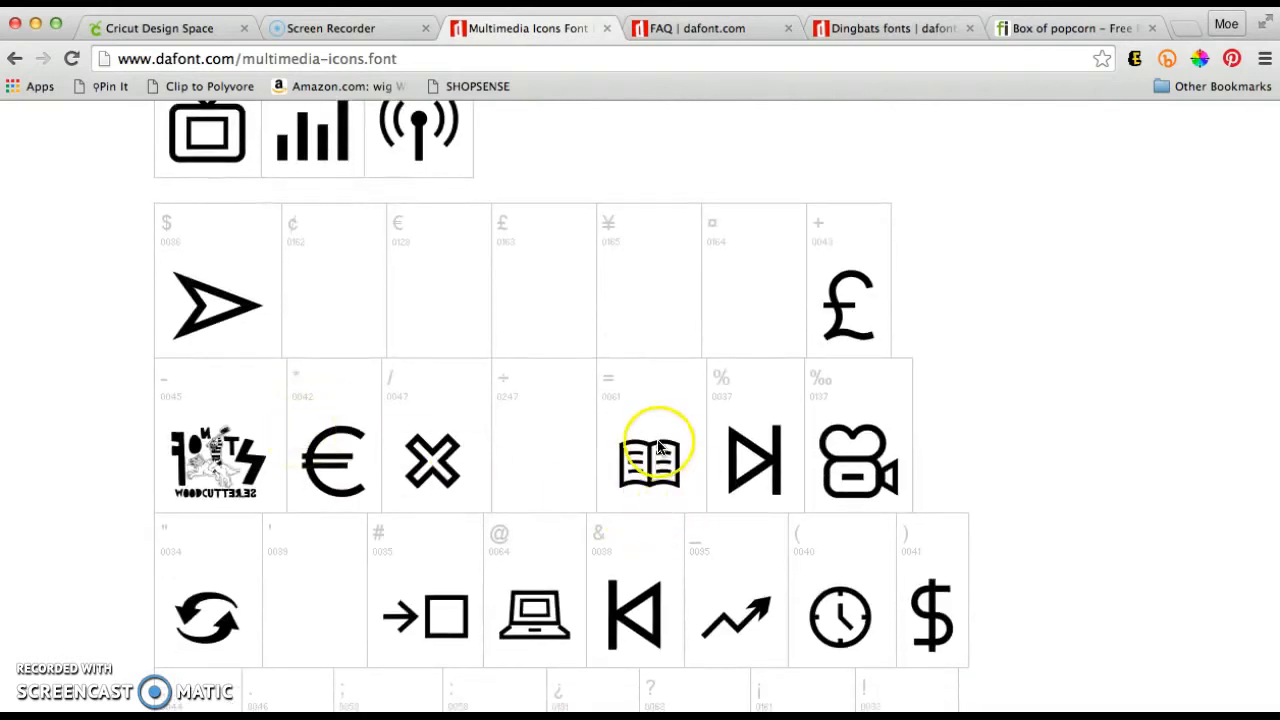
{"action": "scroll", "coordinate": [631, 488], "scroll_direction": "down", "scroll_amount": 4}
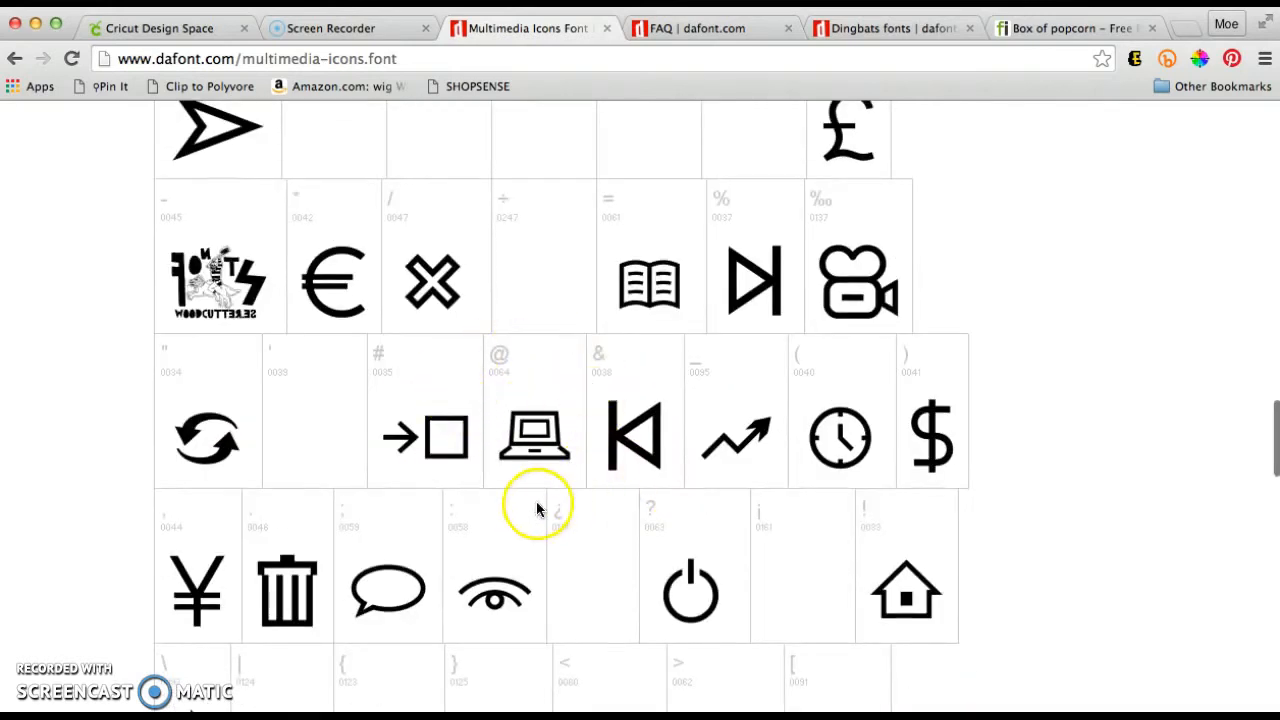
{"action": "scroll", "coordinate": [497, 637], "scroll_direction": "down", "scroll_amount": 6}
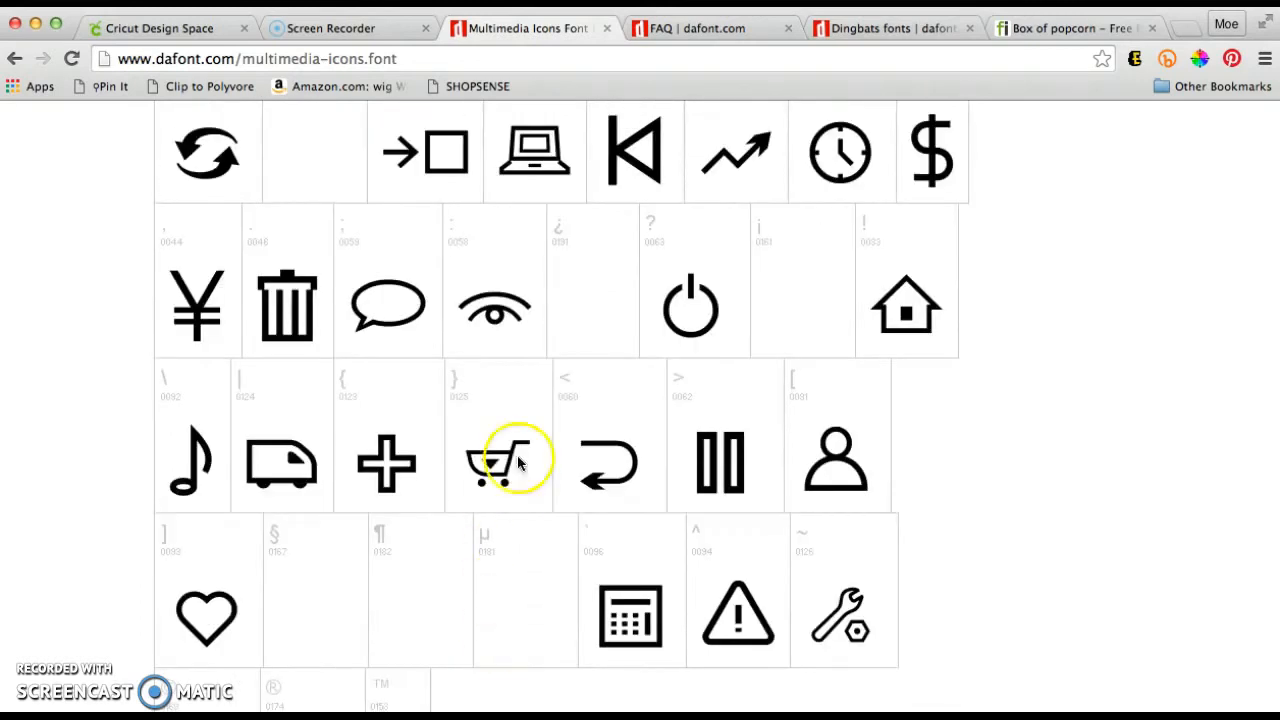
{"action": "scroll", "coordinate": [518, 460], "scroll_direction": "down", "scroll_amount": 12}
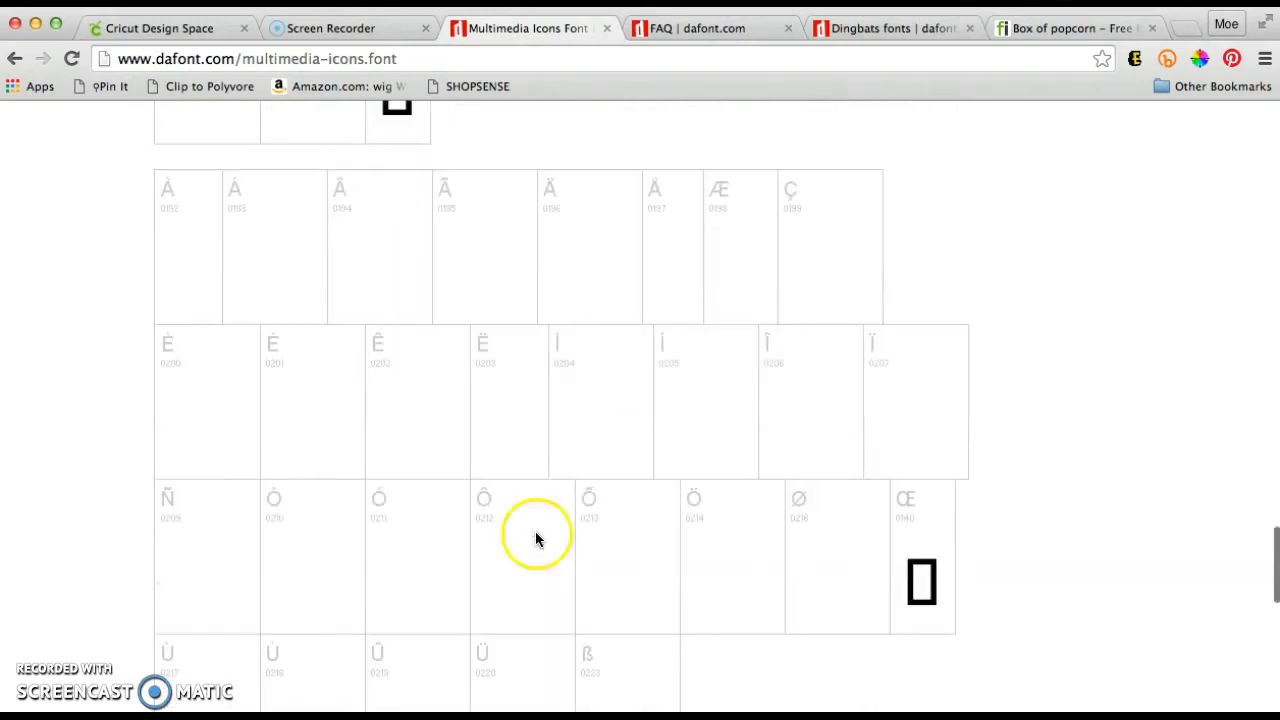
{"action": "scroll", "coordinate": [557, 514], "scroll_direction": "down", "scroll_amount": 5}
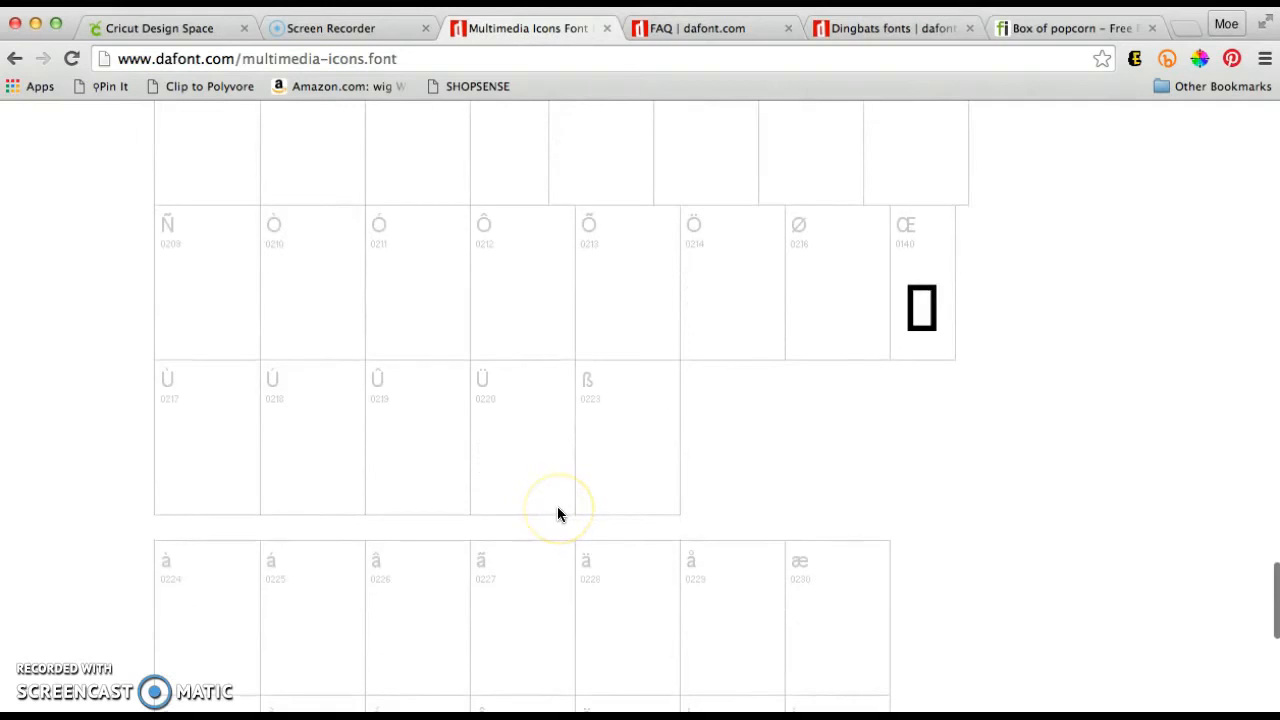
{"action": "scroll", "coordinate": [477, 374], "scroll_direction": "up", "scroll_amount": 4}
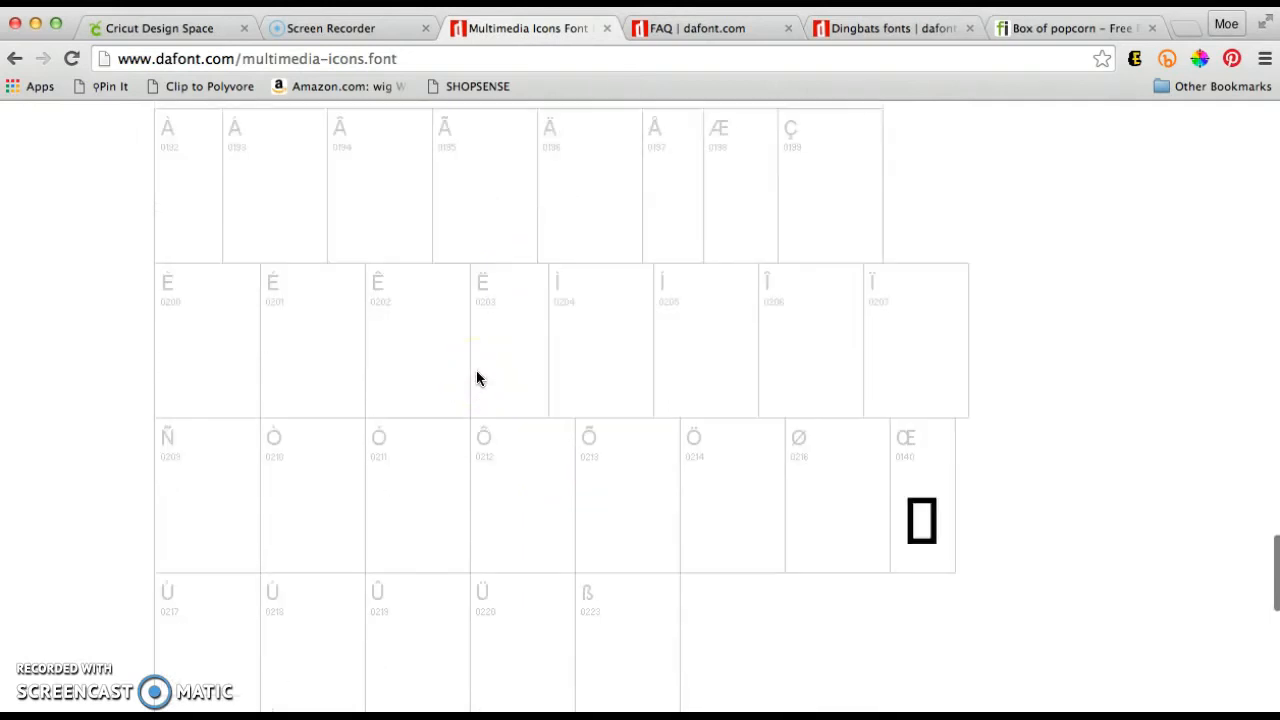
{"action": "scroll", "coordinate": [476, 378], "scroll_direction": "up", "scroll_amount": 20}
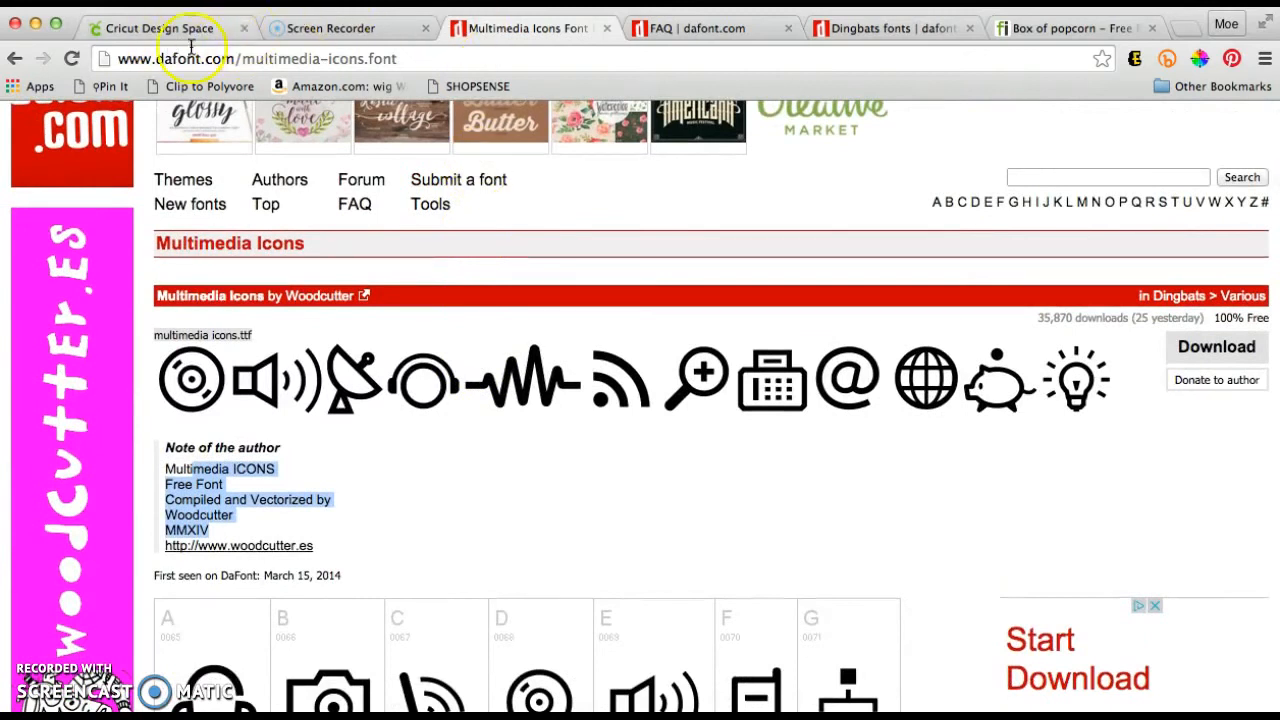
Switch to Cricut Design Space and inspect the orange label's TV icon and its font settings
{"action": "left_click", "coordinate": [155, 30]}
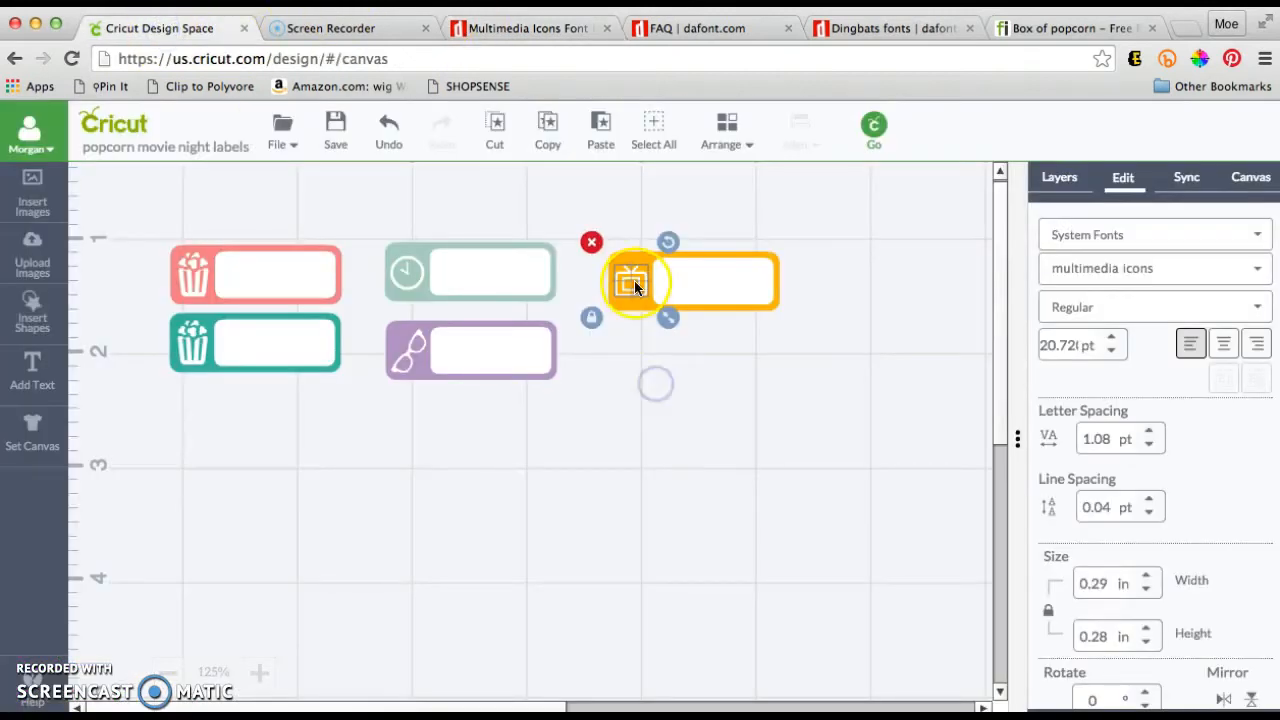
{"action": "left_click", "coordinate": [633, 280]}
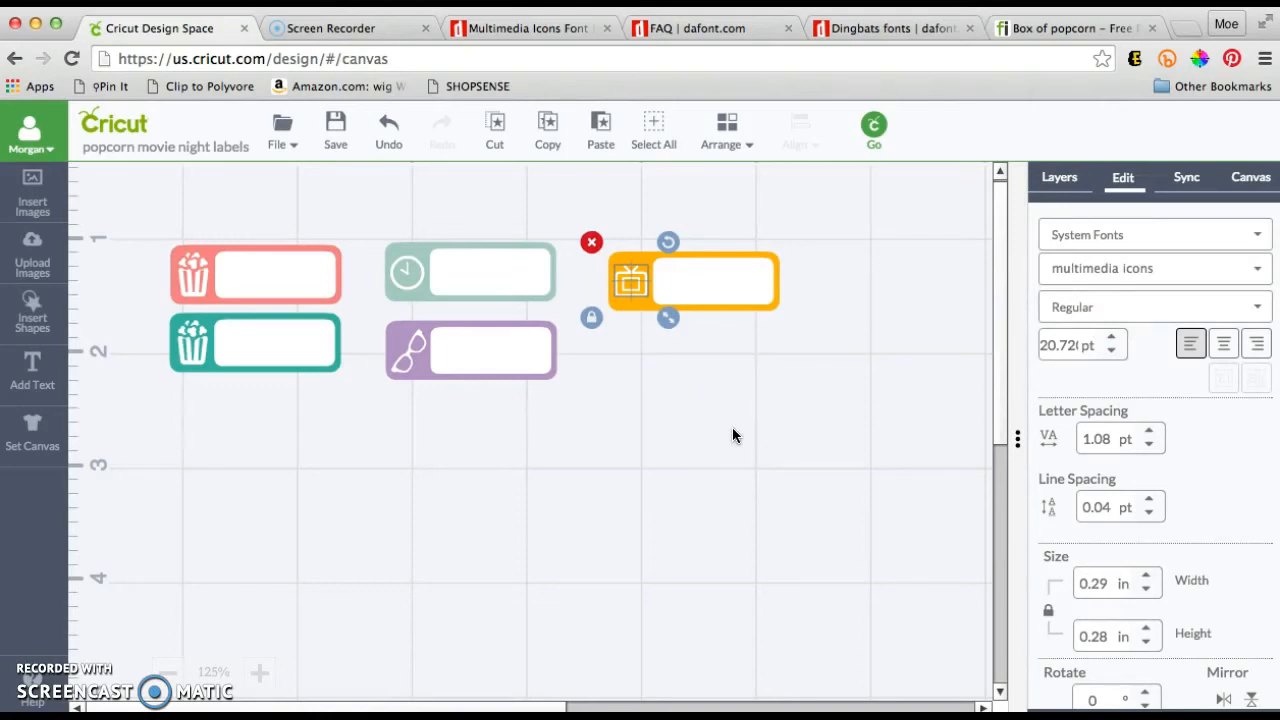
{"action": "left_click", "coordinate": [771, 365]}
{"action": "left_click", "coordinate": [640, 357]}
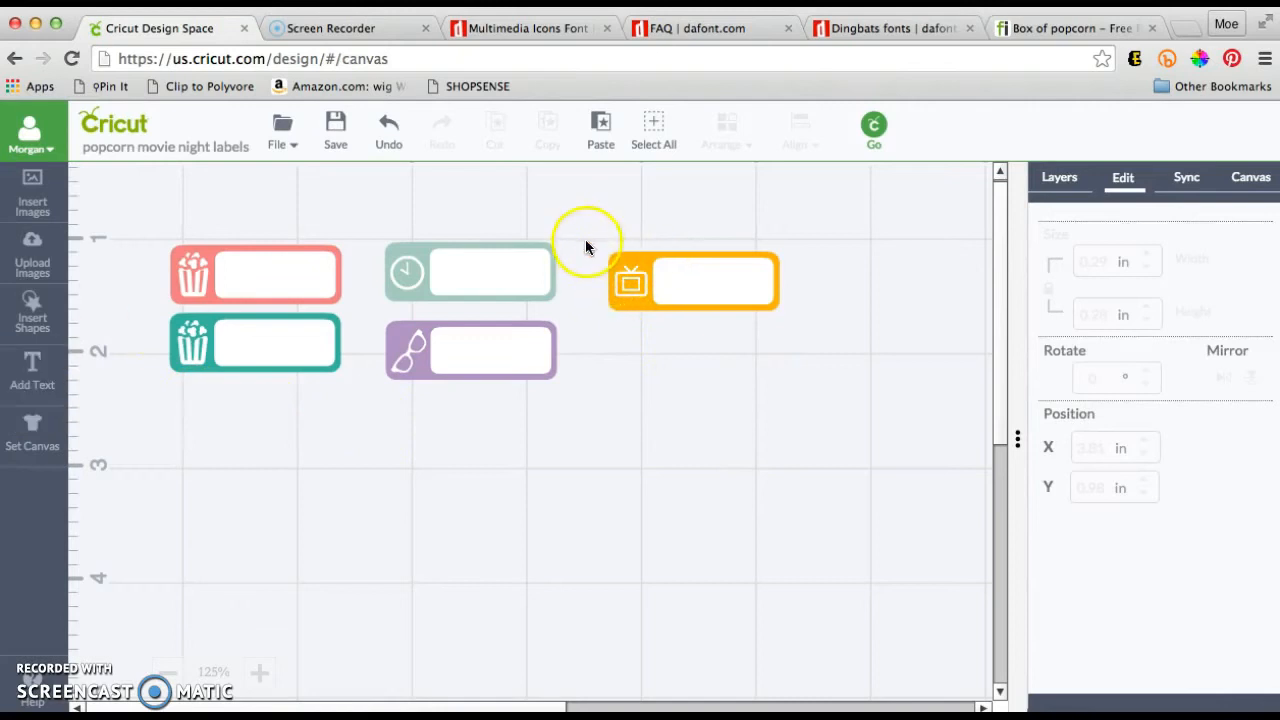
Duplicate the complete orange TV label, including its icon and white text area
{"action": "left_click_drag", "start_coordinate": [600, 244], "coordinate": [820, 369]}
{"action": "left_click", "coordinate": [733, 283]}
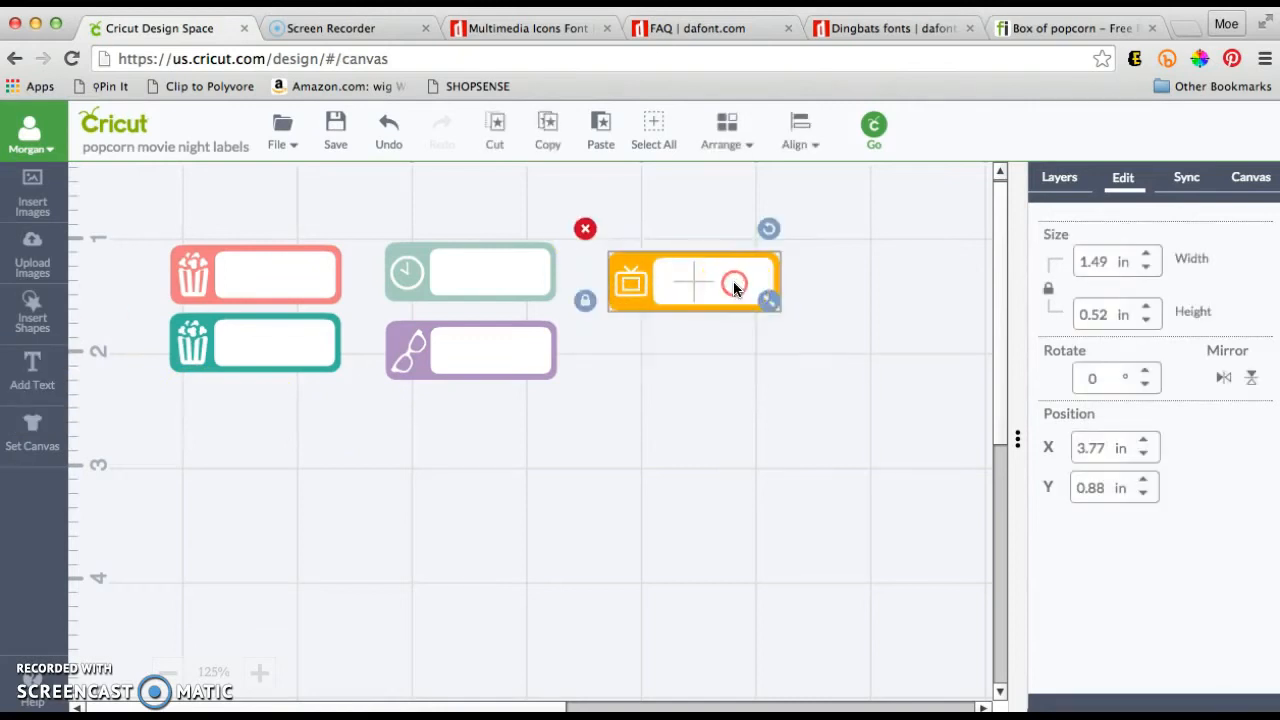
{"action": "right_click", "coordinate": [733, 287]}
{"action": "left_click", "coordinate": [760, 363]}
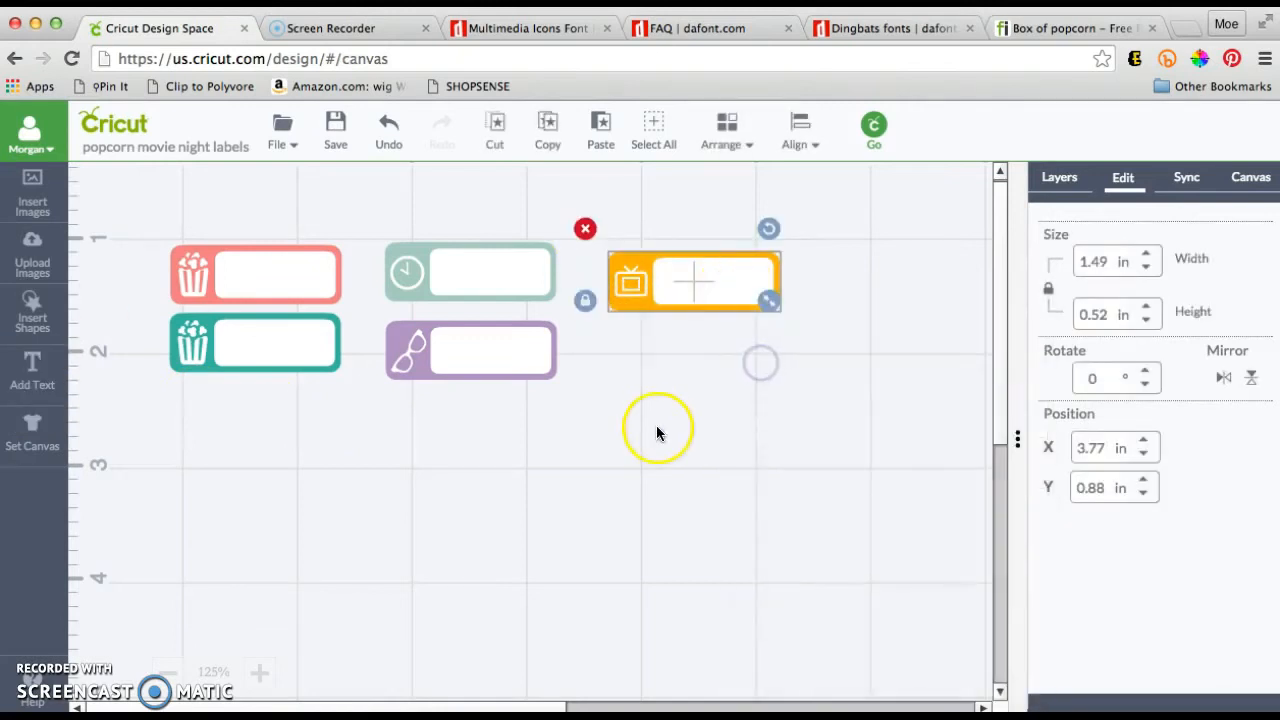
{"action": "right_click", "coordinate": [657, 431]}
{"action": "left_click", "coordinate": [706, 416]}
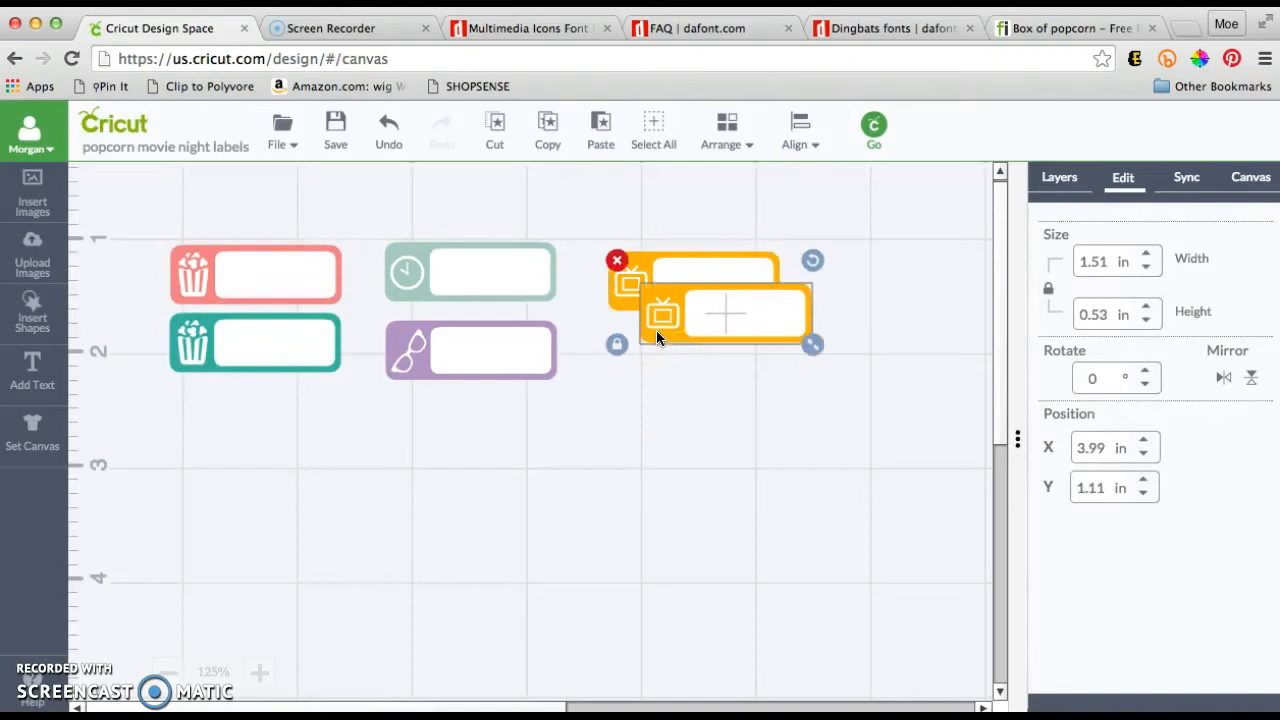
Place the duplicated orange label just below the original, at about X 3.8 in and Y 1.47 in
{"action": "left_click_drag", "start_coordinate": [685, 311], "coordinate": [661, 381]}
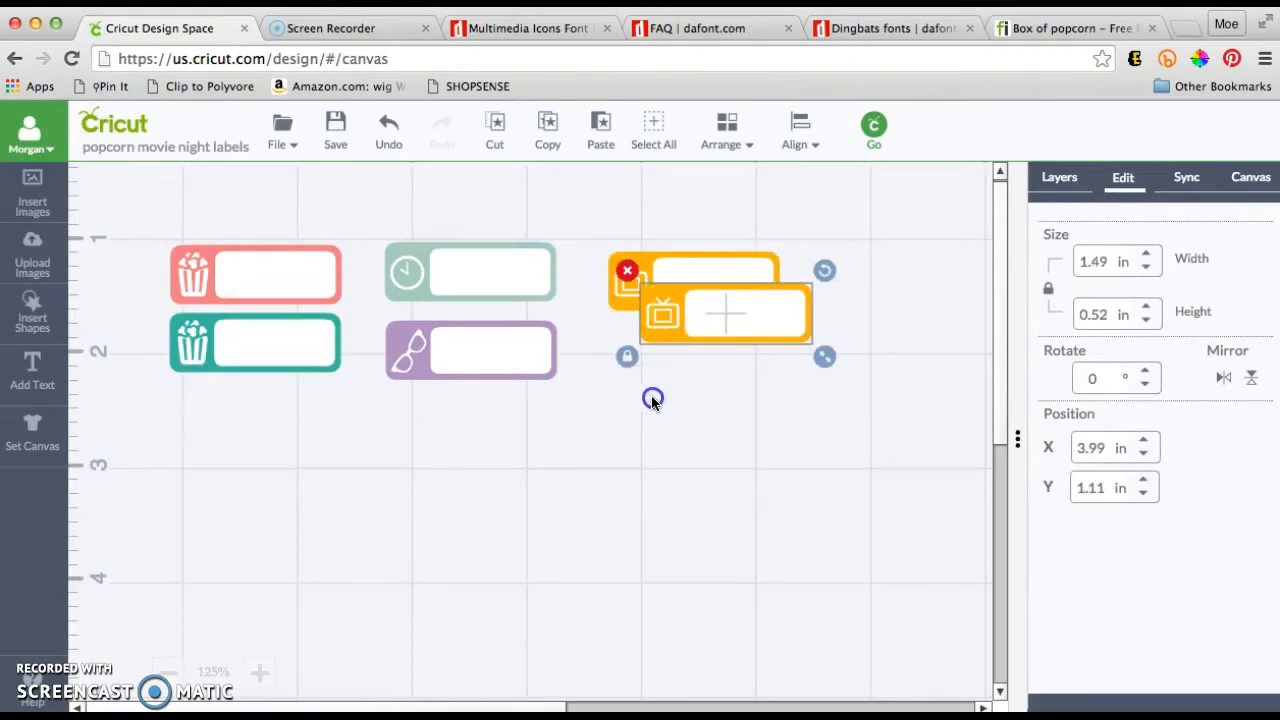
{"action": "mouse_move", "coordinate": [683, 314]}
{"action": "left_mouse_down"}
{"action": "mouse_move", "coordinate": [641, 374]}
{"action": "mouse_move", "coordinate": [657, 377]}
{"action": "left_mouse_up"}
{"action": "left_click_drag", "start_coordinate": [586, 350], "coordinate": [834, 451]}
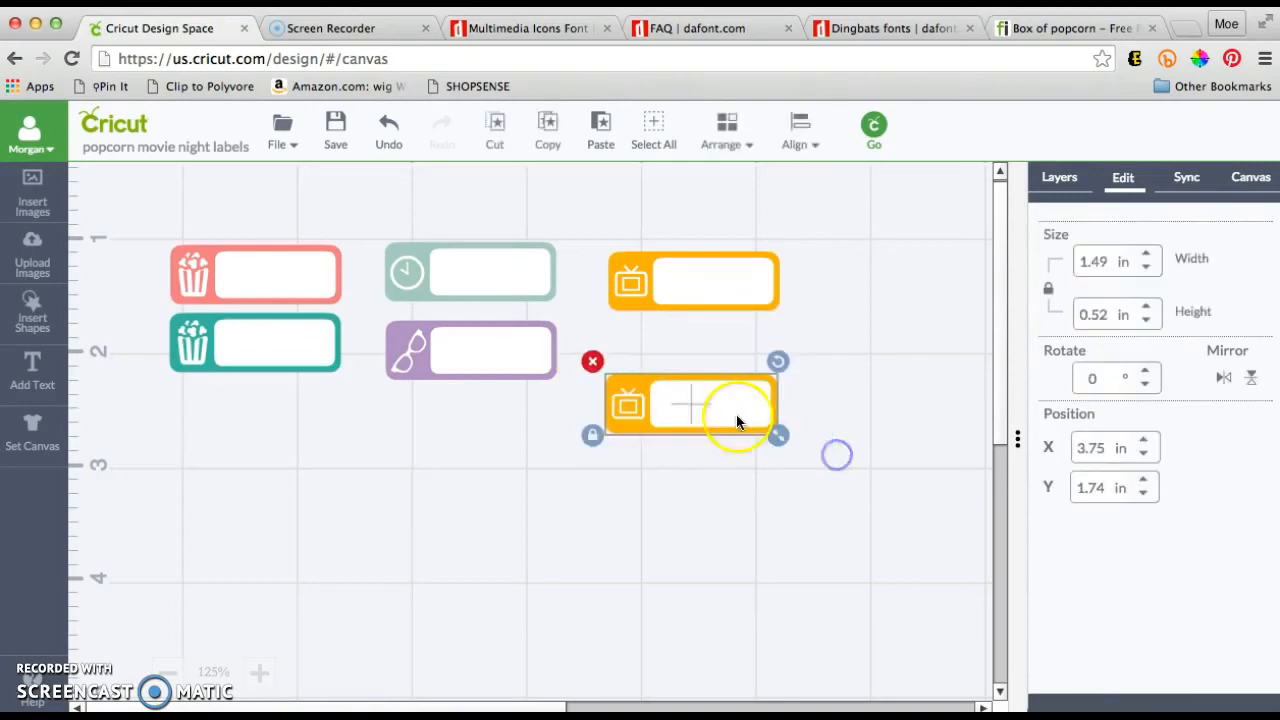
{"action": "left_click_drag", "start_coordinate": [738, 393], "coordinate": [734, 371]}
{"action": "left_click", "coordinate": [618, 440]}
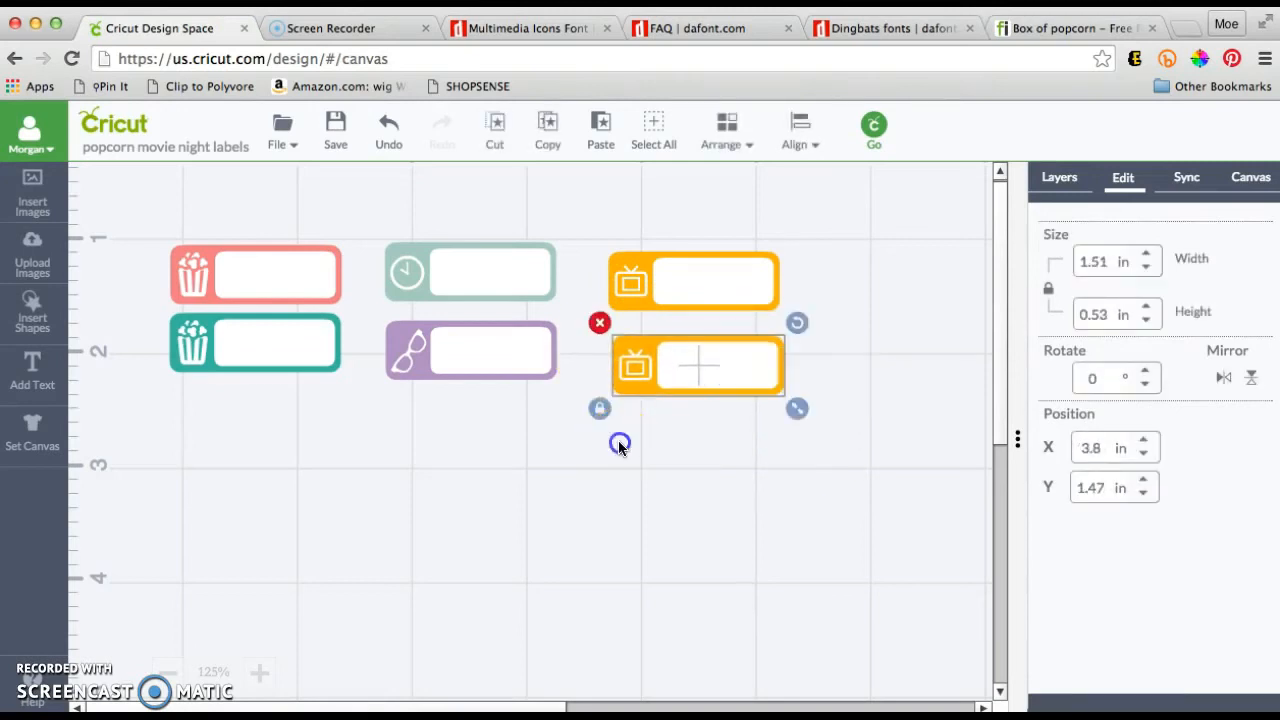
Delete the TV icon from the lower orange label and add the character 6 in multimedia icons below the labels
{"action": "left_click", "coordinate": [638, 376]}
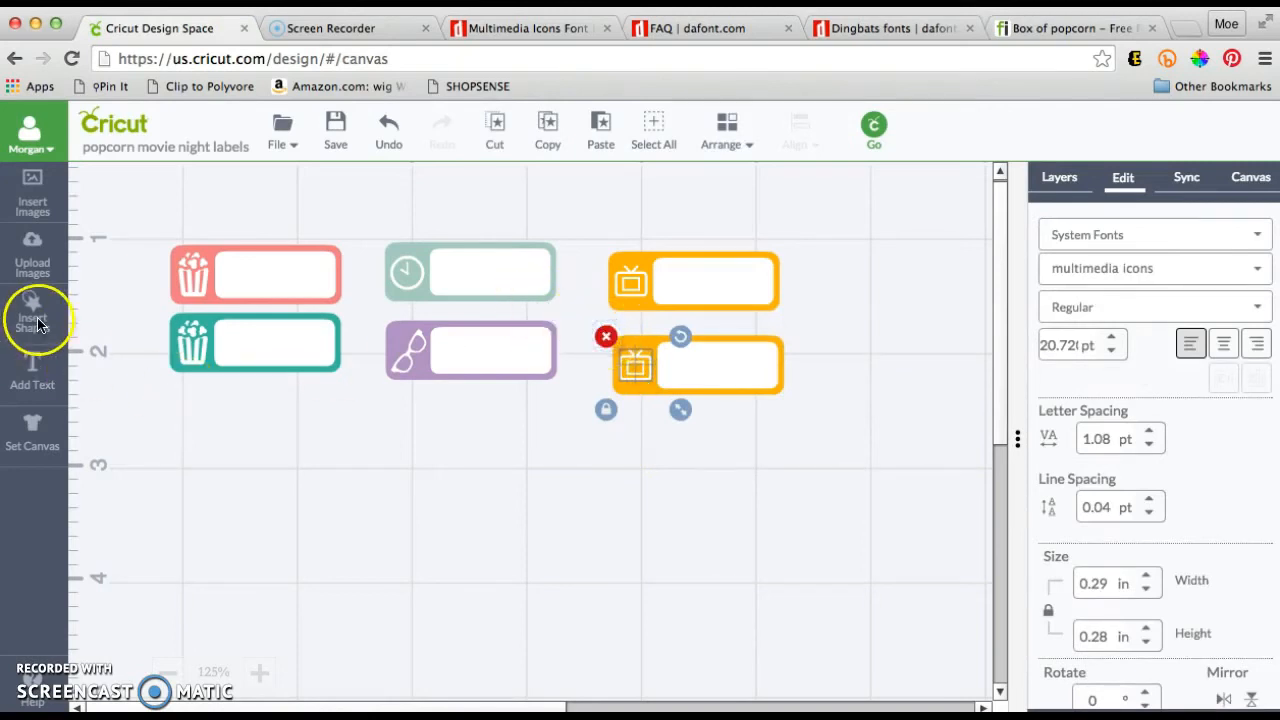
{"action": "key", "text": "Delete"}
{"action": "left_click", "coordinate": [33, 388]}
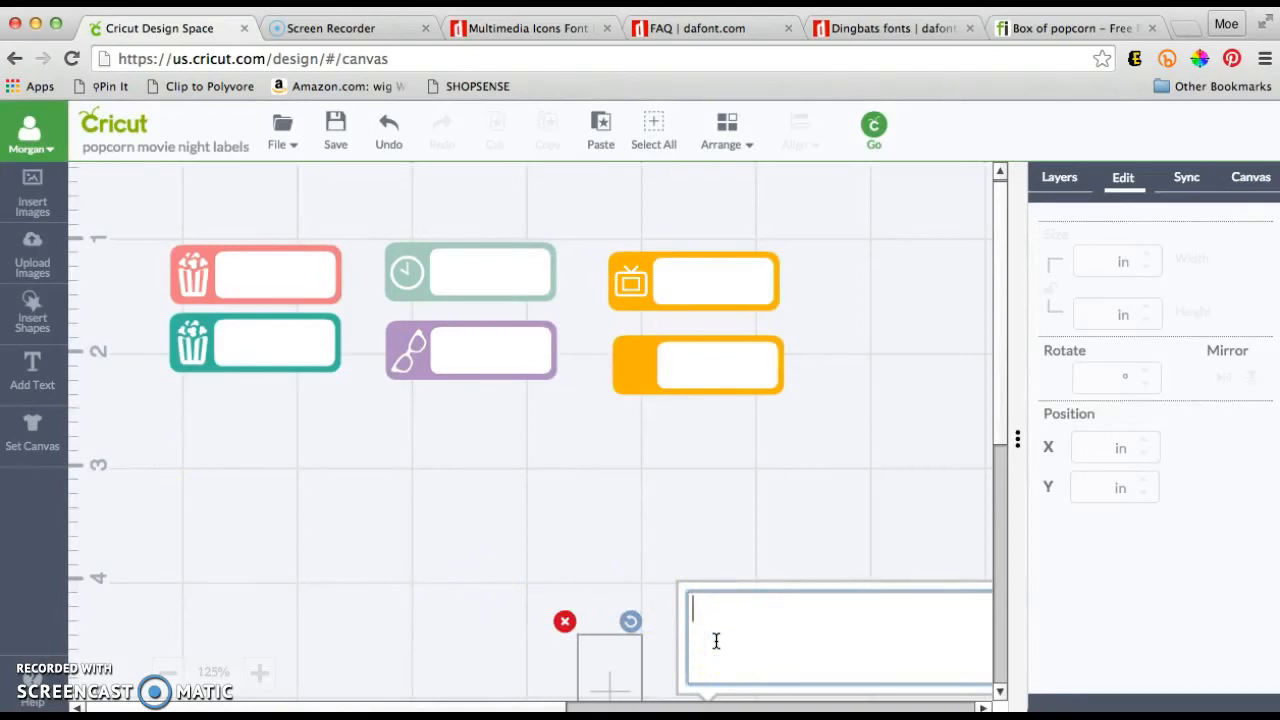
{"action": "left_click", "coordinate": [653, 648]}
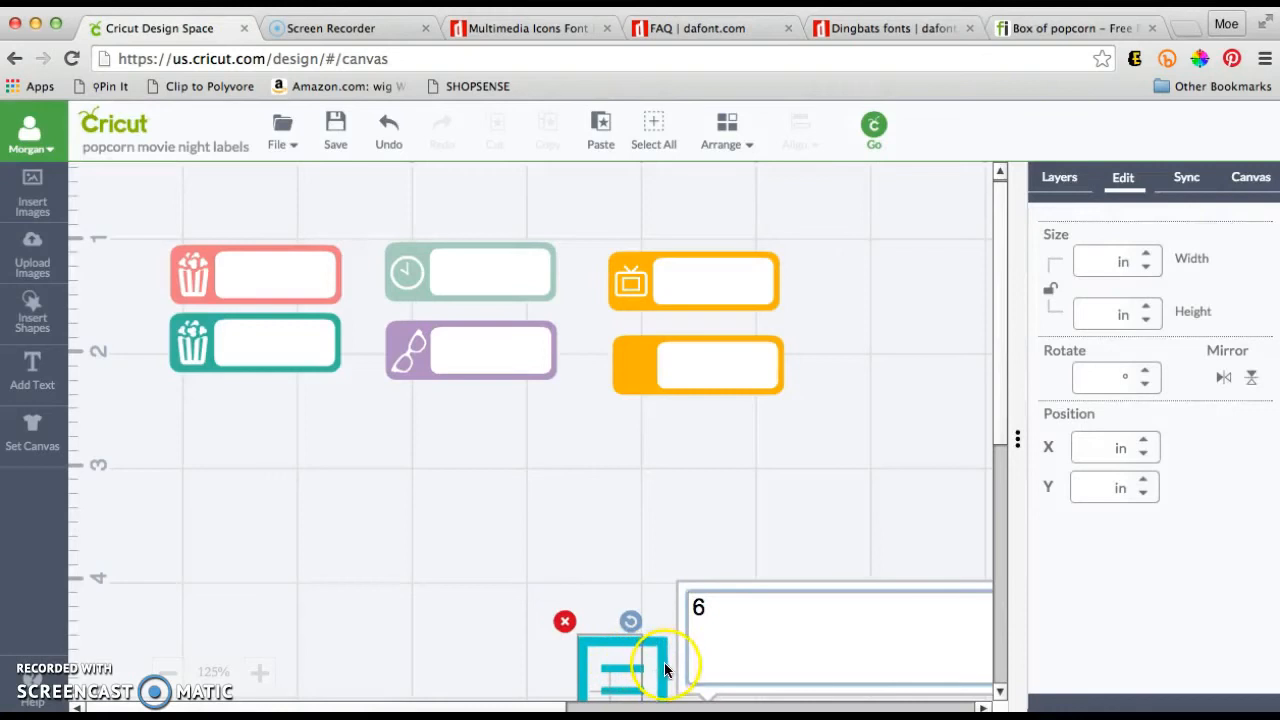
{"action": "left_click", "coordinate": [668, 670]}
{"action": "left_click_drag", "start_coordinate": [663, 641], "coordinate": [616, 484]}
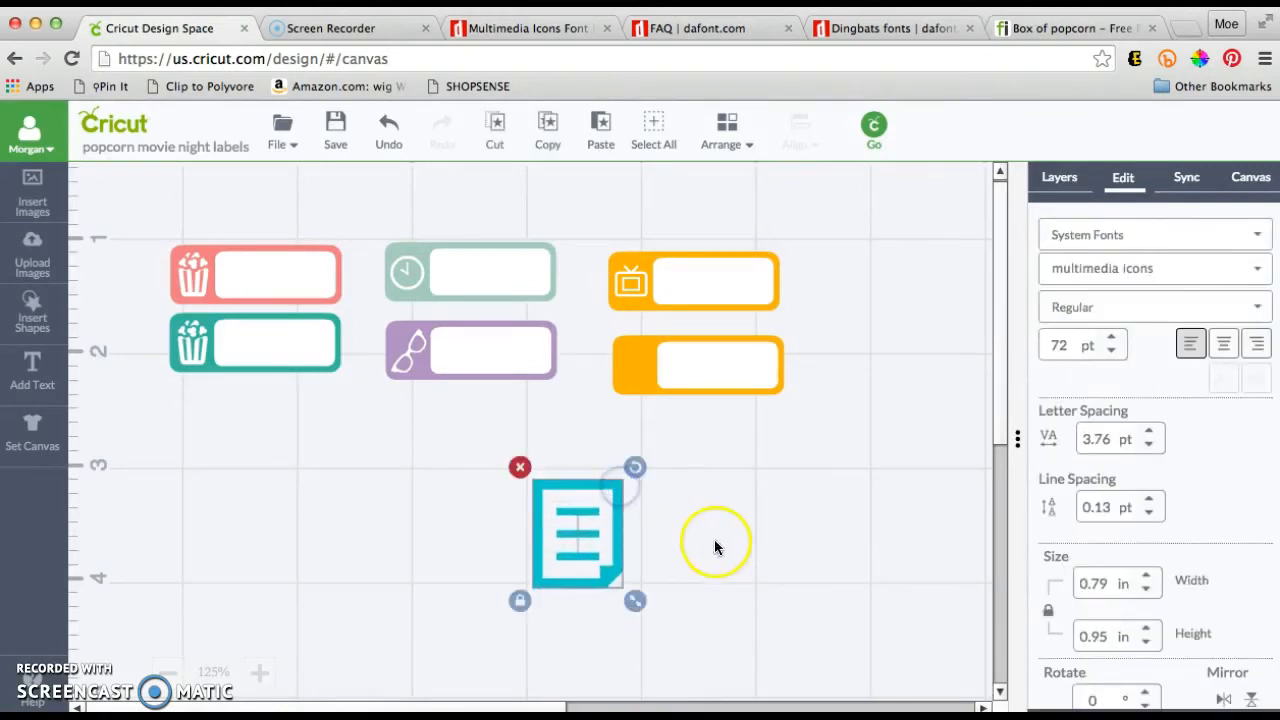
Try the Cricut Fonts and All Fonts filters on the character 6 below the labels
{"action": "left_click", "coordinate": [1100, 246]}
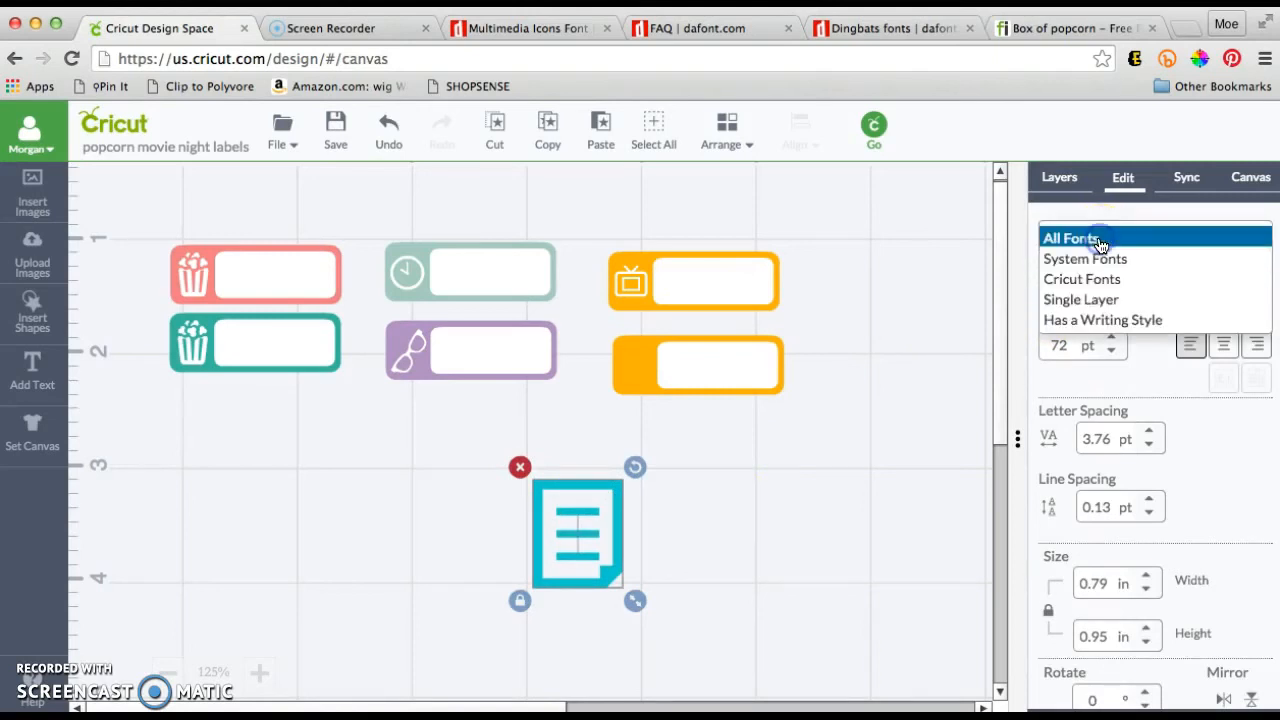
{"action": "left_click", "coordinate": [1100, 284]}
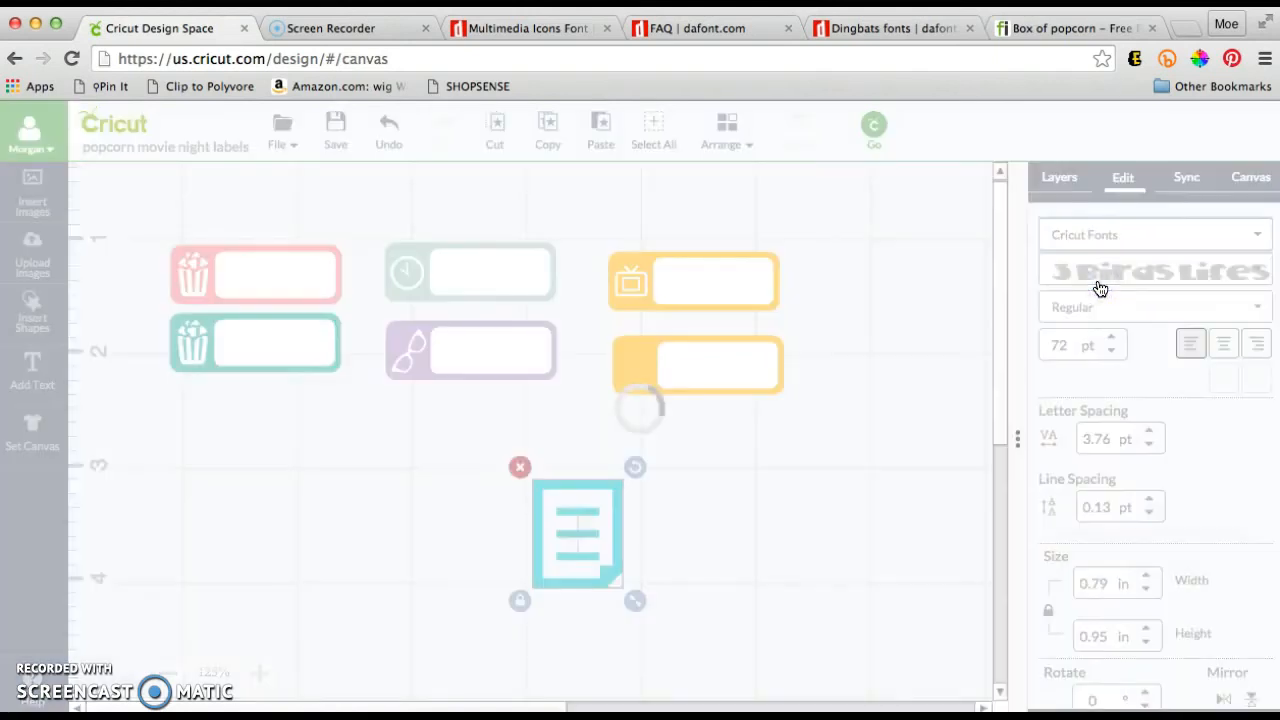
{"action": "left_click", "coordinate": [1103, 270]}
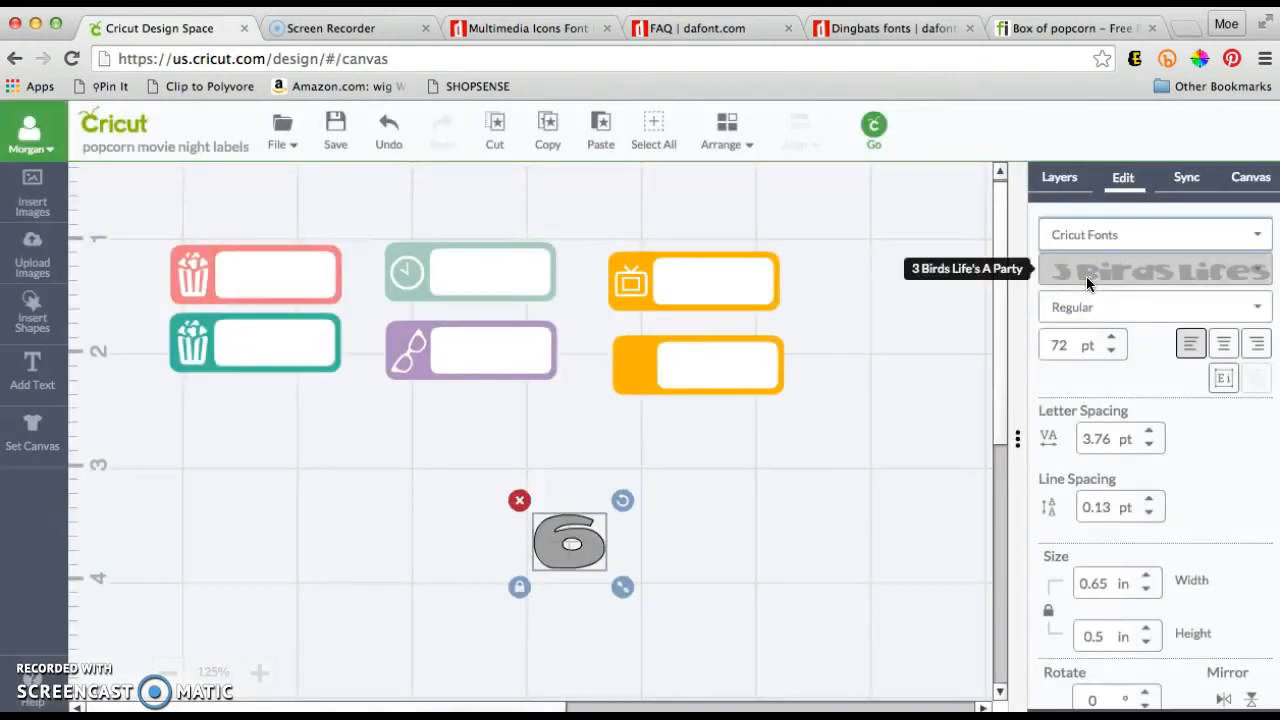
{"action": "left_click", "coordinate": [1078, 234]}
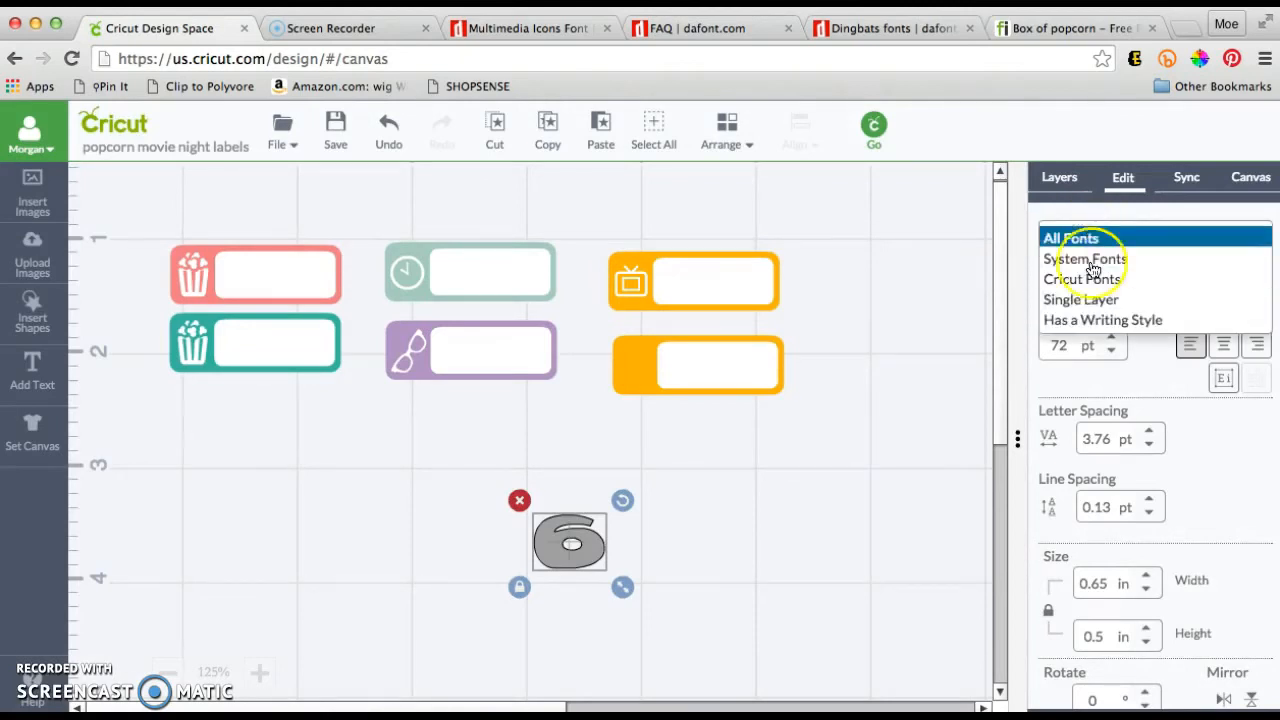
{"action": "left_click", "coordinate": [1076, 237]}
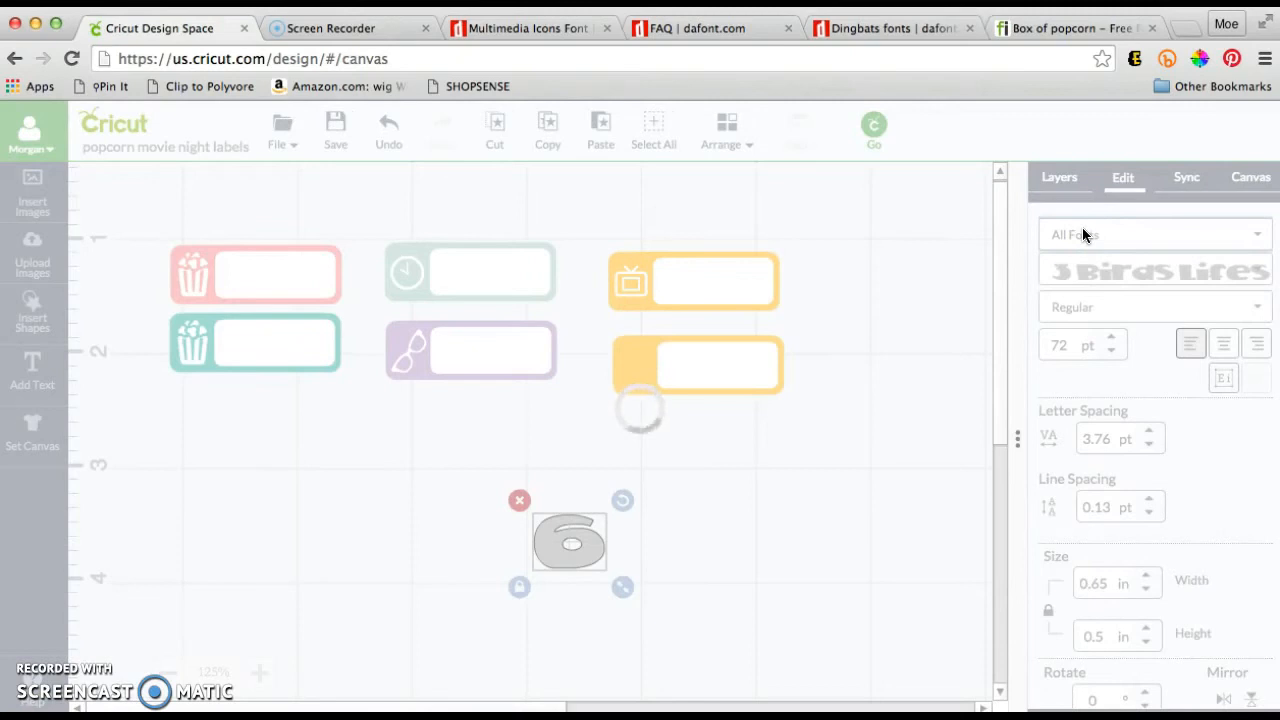
Limit the font list to System Fonts and search it for multi
{"action": "left_click", "coordinate": [1071, 226]}
{"action": "left_click", "coordinate": [1066, 240]}
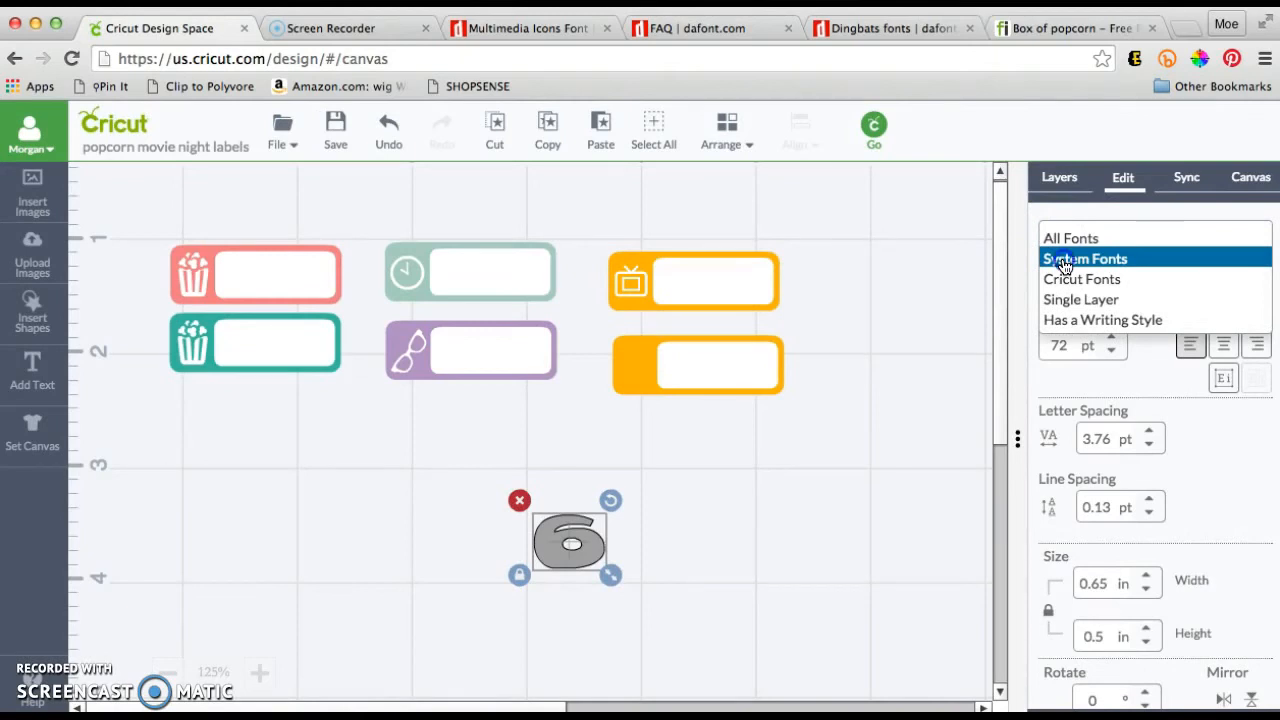
{"action": "left_click", "coordinate": [1065, 260]}
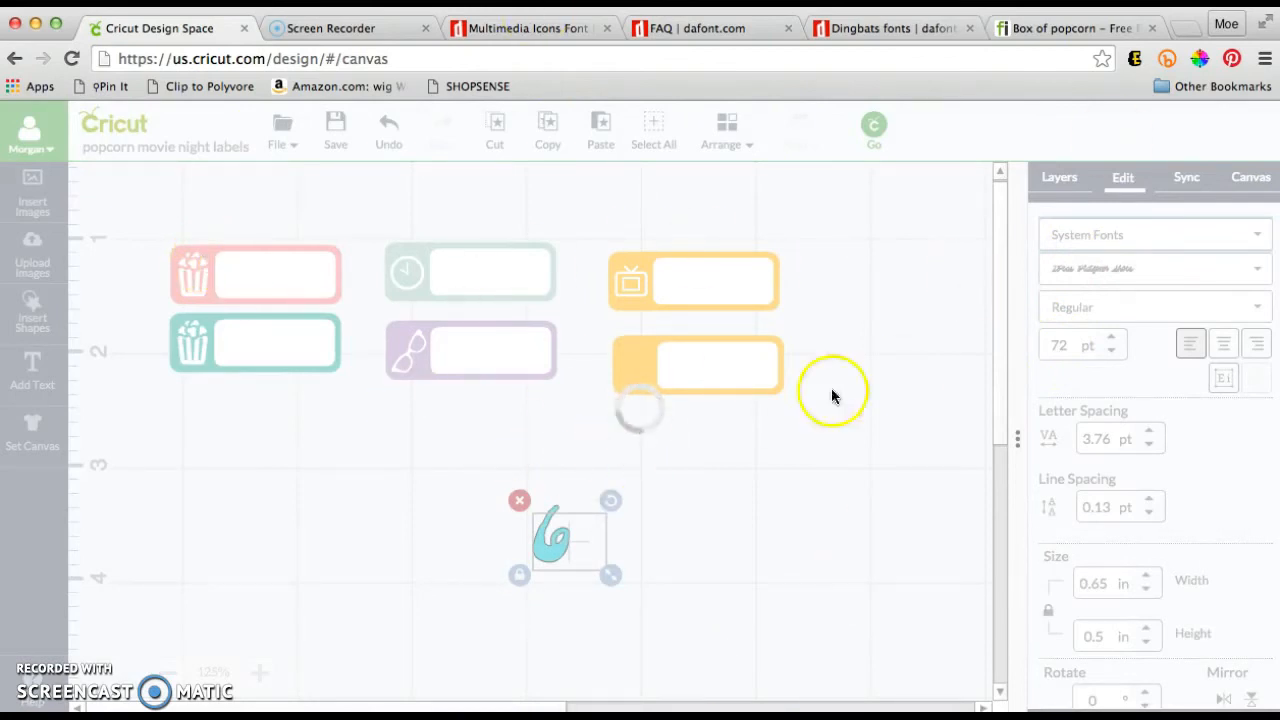
{"action": "left_click", "coordinate": [1125, 270]}
{"action": "type", "text": "multi"}
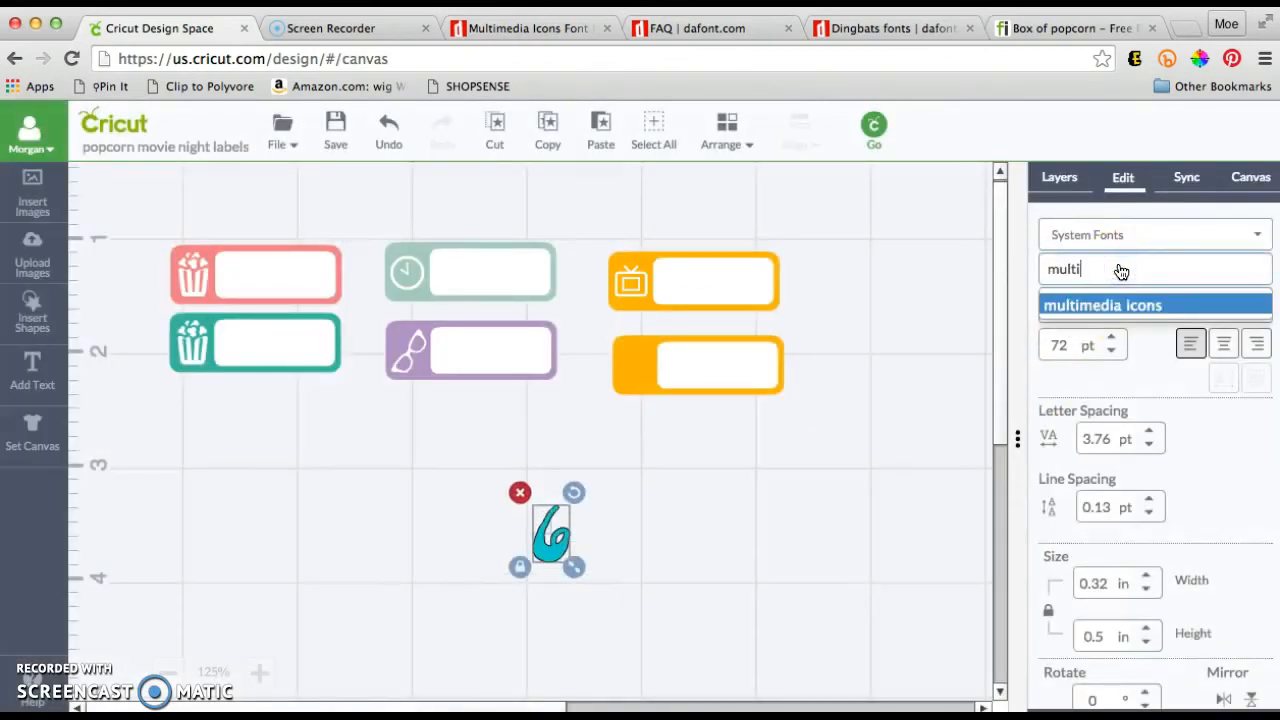
Clear the font search, look up mul in the system fonts, and empty the search again
{"action": "key", "text": "BackSpace"}
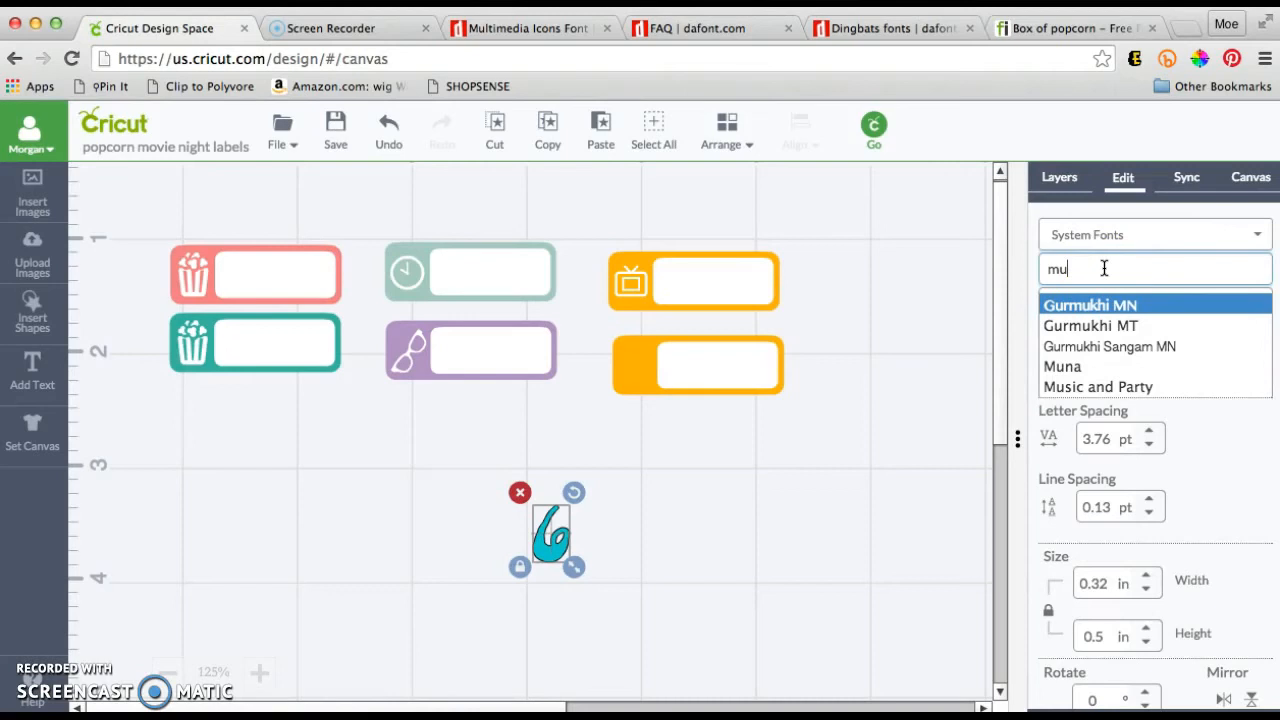
{"action": "left_click", "coordinate": [1047, 269]}
{"action": "key", "text": "BackSpace"}
{"action": "key", "text": "BackSpace"}
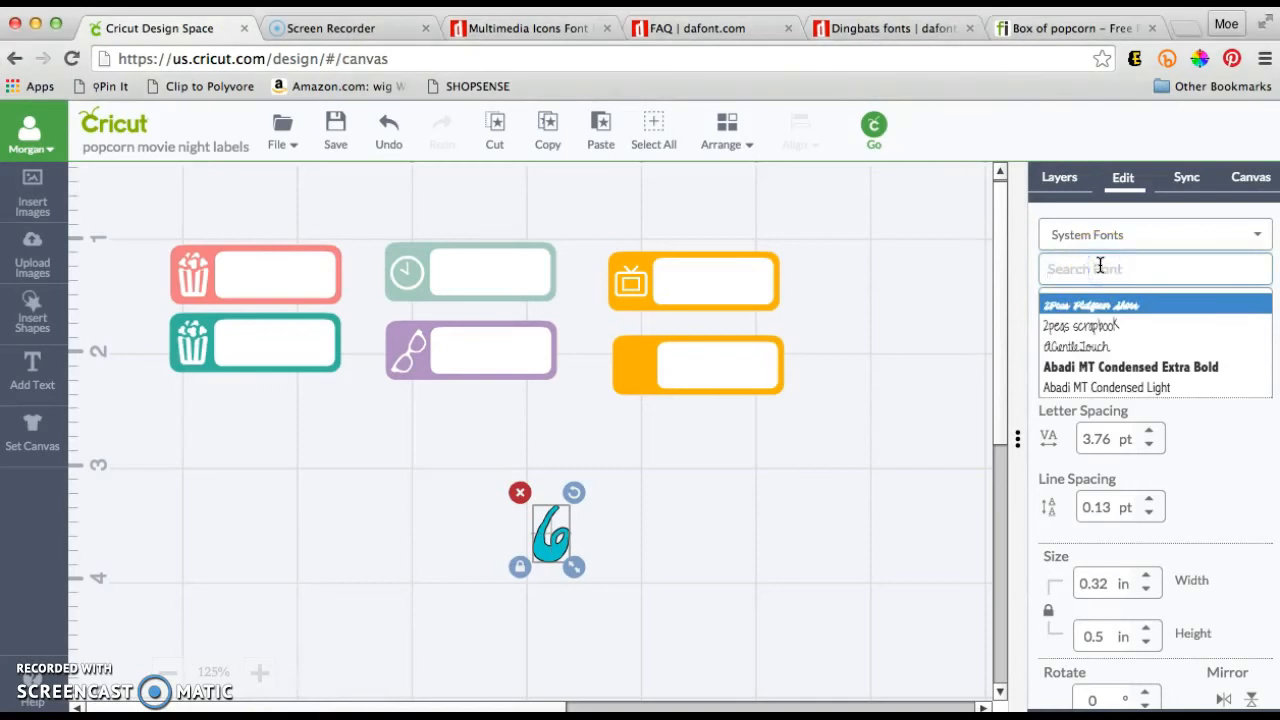
{"action": "type", "text": "mul"}
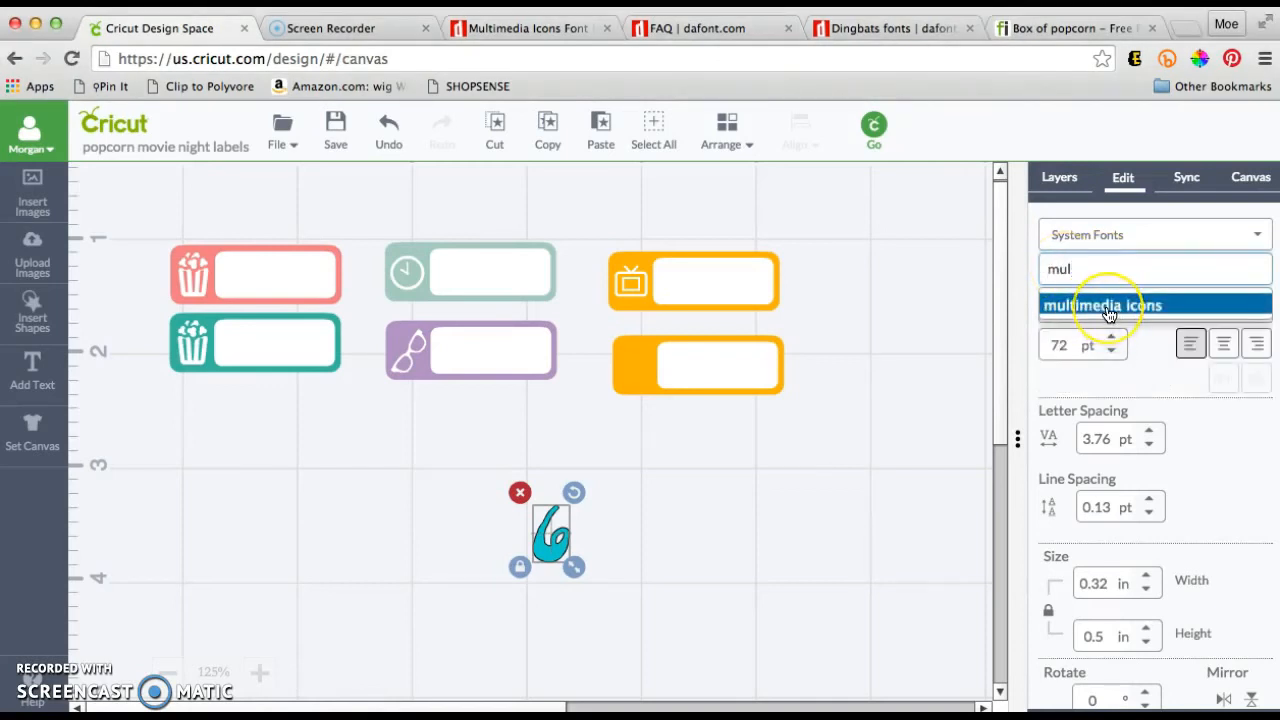
{"action": "key", "text": "BackSpace"}
{"action": "key", "text": "BackSpace"}
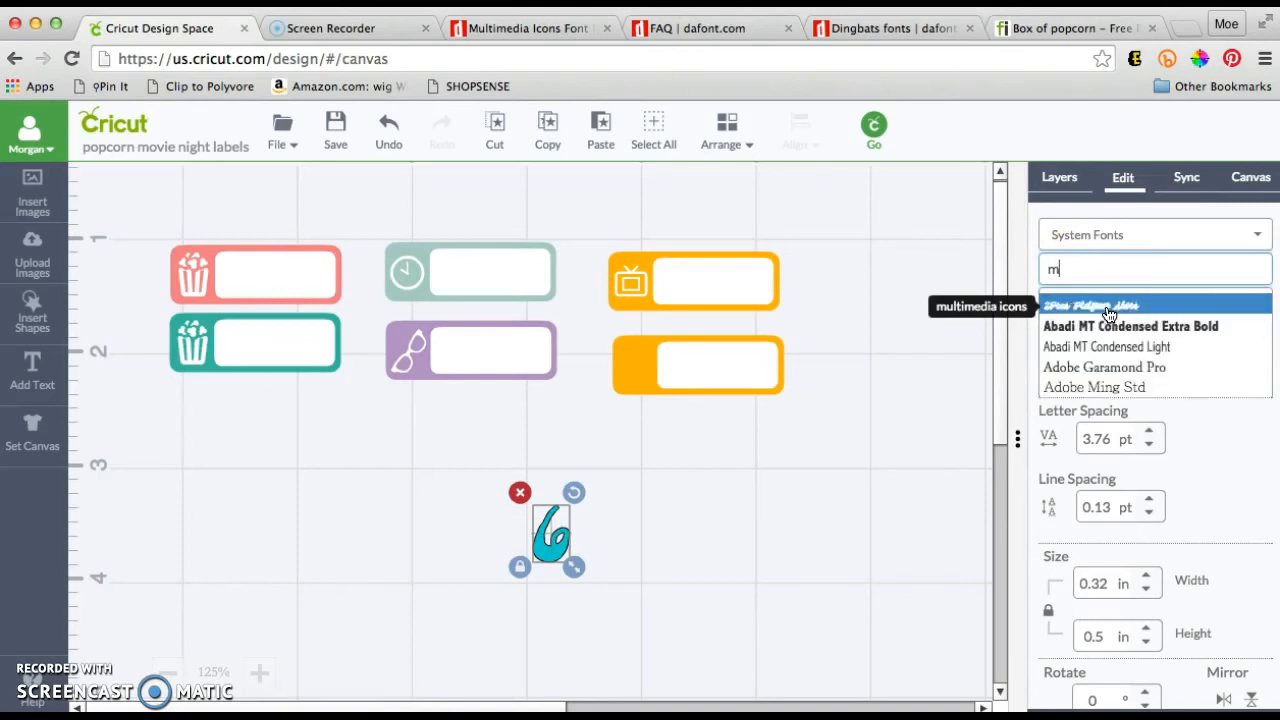
{"action": "key", "text": "BackSpace"}
Search the system fonts for modern and examine the matching icon font
{"action": "type", "text": "o"}
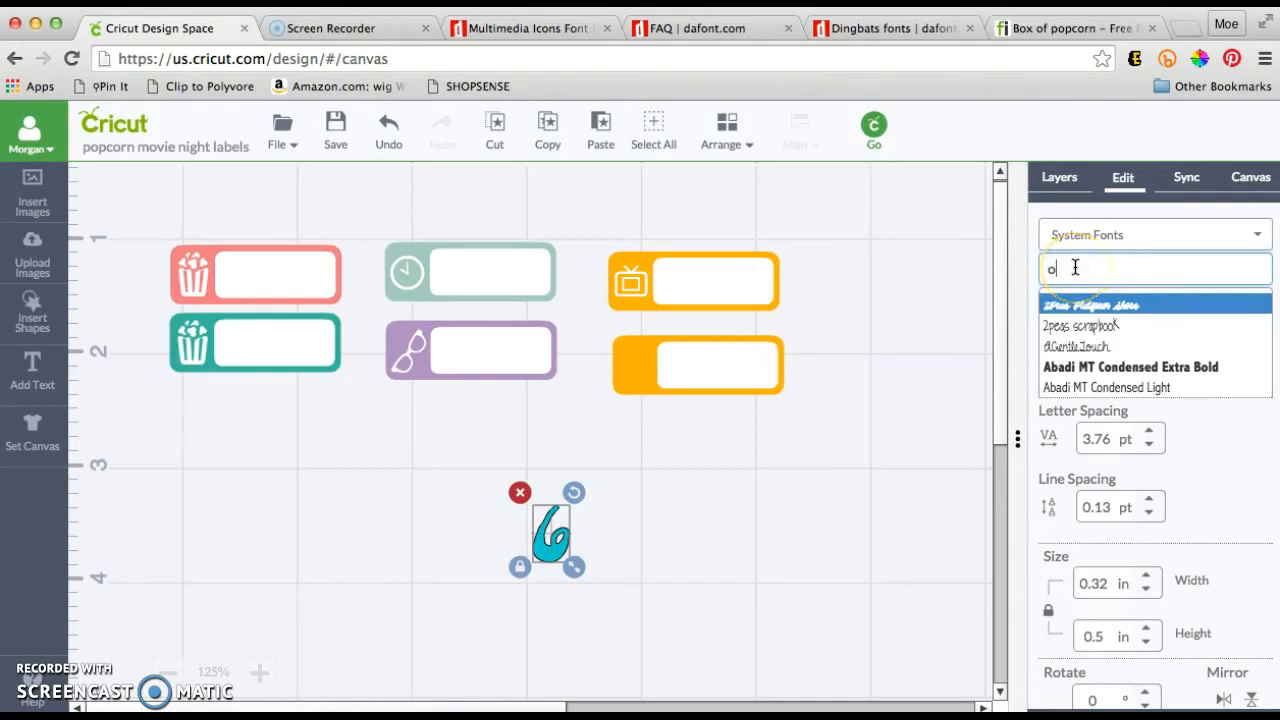
{"action": "key", "text": "BackSpace"}
{"action": "type", "text": "modern"}
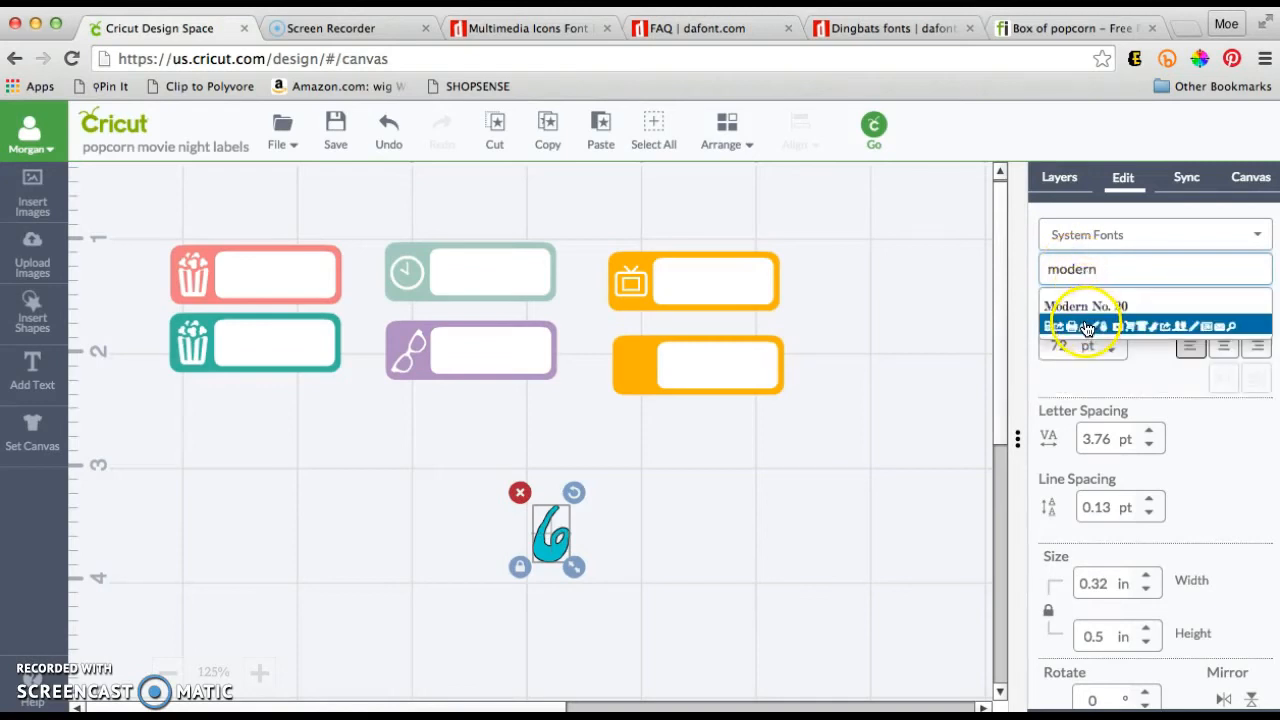
{"action": "left_click", "coordinate": [1192, 334]}
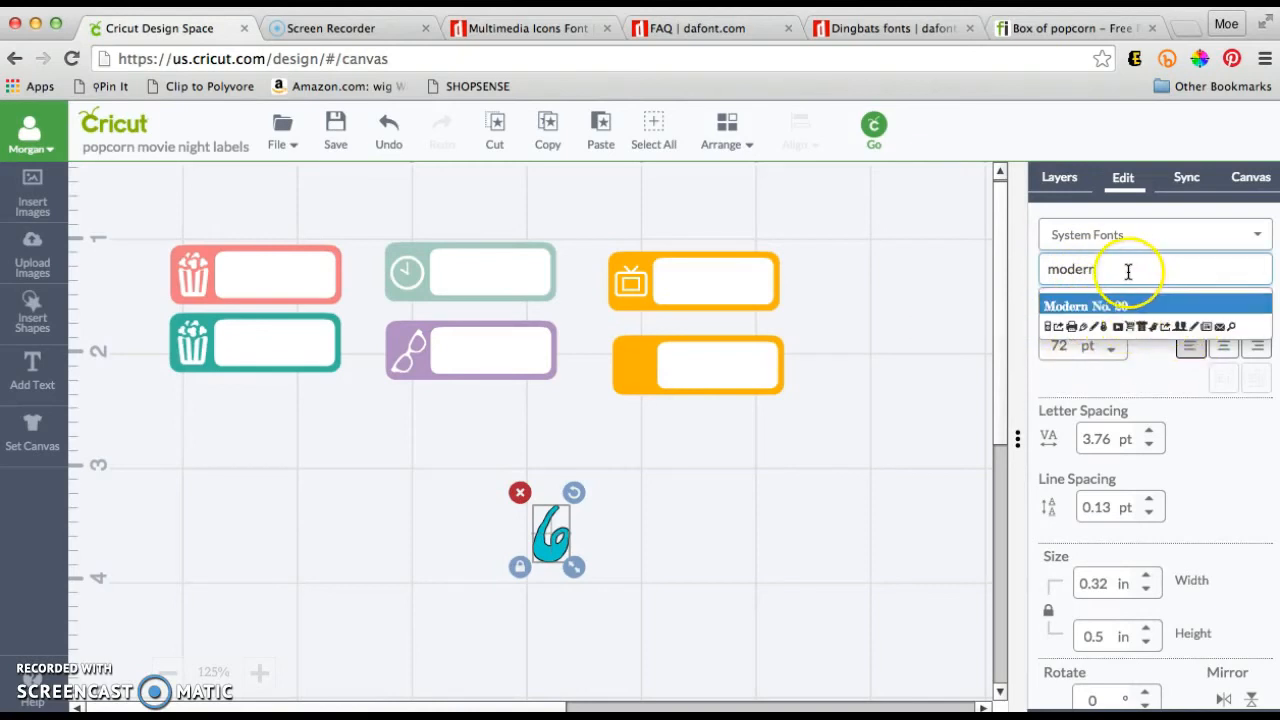
Search for mul and set the character 6 in the multimedia icons font
{"action": "left_click_drag", "start_coordinate": [1128, 271], "coordinate": [1044, 270]}
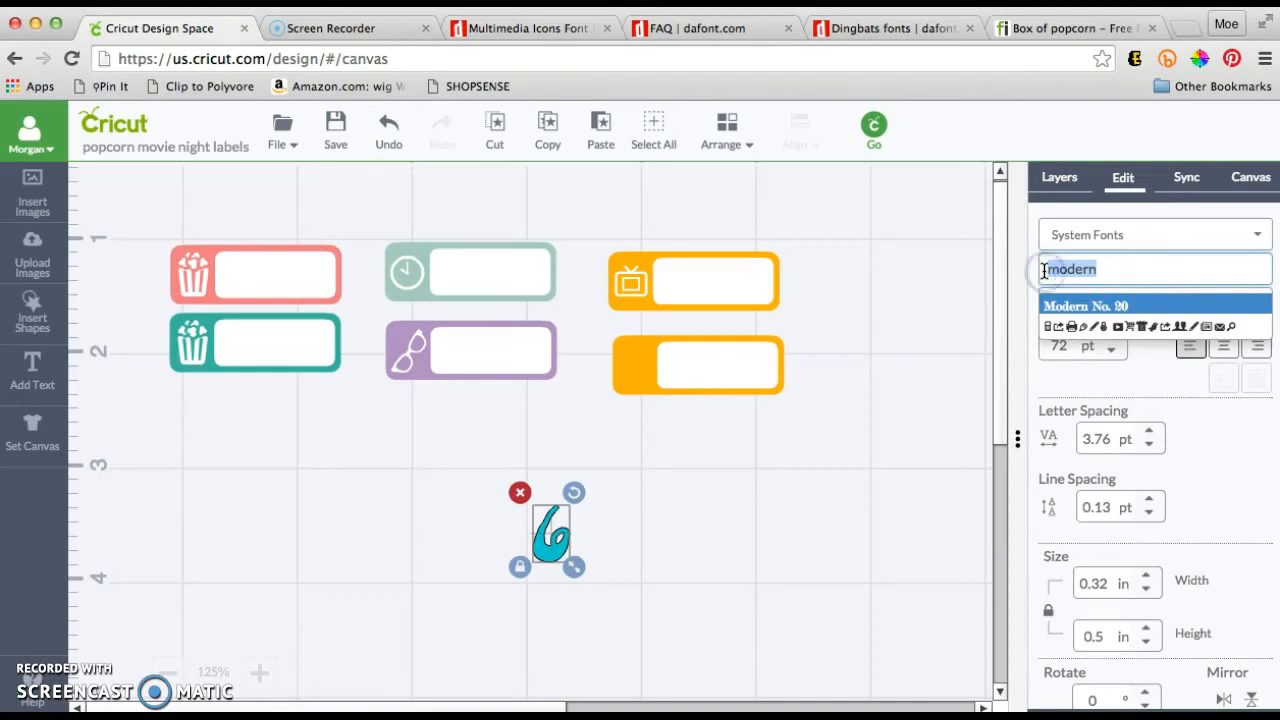
{"action": "type", "text": "mul"}
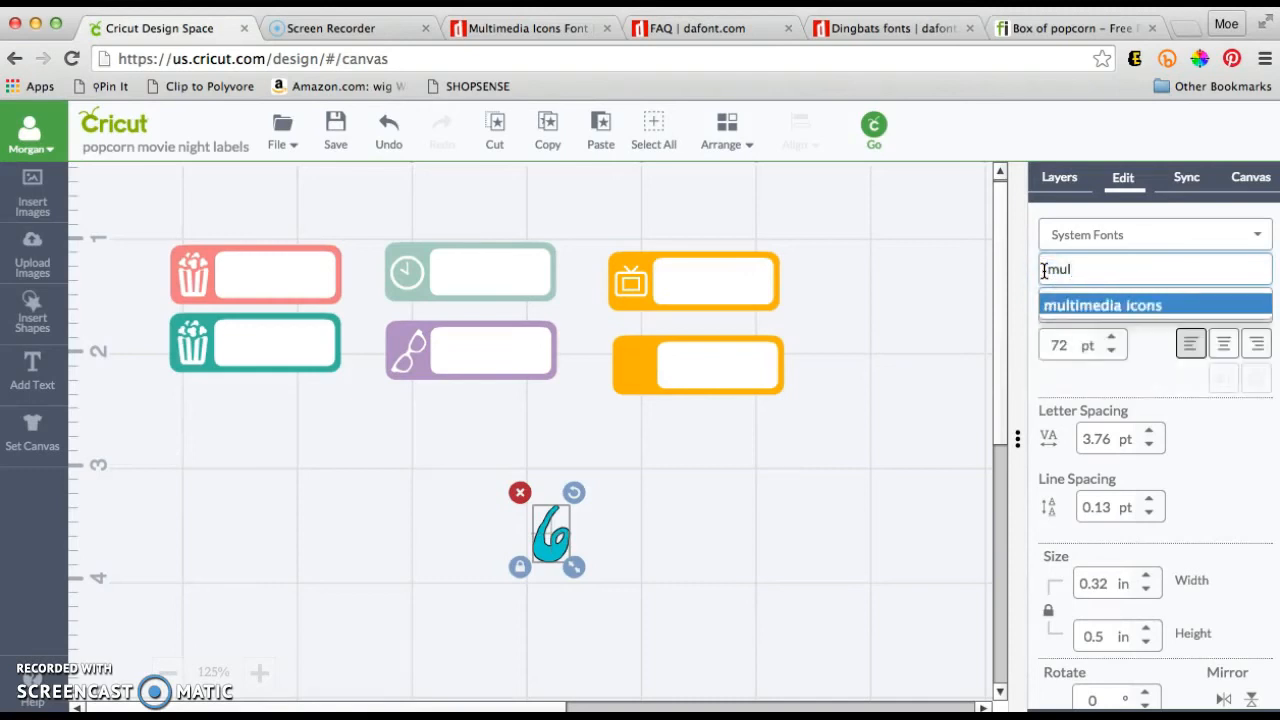
{"action": "left_click", "coordinate": [1092, 304]}
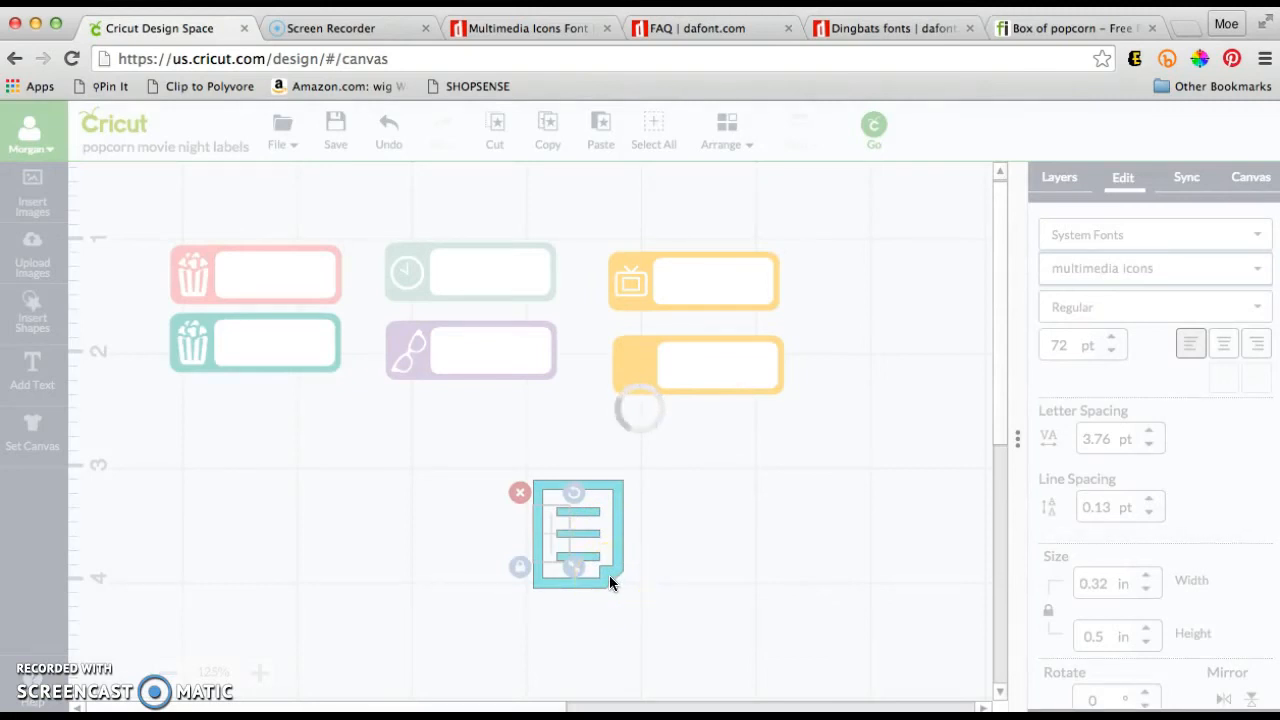
Shrink the document icon to about 0.33 by 0.4 in and place it beside the lower orange label's white area
{"action": "left_click_drag", "start_coordinate": [609, 578], "coordinate": [629, 356]}
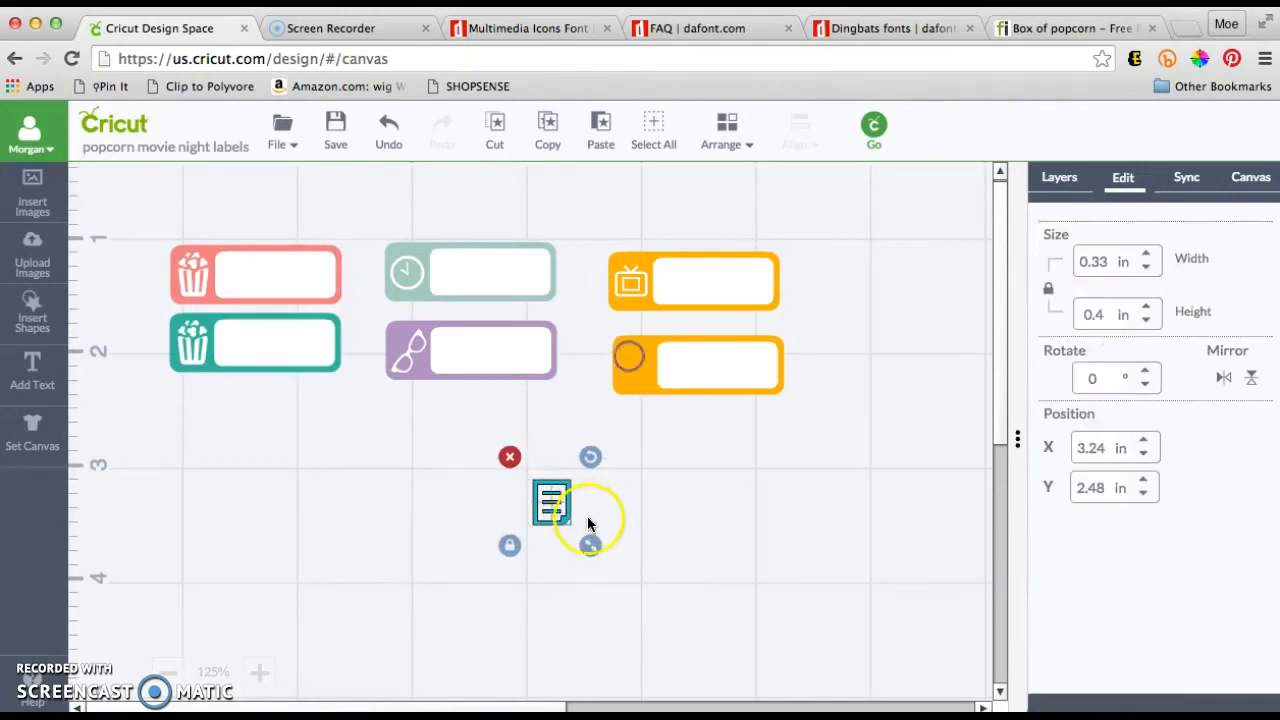
{"action": "left_click_drag", "start_coordinate": [567, 516], "coordinate": [647, 382]}
Change the document icon's layer from Cut to Print and color it white
{"action": "left_click", "coordinate": [1059, 177]}
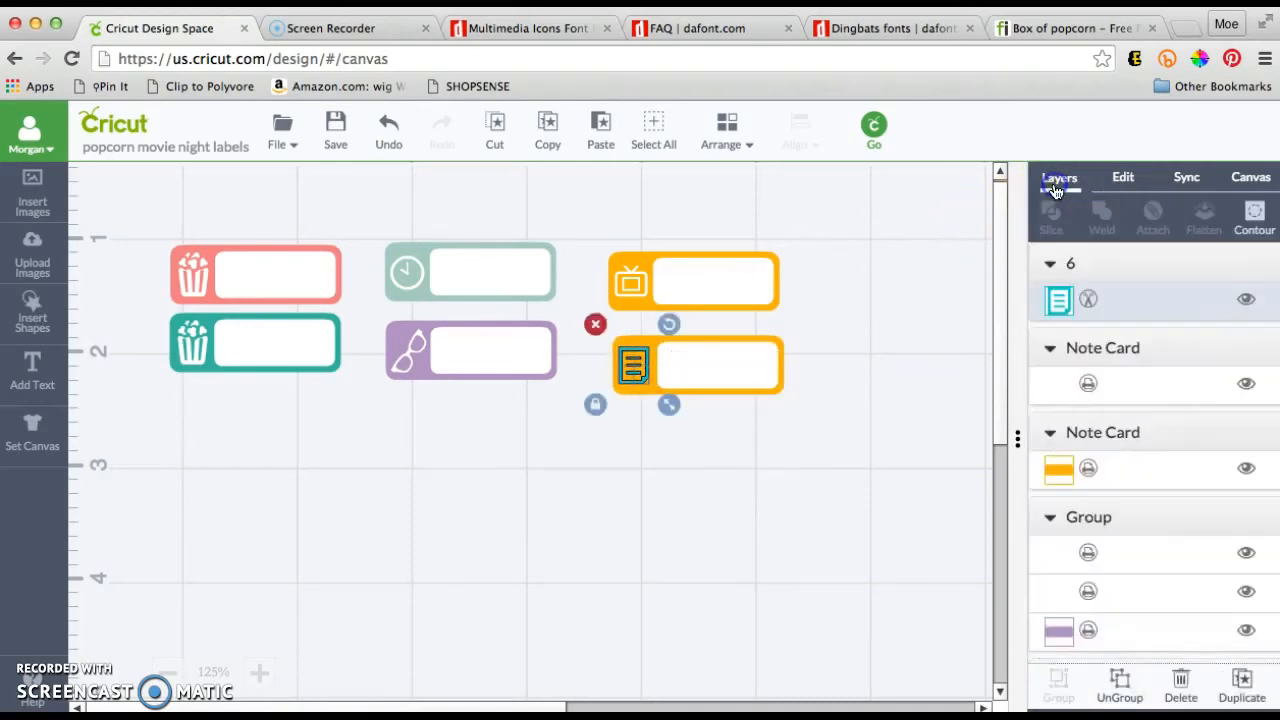
{"action": "left_click", "coordinate": [1090, 304]}
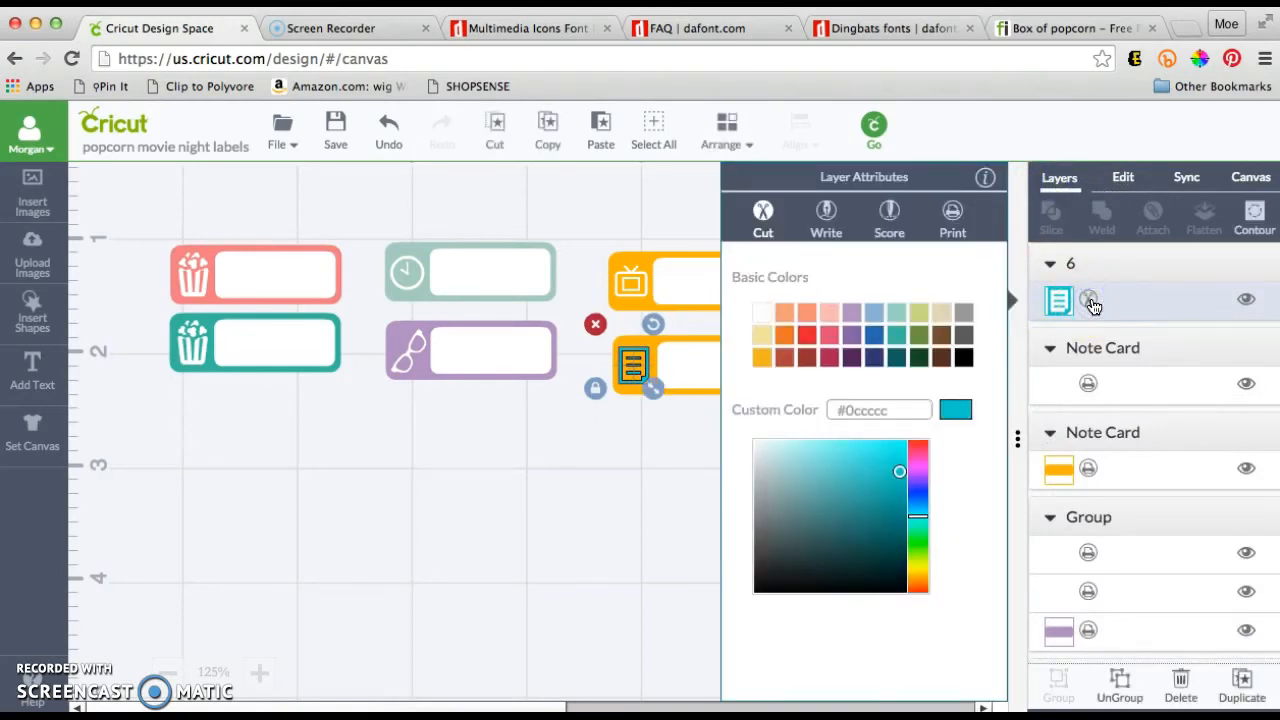
{"action": "left_click", "coordinate": [955, 218]}
{"action": "left_click", "coordinate": [766, 338]}
{"action": "left_click", "coordinate": [629, 514]}
Center the document icon, white text area and orange background of the lower orange label vertically
{"action": "left_click", "coordinate": [648, 390]}
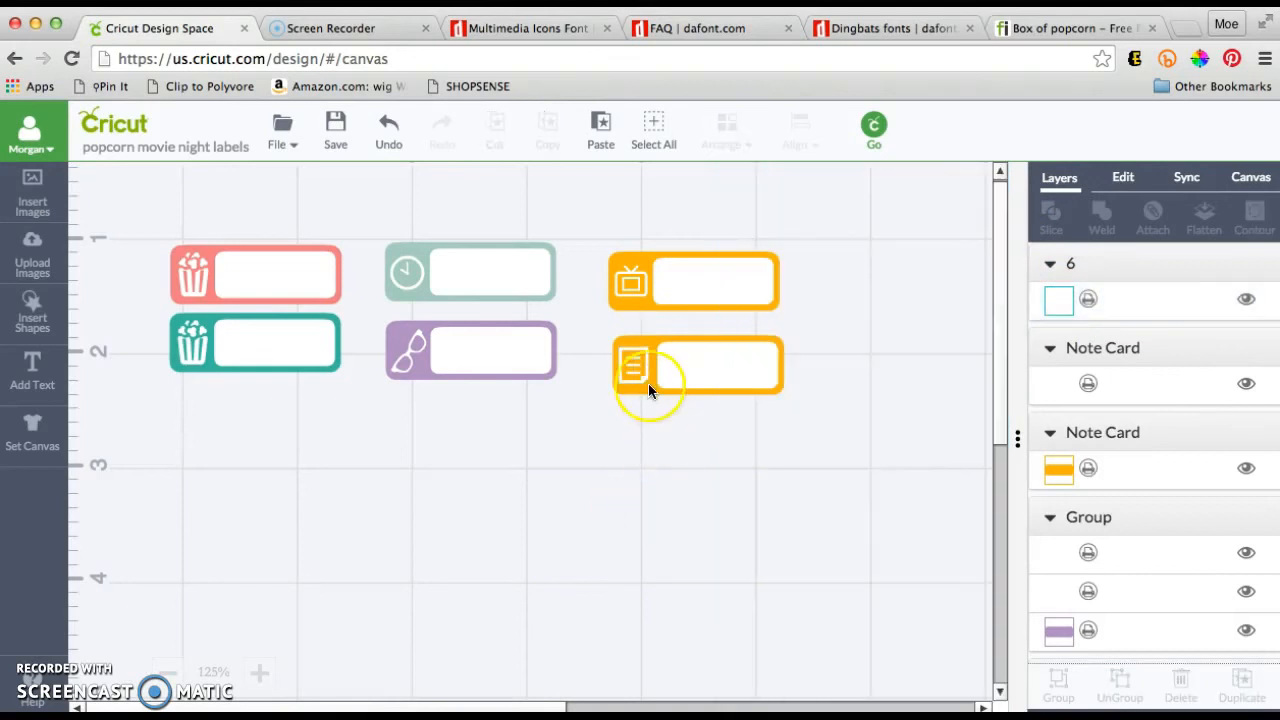
{"action": "left_click_drag", "start_coordinate": [599, 329], "coordinate": [826, 421]}
{"action": "left_click", "coordinate": [818, 146]}
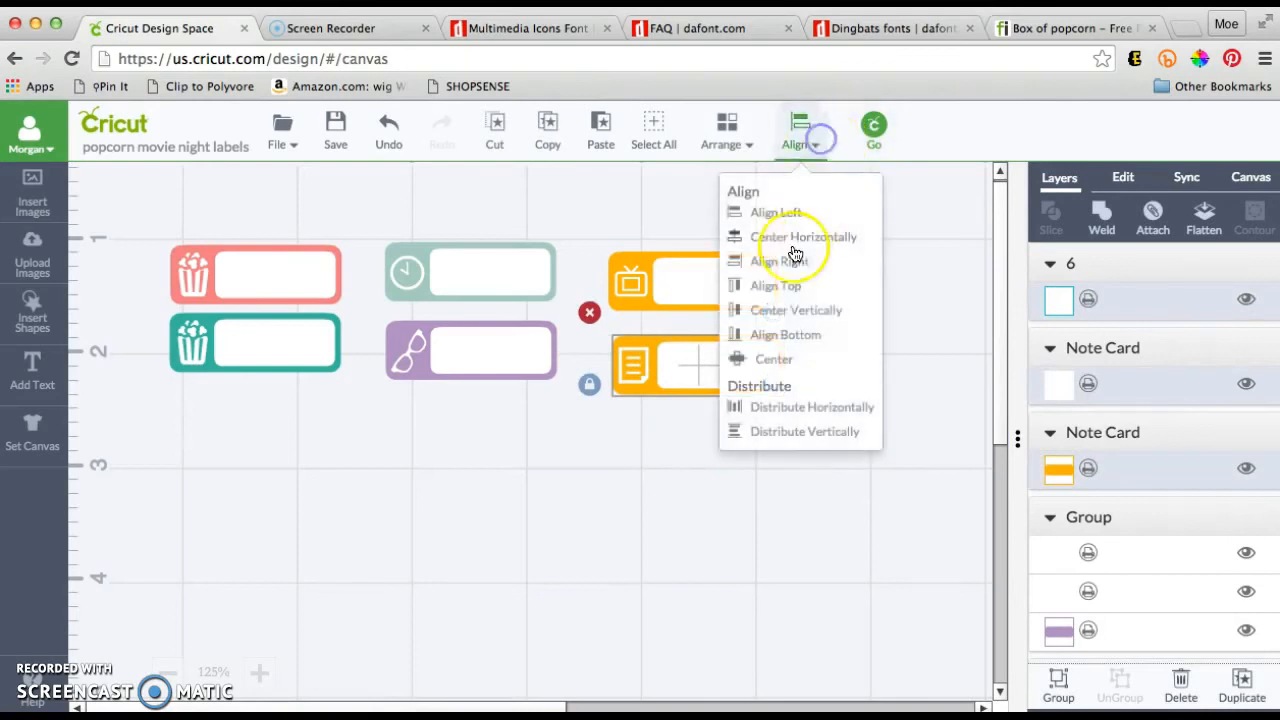
{"action": "left_click", "coordinate": [786, 309]}
{"action": "left_click", "coordinate": [671, 486]}
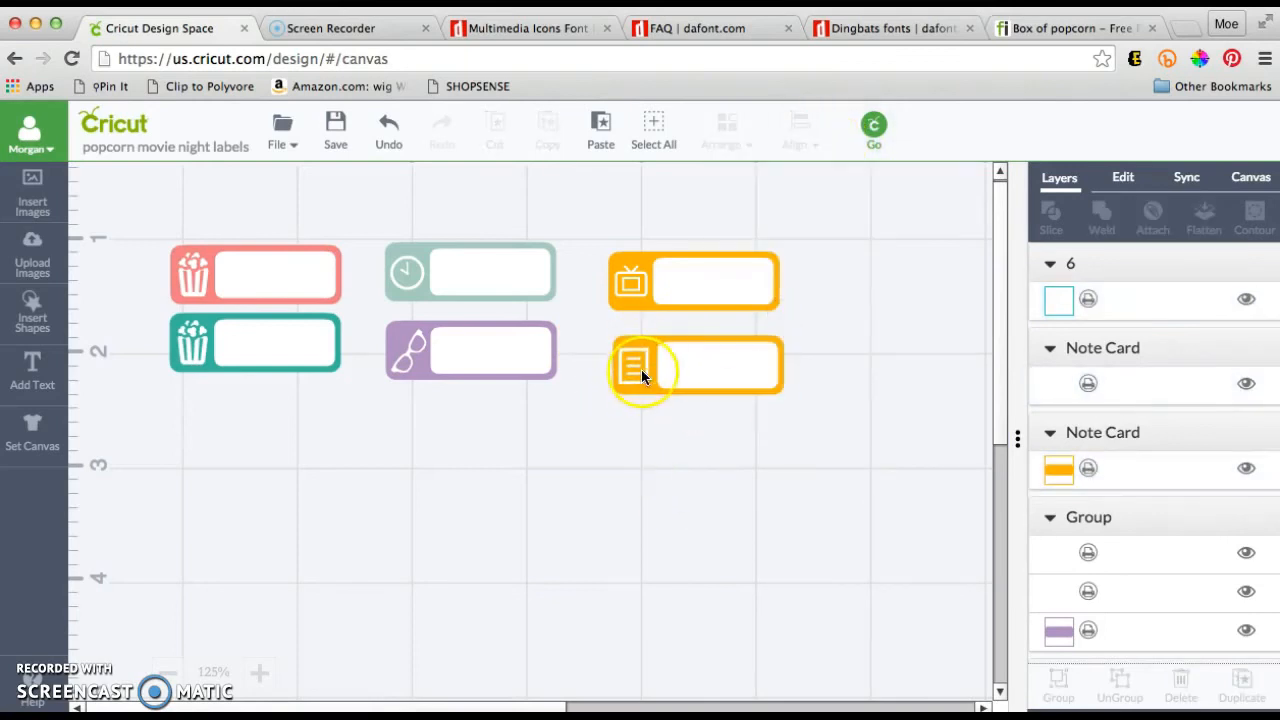
Nudge the document icon slightly toward the white area and center the lower orange label's parts vertically again
{"action": "left_click_drag", "start_coordinate": [646, 370], "coordinate": [649, 371]}
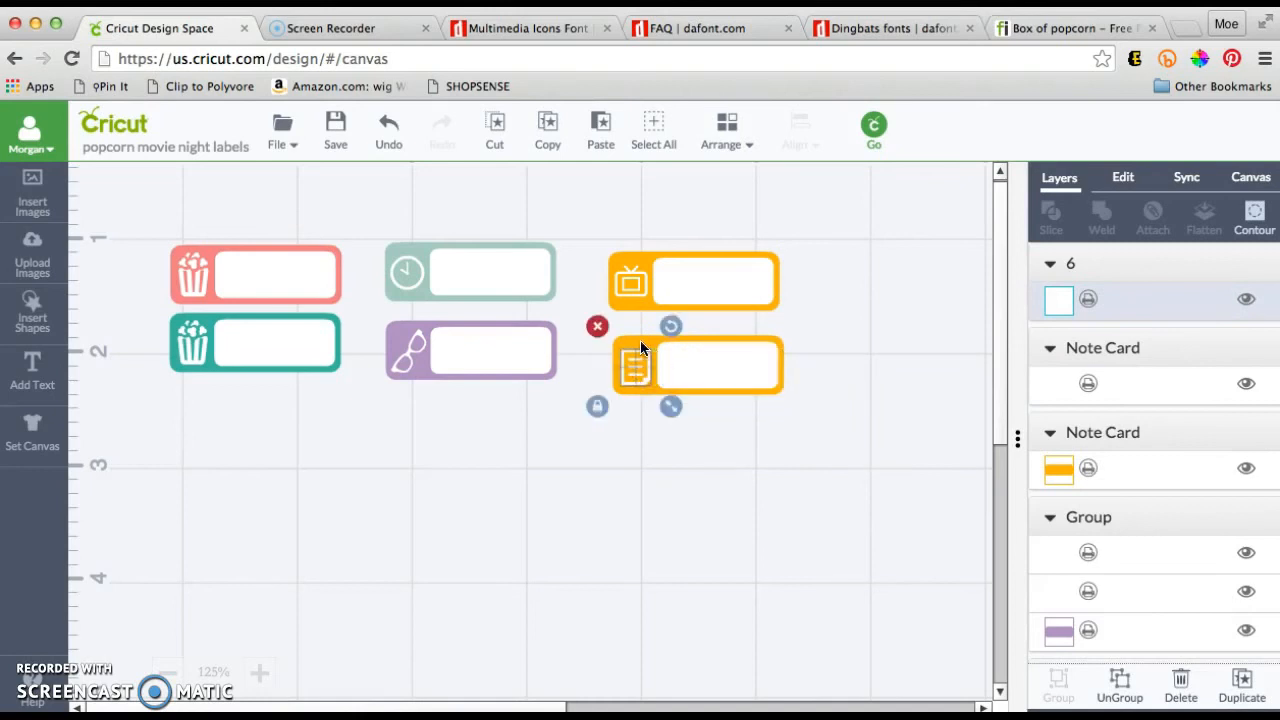
{"action": "left_click_drag", "start_coordinate": [582, 335], "coordinate": [854, 429]}
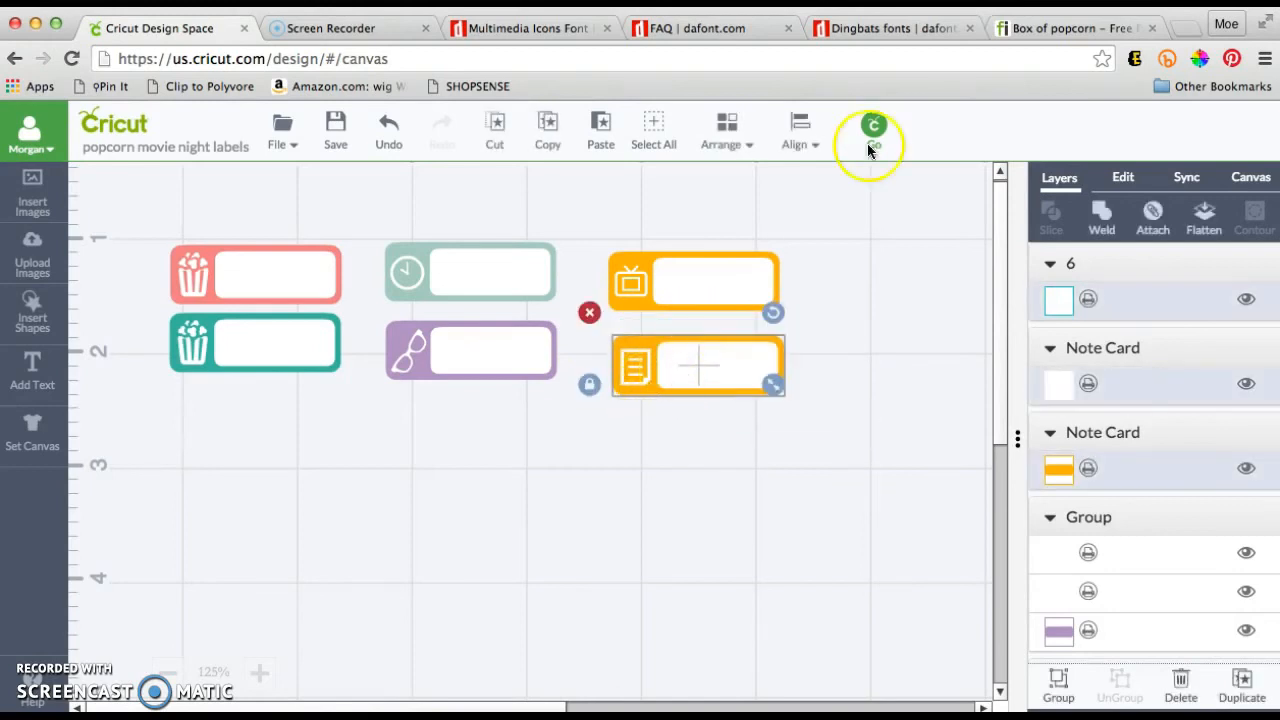
{"action": "left_click", "coordinate": [802, 130]}
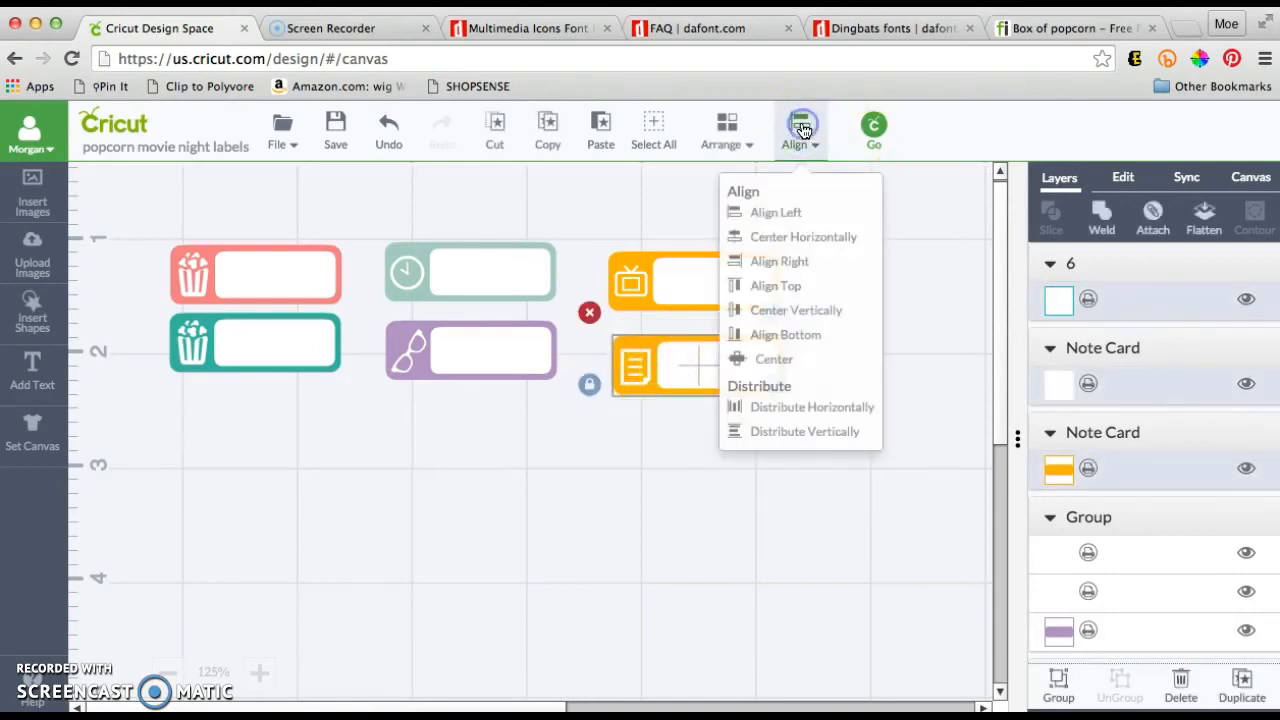
{"action": "left_click", "coordinate": [777, 300]}
{"action": "left_click", "coordinate": [671, 510]}
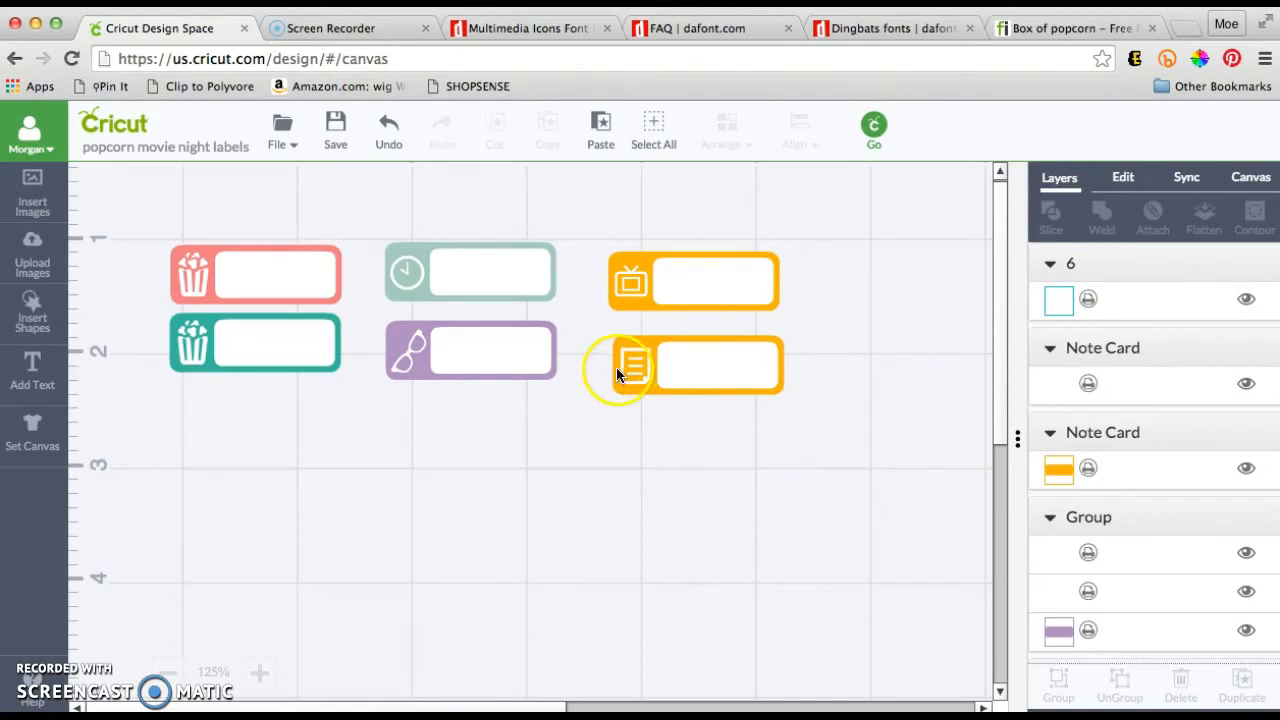
Try Center Horizontally on the lower orange label's parts and undo it
{"action": "left_click_drag", "start_coordinate": [712, 372], "coordinate": [823, 440]}
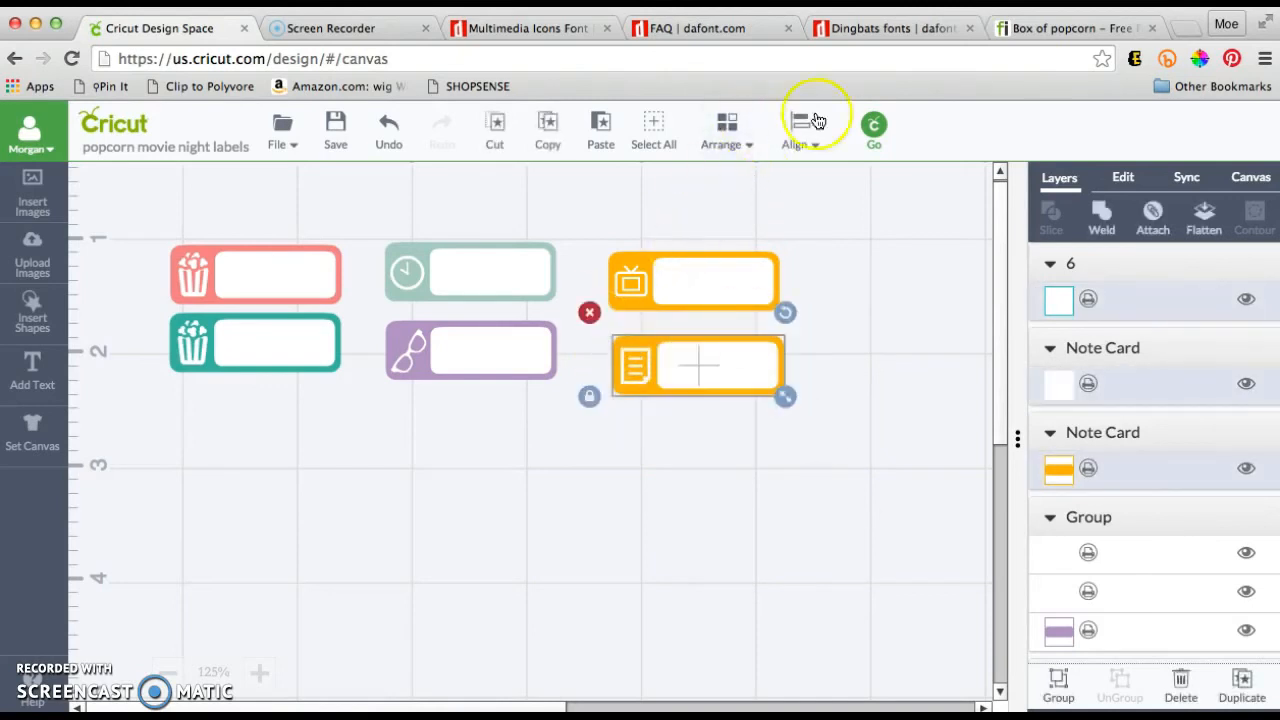
{"action": "left_click", "coordinate": [800, 140]}
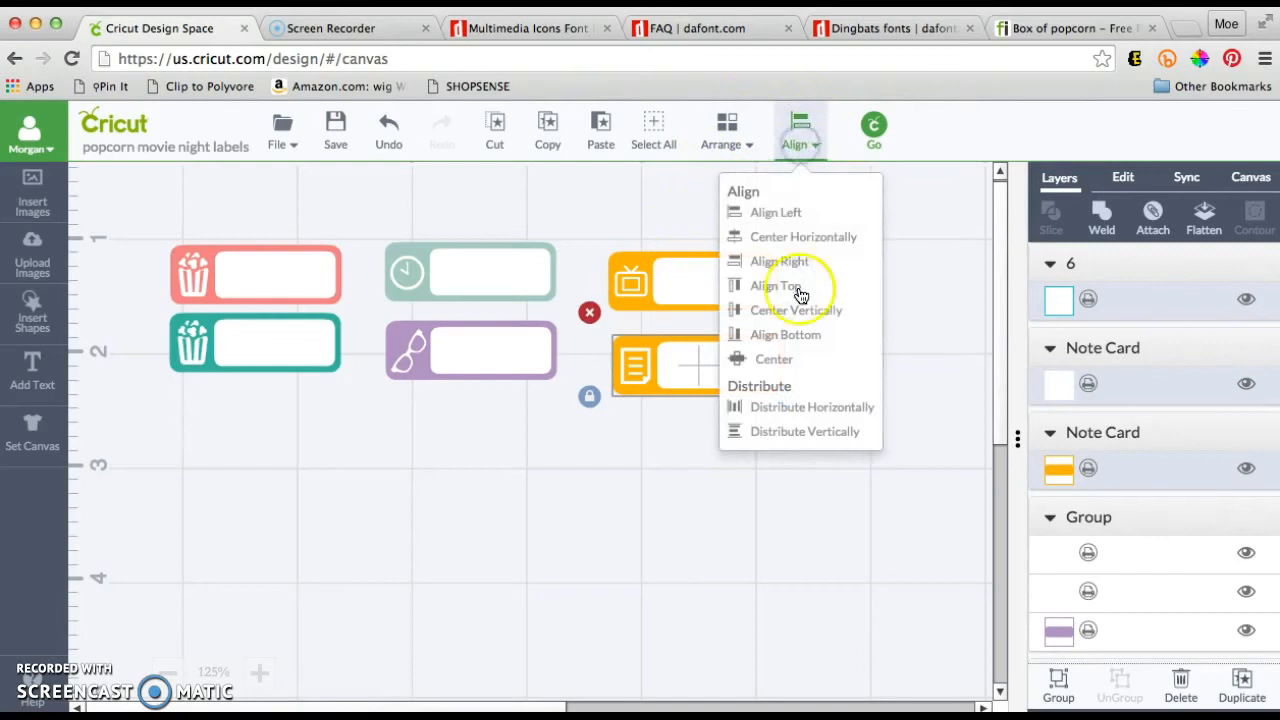
{"action": "left_click", "coordinate": [783, 238]}
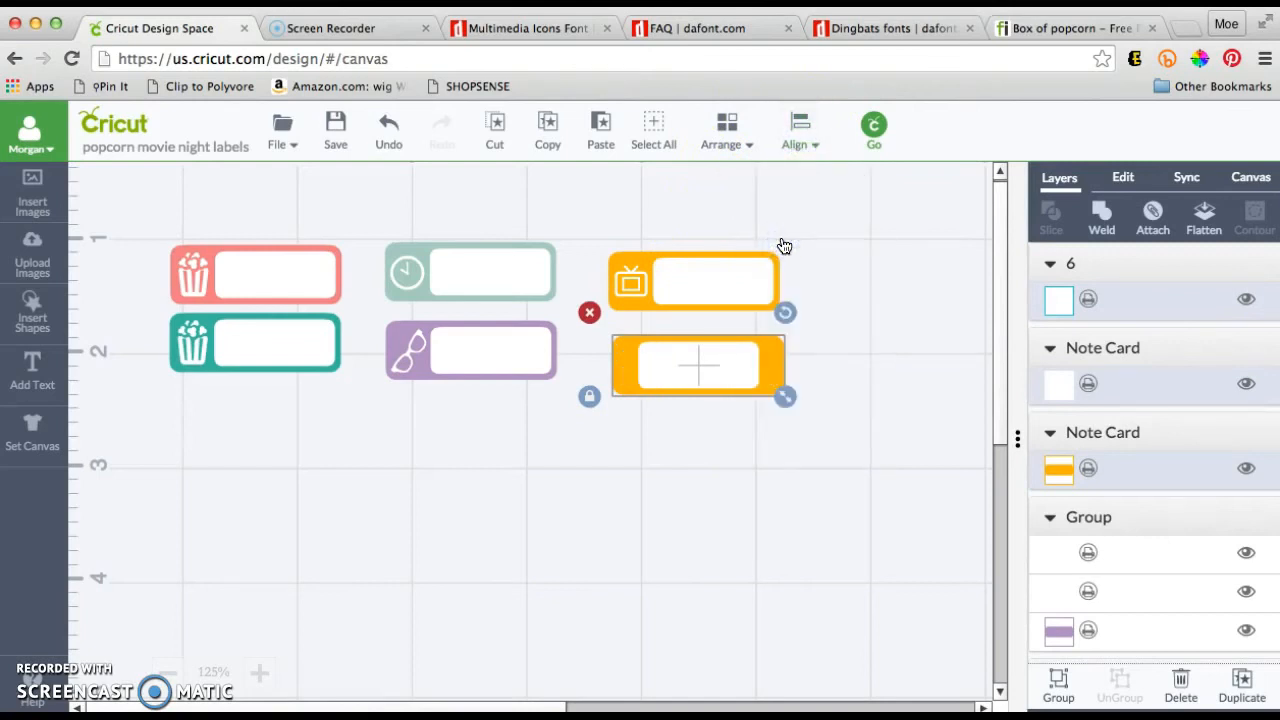
{"action": "key", "text": "super+z"}
{"action": "left_click", "coordinate": [610, 502]}
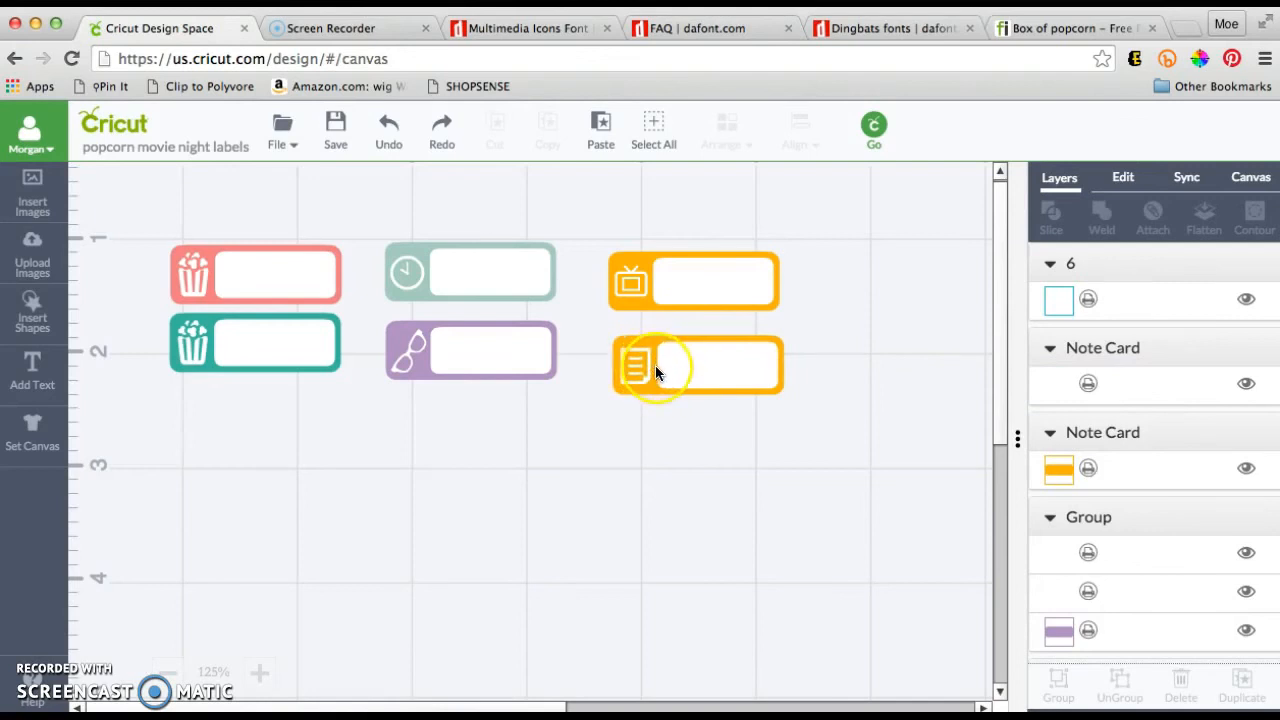
Group the lower orange label's document icon, white text area and orange background
{"action": "left_click", "coordinate": [643, 393]}
{"action": "left_click", "coordinate": [562, 368]}
{"action": "left_click_drag", "start_coordinate": [578, 314], "coordinate": [853, 431]}
{"action": "right_click", "coordinate": [739, 348]}
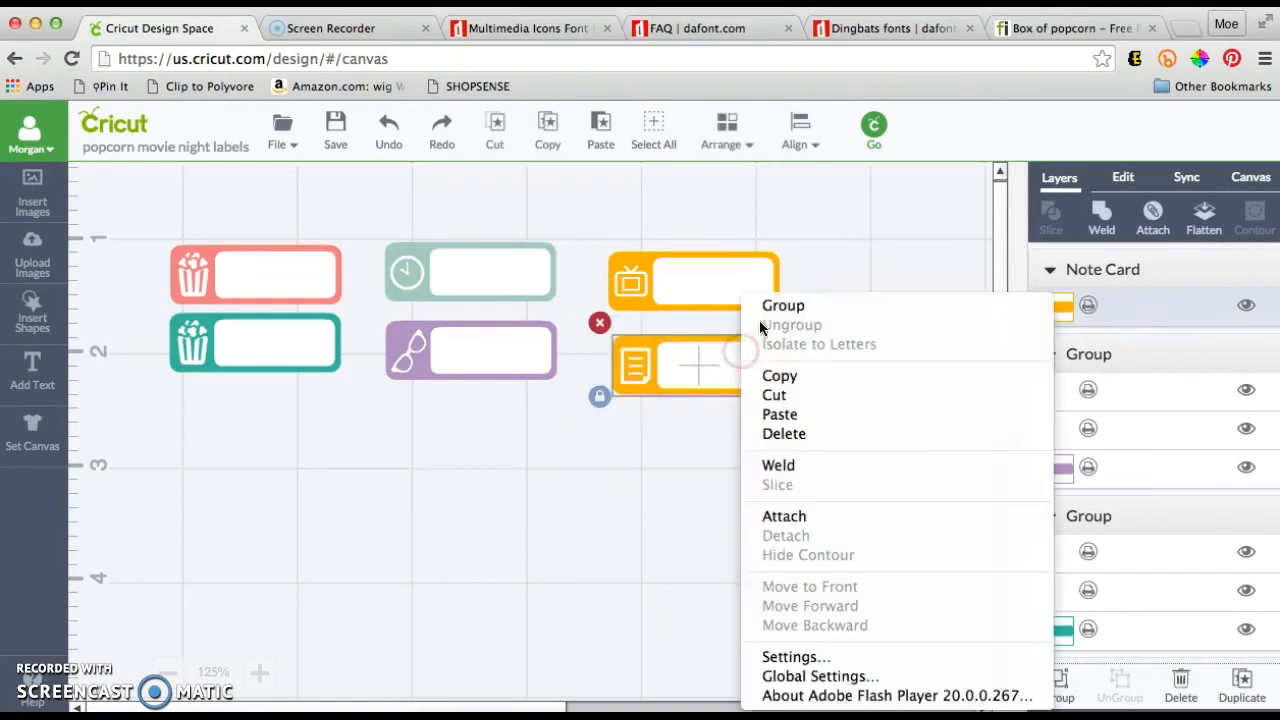
{"action": "left_click", "coordinate": [770, 299]}
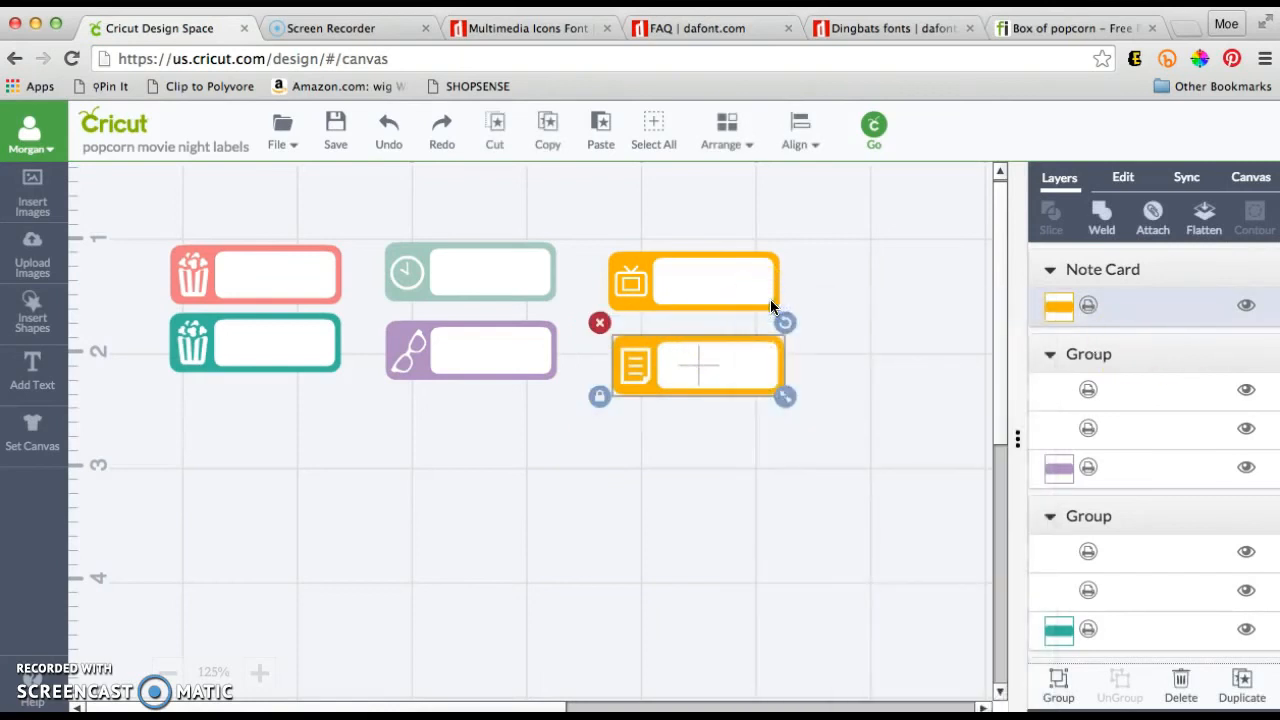
{"action": "left_click", "coordinate": [727, 449]}
{"action": "left_click", "coordinate": [652, 385]}
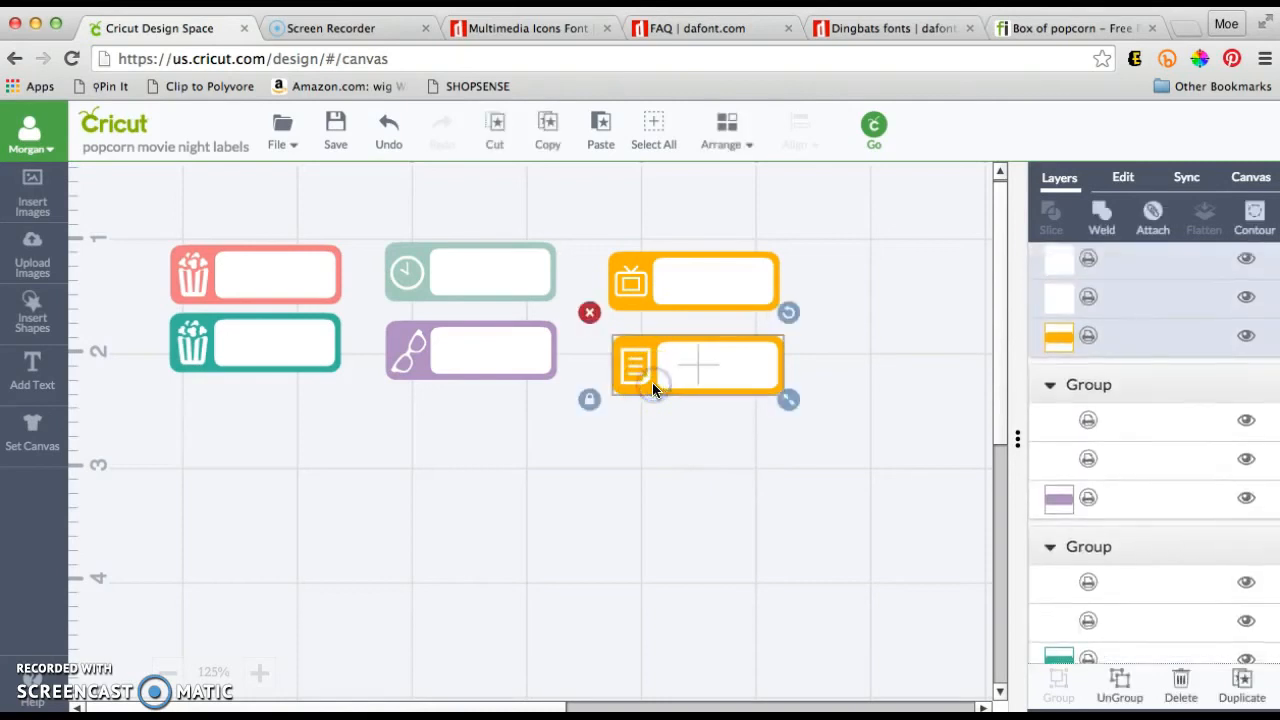
Recolor the background of the lower orange document label to Honeysuckle
{"action": "left_click", "coordinate": [1060, 376]}
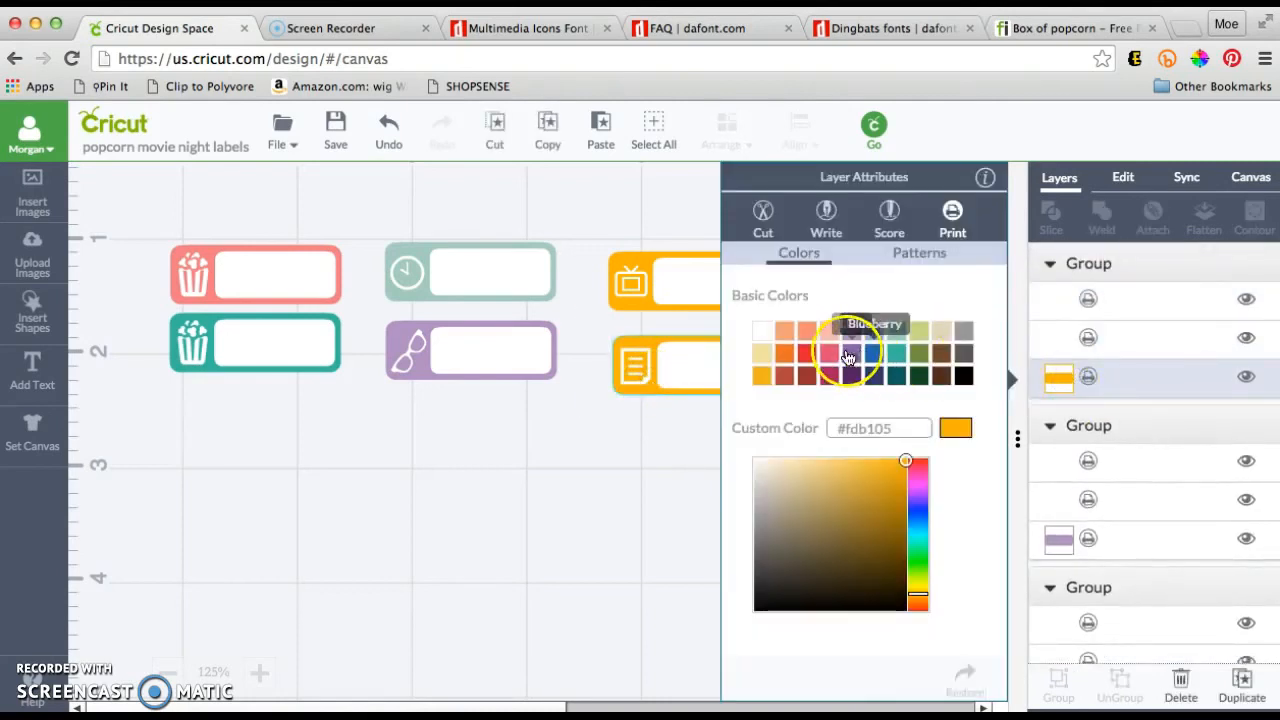
{"action": "left_click", "coordinate": [829, 375]}
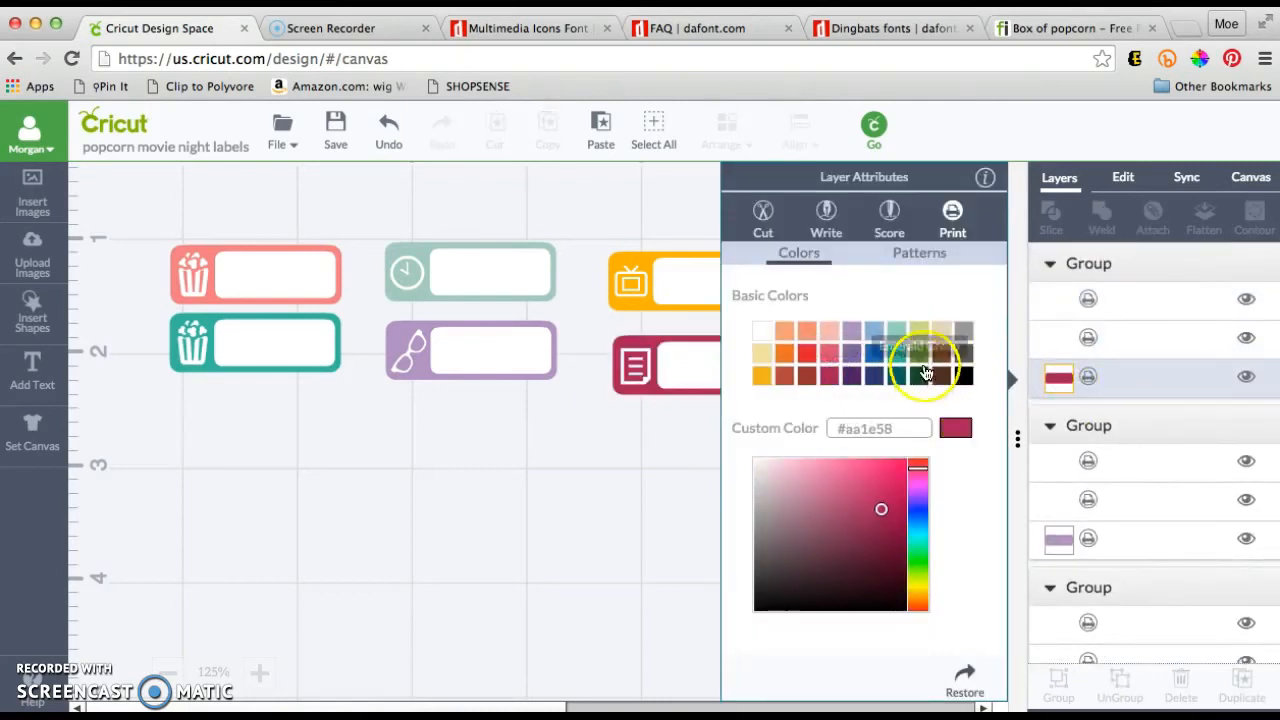
{"action": "left_click", "coordinate": [921, 334]}
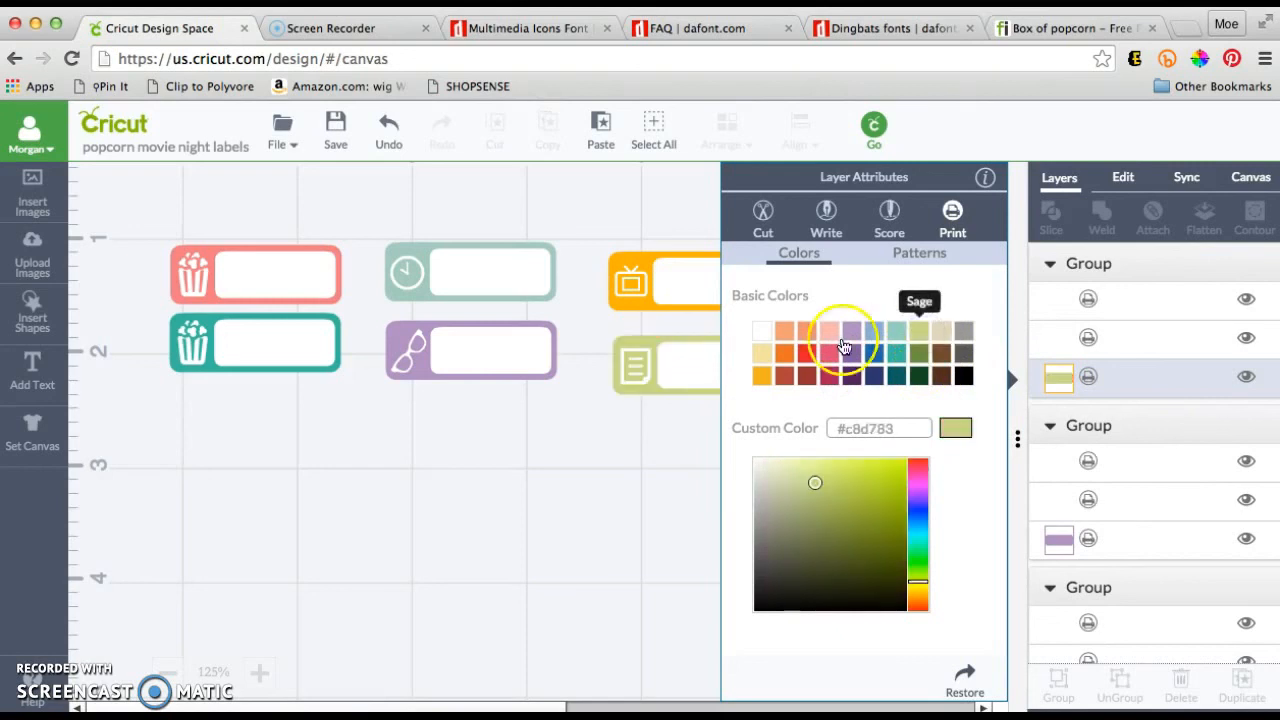
{"action": "left_click", "coordinate": [768, 360]}
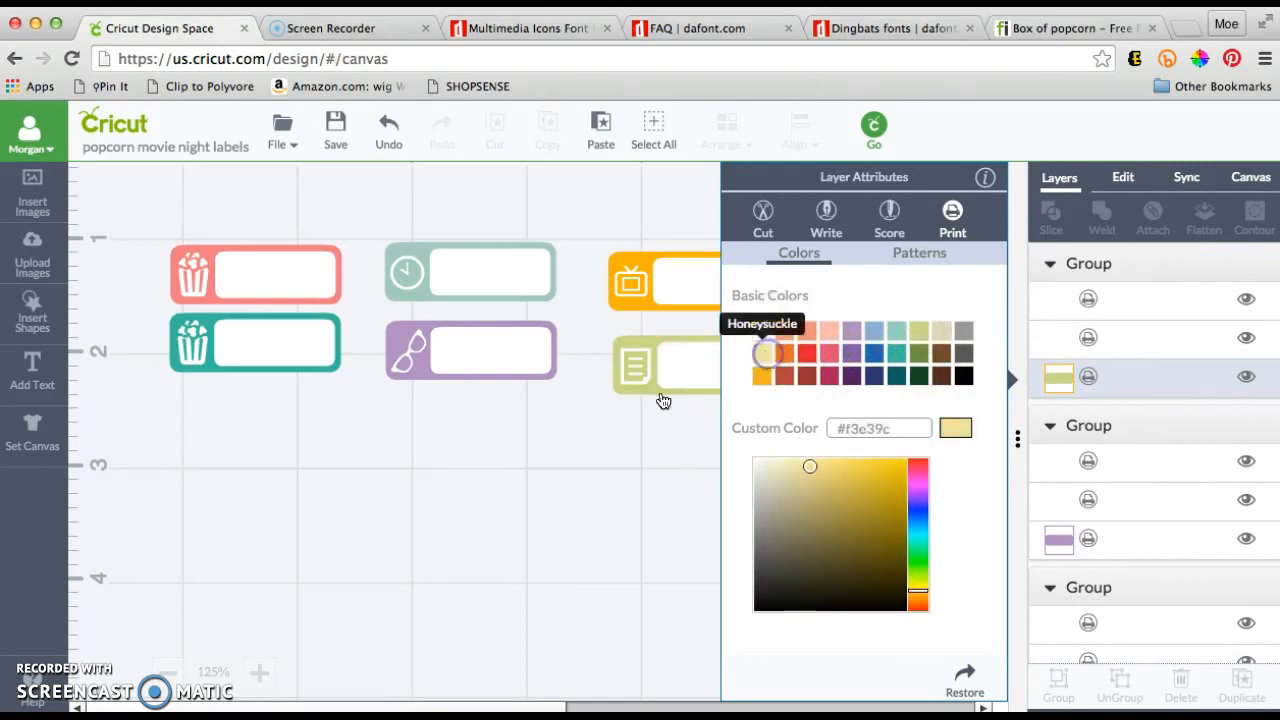
{"action": "left_click", "coordinate": [600, 443]}
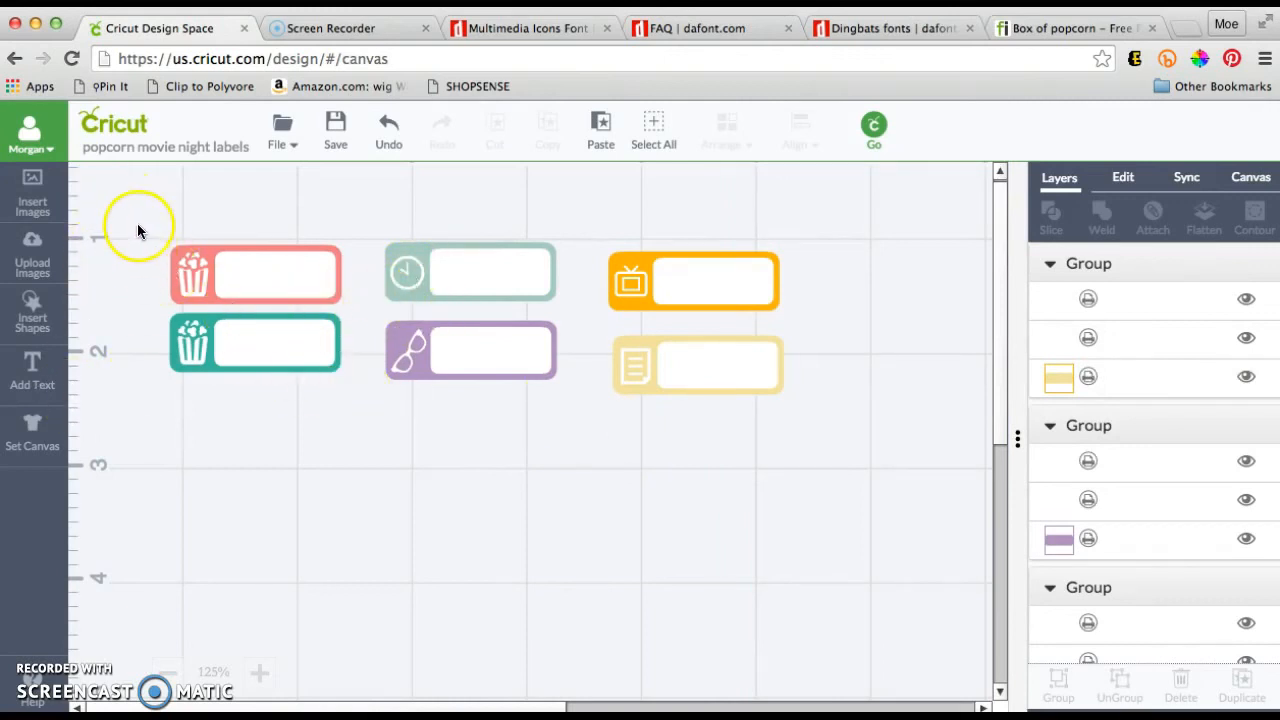
{"action": "left_click", "coordinate": [200, 273]}
{"action": "left_click", "coordinate": [203, 193]}
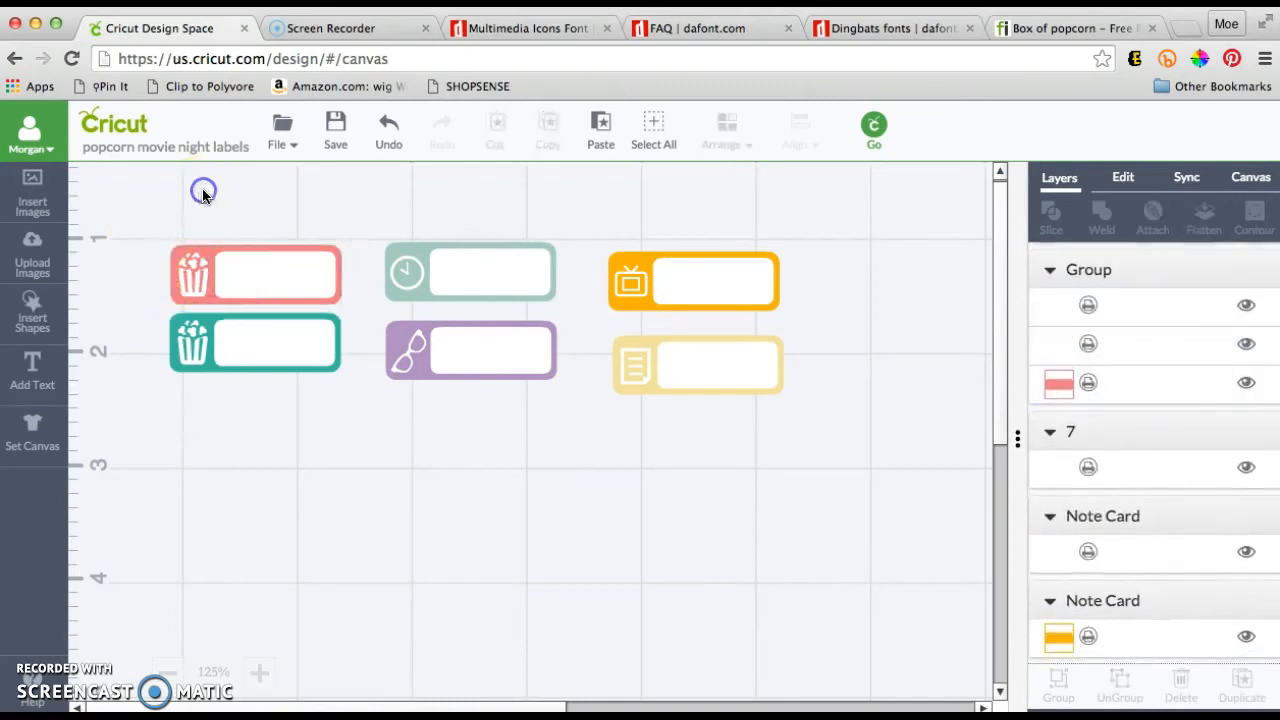
{"action": "left_click", "coordinate": [205, 272]}
{"action": "left_click", "coordinate": [430, 270]}
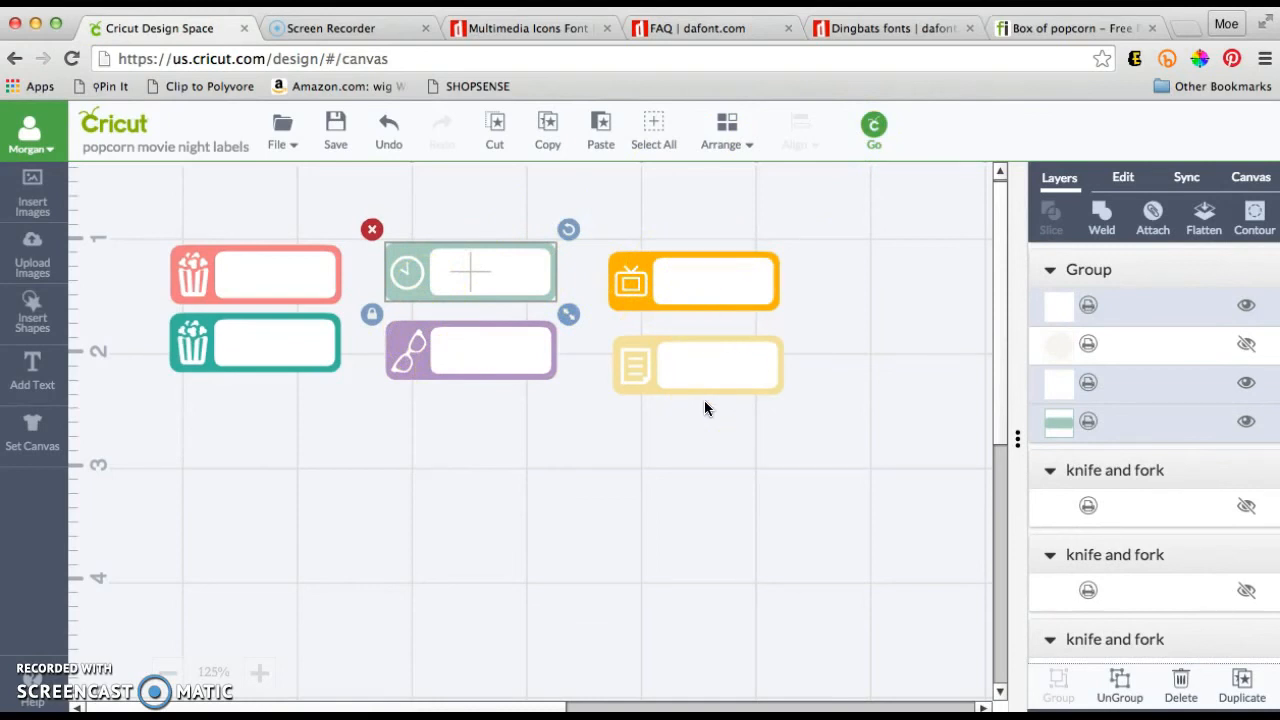
{"action": "left_click", "coordinate": [651, 420]}
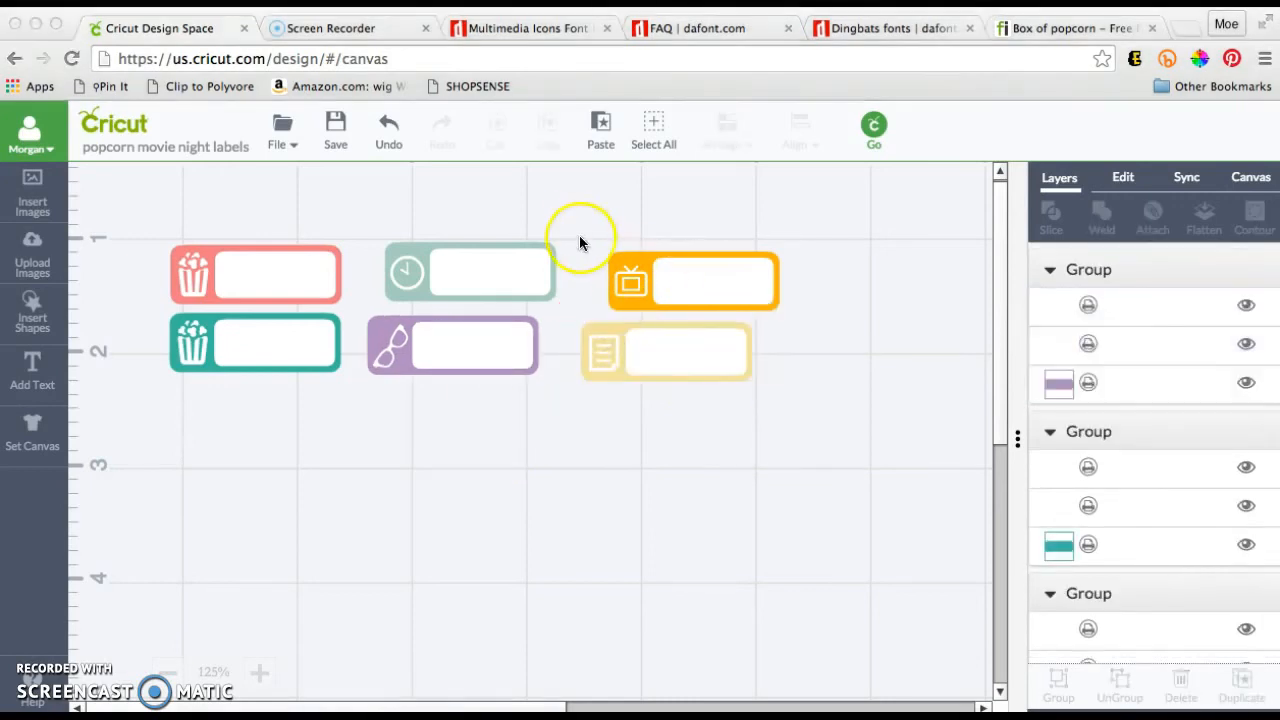
Flatten the orange TV label and the pale green clock label into single printable images
{"action": "left_click", "coordinate": [580, 243]}
{"action": "left_click", "coordinate": [811, 330]}
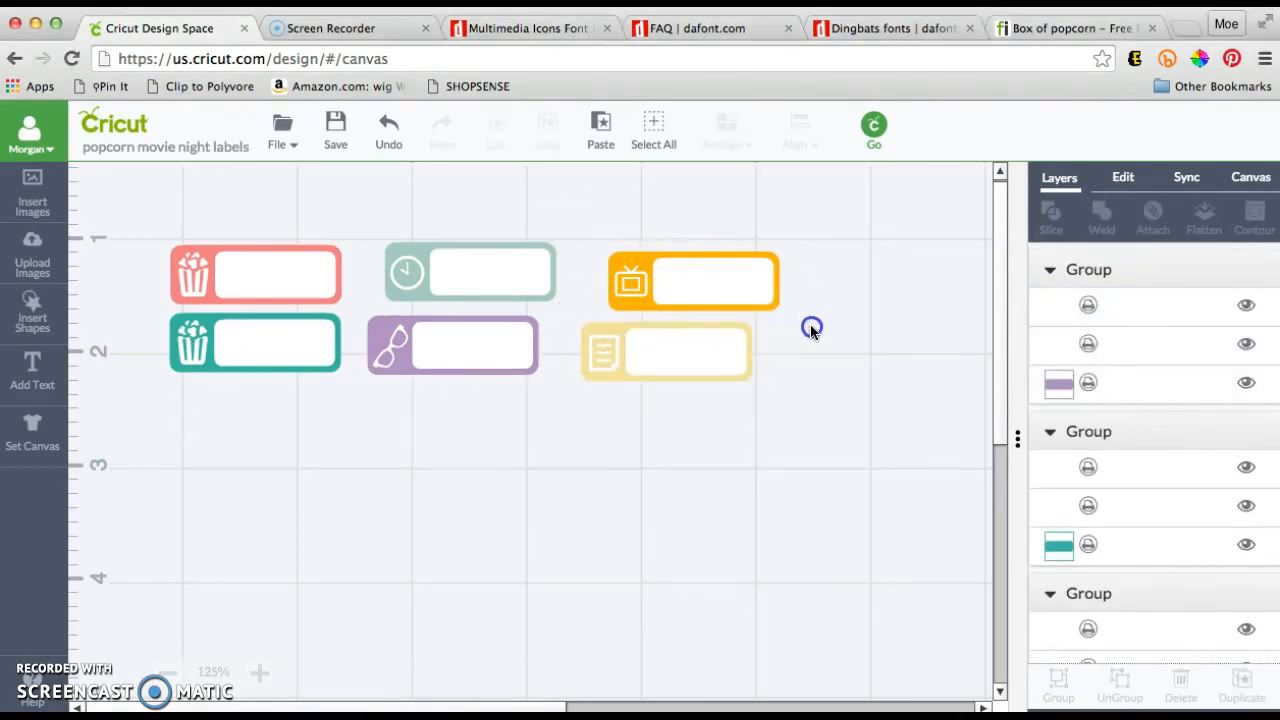
{"action": "left_click_drag", "start_coordinate": [811, 330], "coordinate": [574, 219]}
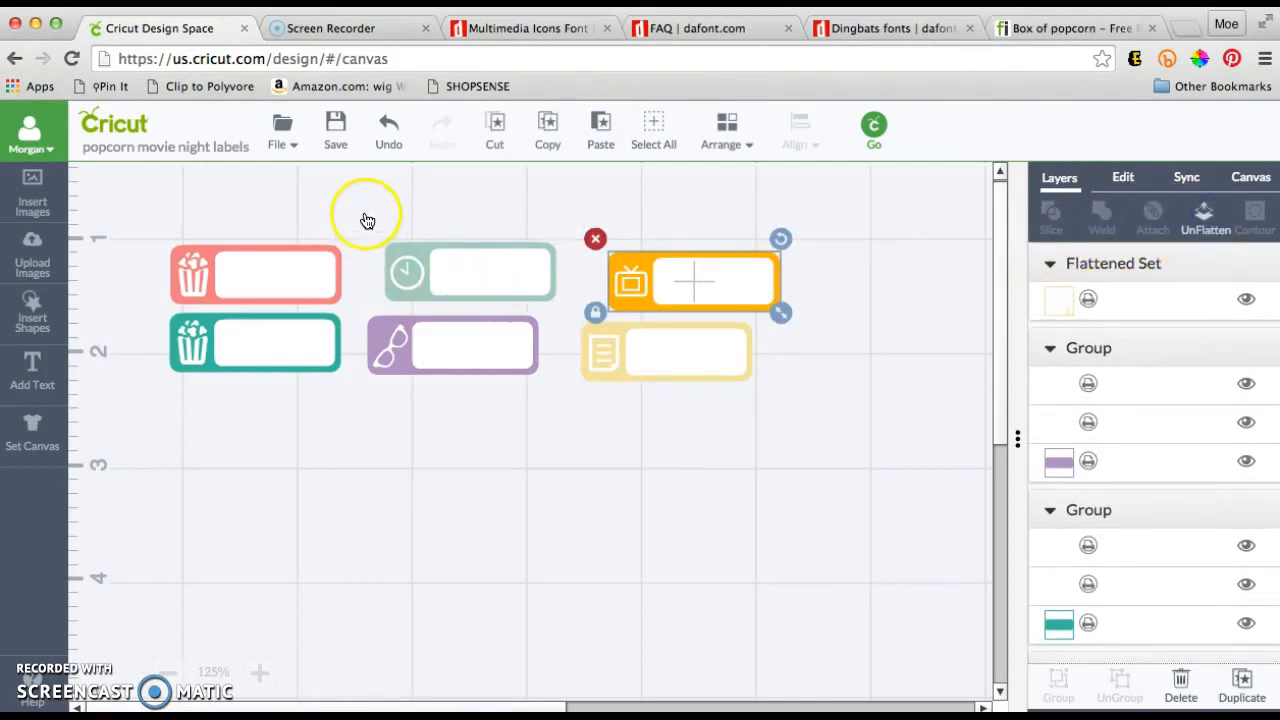
{"action": "left_click", "coordinate": [418, 278]}
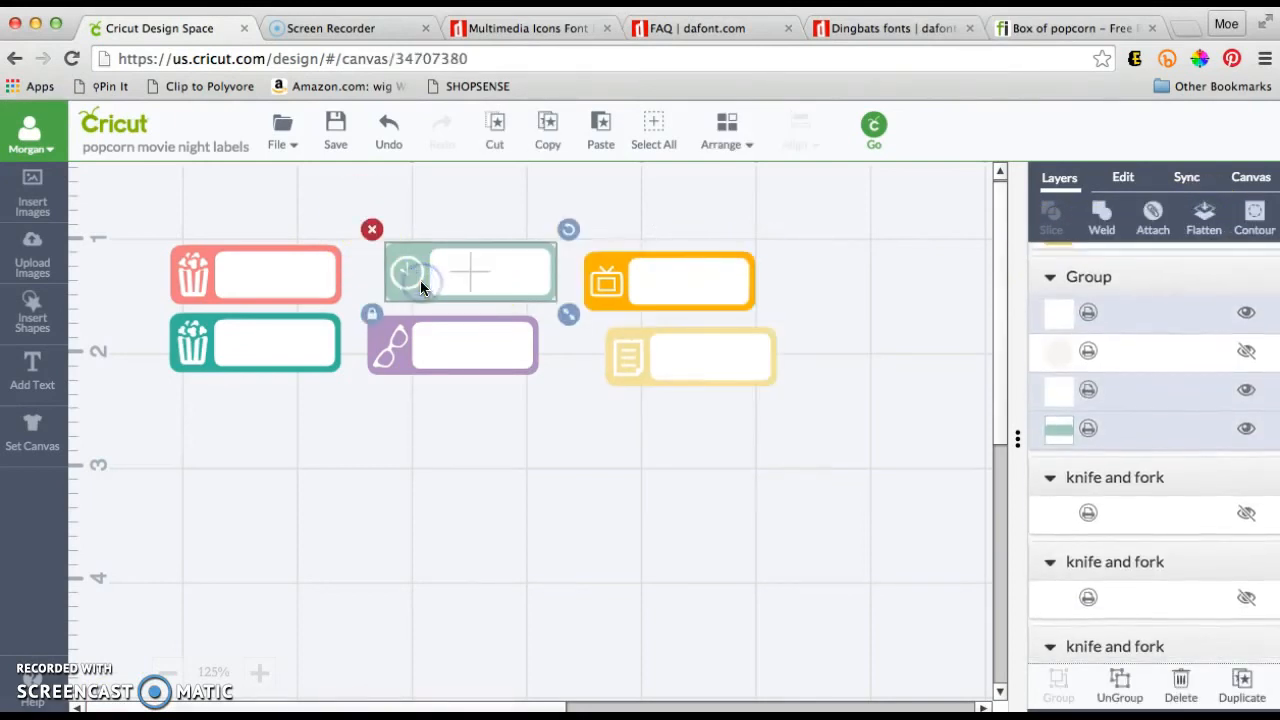
{"action": "left_click", "coordinate": [1206, 218]}
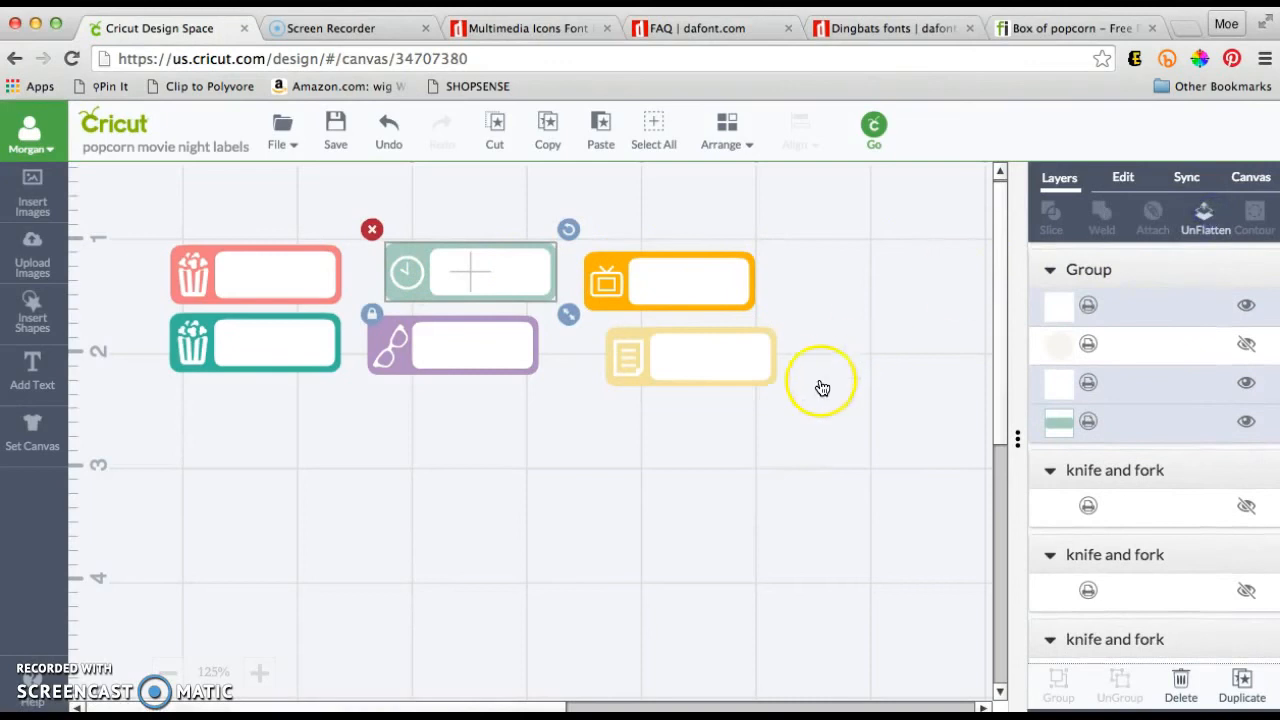
{"action": "left_click", "coordinate": [759, 386]}
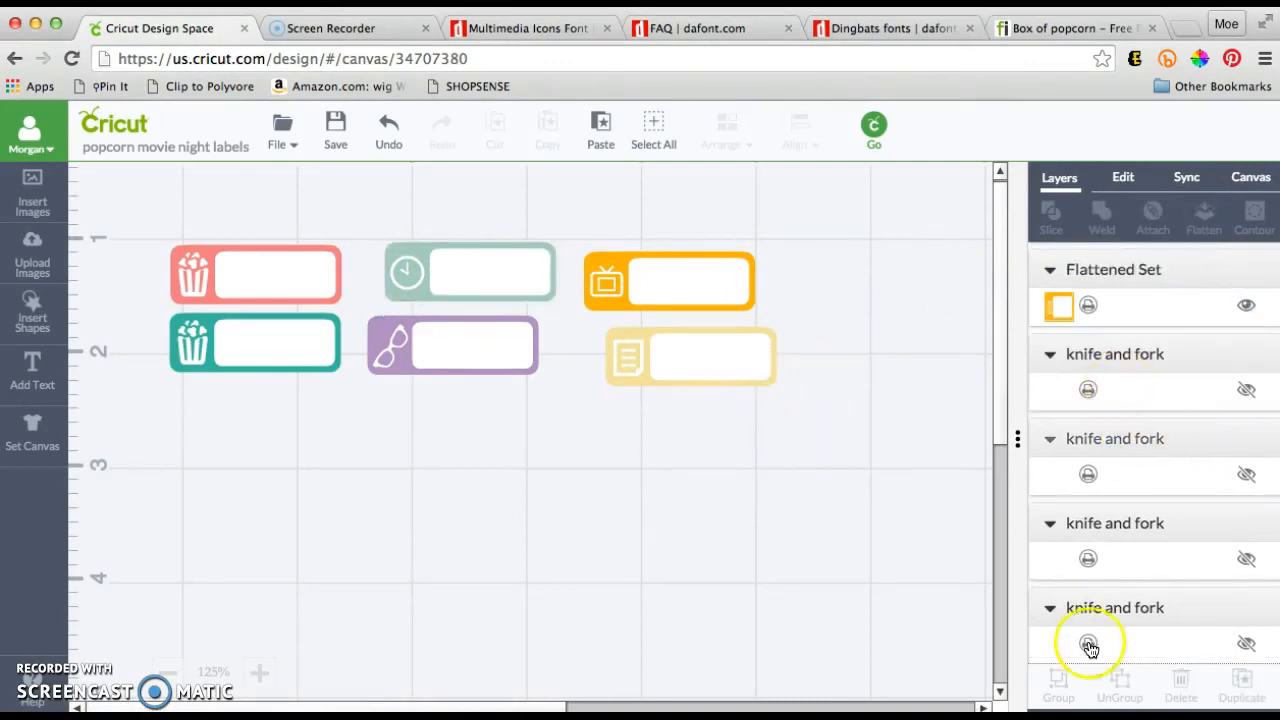
Flatten the pale yellow label's document icon, white text area and background together
{"action": "left_click", "coordinate": [627, 350]}
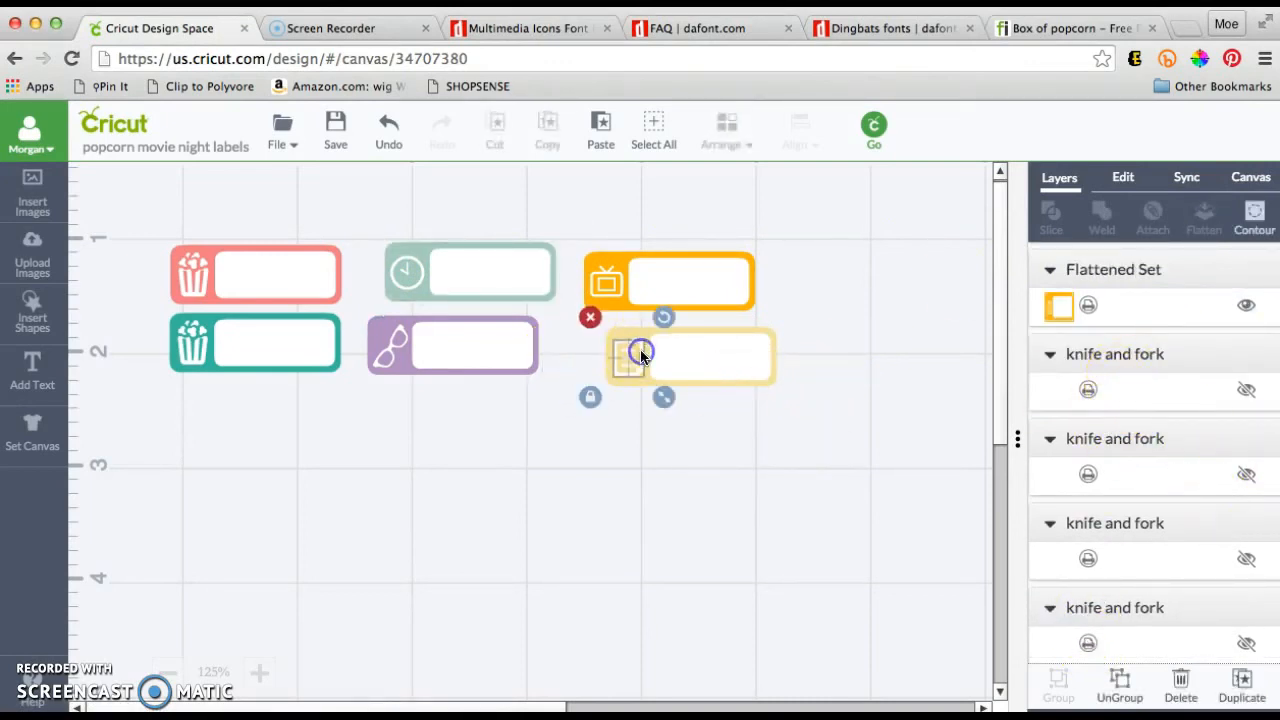
{"action": "left_click", "coordinate": [693, 343]}
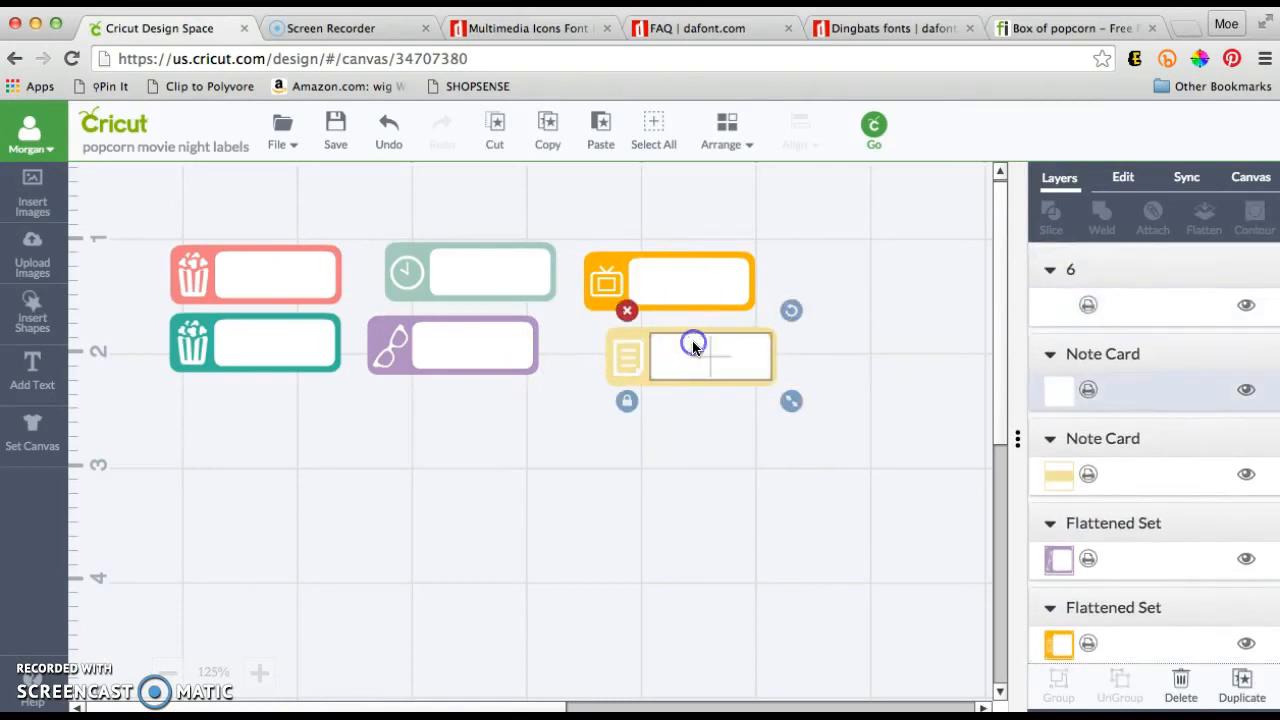
{"action": "left_click", "coordinate": [807, 434]}
{"action": "left_click_drag", "start_coordinate": [807, 436], "coordinate": [562, 314]}
{"action": "left_click", "coordinate": [1192, 218]}
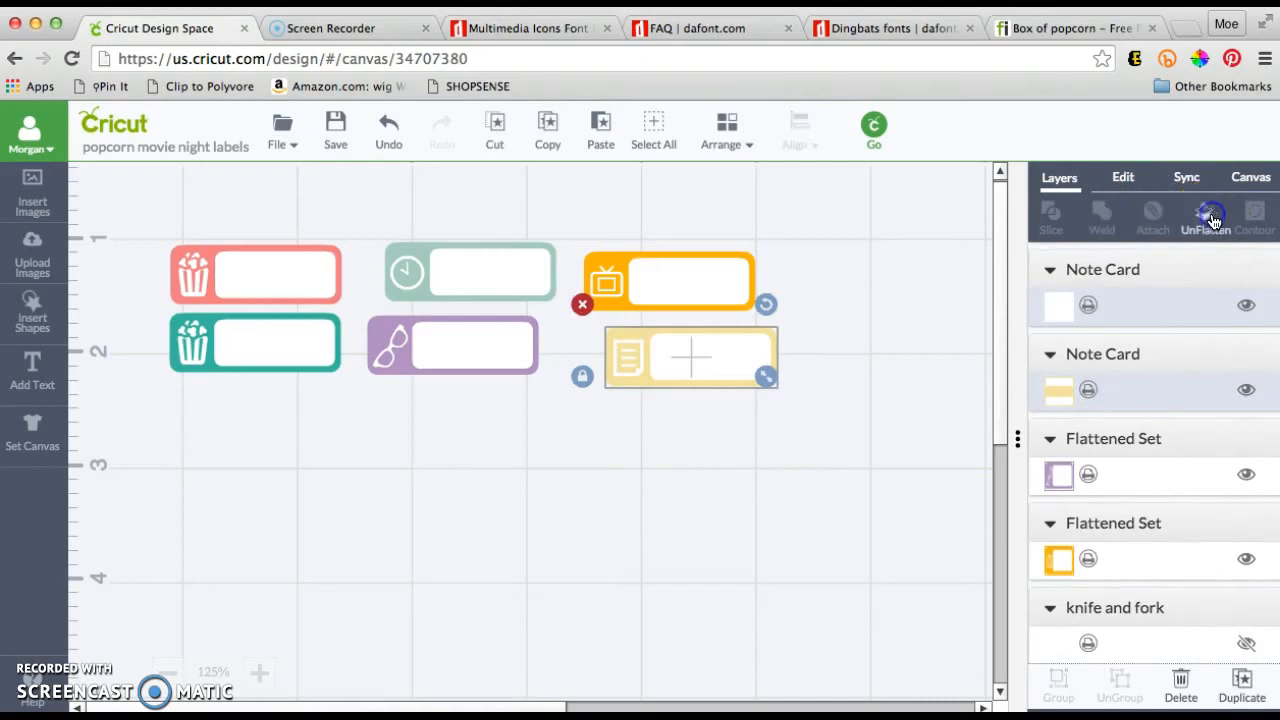
{"action": "left_click", "coordinate": [1205, 220]}
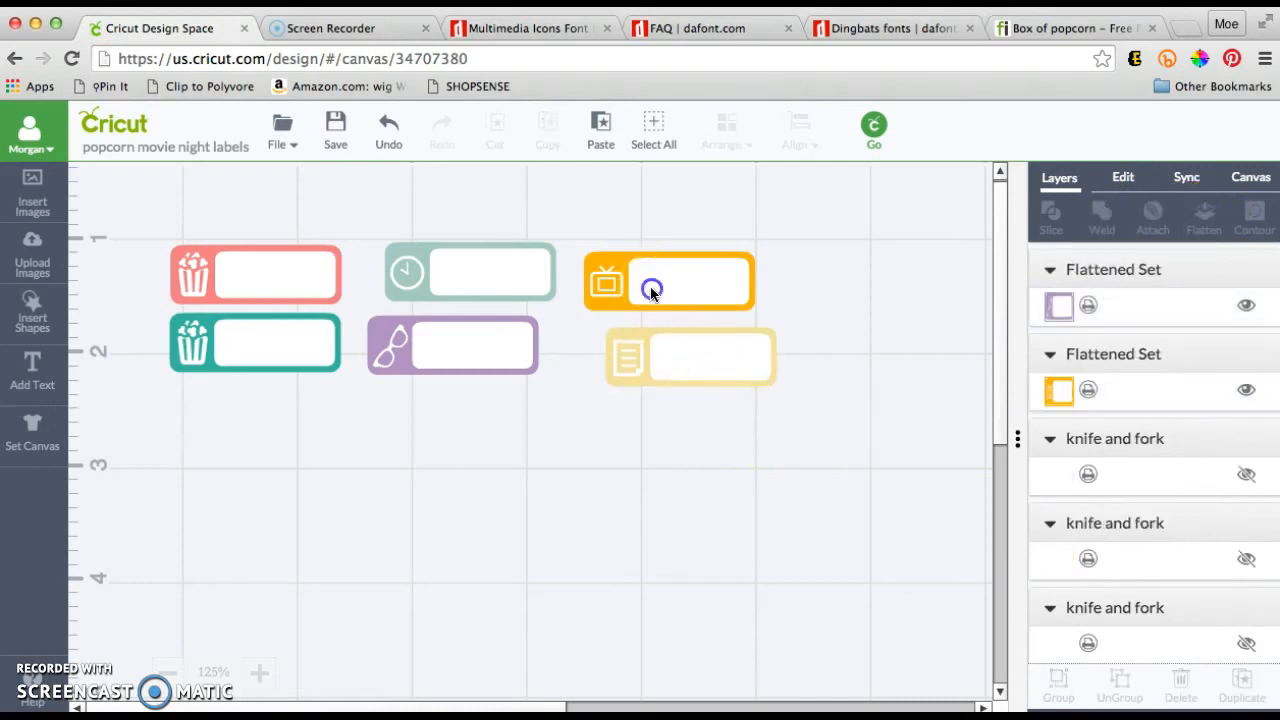
Check each of the six labels in turn to see whether it is a flattened set
{"action": "left_click", "coordinate": [650, 286]}
{"action": "left_click", "coordinate": [650, 345]}
{"action": "left_click", "coordinate": [483, 365]}
{"action": "left_click", "coordinate": [483, 275]}
{"action": "left_click", "coordinate": [254, 280]}
{"action": "left_click", "coordinate": [257, 343]}
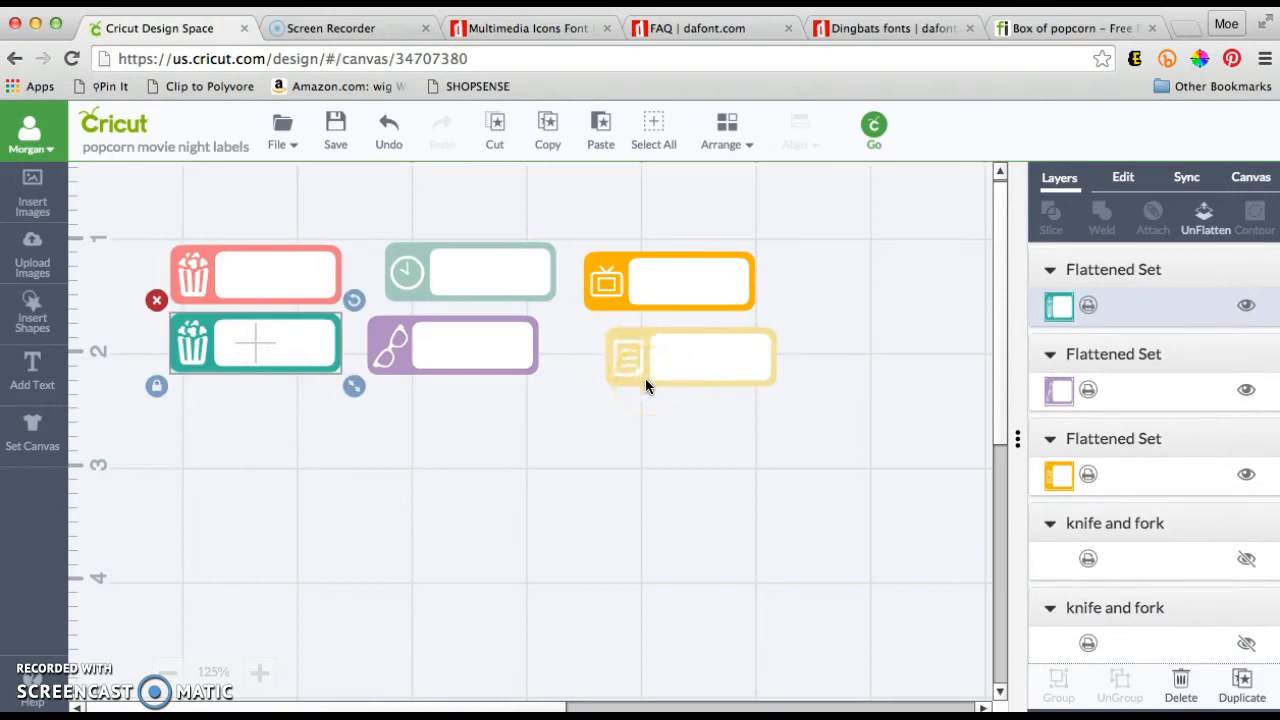
{"action": "left_click", "coordinate": [692, 378]}
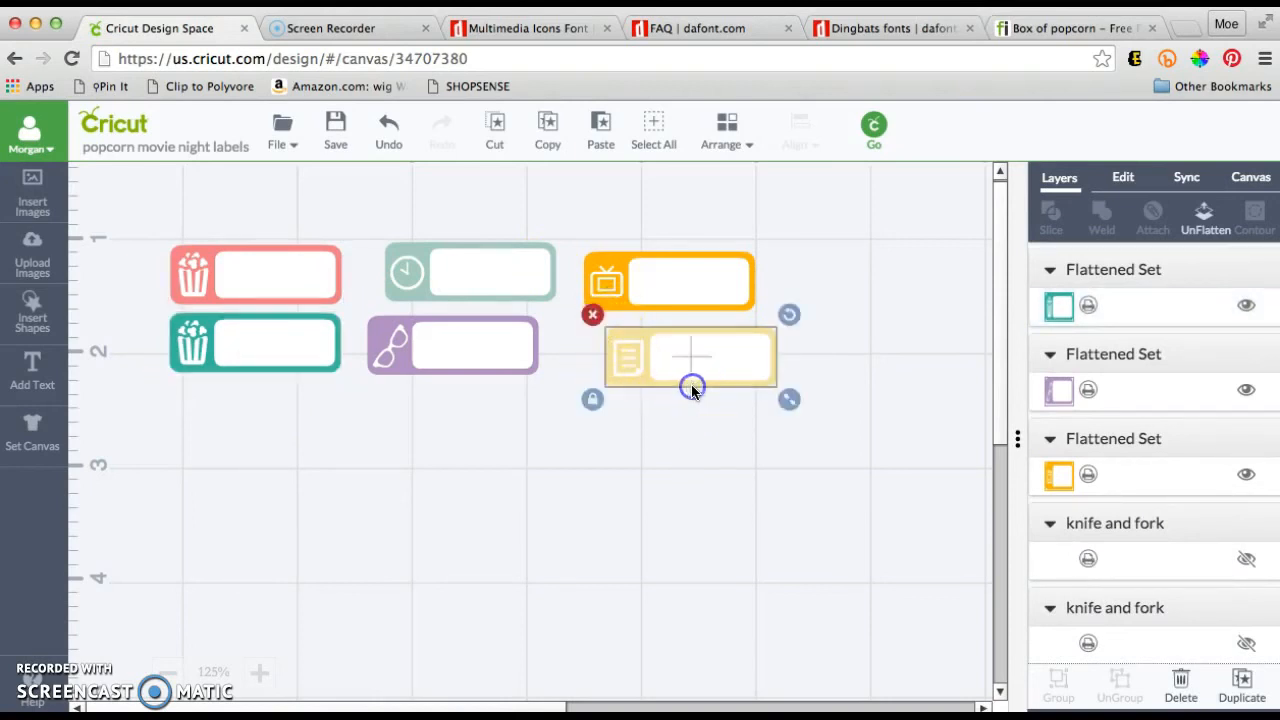
{"action": "left_click", "coordinate": [609, 277]}
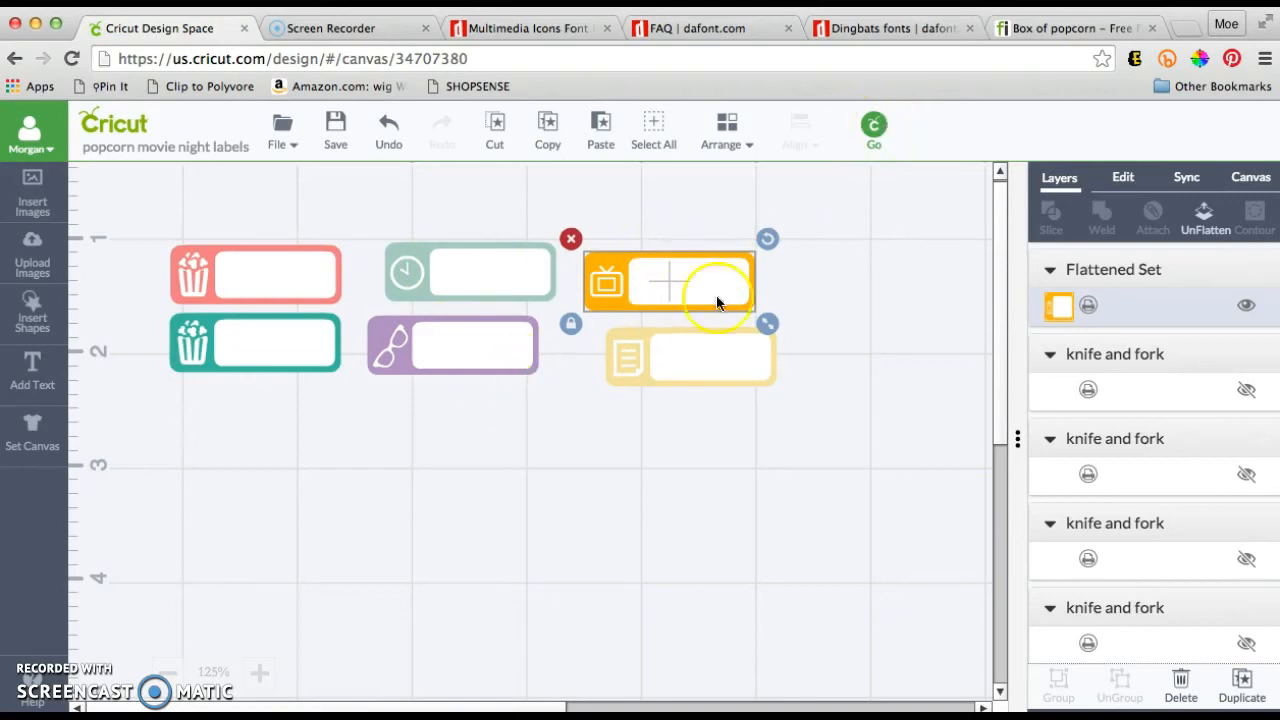
Preview the labels on the print mat with 5 project copies and close the preview
{"action": "left_click", "coordinate": [876, 130]}
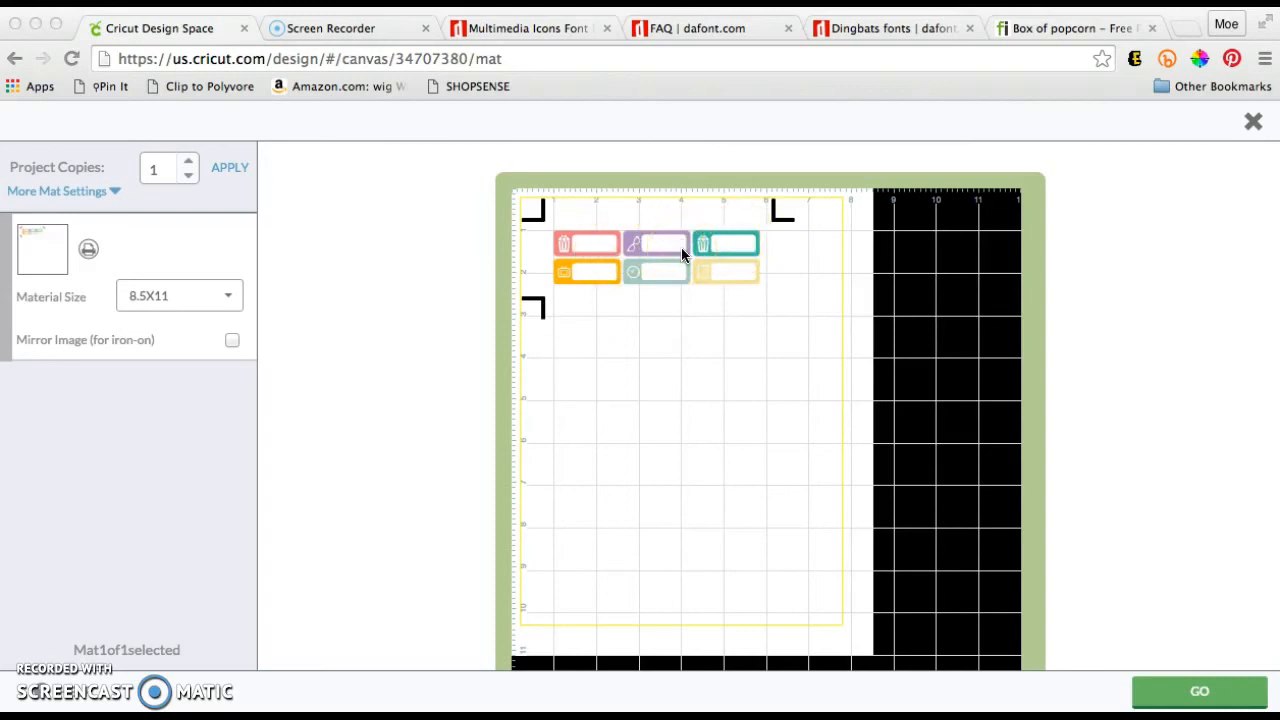
{"action": "left_click", "coordinate": [160, 167]}
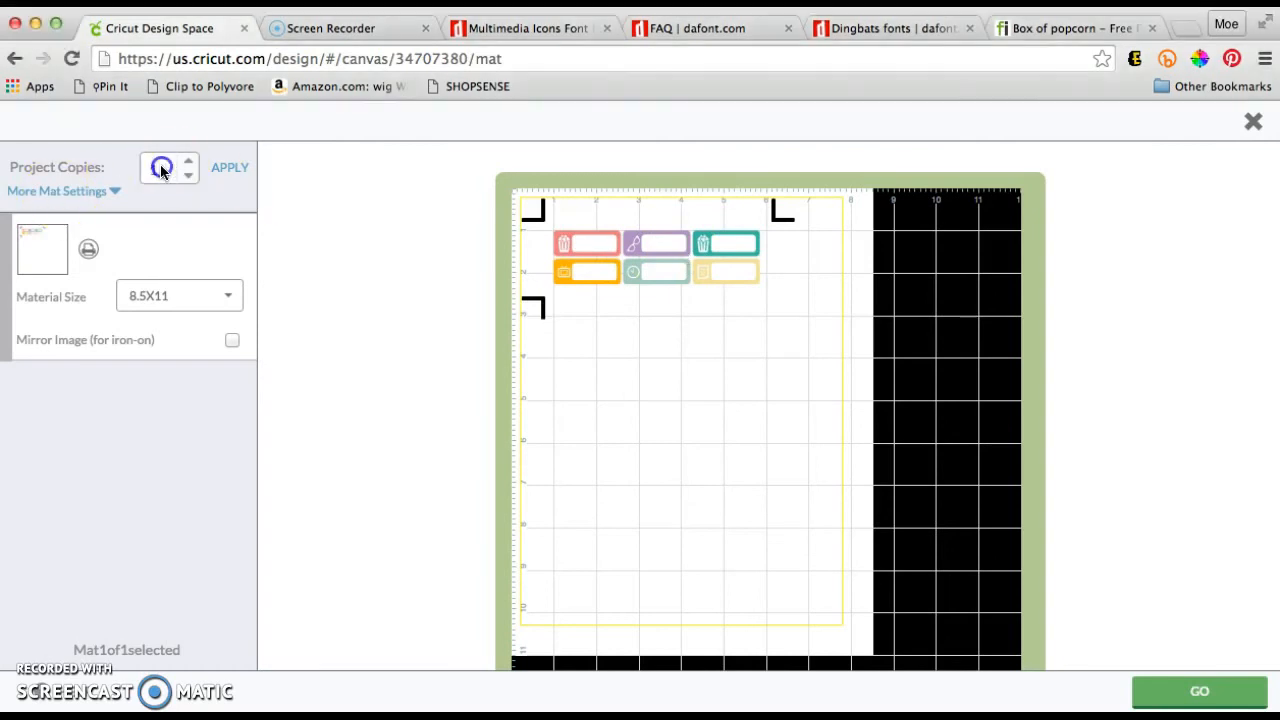
{"action": "left_click_drag", "start_coordinate": [160, 167], "coordinate": [123, 163]}
{"action": "type", "text": "5"}
{"action": "left_click", "coordinate": [228, 169]}
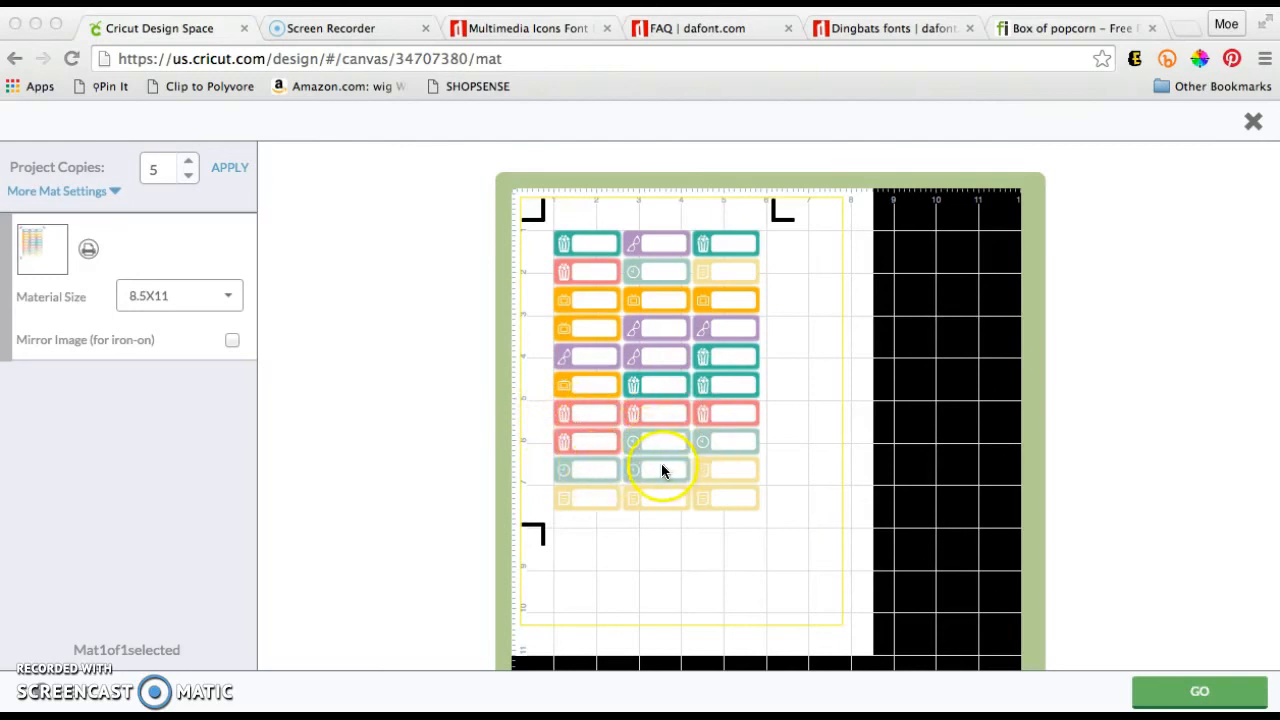
{"action": "left_click", "coordinate": [1253, 121]}
Align the three upper-row labels to the top and the three lower-row labels to the bottom
{"action": "left_click", "coordinate": [149, 191]}
{"action": "left_click_drag", "start_coordinate": [114, 216], "coordinate": [830, 339]}
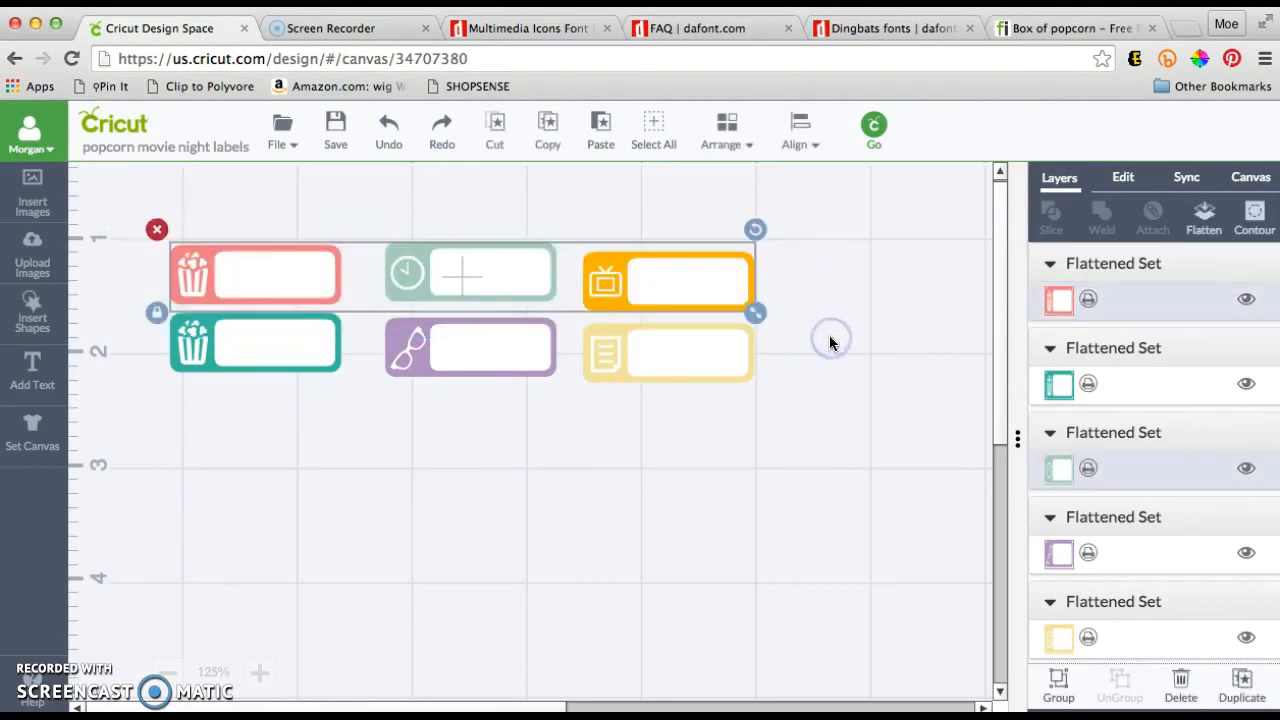
{"action": "left_click", "coordinate": [792, 143]}
{"action": "left_click", "coordinate": [777, 286]}
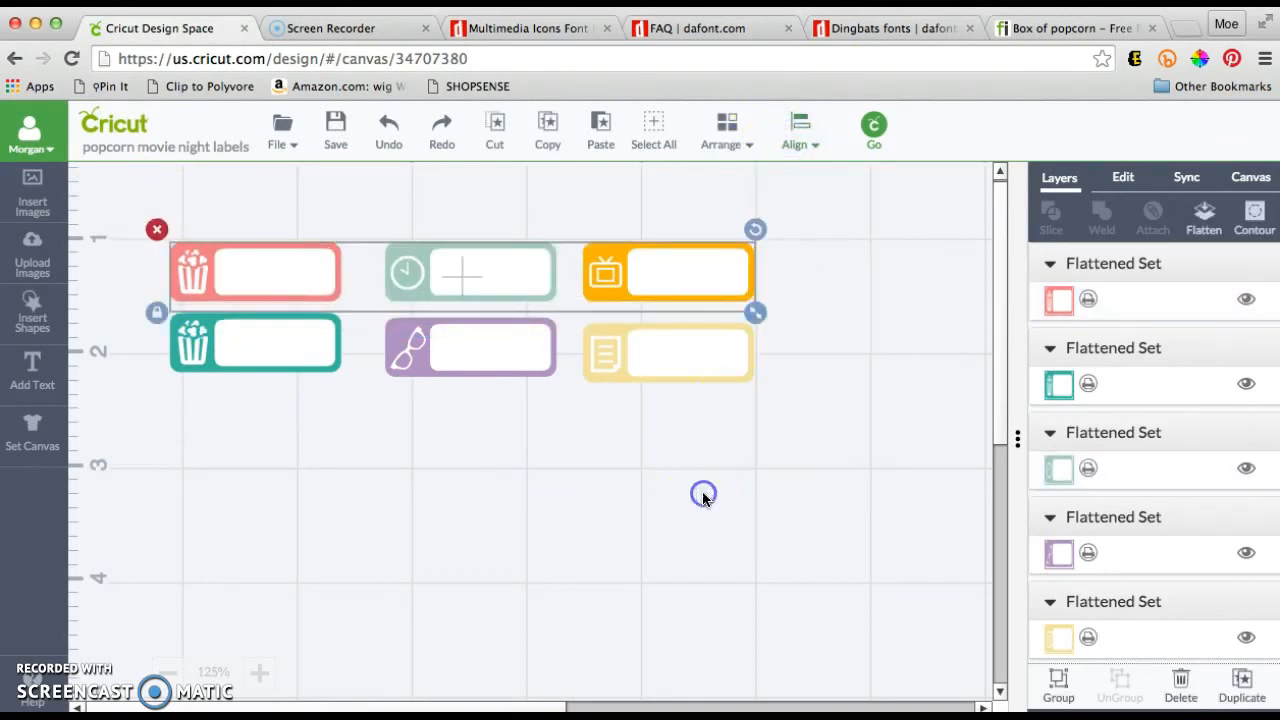
{"action": "left_click_drag", "start_coordinate": [760, 452], "coordinate": [131, 299]}
{"action": "left_click", "coordinate": [797, 140]}
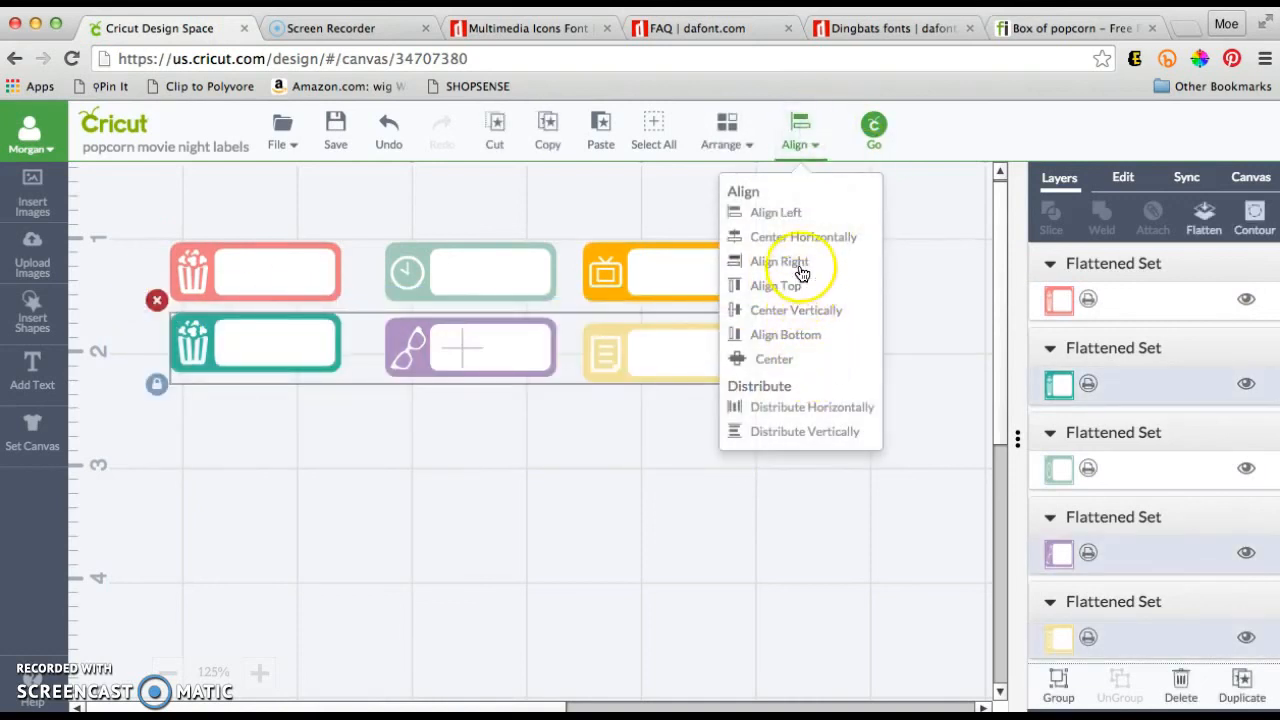
{"action": "left_click", "coordinate": [803, 334]}
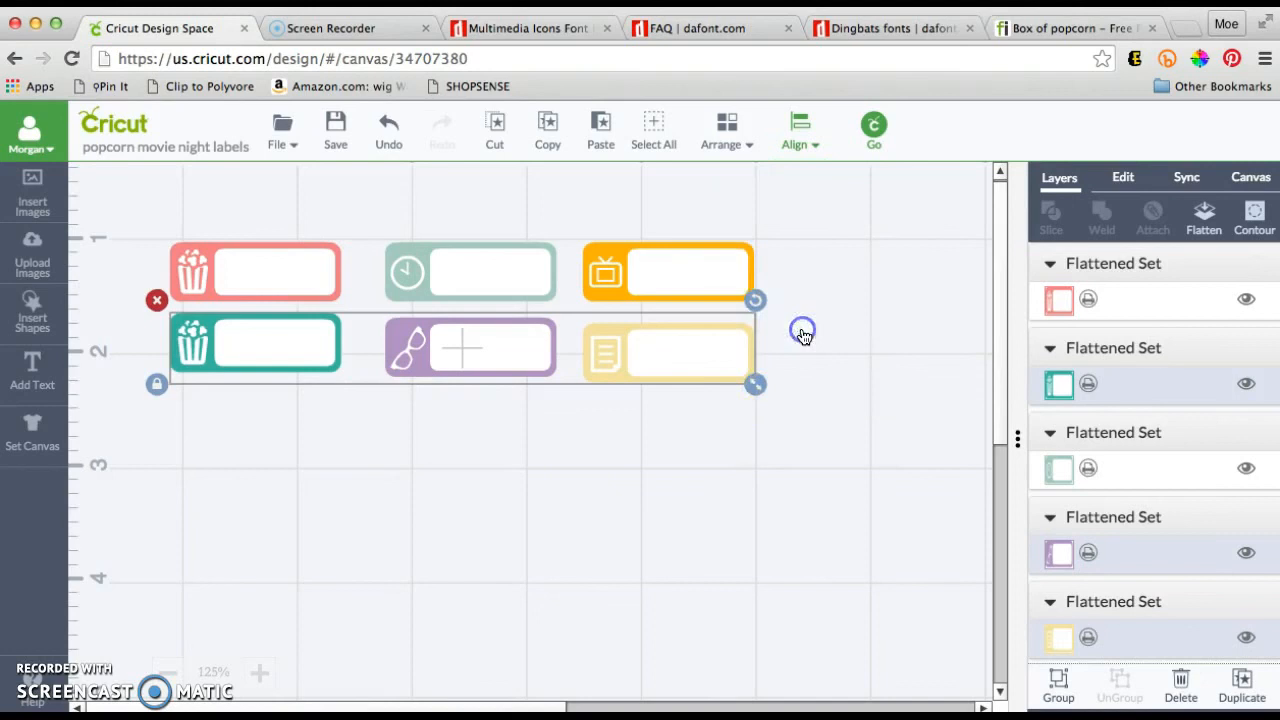
{"action": "left_click", "coordinate": [760, 450]}
Center the orange TV label and the pale yellow document label horizontally with each other
{"action": "left_click_drag", "start_coordinate": [797, 429], "coordinate": [565, 203]}
{"action": "left_click", "coordinate": [797, 135]}
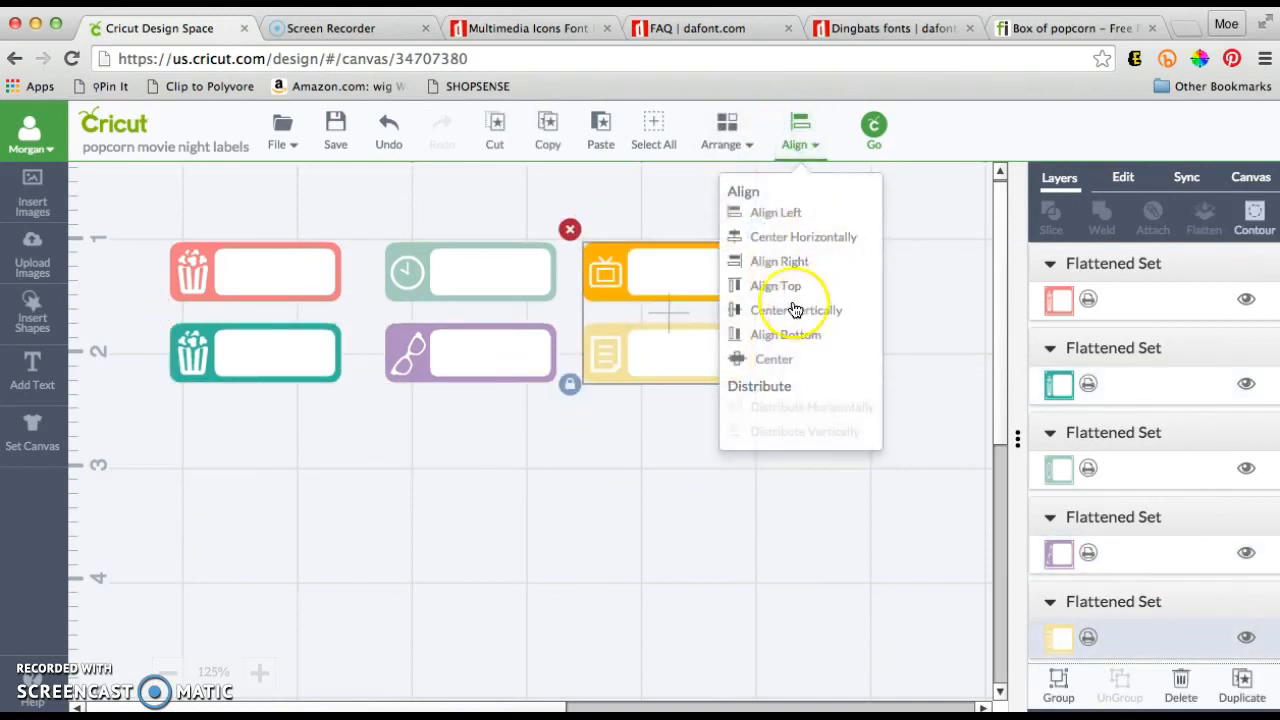
{"action": "left_click", "coordinate": [794, 237]}
{"action": "left_click", "coordinate": [680, 497]}
Center the green clock label and the purple glasses label horizontally with each other
{"action": "left_click_drag", "start_coordinate": [357, 225], "coordinate": [586, 408]}
{"action": "left_click", "coordinate": [803, 125]}
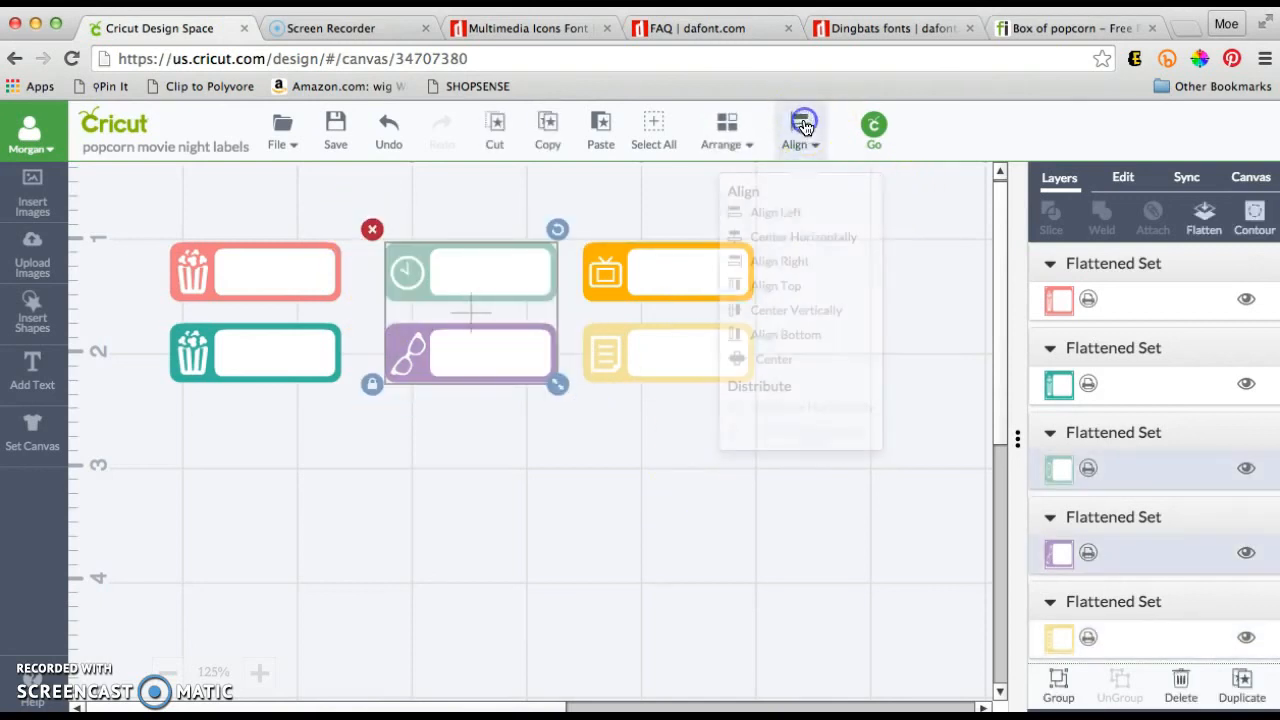
{"action": "left_click", "coordinate": [794, 237]}
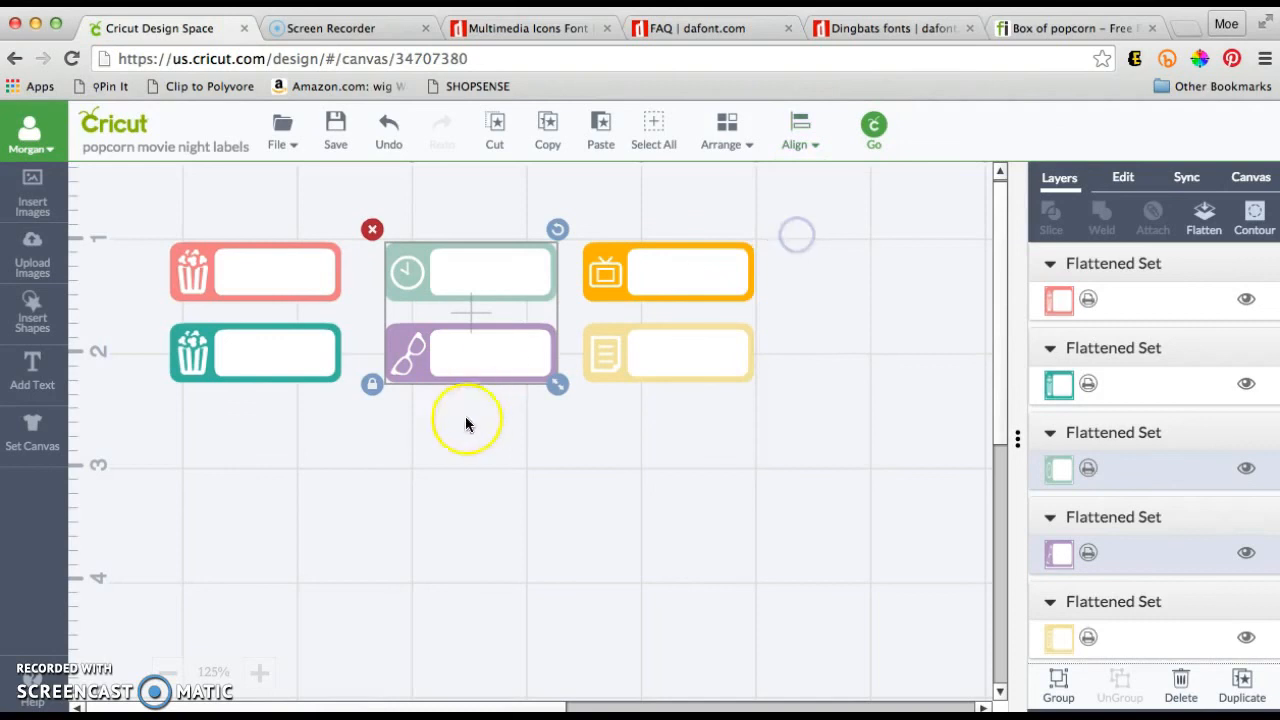
{"action": "left_click", "coordinate": [451, 489]}
Center the coral and teal popcorn labels horizontally with each other
{"action": "left_click_drag", "start_coordinate": [125, 217], "coordinate": [363, 431]}
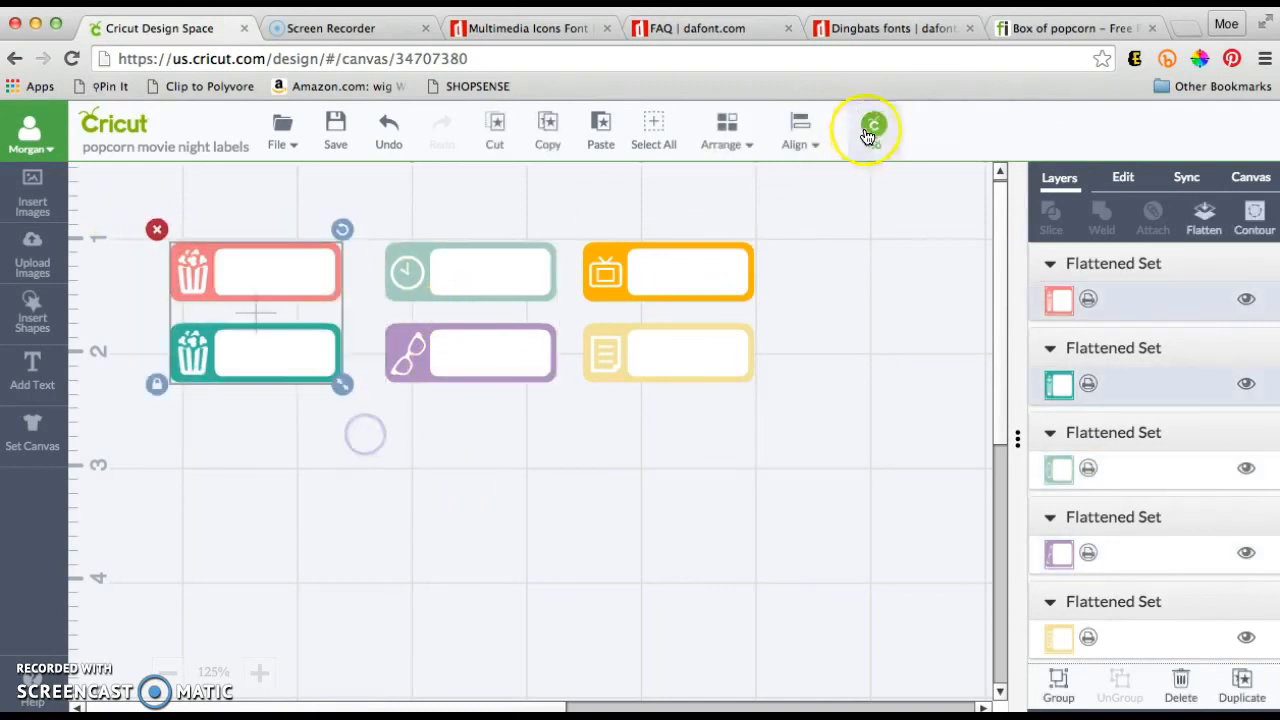
{"action": "left_click", "coordinate": [800, 128]}
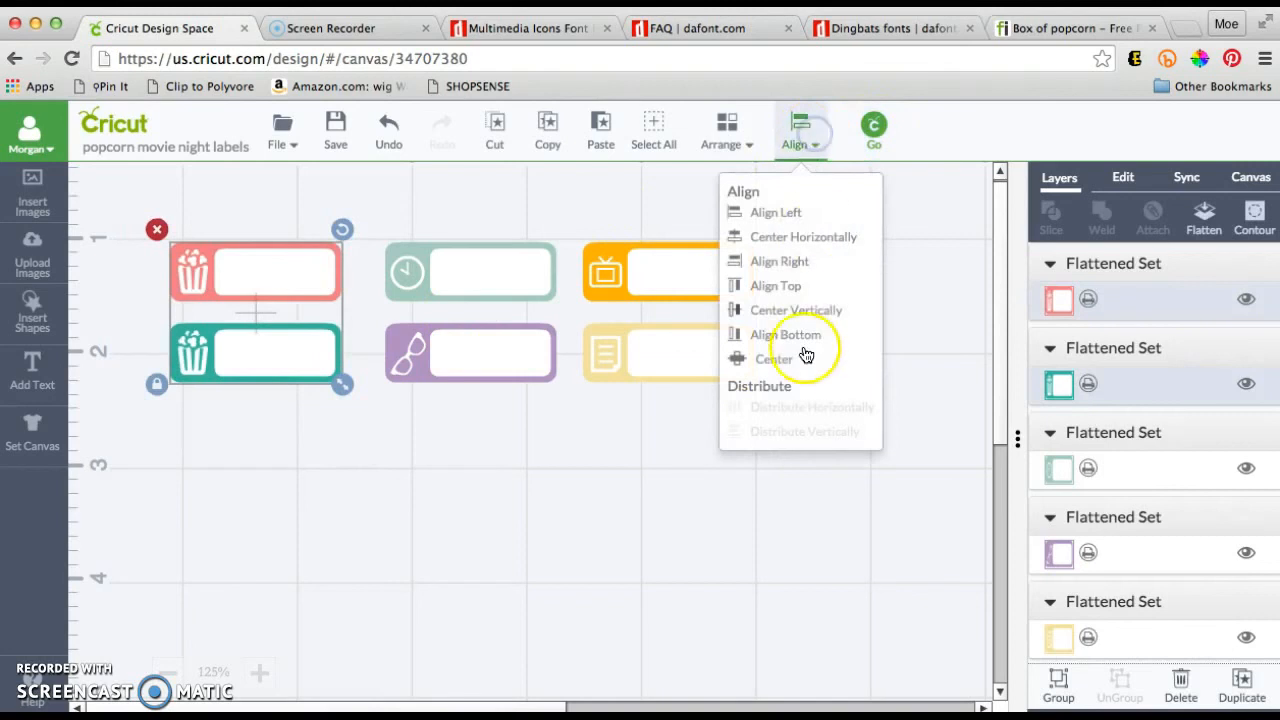
{"action": "left_click", "coordinate": [777, 233]}
{"action": "left_click", "coordinate": [513, 652]}
Group the two popcorn labels as one pair and the clock and glasses labels as another
{"action": "left_click_drag", "start_coordinate": [145, 216], "coordinate": [365, 452]}
{"action": "right_click", "coordinate": [297, 349]}
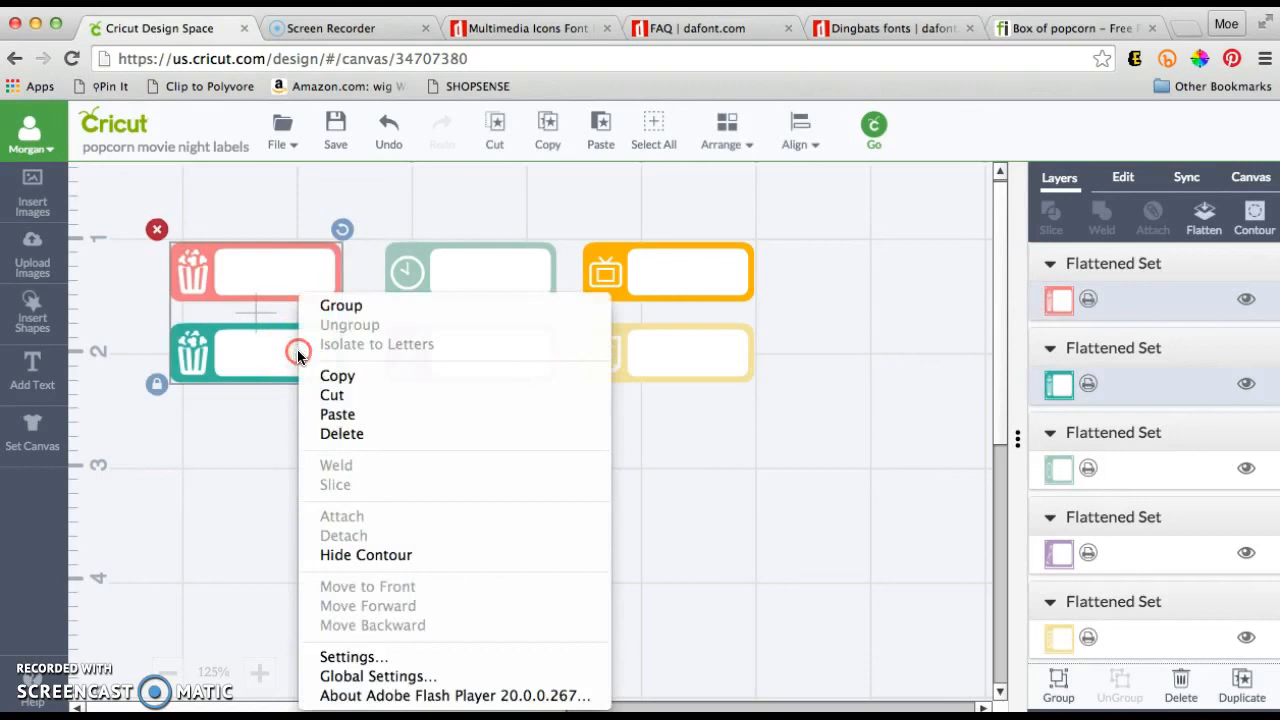
{"action": "left_click", "coordinate": [345, 302]}
{"action": "left_click_drag", "start_coordinate": [366, 216], "coordinate": [586, 437]}
{"action": "right_click", "coordinate": [515, 370]}
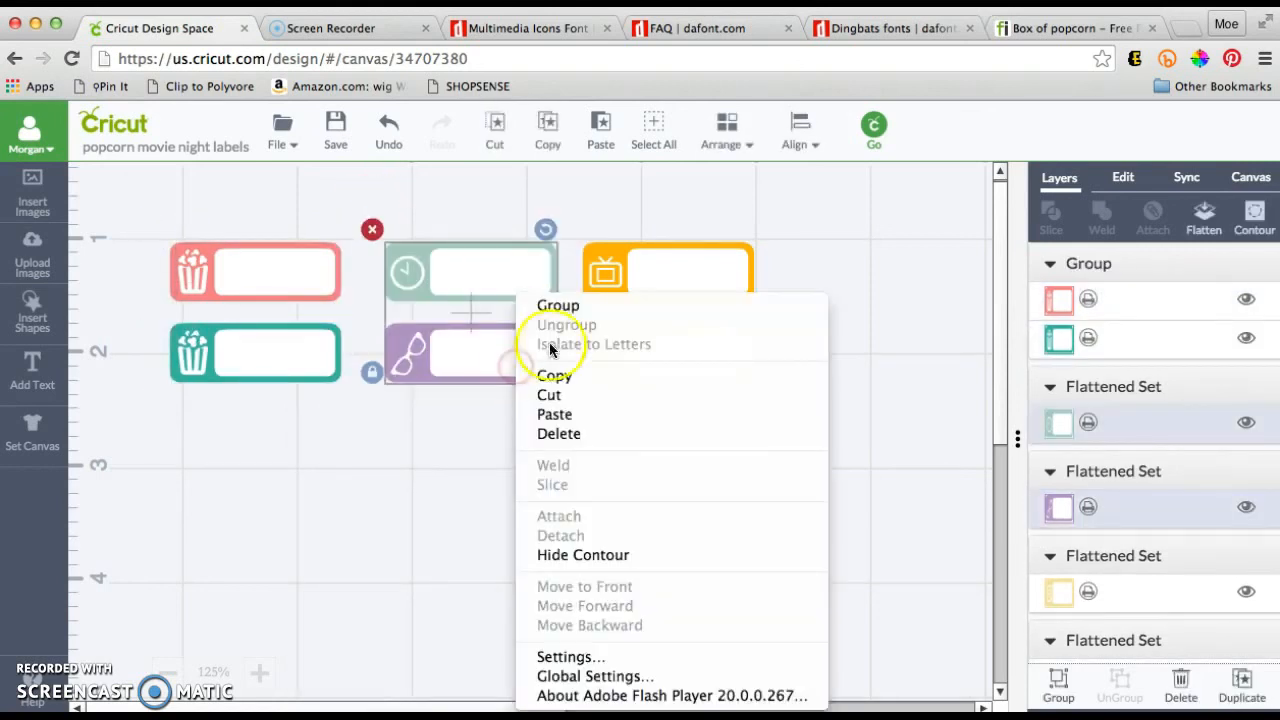
{"action": "left_click", "coordinate": [557, 305]}
Group the orange TV label and the pale yellow document label as a pair
{"action": "left_click_drag", "start_coordinate": [568, 217], "coordinate": [790, 440]}
{"action": "right_click", "coordinate": [712, 372]}
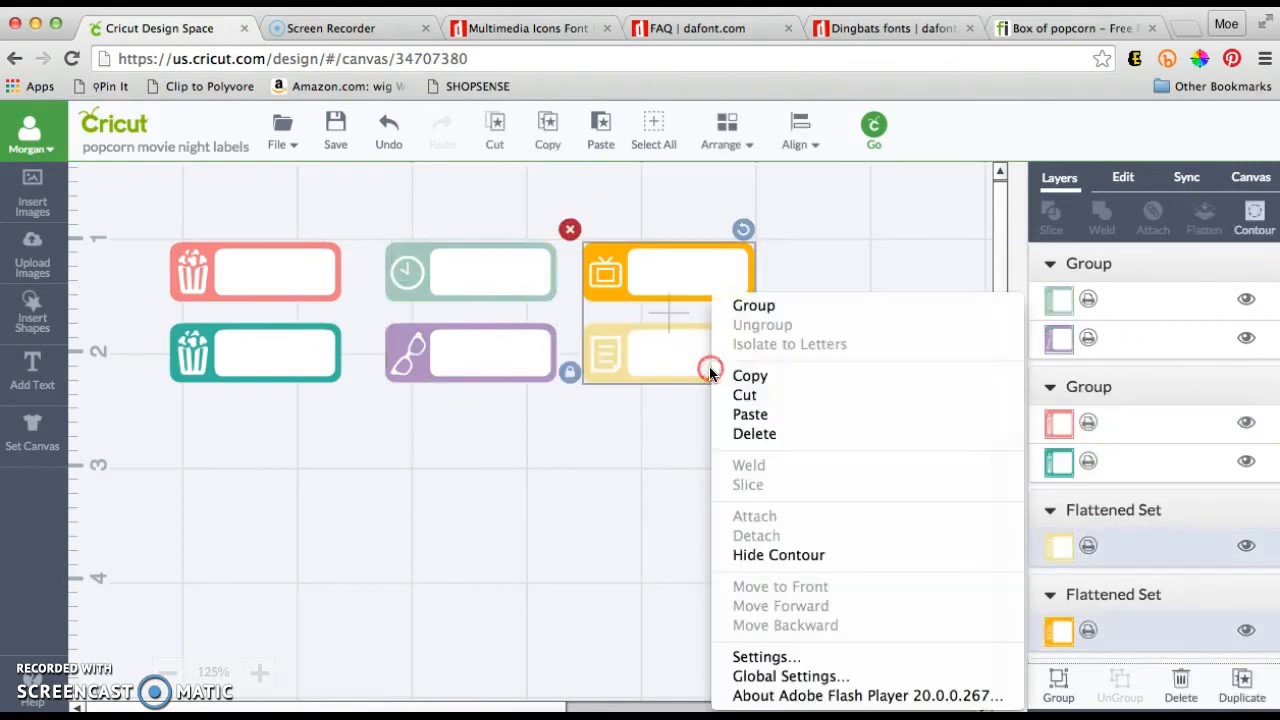
{"action": "left_click", "coordinate": [737, 306]}
Move the clock and glasses pair and the TV and document pair closer to the popcorn pair, and align all three pairs at their tops
{"action": "left_click_drag", "start_coordinate": [518, 357], "coordinate": [488, 359]}
{"action": "left_click_drag", "start_coordinate": [694, 359], "coordinate": [653, 363]}
{"action": "left_click", "coordinate": [575, 437]}
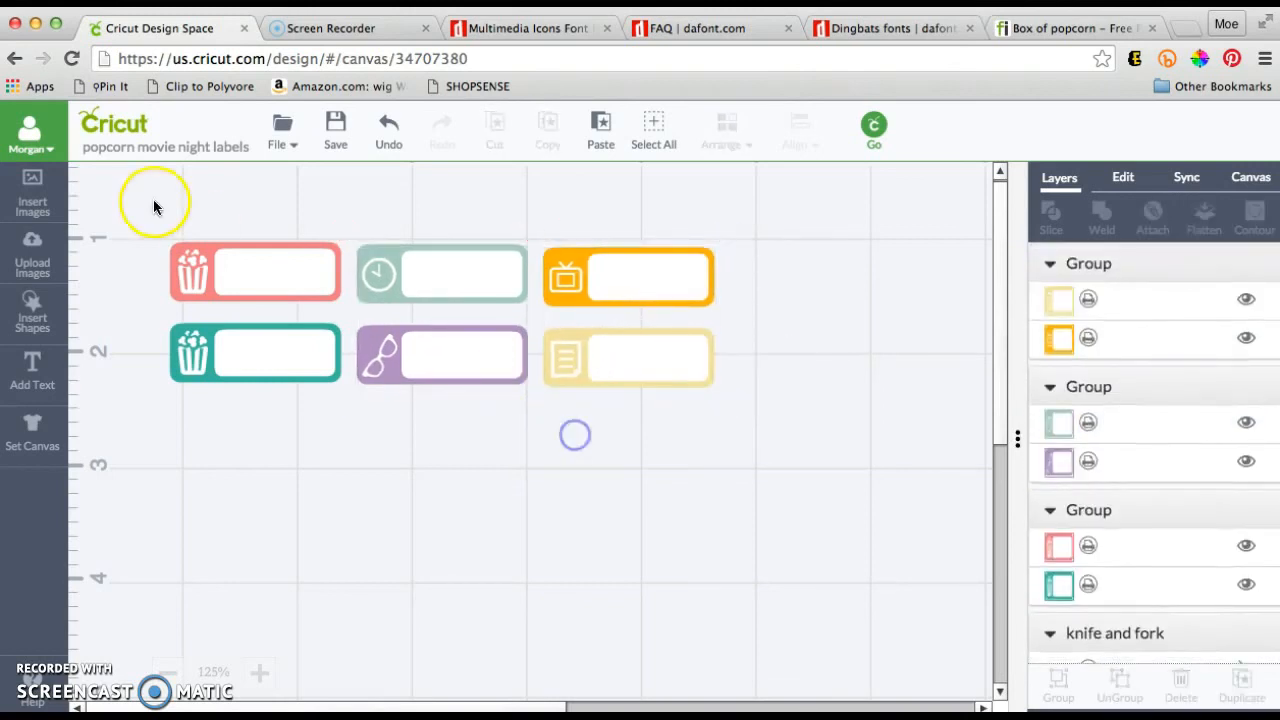
{"action": "left_click_drag", "start_coordinate": [134, 203], "coordinate": [762, 440]}
{"action": "left_click", "coordinate": [800, 130]}
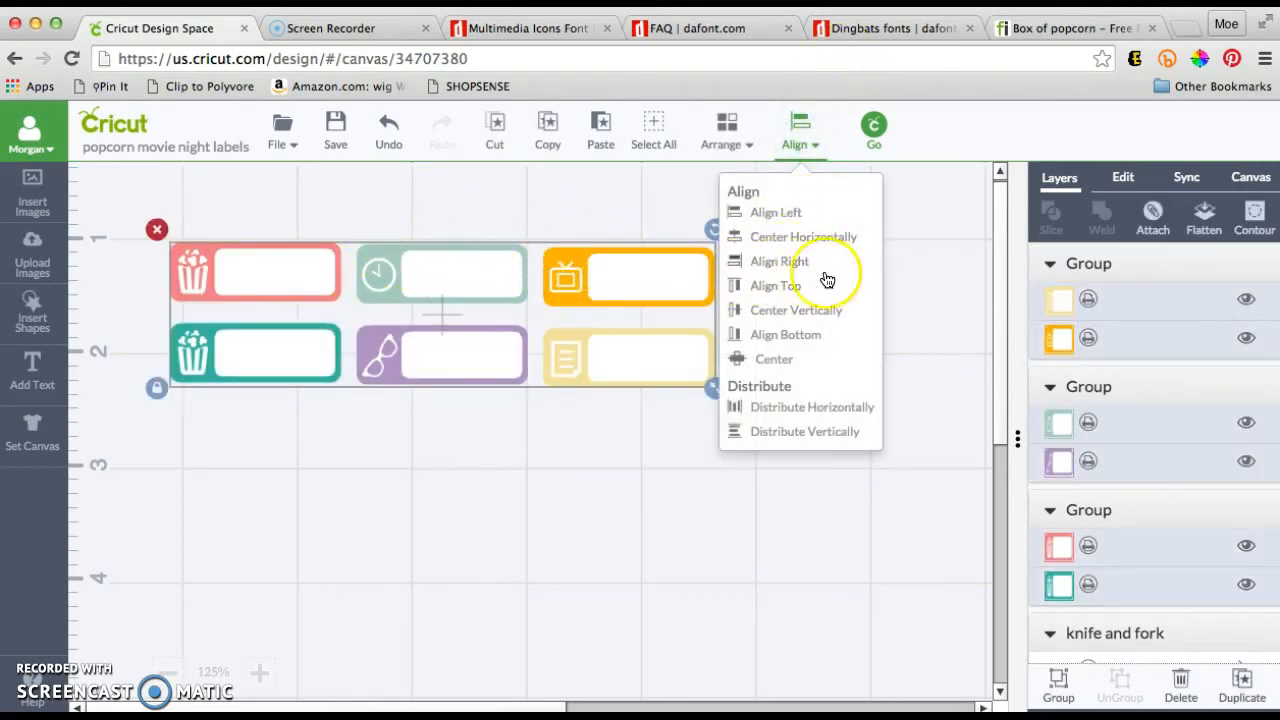
{"action": "left_click", "coordinate": [795, 286]}
{"action": "left_click", "coordinate": [723, 462]}
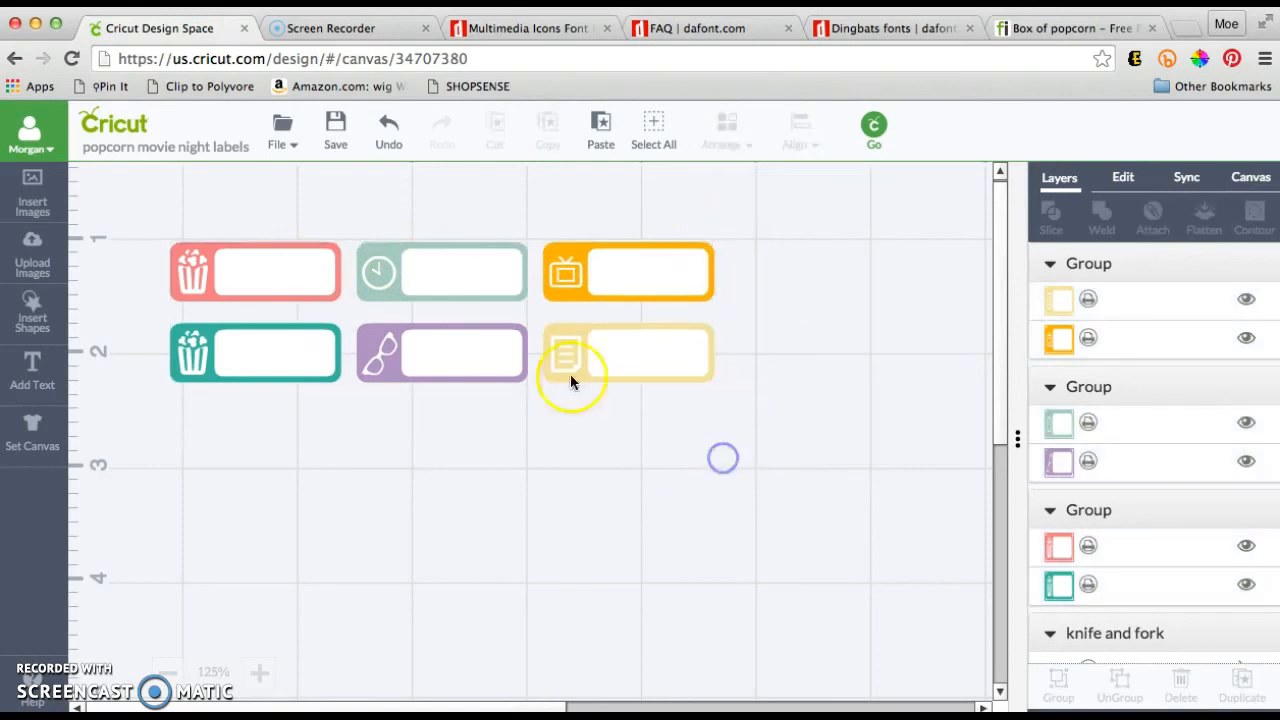
Save the project despite the sharing restriction and distribute the three label pairs horizontally
{"action": "left_click_drag", "start_coordinate": [121, 212], "coordinate": [800, 442]}
{"action": "left_click", "coordinate": [345, 135]}
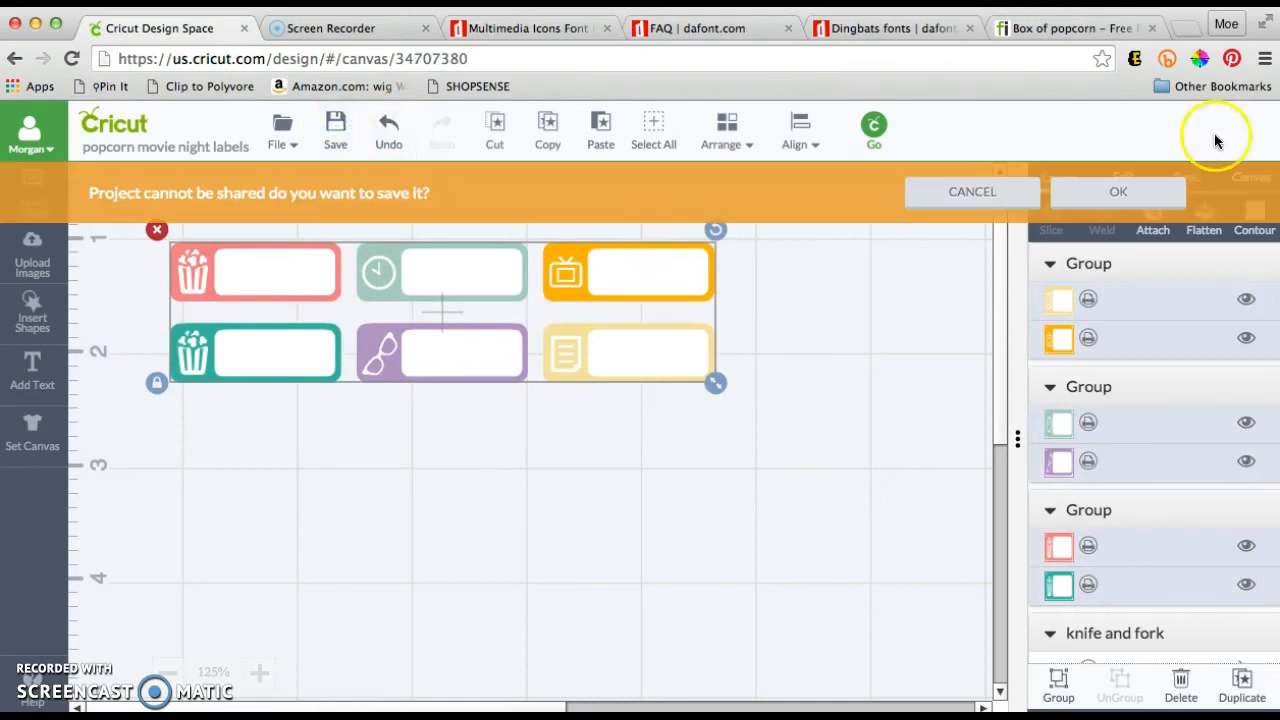
{"action": "left_click", "coordinate": [1135, 190]}
{"action": "left_click", "coordinate": [812, 133]}
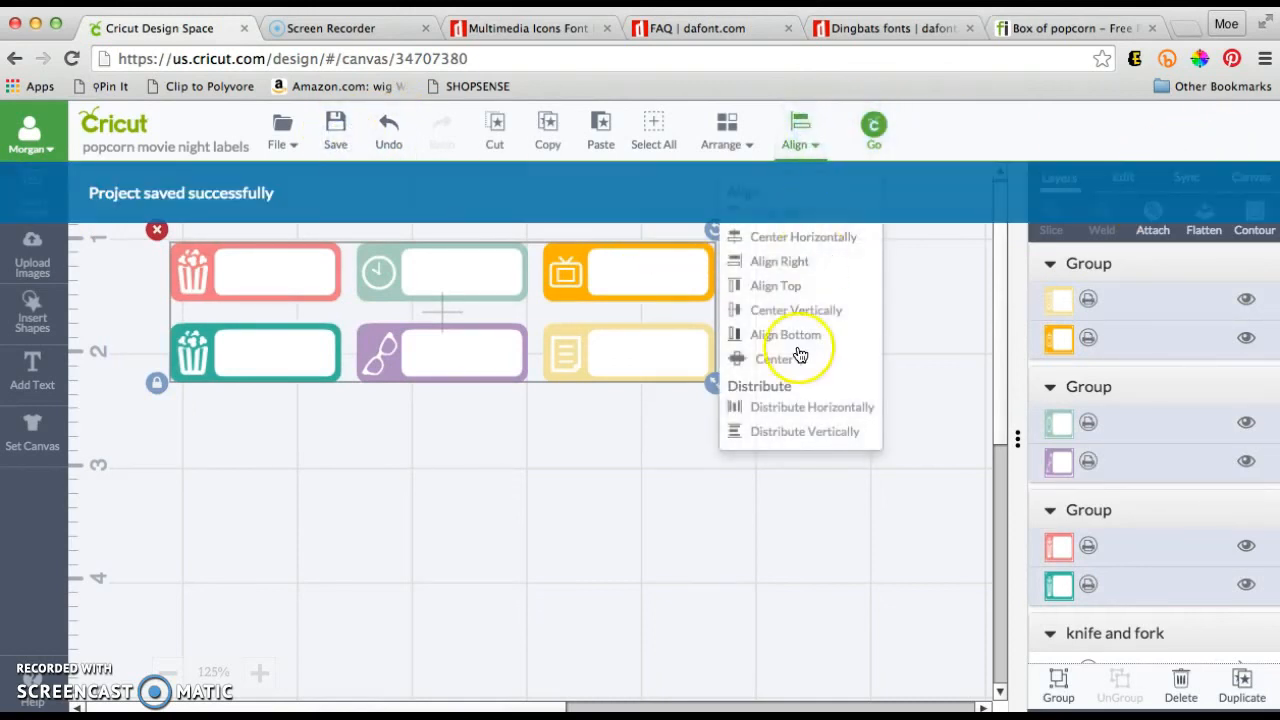
{"action": "left_click", "coordinate": [805, 407]}
{"action": "left_click", "coordinate": [783, 467]}
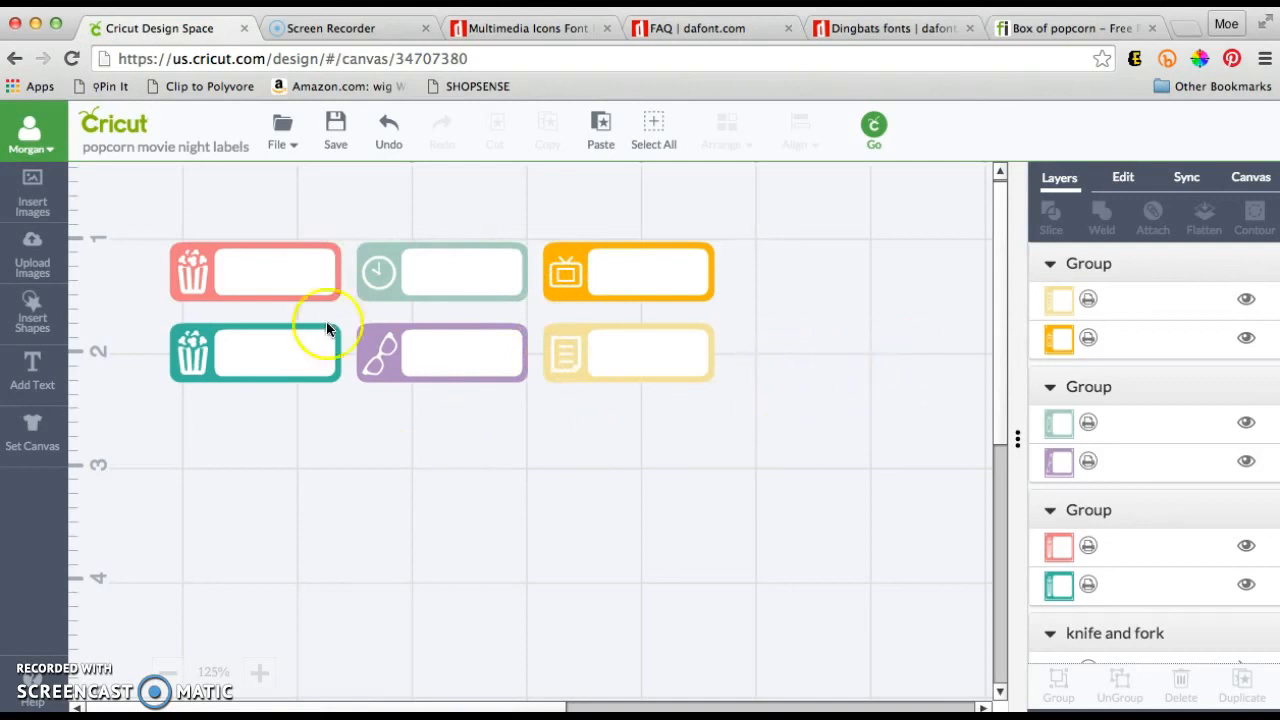
Flatten all six labels into one printable set
{"action": "left_click_drag", "start_coordinate": [115, 188], "coordinate": [792, 437]}
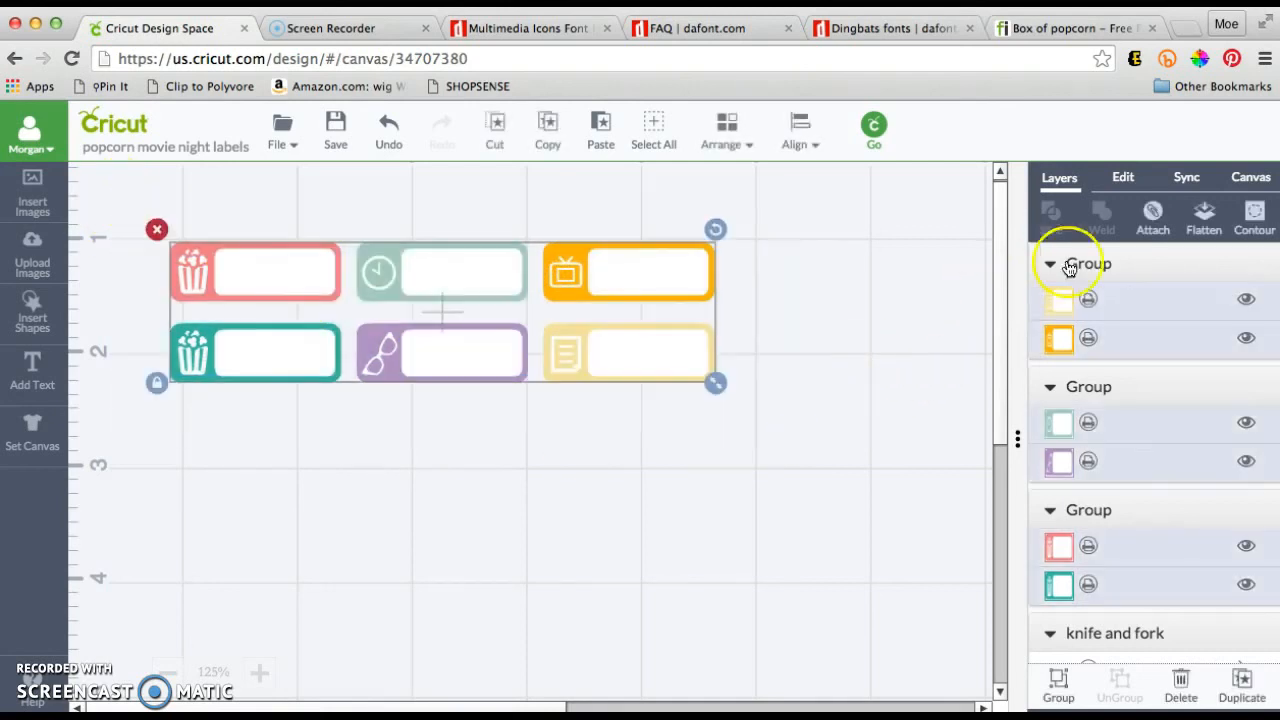
{"action": "left_click", "coordinate": [1204, 218]}
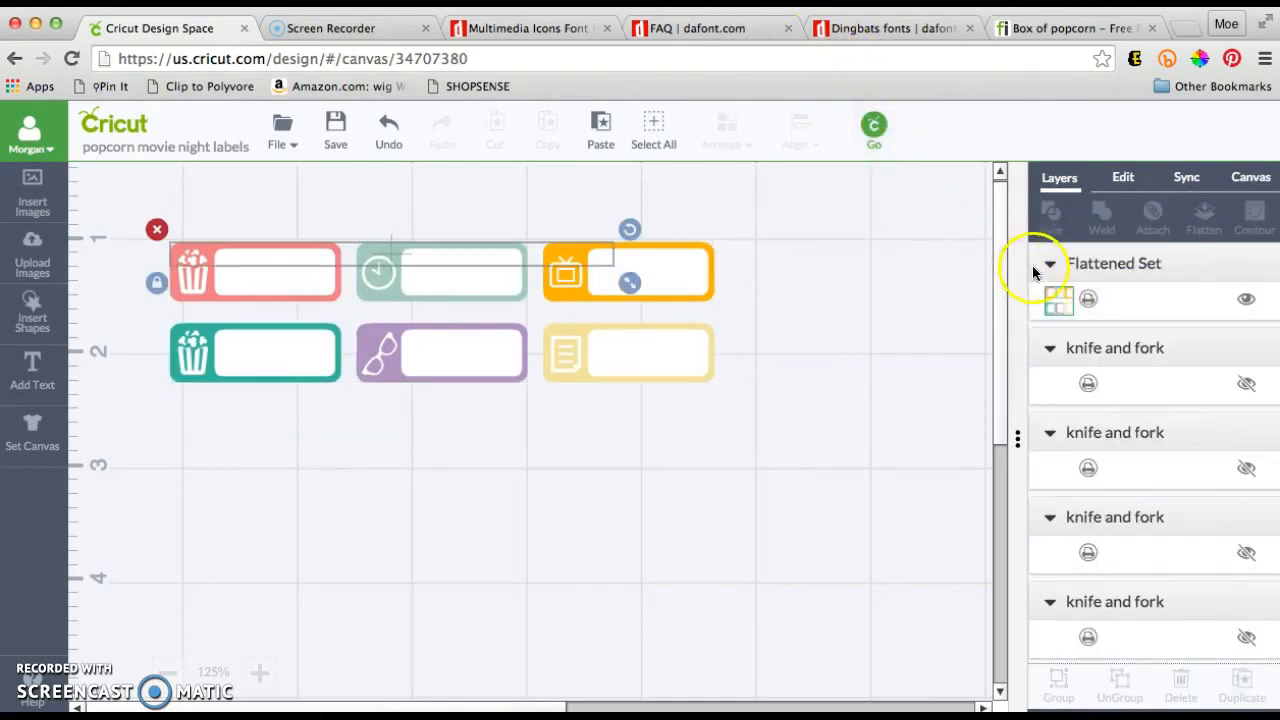
{"action": "left_click", "coordinate": [670, 360]}
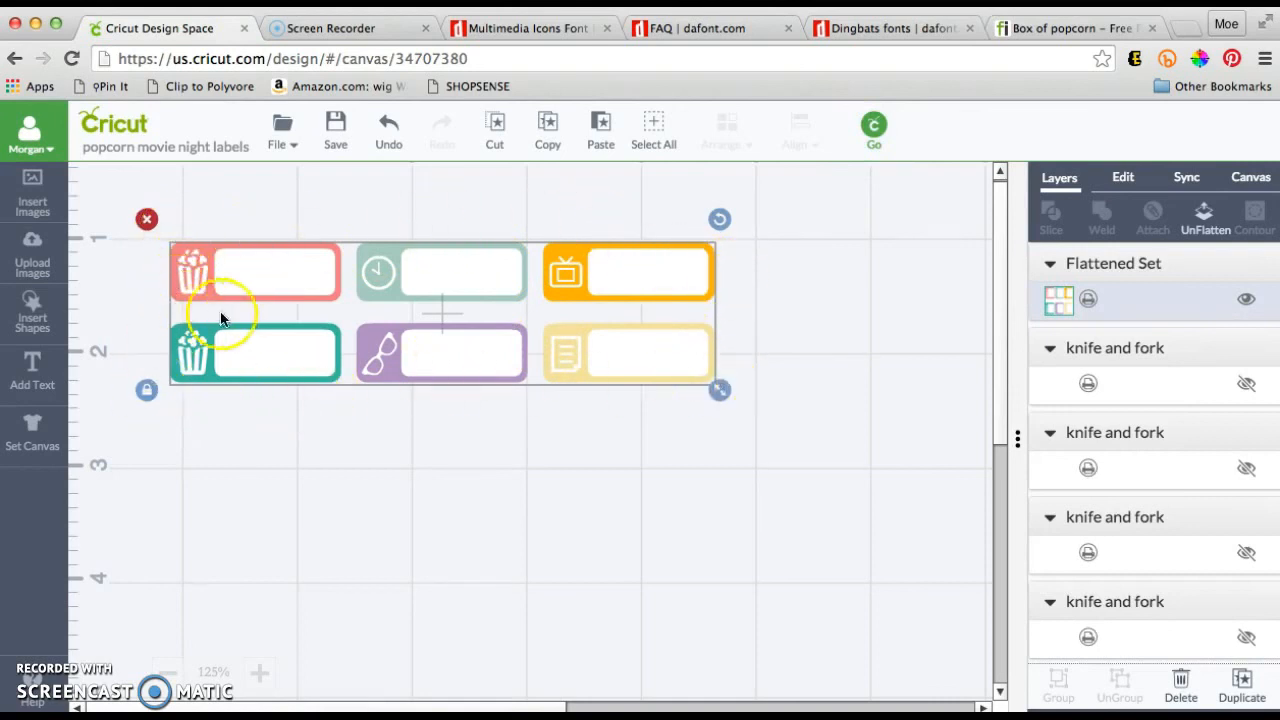
Preview the labels on the cutting mat with 5 project copies applied, and return to the canvas
{"action": "left_click", "coordinate": [871, 126]}
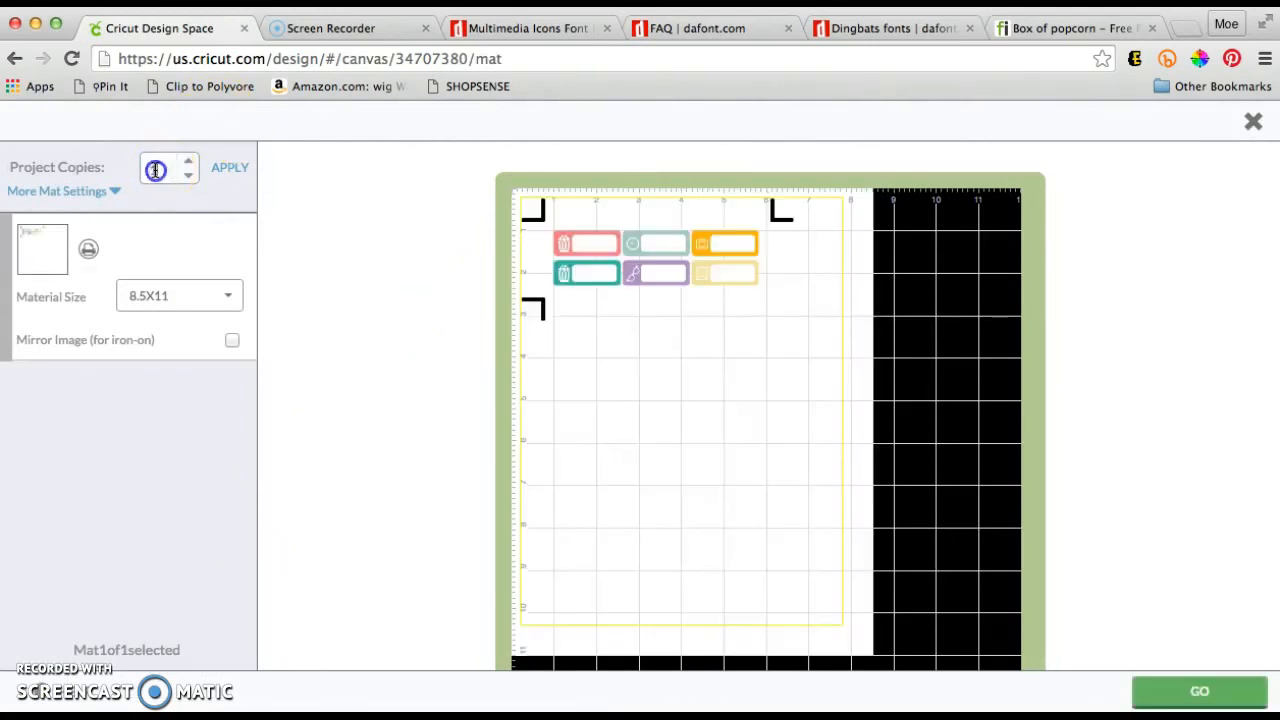
{"action": "left_click", "coordinate": [228, 169]}
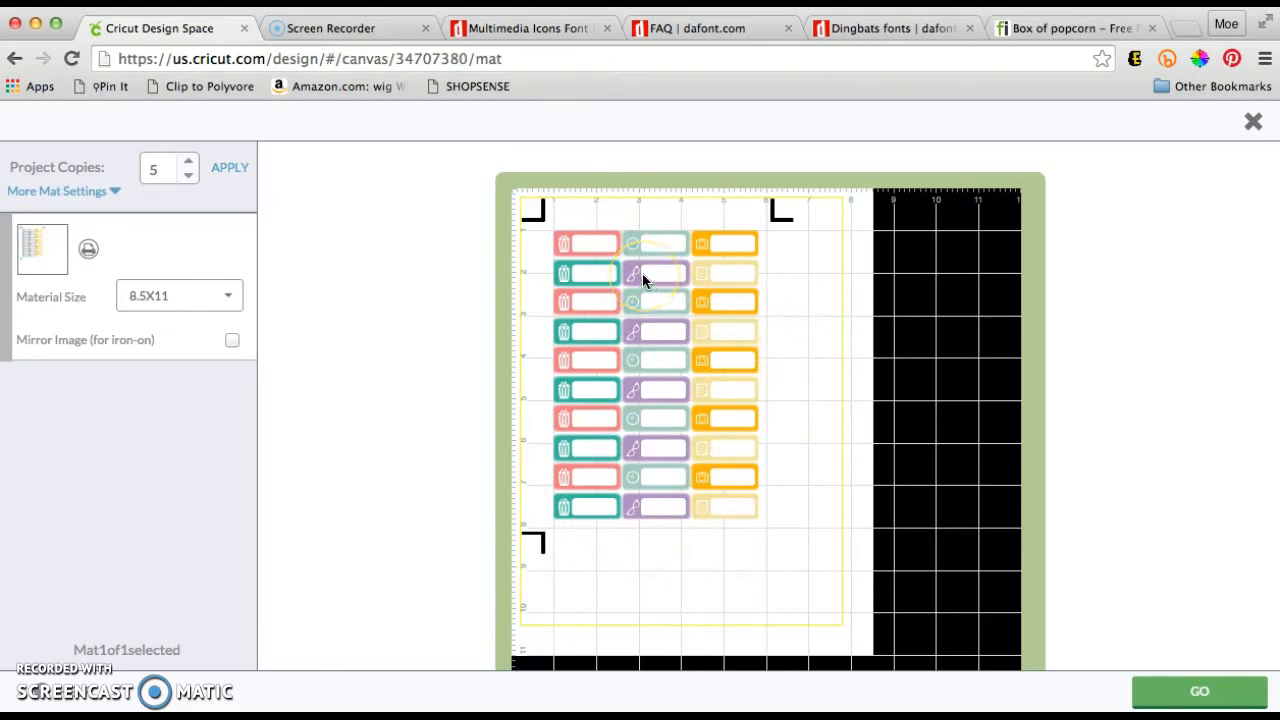
{"action": "left_click", "coordinate": [1253, 121]}
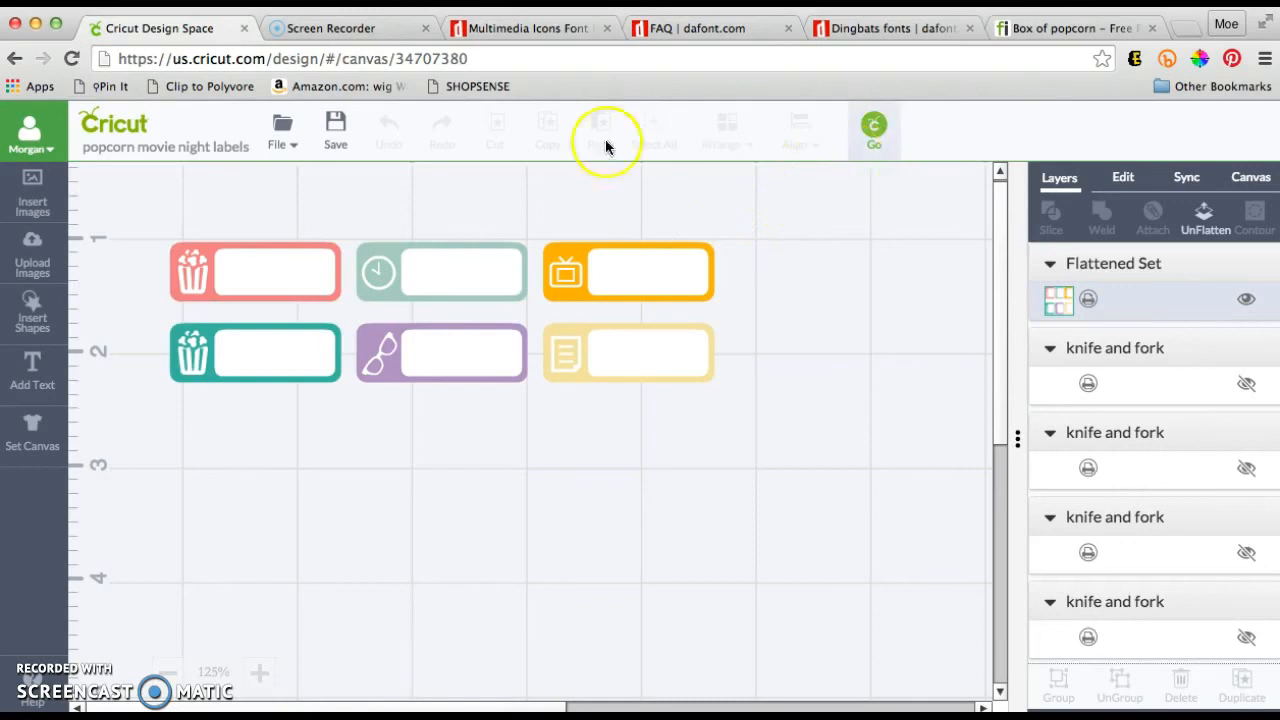
Unflatten the combined set of six labels
{"action": "left_click", "coordinate": [169, 672]}
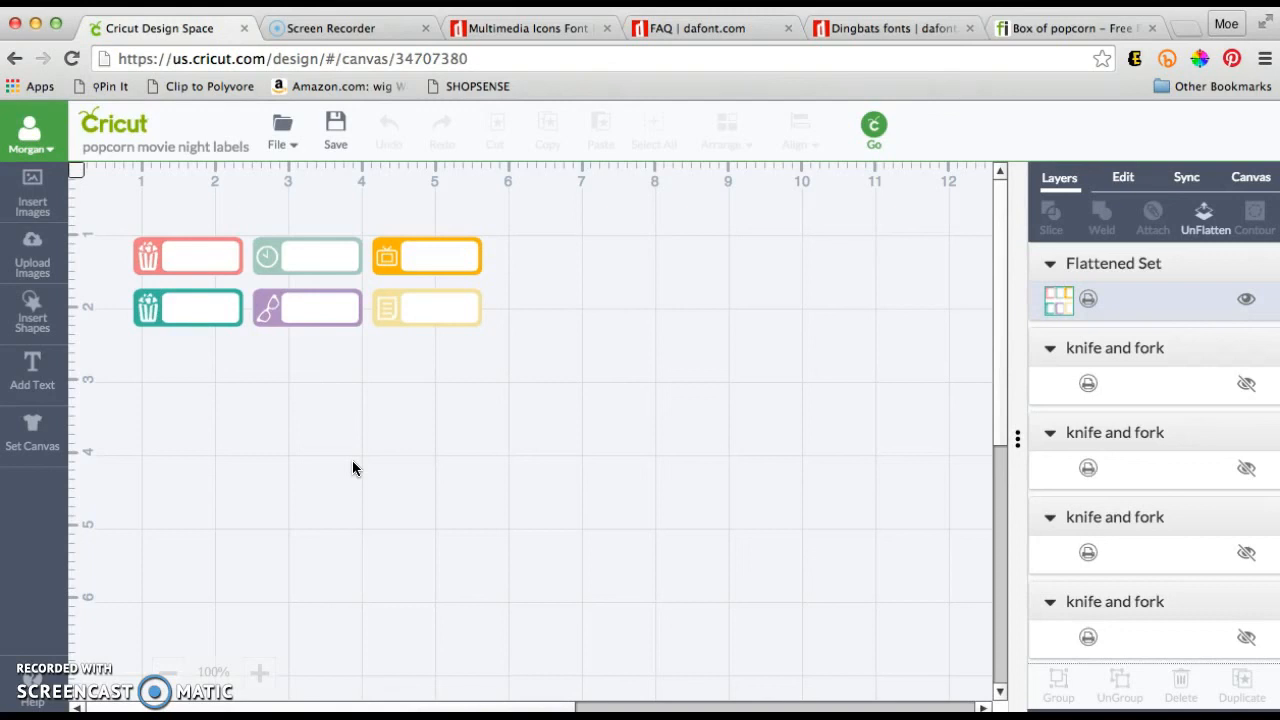
{"action": "left_click", "coordinate": [398, 304]}
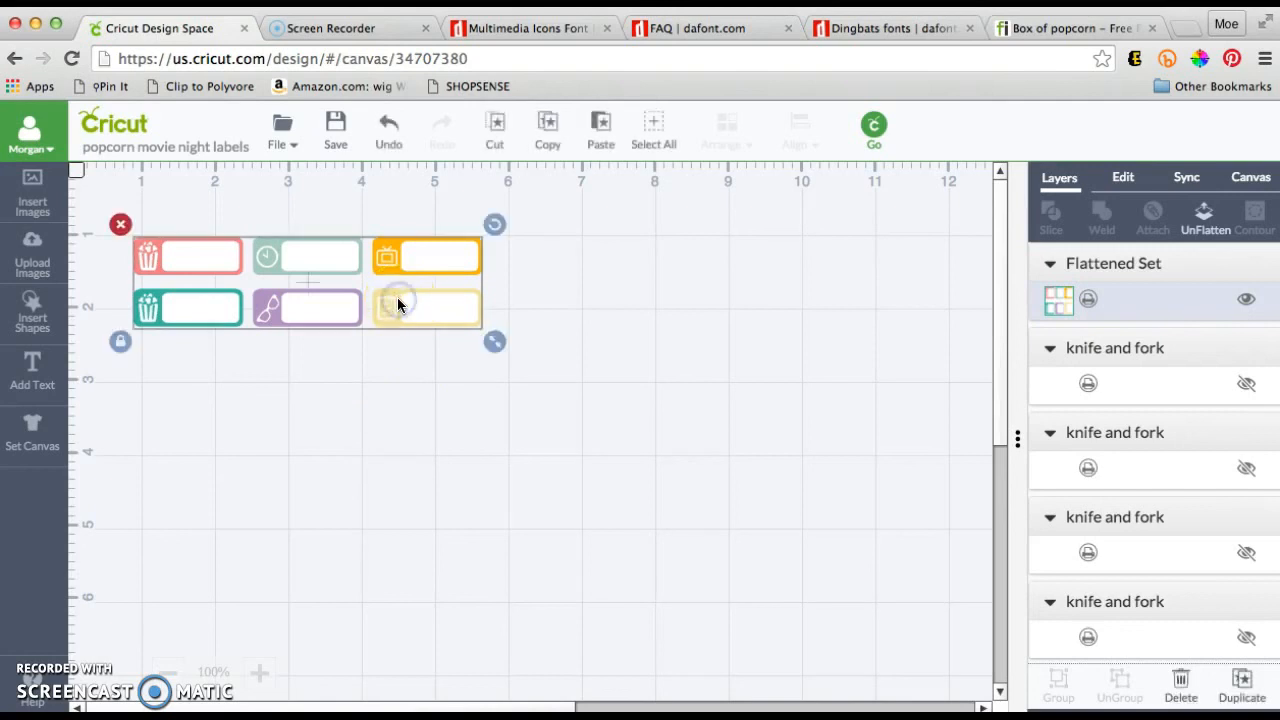
{"action": "left_click", "coordinate": [1208, 218]}
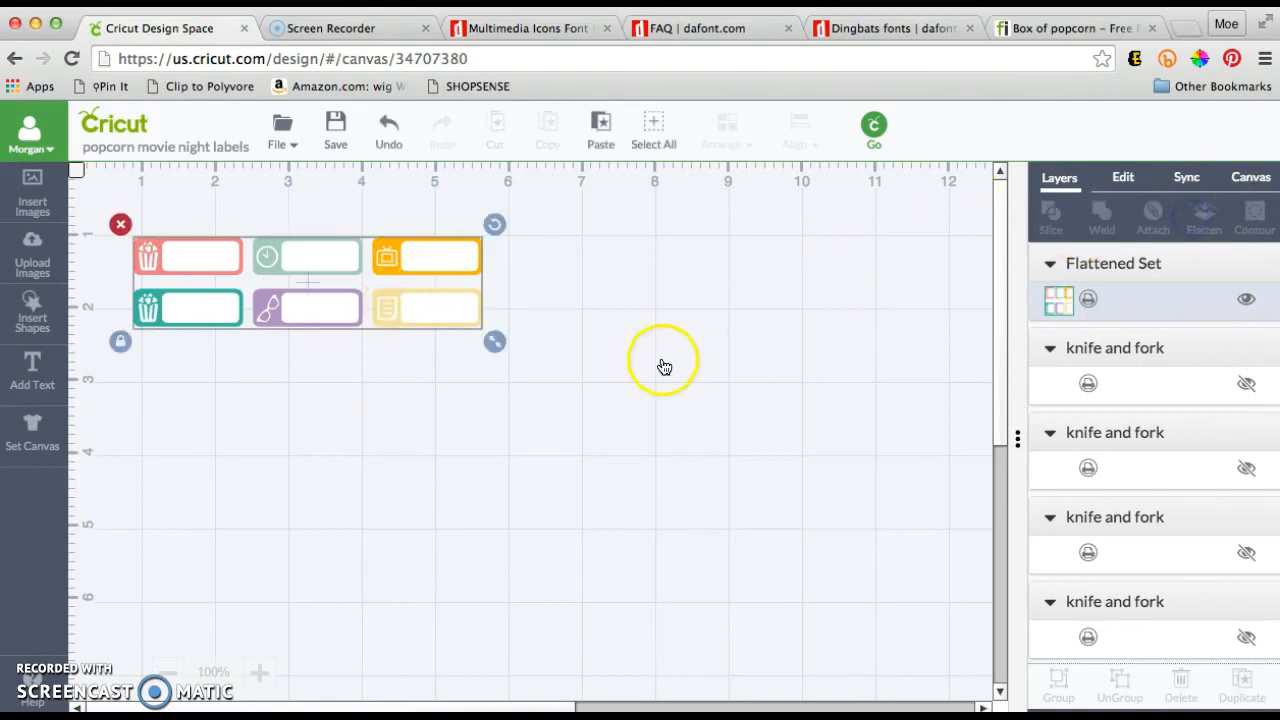